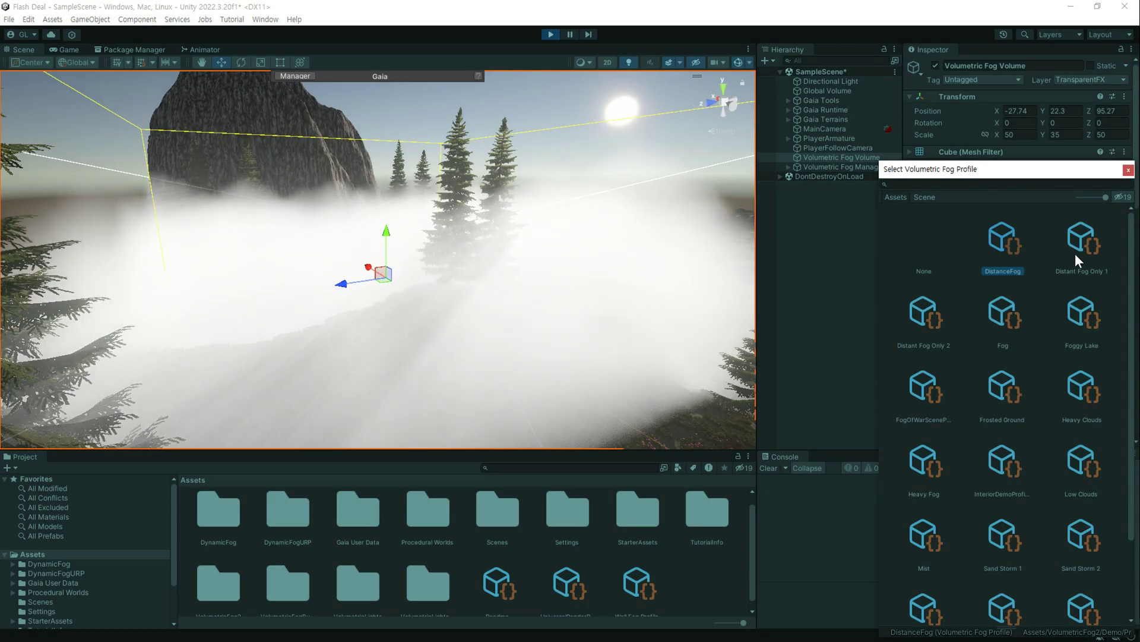
# Step: Preview Distant Fog Only 1 and 2, Fog, Foggy Lake, fog-of-war, Frosted Ground and Heavy Clouds on the fog volume
pyautogui.click(1075, 254)
pyautogui.click(924, 312)
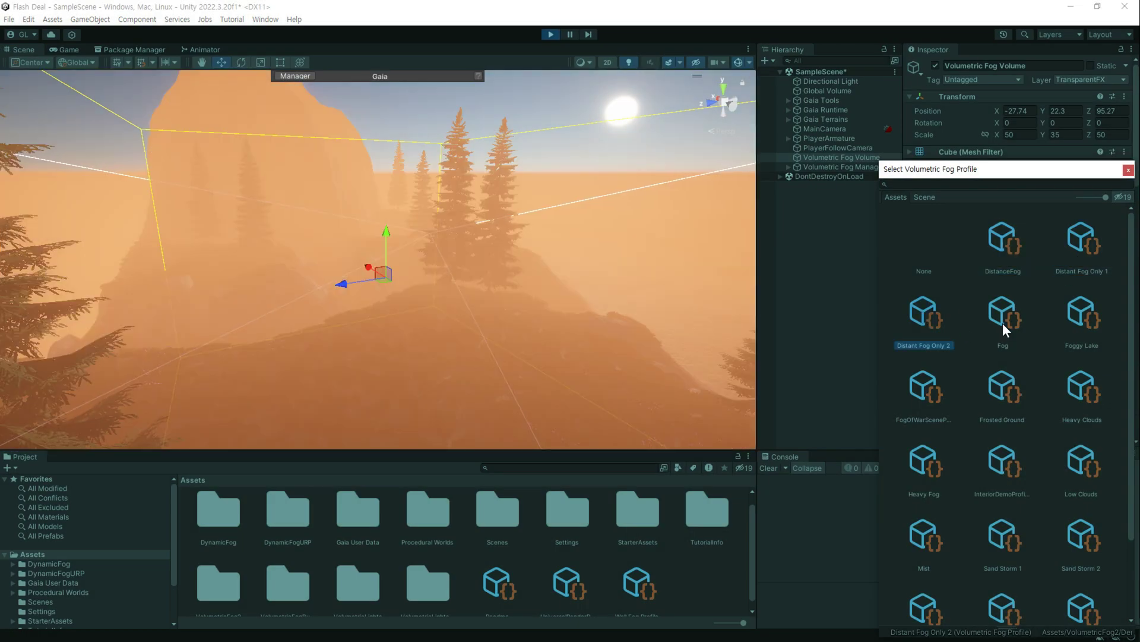
pyautogui.click(1019, 328)
pyautogui.click(1092, 321)
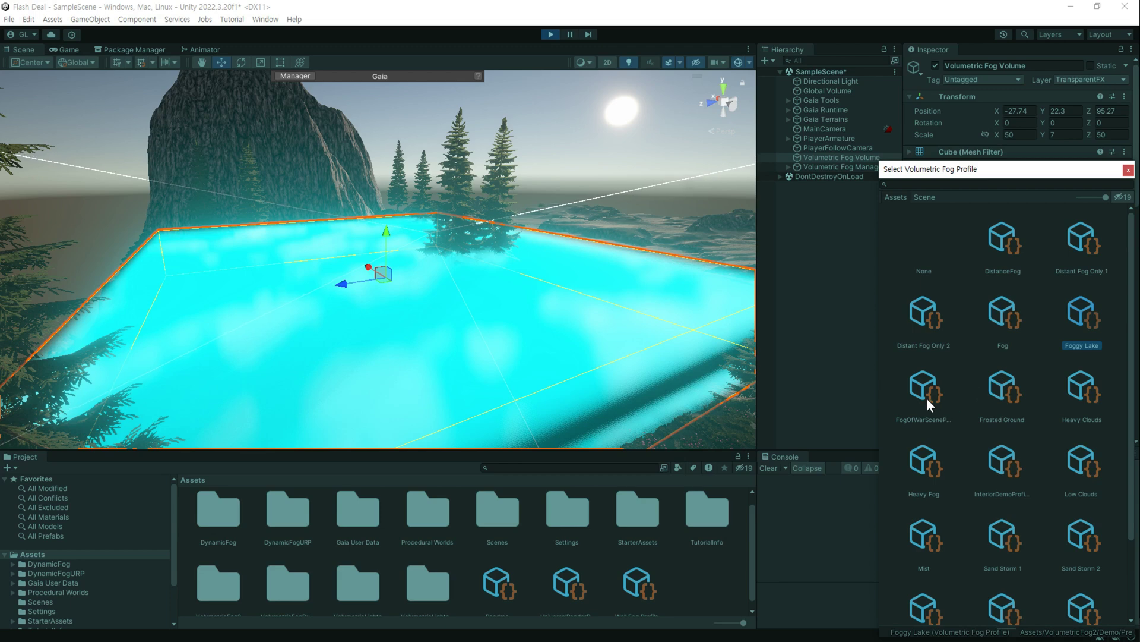
pyautogui.click(926, 395)
pyautogui.click(1000, 394)
pyautogui.click(1088, 398)
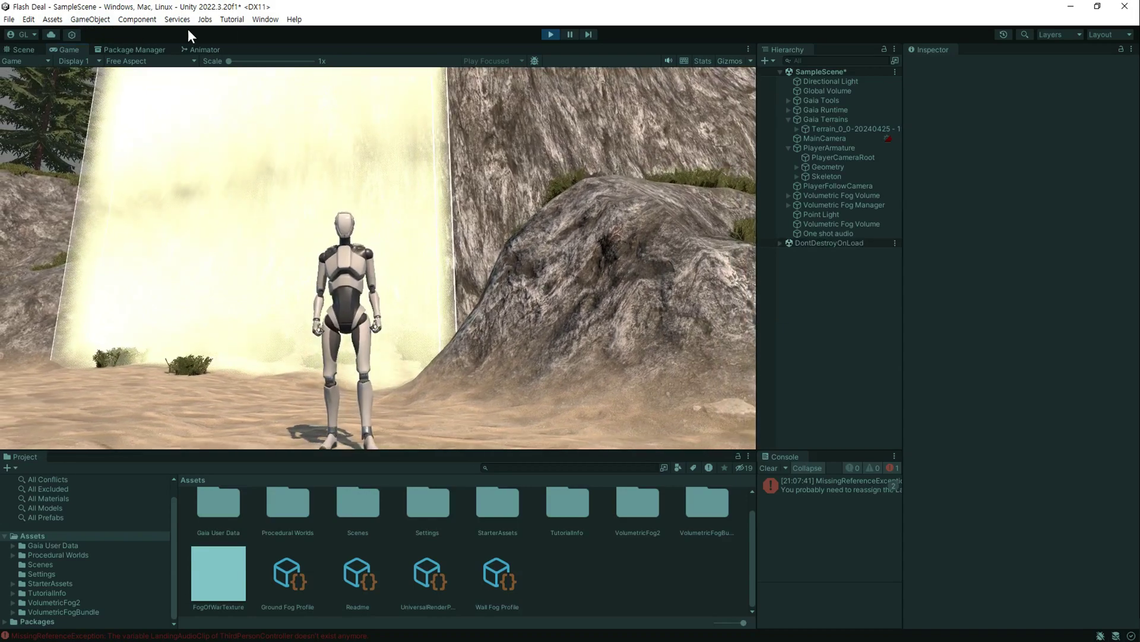
# Step: Select the second fog volume and enable Use XYZ Distance in its Dynamic Fog component
pyautogui.click(850, 224)
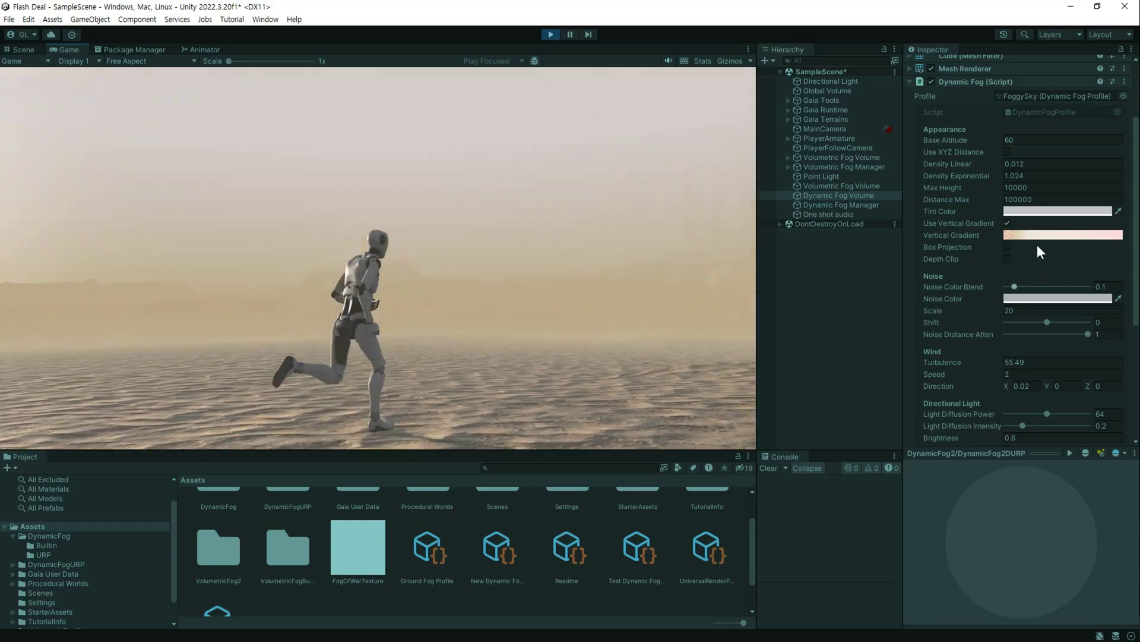
pyautogui.click(1008, 151)
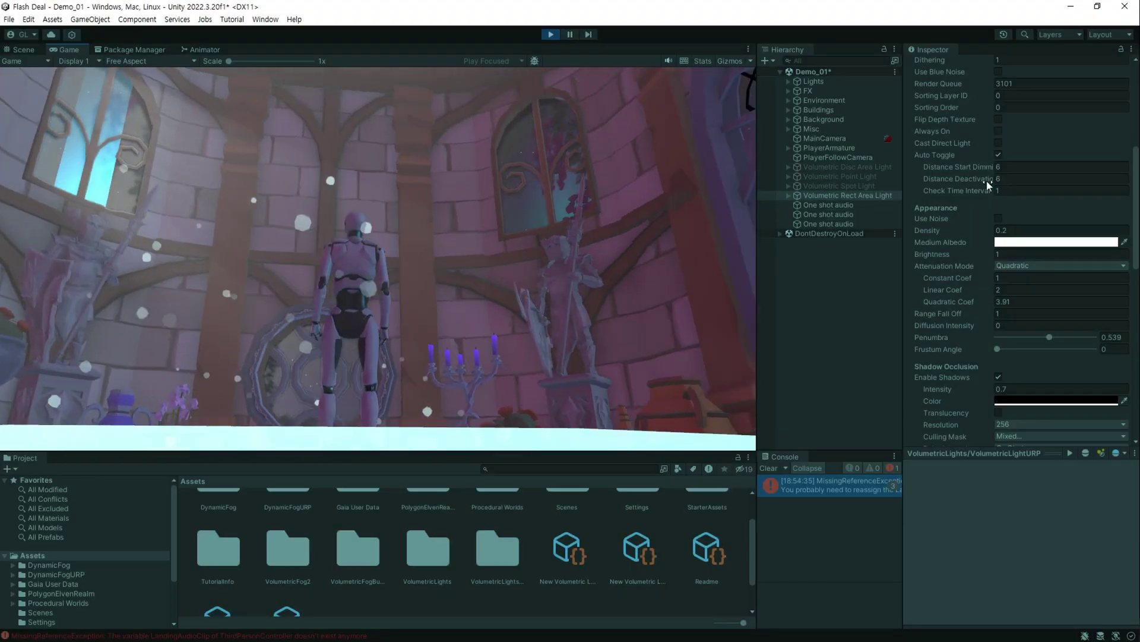
# Step: Set Distance Start Dimming to 7 on the Volumetric Rect Area Light
pyautogui.click(1003, 167)
pyautogui.write('7')
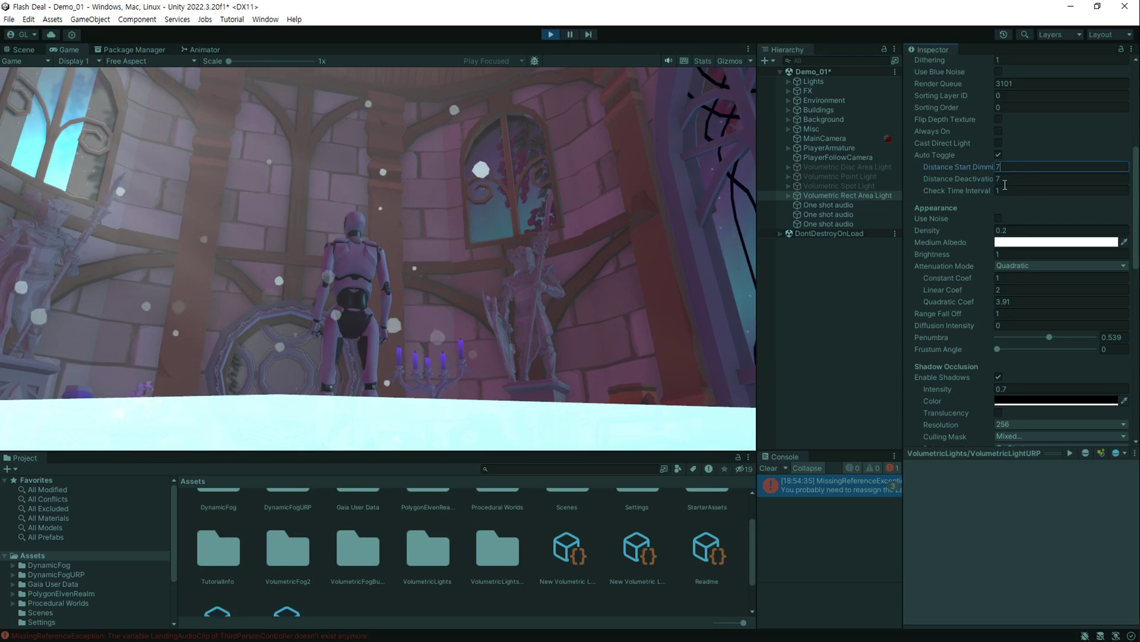
pyautogui.press('Return')
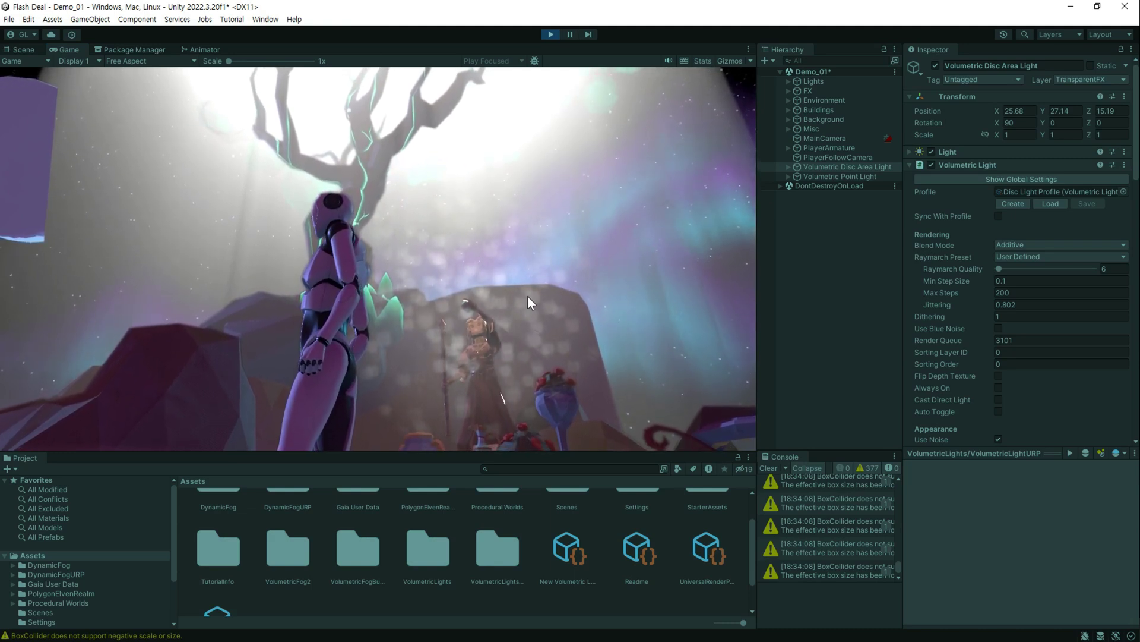
# Step: Raise the Disc Area Light's Dust Particles Brightness and Min/Max Size to about 6
pyautogui.scroll(-10, 925, 257)
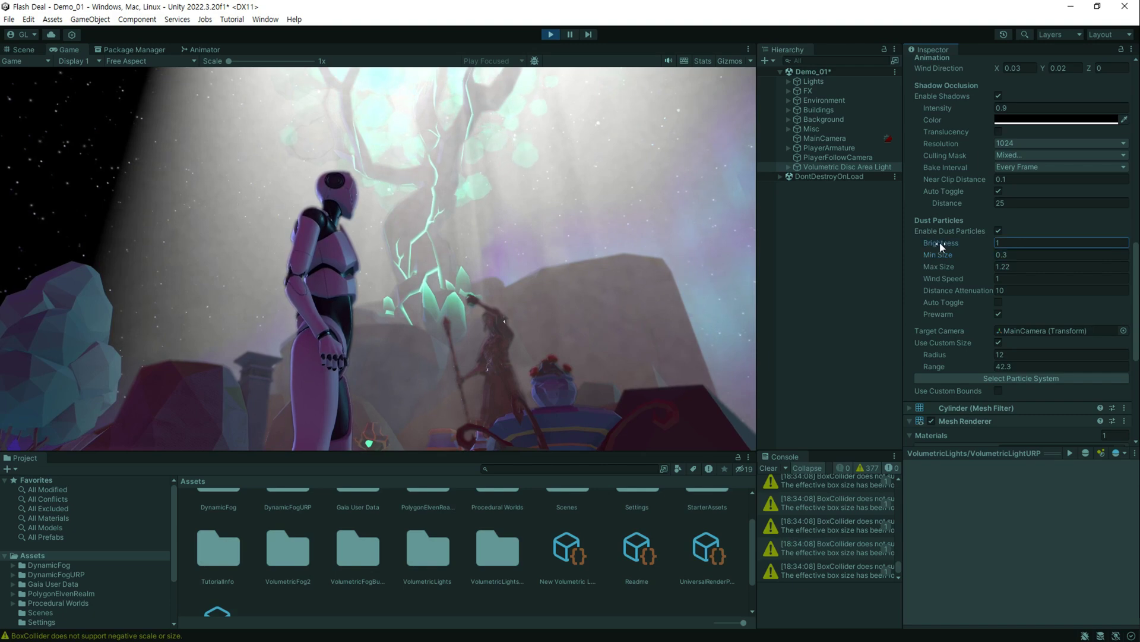
pyautogui.moveTo(939, 243); pyautogui.dragTo(1012, 252)
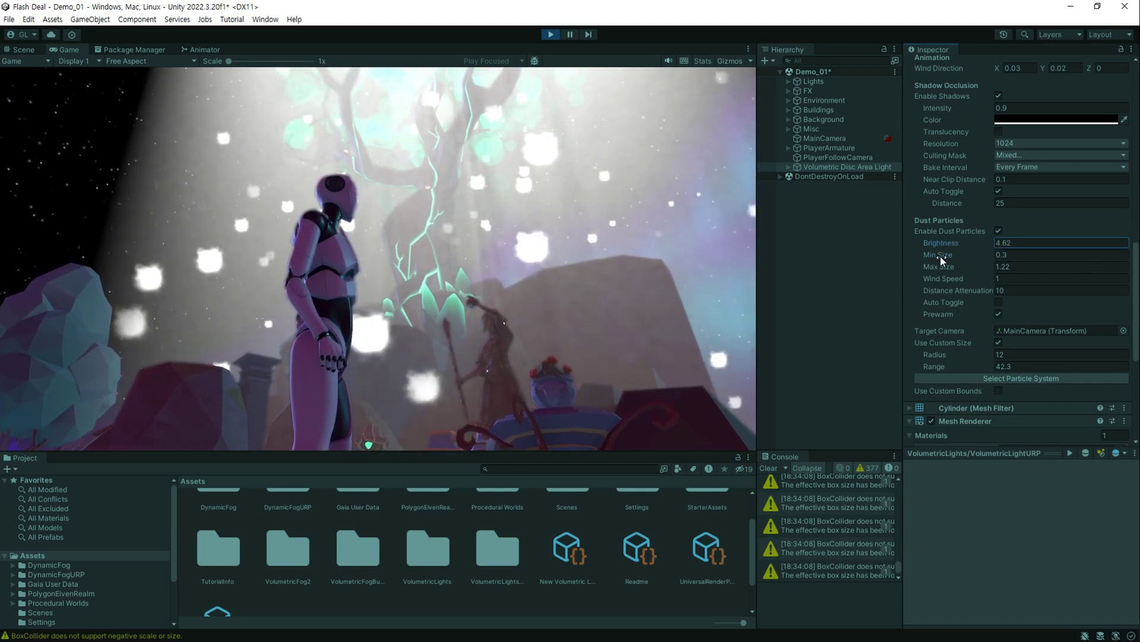
pyautogui.moveTo(940, 255); pyautogui.dragTo(1062, 264)
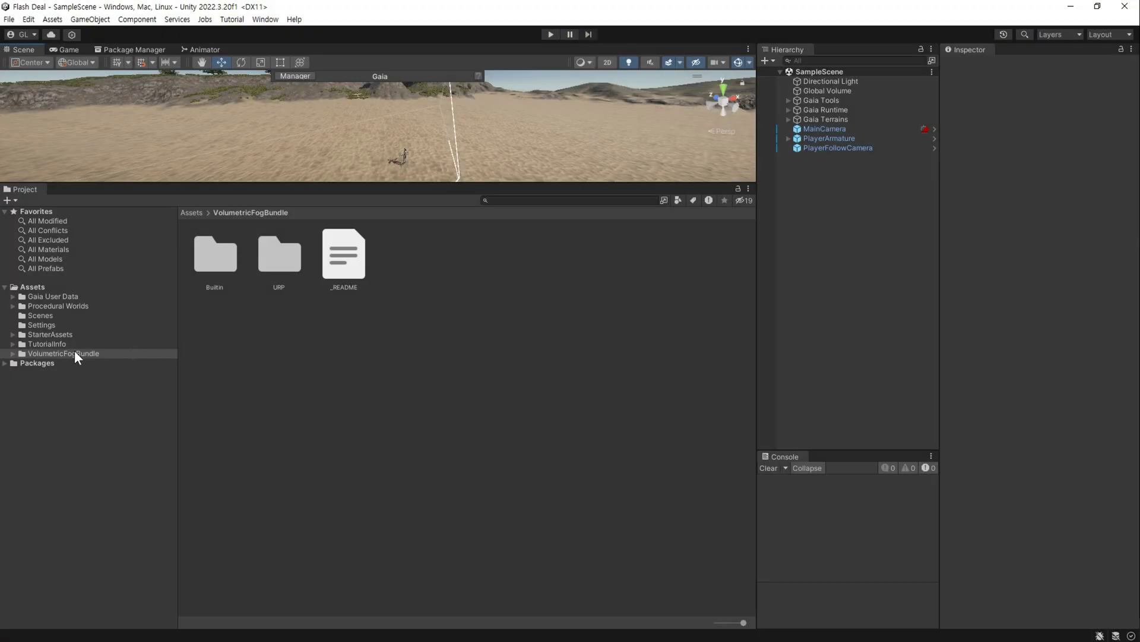
# Step: Import VolumetricFog2_URP.unitypackage from VolumetricFogBundle > URP and browse the new Demo folder
pyautogui.click(74, 354)
pyautogui.click(286, 267)
pyautogui.doubleClick(286, 265)
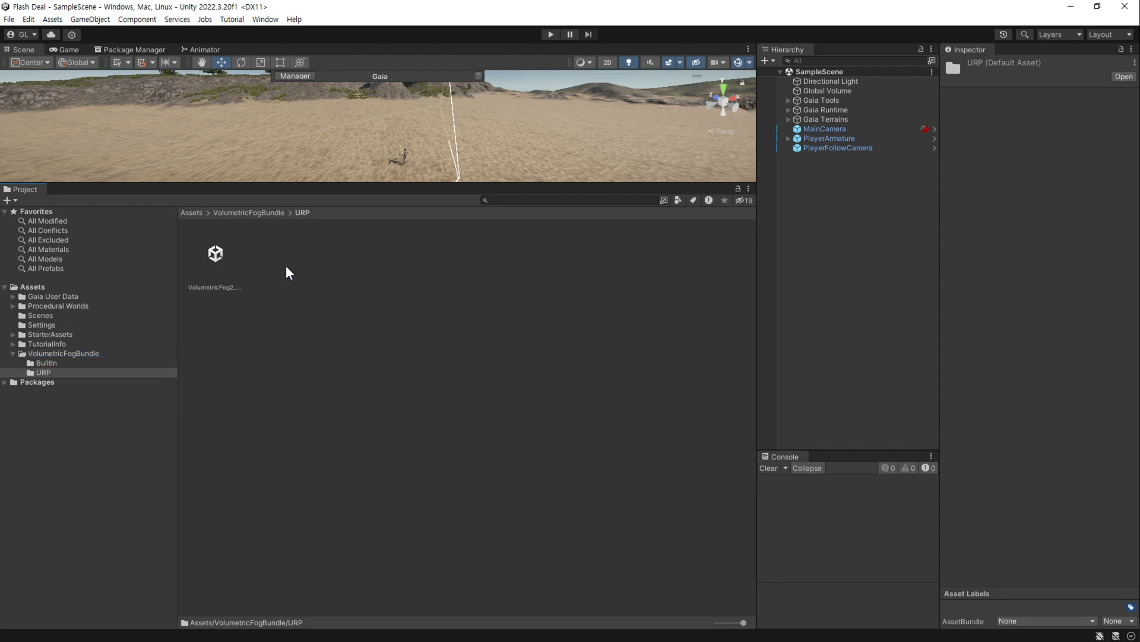
pyautogui.doubleClick(219, 255)
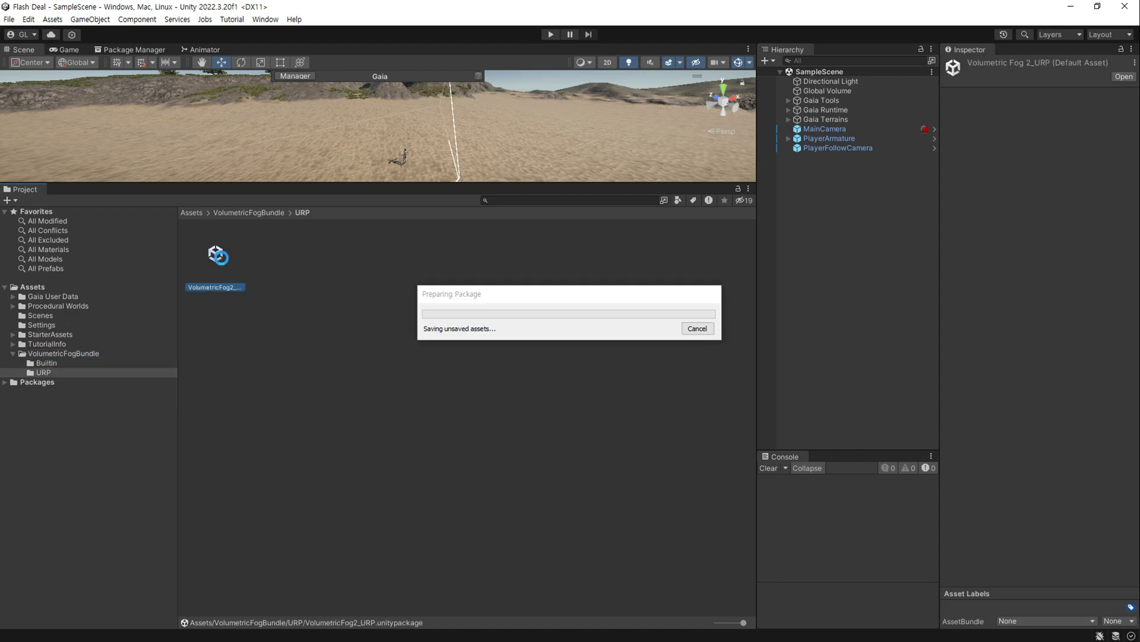
pyautogui.click(818, 488)
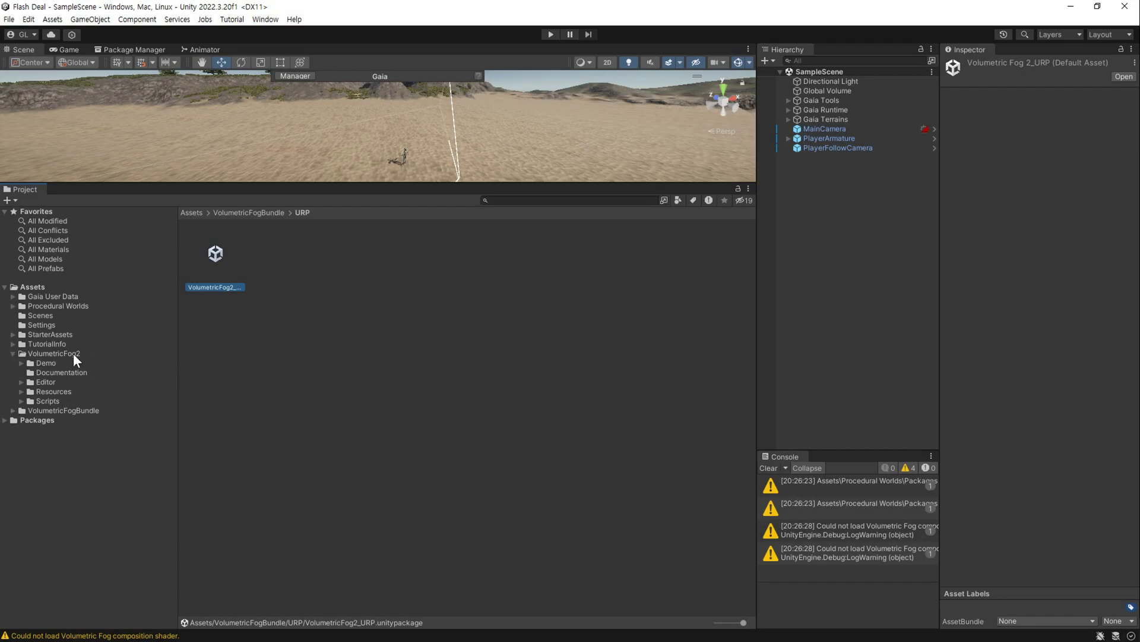
pyautogui.click(71, 353)
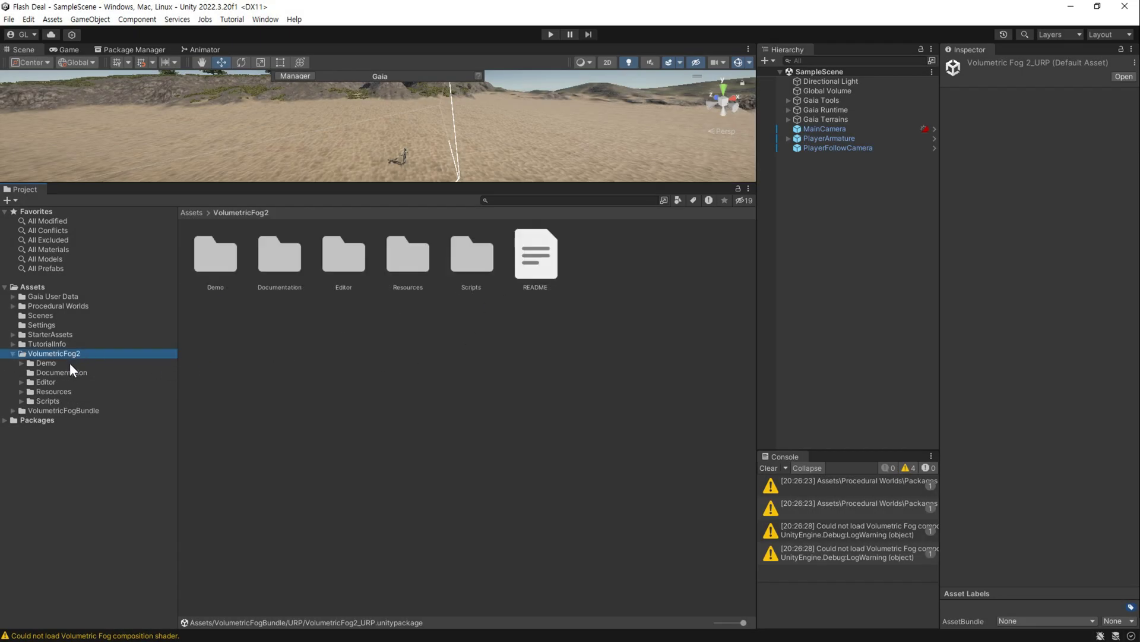
pyautogui.click(46, 362)
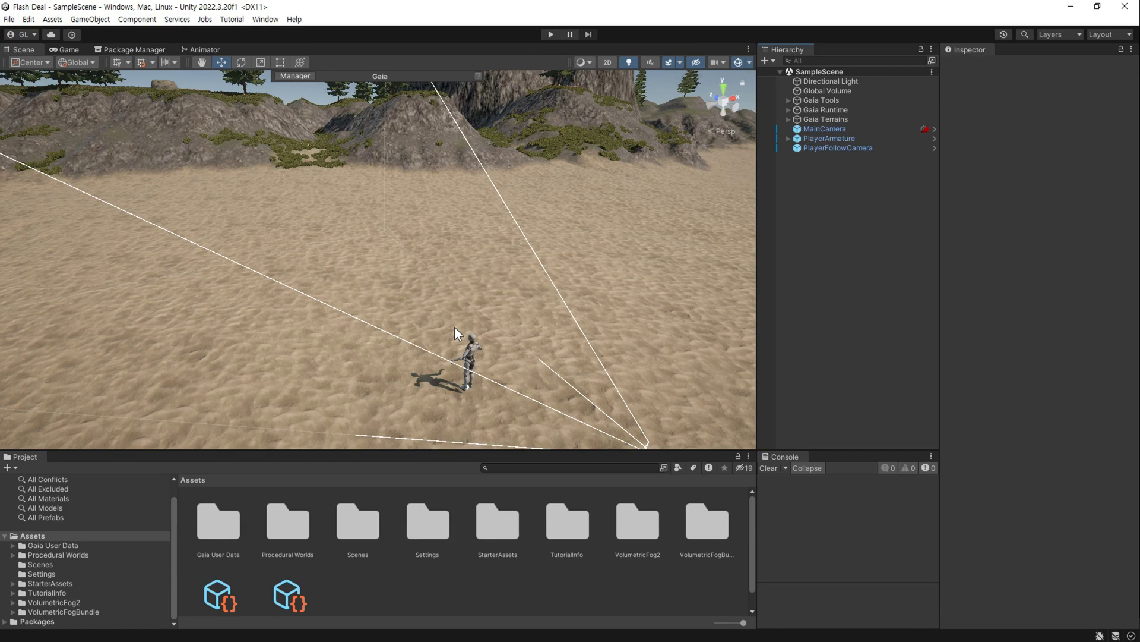
# Step: Find the URP-HighFidelity asset through Graphics settings and tick its Depth Texture option
pyautogui.click(30, 20)
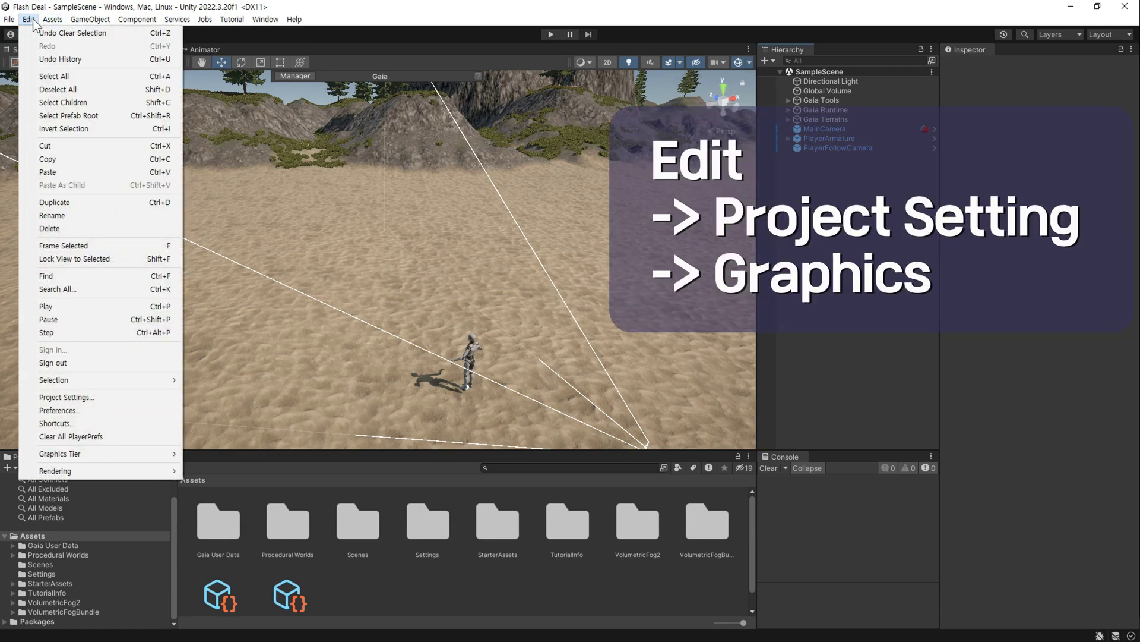
pyautogui.click(140, 396)
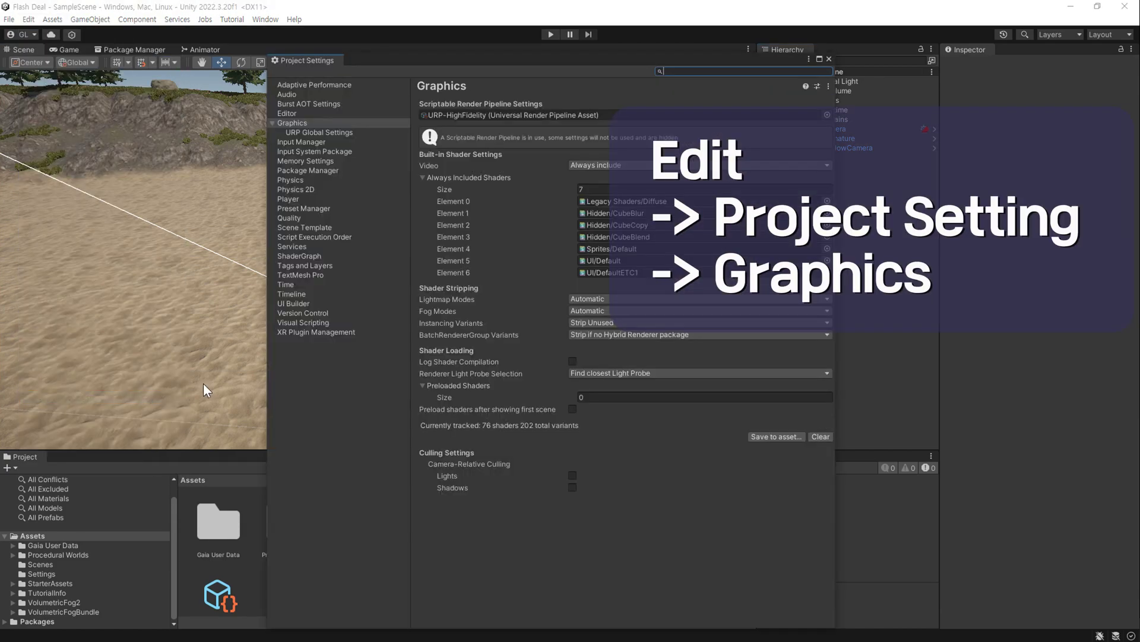
pyautogui.click(295, 121)
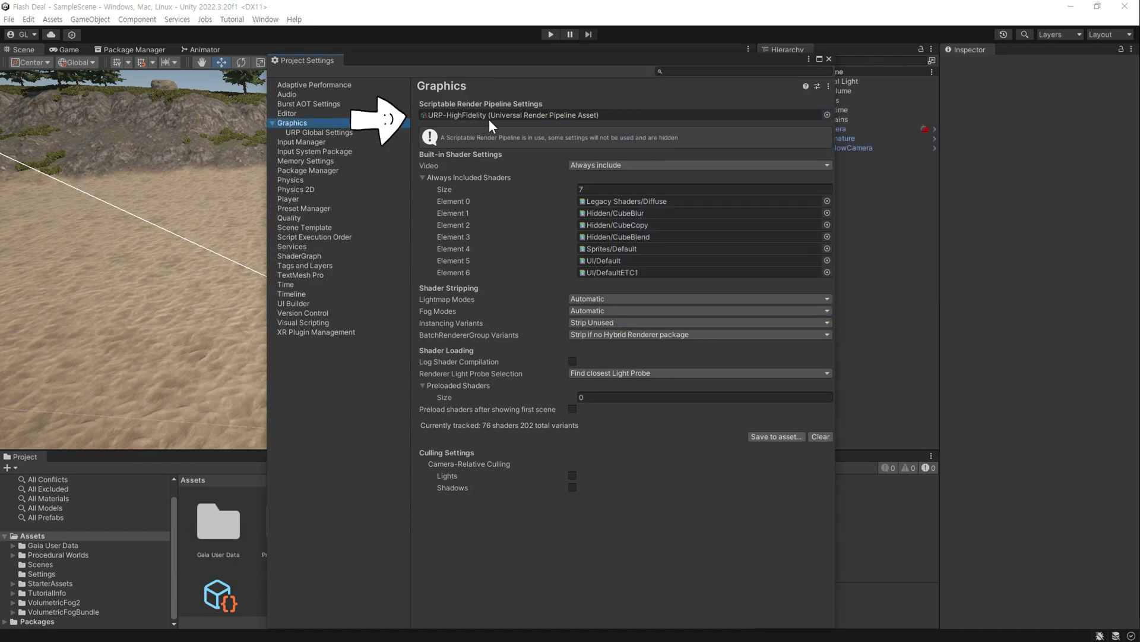
pyautogui.doubleClick(594, 116)
pyautogui.click(830, 59)
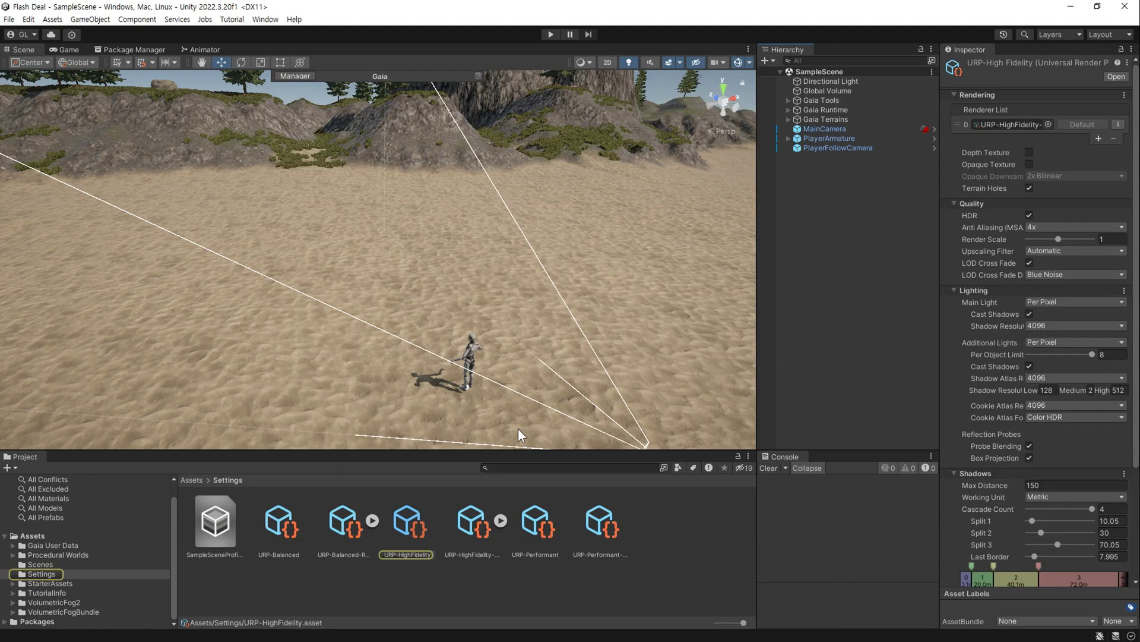
pyautogui.click(405, 523)
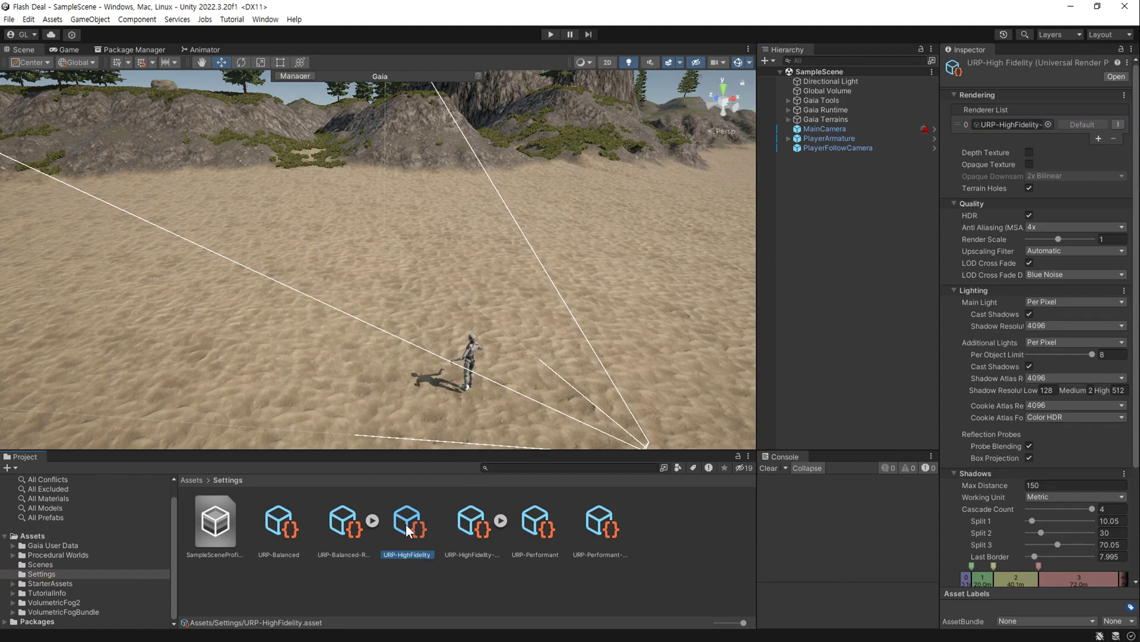
pyautogui.click(1030, 152)
pyautogui.click(1003, 126)
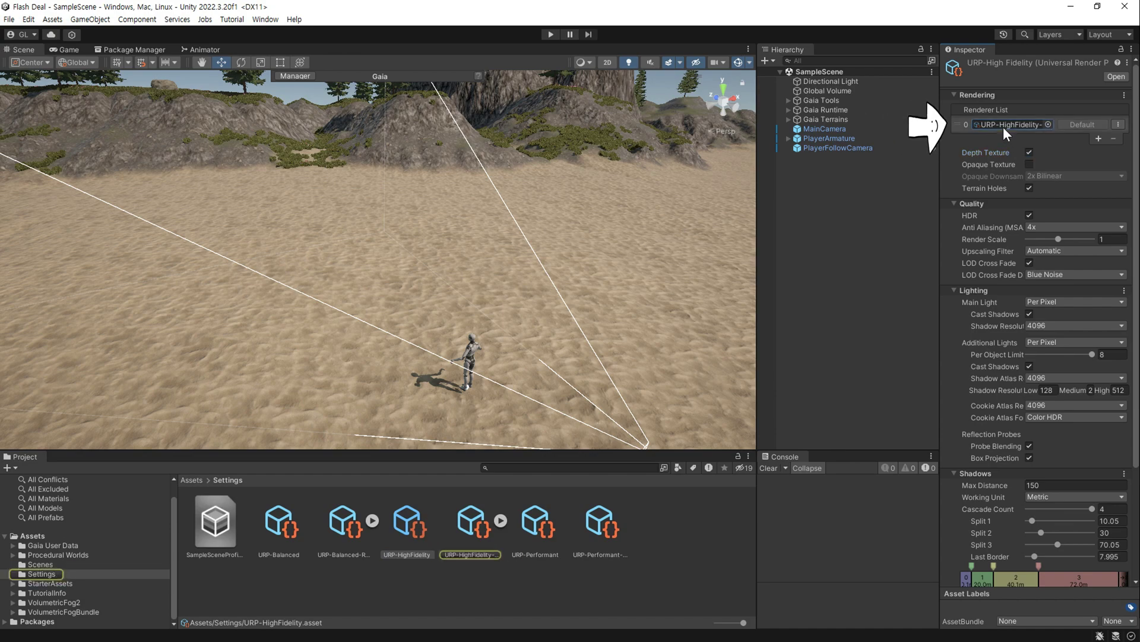
# Step: Add a Volumetric Fog Render Feature to URP-HighFidelity-Renderer via Add Renderer Feature
pyautogui.click(472, 523)
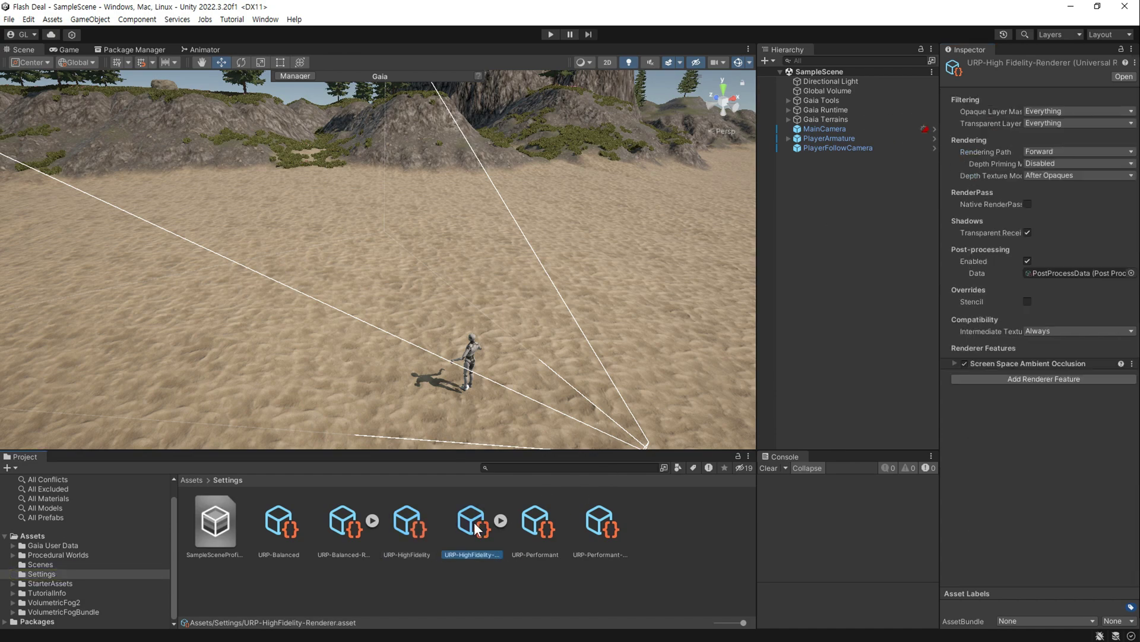
pyautogui.click(971, 379)
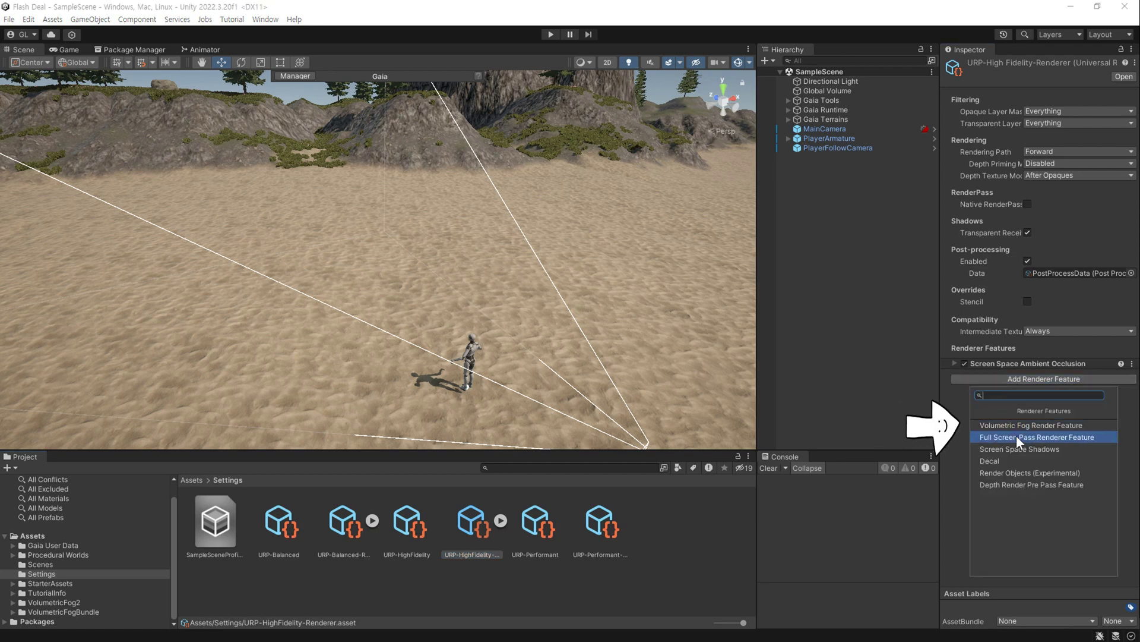
pyautogui.click(1092, 425)
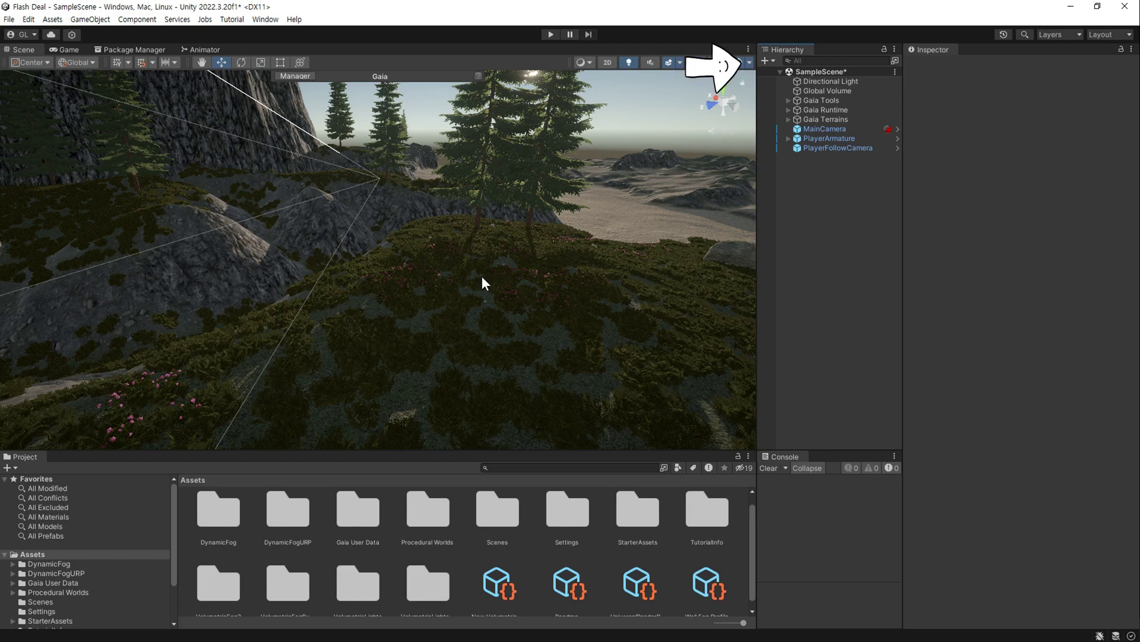
# Step: Create a Volumetric Fog 2 Fog Volume from the Hierarchy's Effects menu
pyautogui.click(766, 62)
pyautogui.moveTo(789, 126)
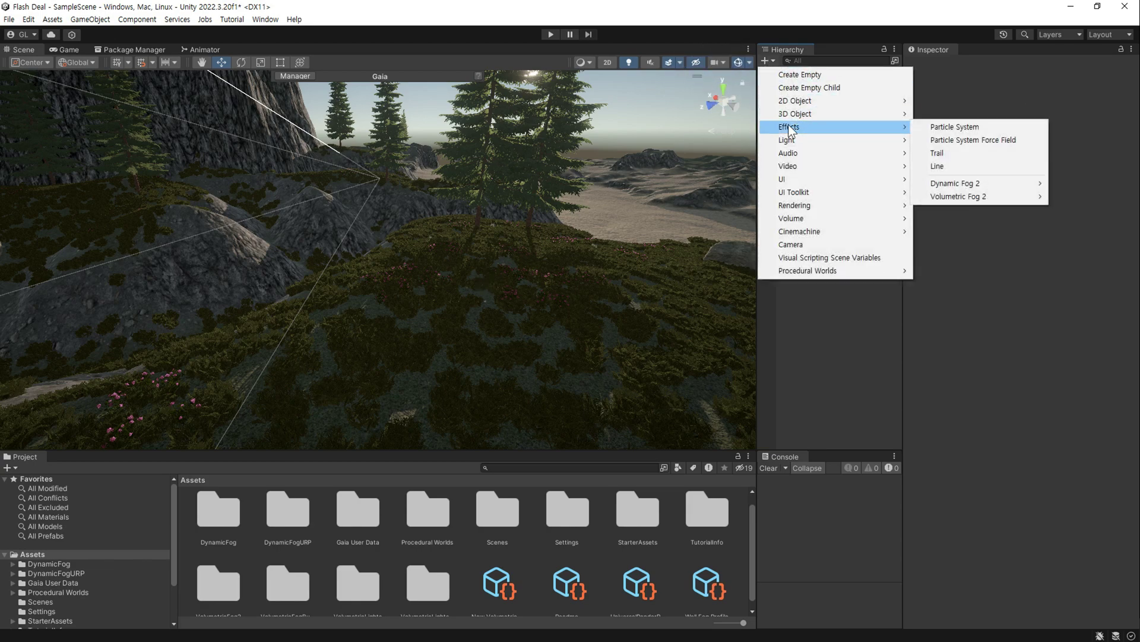
pyautogui.moveTo(978, 196)
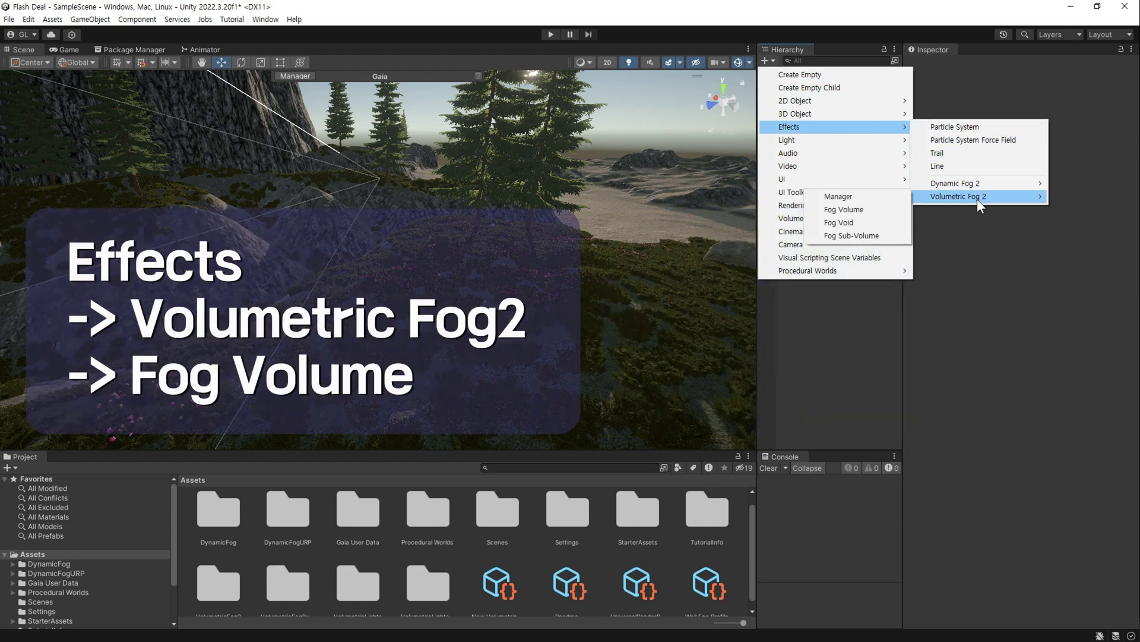
pyautogui.click(860, 212)
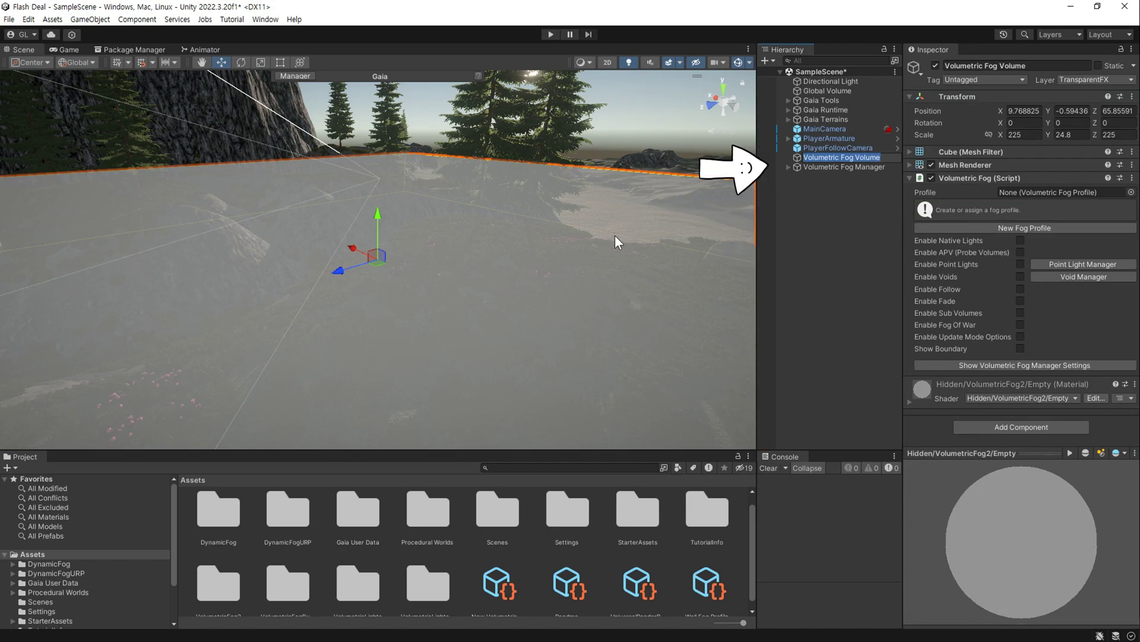
pyautogui.moveTo(614, 234)
pyautogui.keyDown('alt'); pyautogui.mouseDown()
pyautogui.moveTo(468, 251)
pyautogui.moveTo(375, 208)
pyautogui.moveTo(383, 143)
pyautogui.moveTo(416, 179)
pyautogui.moveTo(467, 286)
pyautogui.mouseUp(); pyautogui.keyUp('alt')
# Step: Set the fog volume's Scale to 50 in the Transform component
pyautogui.click(1018, 134)
pyautogui.write('50')
pyautogui.press('Tab')
pyautogui.press('Tab')
pyautogui.write('50')
pyautogui.press('Return')
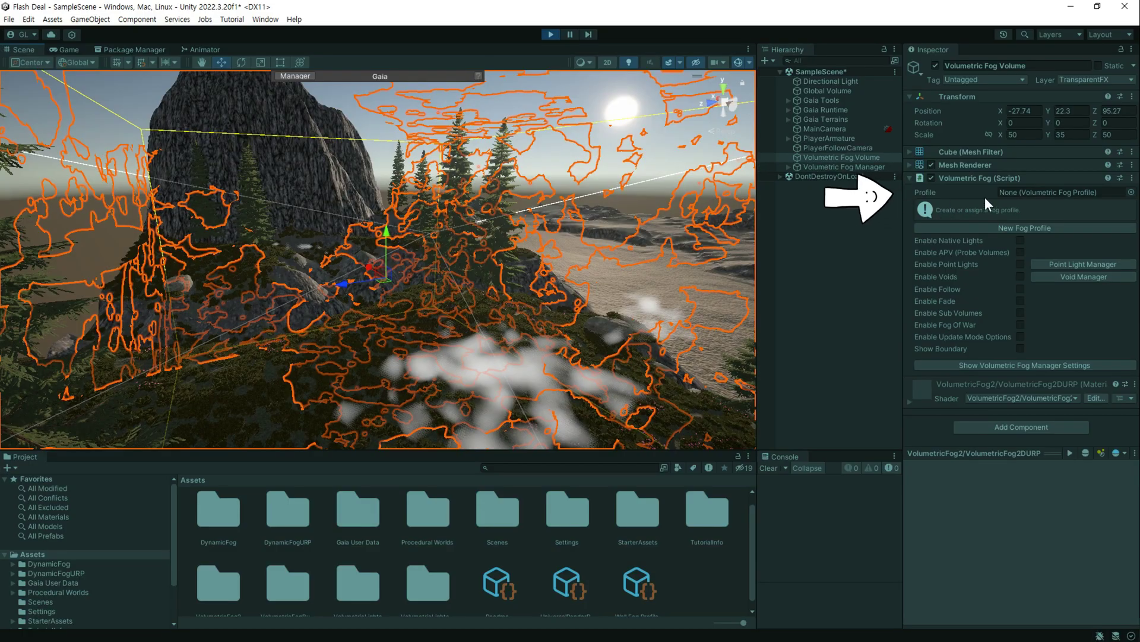
# Step: Preview DistanceFog, Distant Fog Only 1, Frosted Ground and other fog profiles on the volume
pyautogui.click(1132, 192)
pyautogui.click(1021, 261)
pyautogui.click(1071, 258)
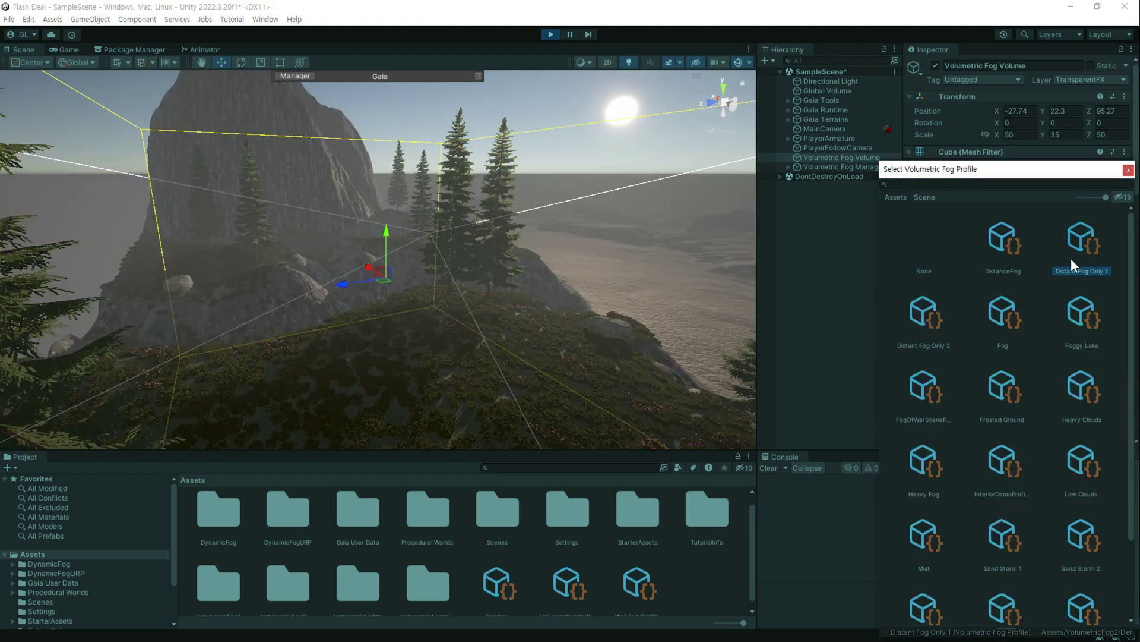
pyautogui.click(925, 324)
pyautogui.click(1092, 321)
pyautogui.click(945, 397)
pyautogui.click(1003, 389)
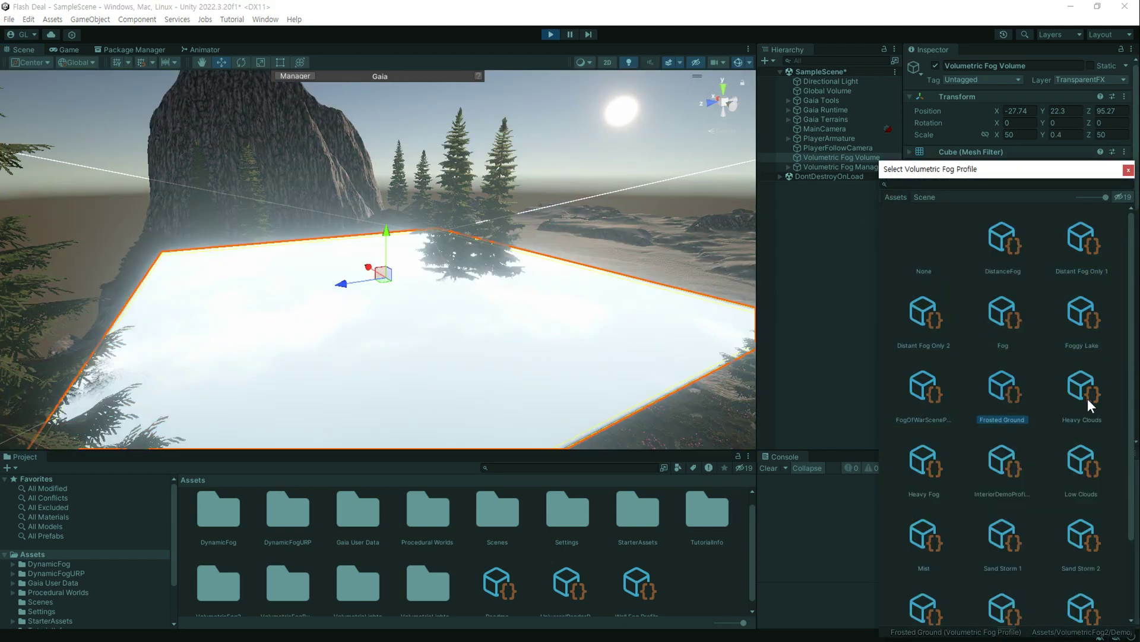
pyautogui.click(1088, 398)
# Step: Try Mist, Sand Storm 2 and Sea Clouds, keep Windy Mist, and set Raymarch Quality to 1
pyautogui.scroll(-2, 926, 471)
pyautogui.click(1043, 459)
pyautogui.click(925, 406)
pyautogui.click(925, 433)
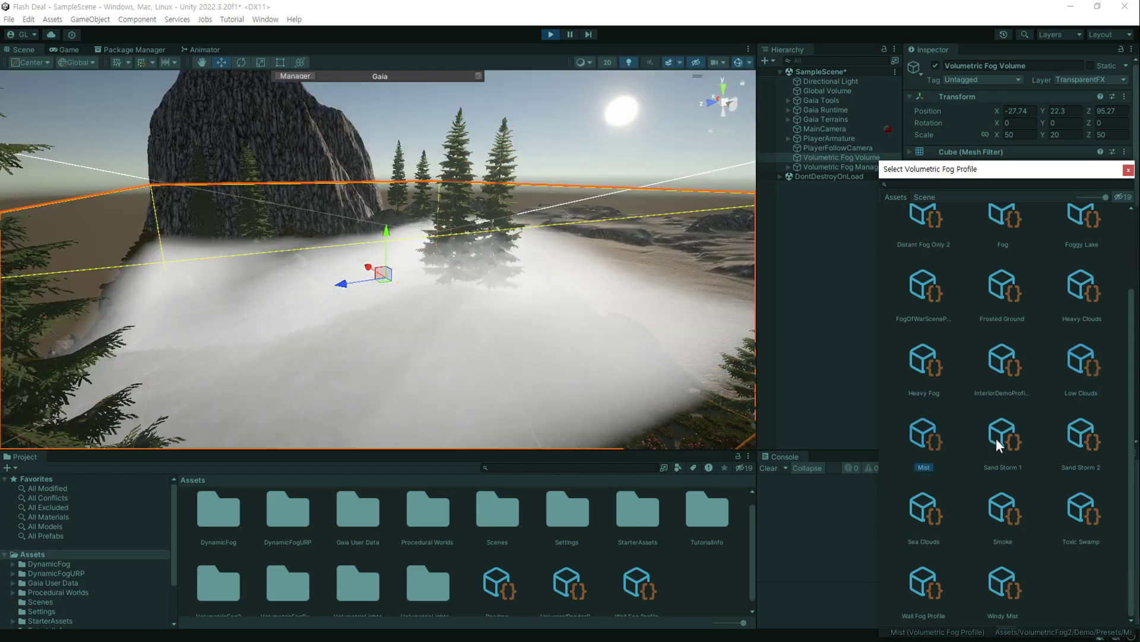
pyautogui.click(1089, 439)
pyautogui.click(945, 518)
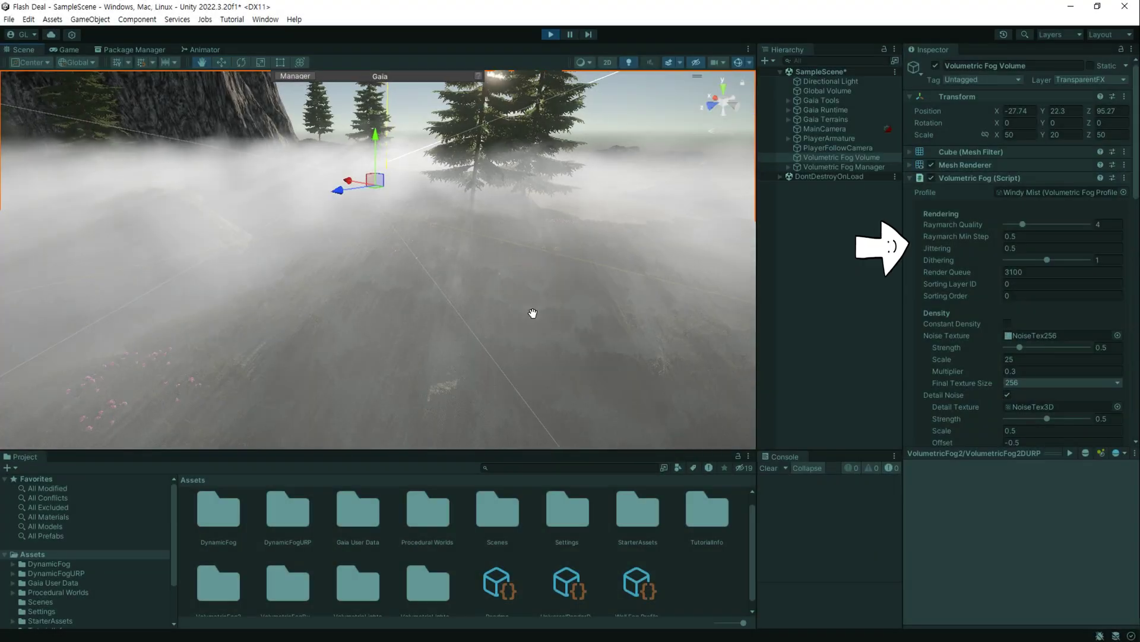
pyautogui.moveTo(1023, 224)
pyautogui.mouseDown()
pyautogui.moveTo(1004, 224)
pyautogui.moveTo(1064, 241)
pyautogui.moveTo(1006, 241)
pyautogui.mouseUp()
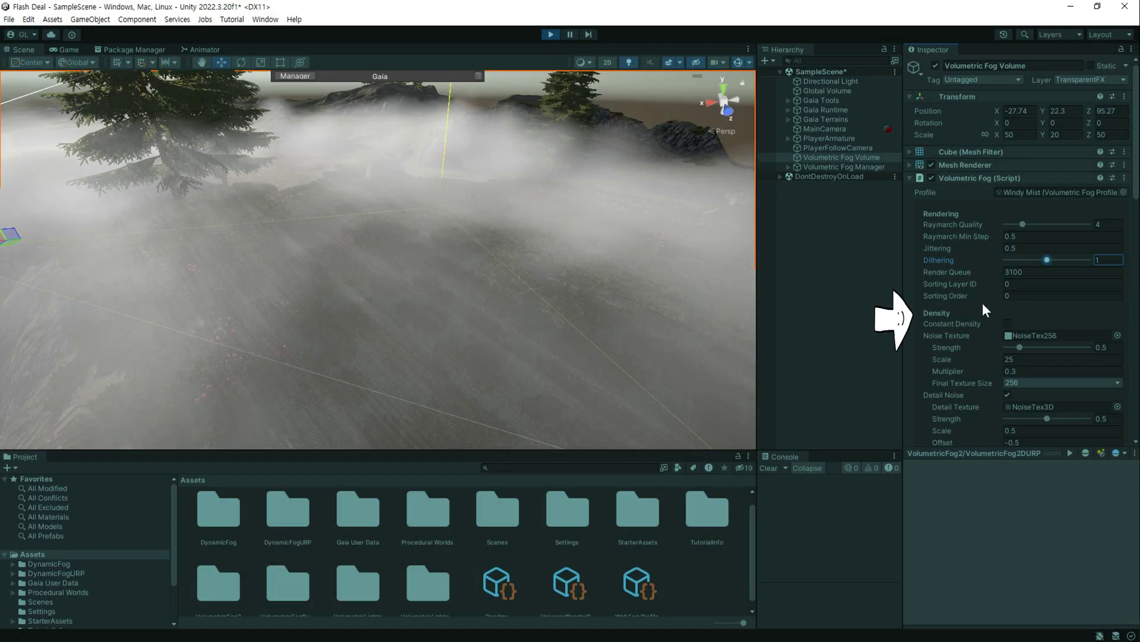
# Step: Try then undo Constant Density, set Noise Multiplier to 0.3, and switch Shape to Sphere
pyautogui.click(1007, 322)
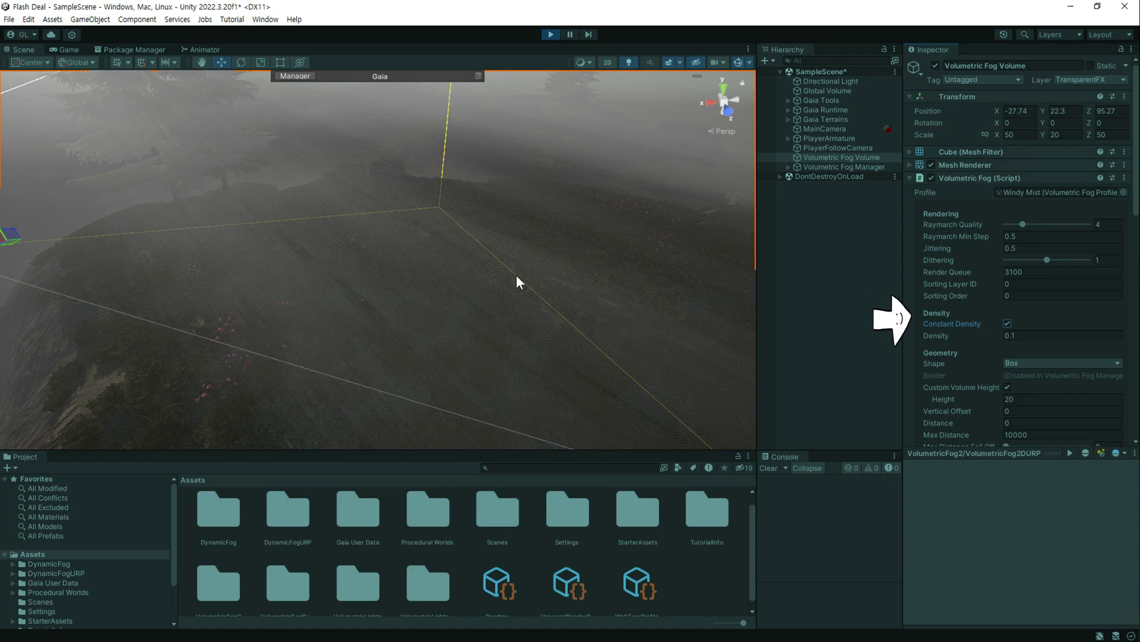
pyautogui.moveTo(515, 275)
pyautogui.mouseDown(button='right')
pyautogui.moveTo(387, 265)
pyautogui.moveTo(582, 286)
pyautogui.mouseUp(button='right')
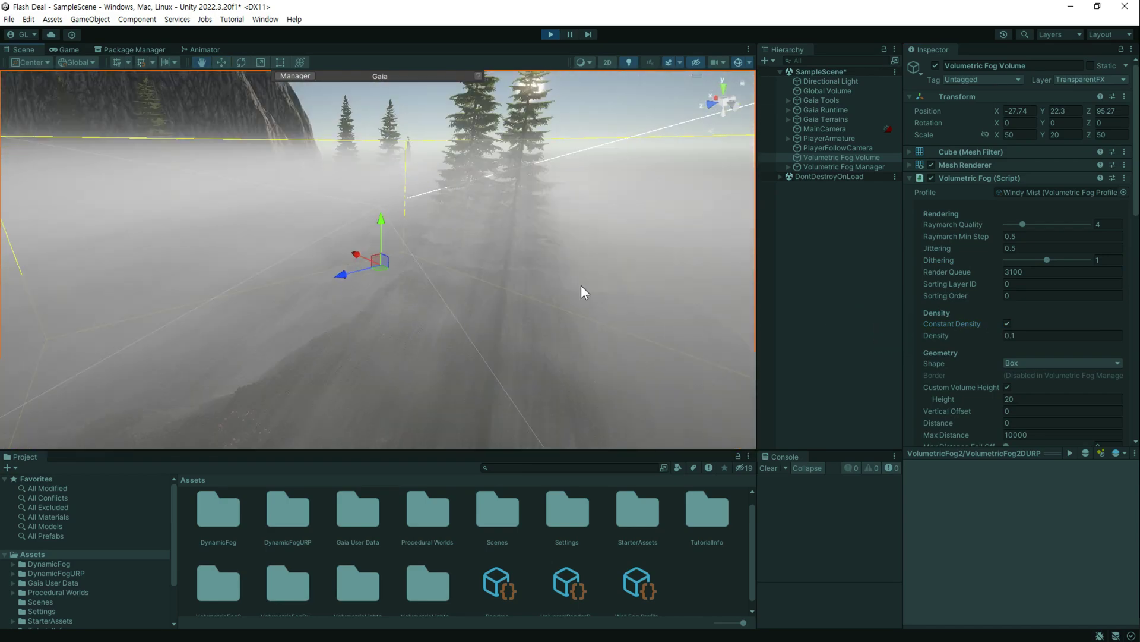
pyautogui.click(1007, 322)
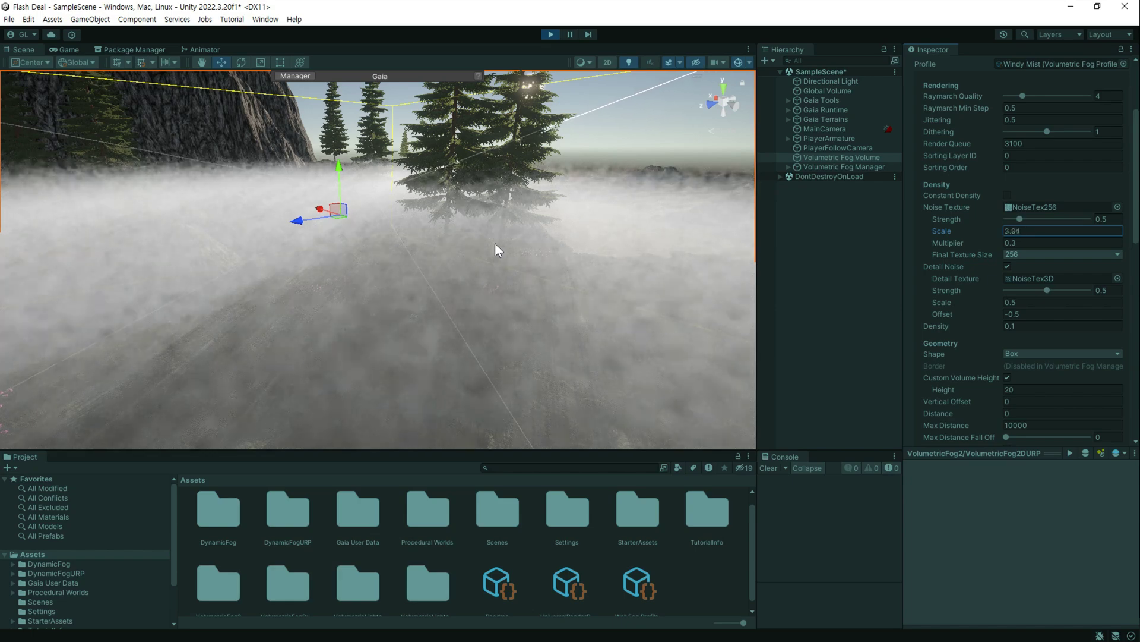
pyautogui.moveTo(952, 244); pyautogui.dragTo(918, 249)
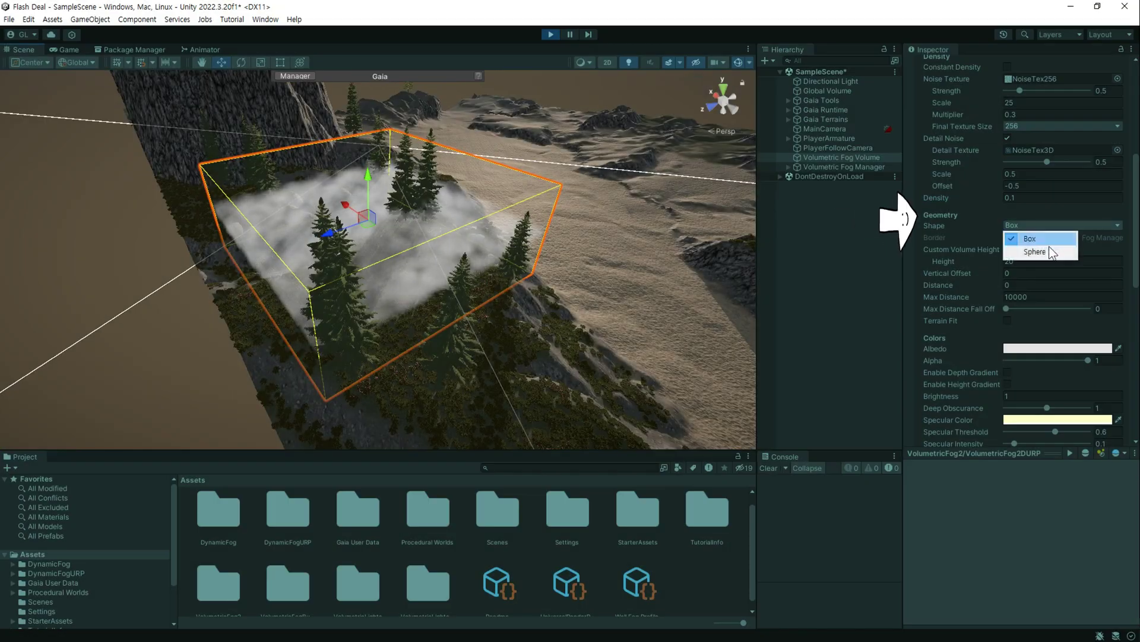
pyautogui.click(1049, 246)
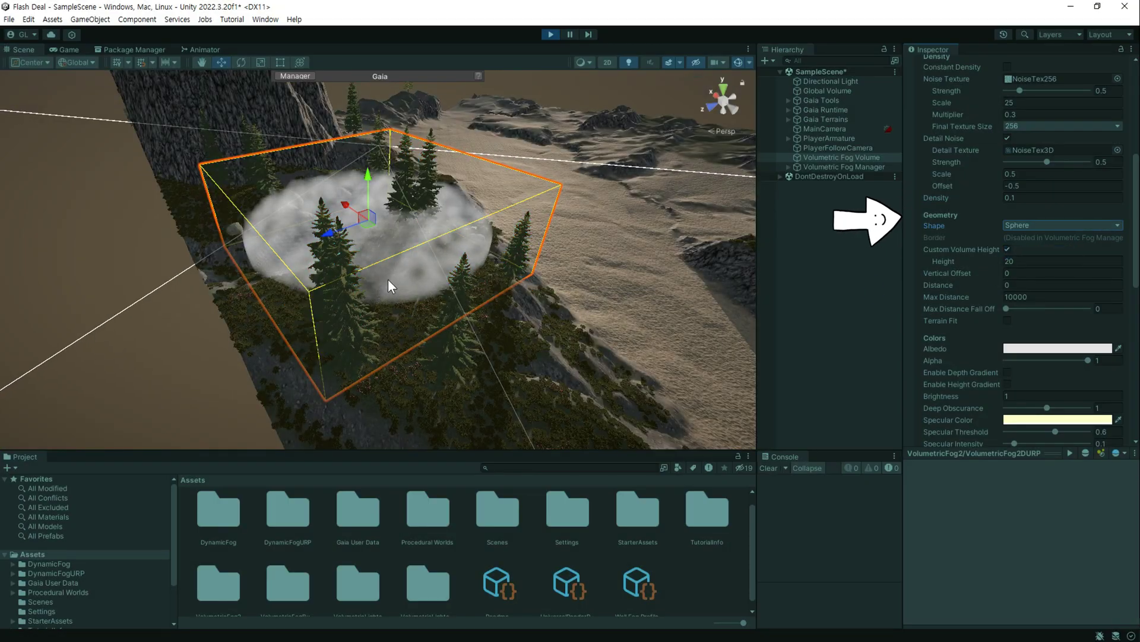
# Step: Change the fog Shape back to Box with height 20 and a raised vertical offset
pyautogui.scroll(3, 388, 279)
pyautogui.click(1046, 240)
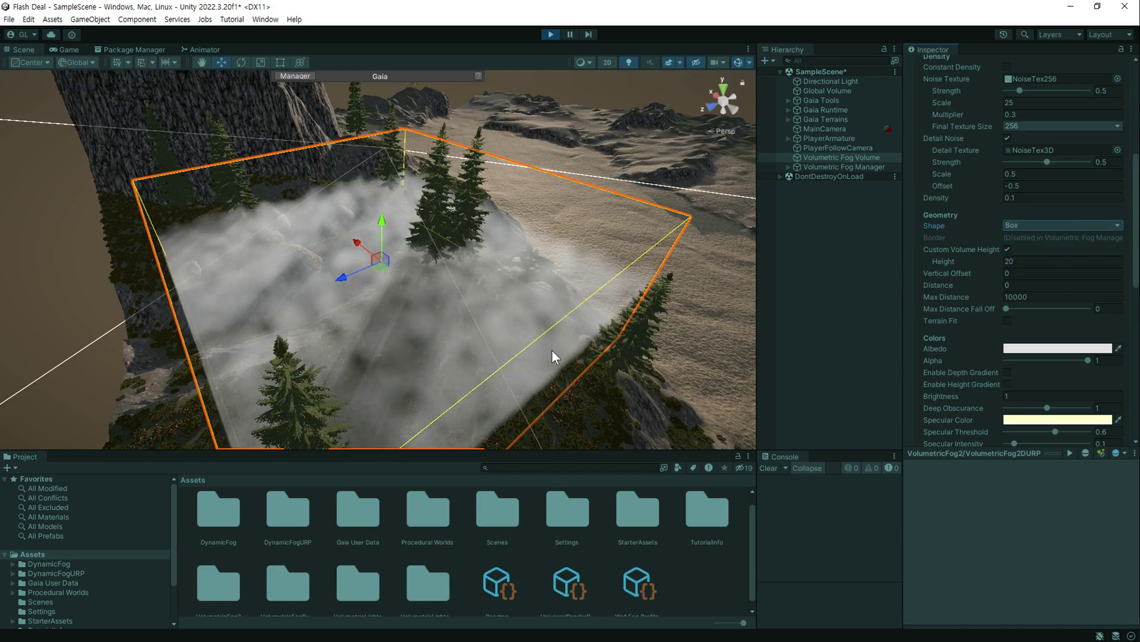
pyautogui.scroll(5, 547, 361)
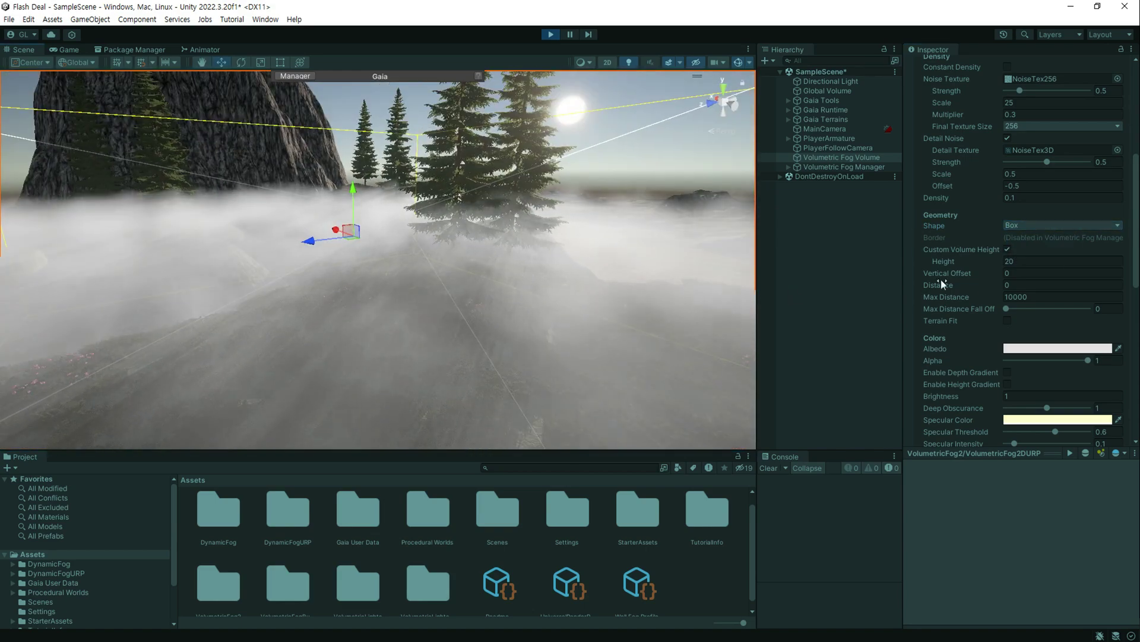
pyautogui.moveTo(955, 263); pyautogui.dragTo(1099, 278)
pyautogui.moveTo(504, 287); pyautogui.dragTo(811, 305)
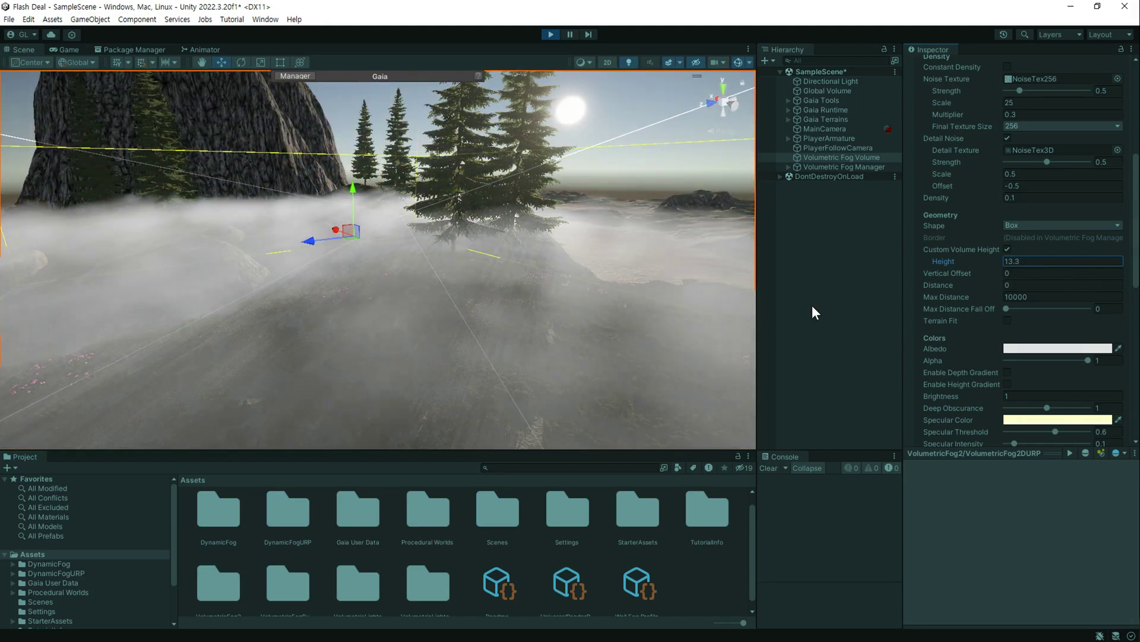
pyautogui.moveTo(957, 273); pyautogui.dragTo(931, 270)
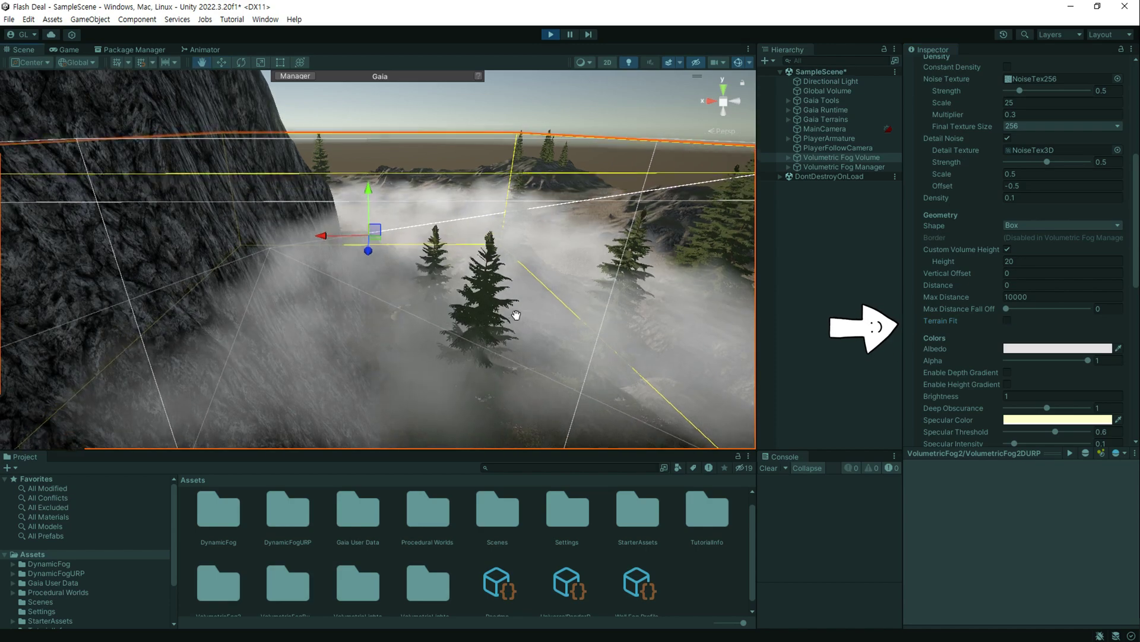
# Step: Enable Terrain Fit on the fog and bring up the Albedo colour choices
pyautogui.moveTo(517, 350); pyautogui.dragTo(651, 334, button='right')
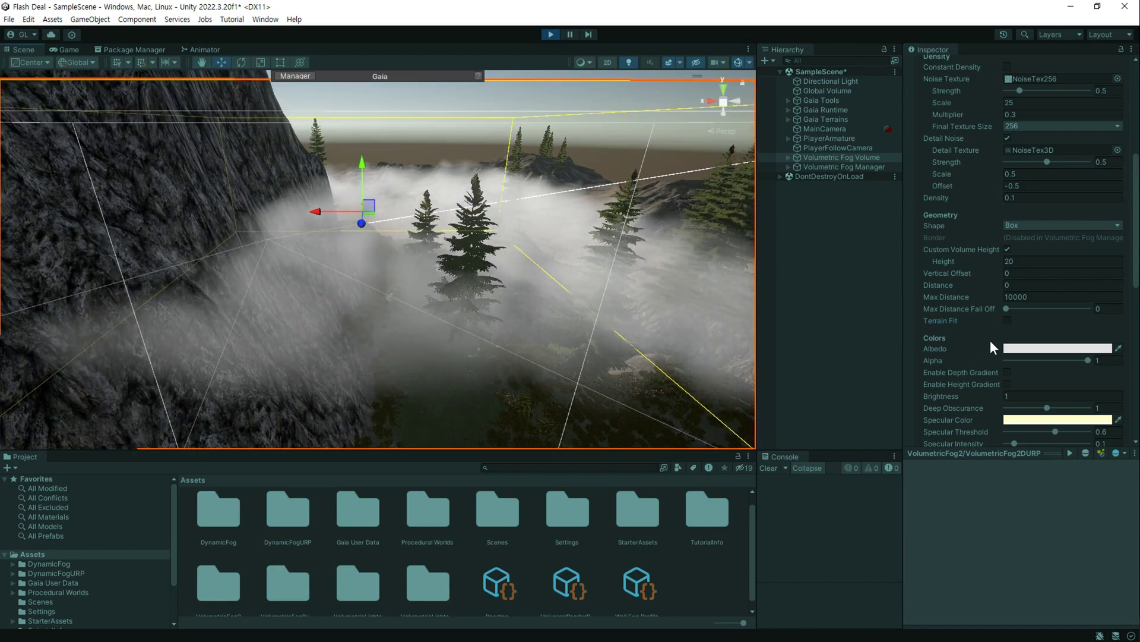
pyautogui.click(1008, 320)
pyautogui.moveTo(450, 336)
pyautogui.mouseDown(button='right')
pyautogui.moveTo(400, 335)
pyautogui.moveTo(394, 324)
pyautogui.mouseUp(button='right')
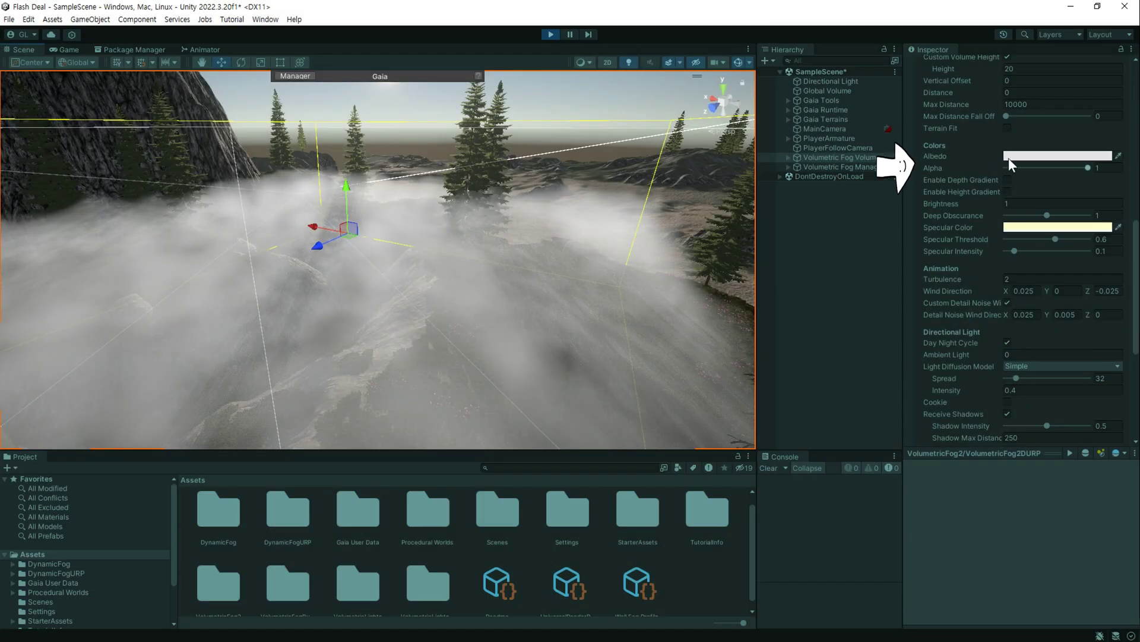
pyautogui.click(1008, 157)
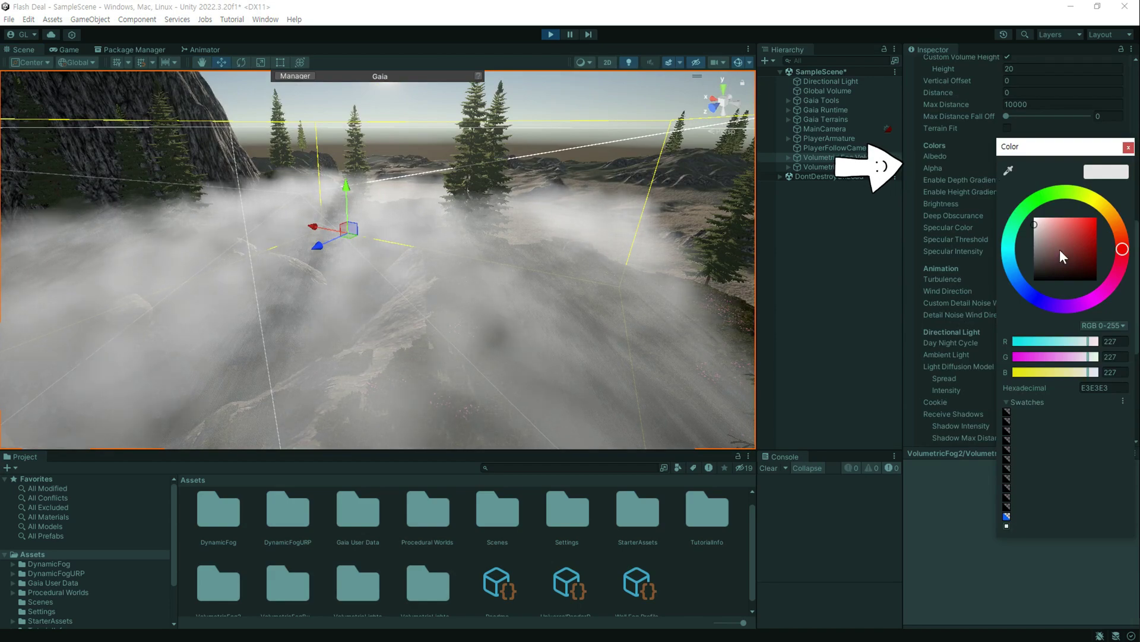
# Step: Keep a pale fog albedo, zero wind direction X and Z, then try X at 0.18
pyautogui.moveTo(1060, 248)
pyautogui.mouseDown()
pyautogui.moveTo(1091, 218)
pyautogui.moveTo(1050, 228)
pyautogui.mouseUp()
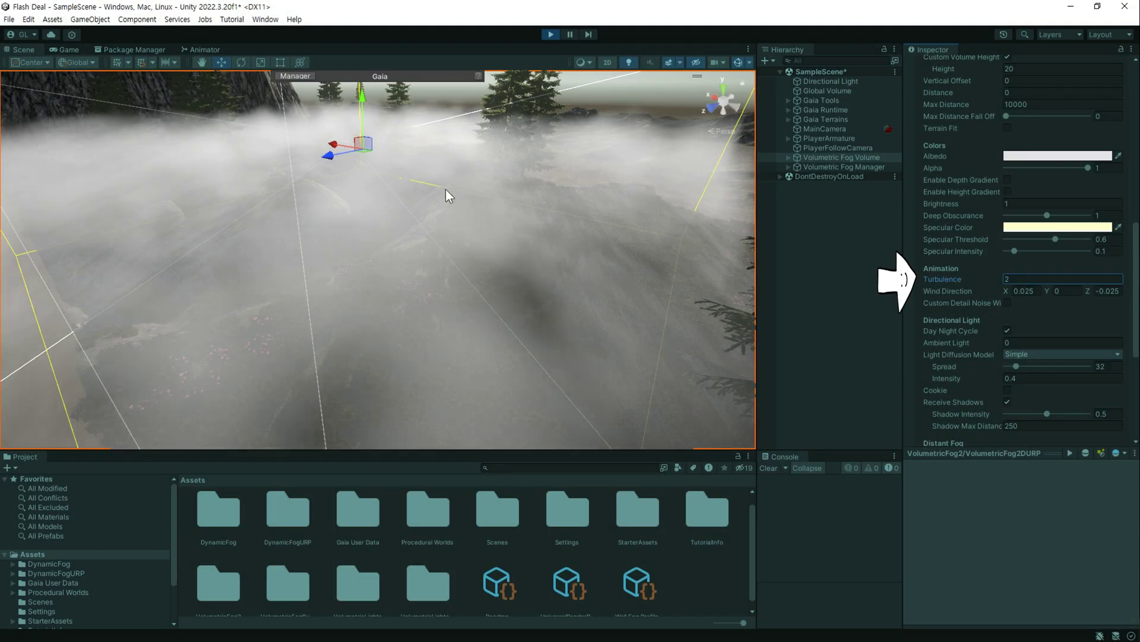
pyautogui.doubleClick(1028, 290)
pyautogui.write('0')
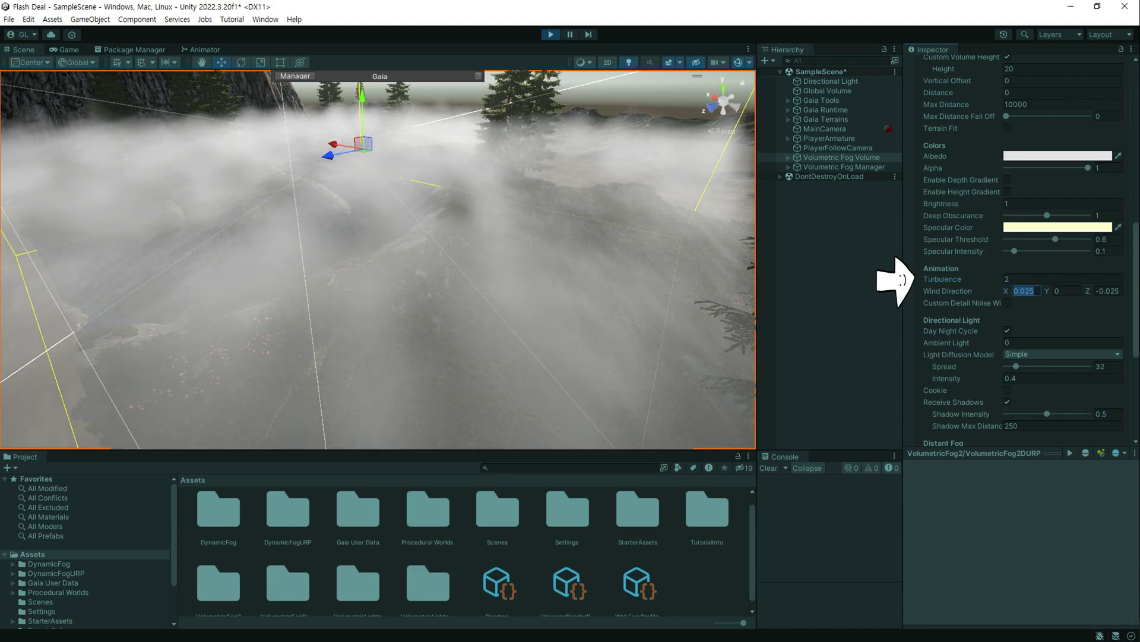
pyautogui.doubleClick(1108, 290)
pyautogui.write('0')
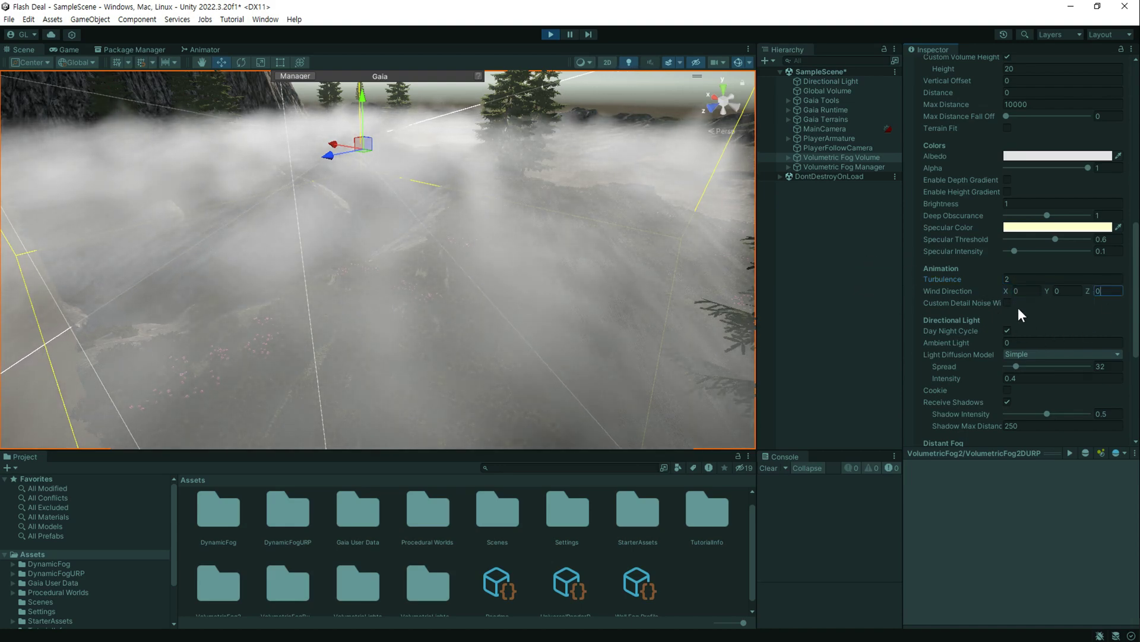
pyautogui.doubleClick(1012, 290)
pyautogui.write('0.1')
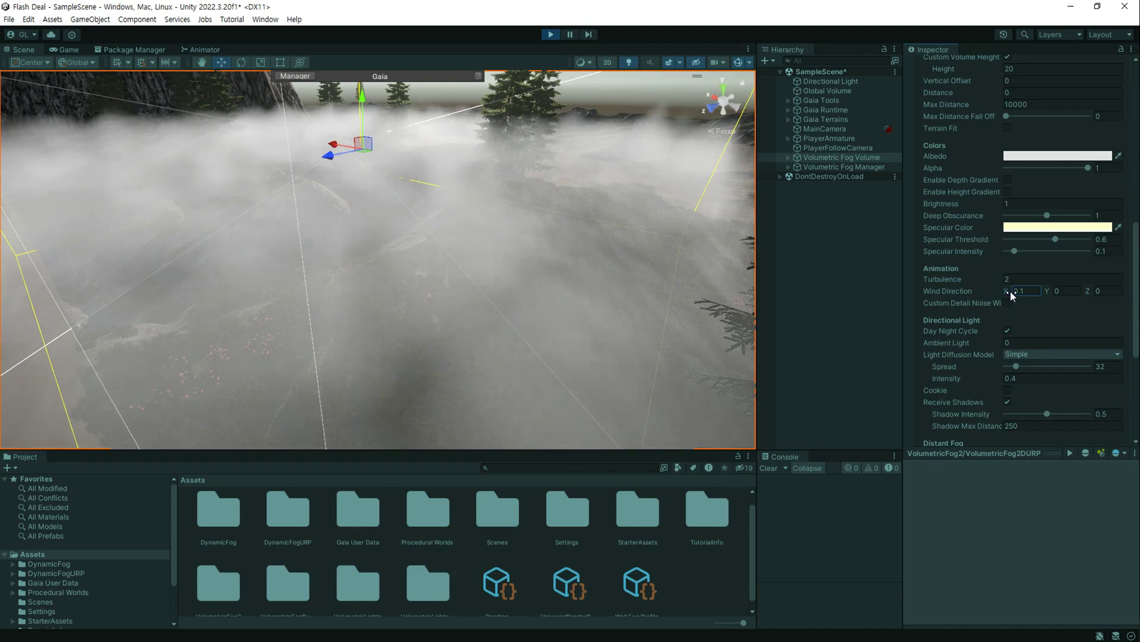
pyautogui.write('8')
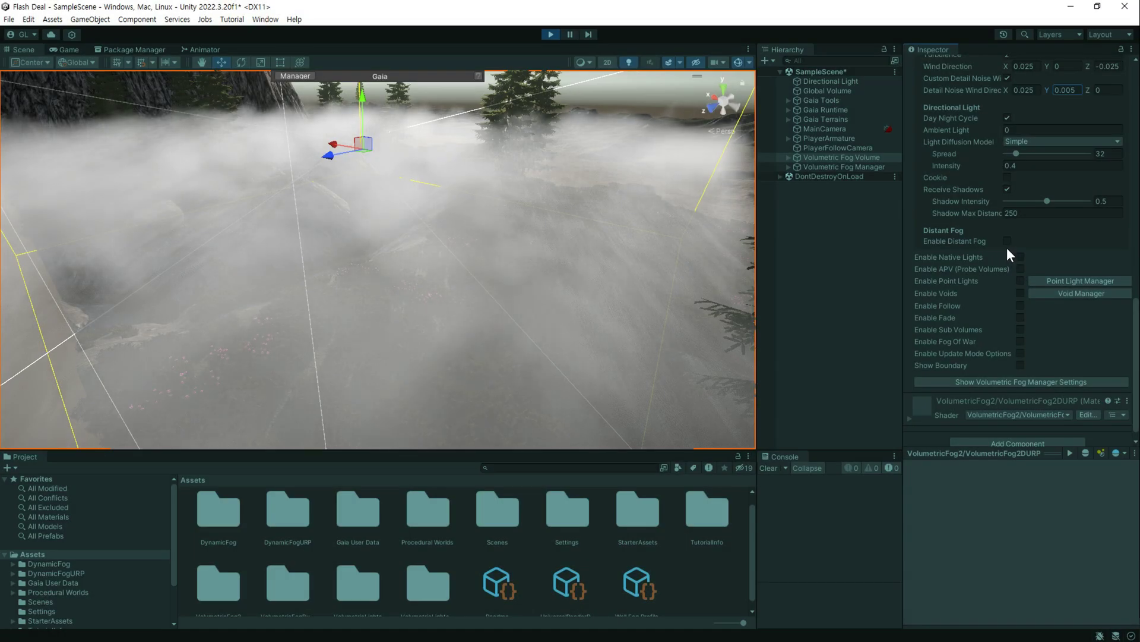
# Step: Adjust the fog volume's Shadow Intensity, settling at 0.5
pyautogui.scroll(1, 1007, 241)
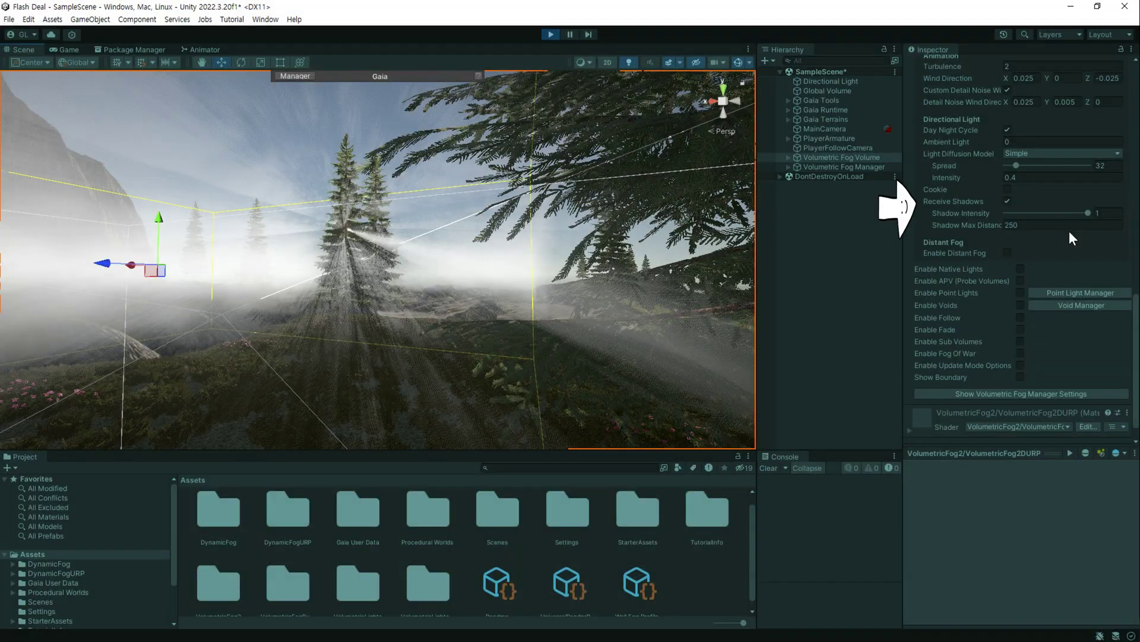
pyautogui.moveTo(1046, 214); pyautogui.dragTo(1102, 222)
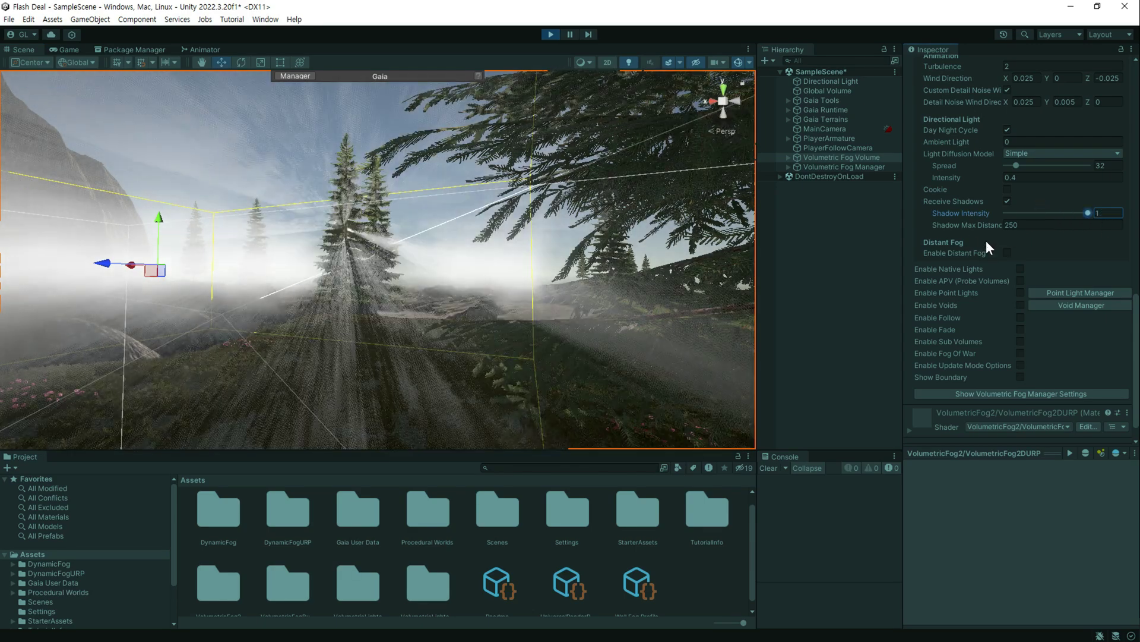
pyautogui.moveTo(654, 309); pyautogui.dragTo(520, 354, button='right')
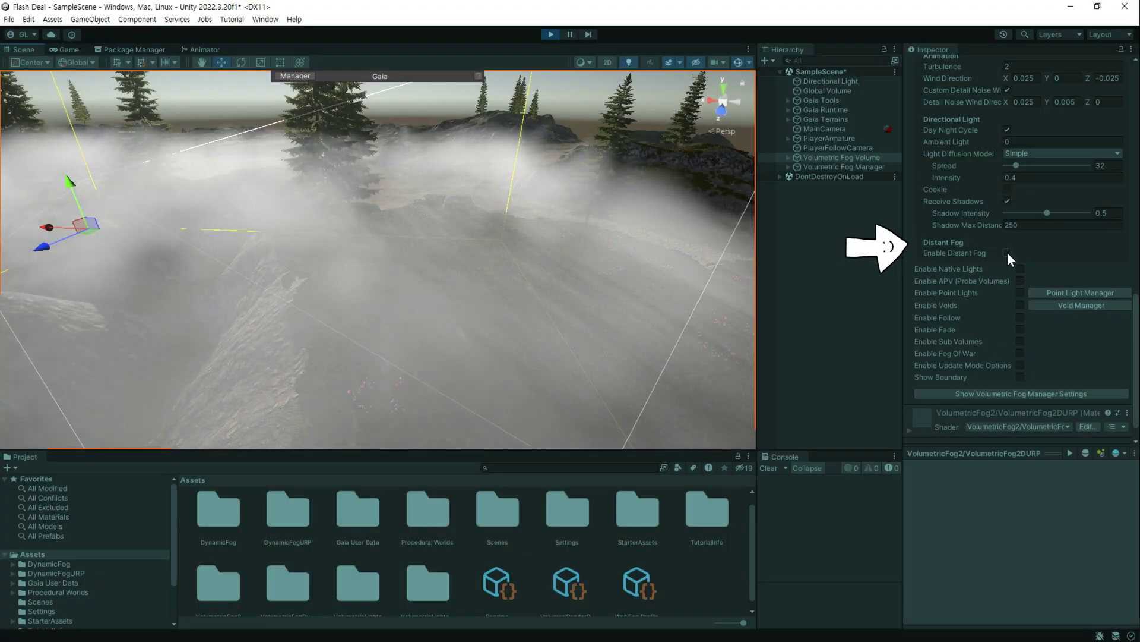
# Step: Enable Distant Fog on the fog volume, starting at distance 500
pyautogui.click(1008, 252)
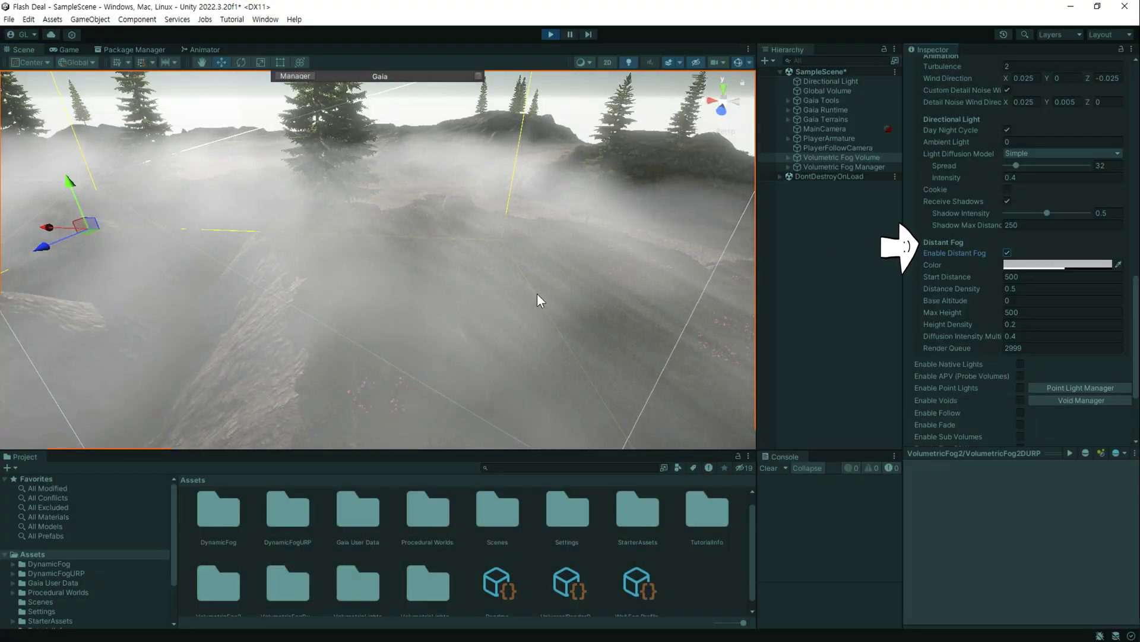
pyautogui.moveTo(514, 277); pyautogui.dragTo(534, 226, button='right')
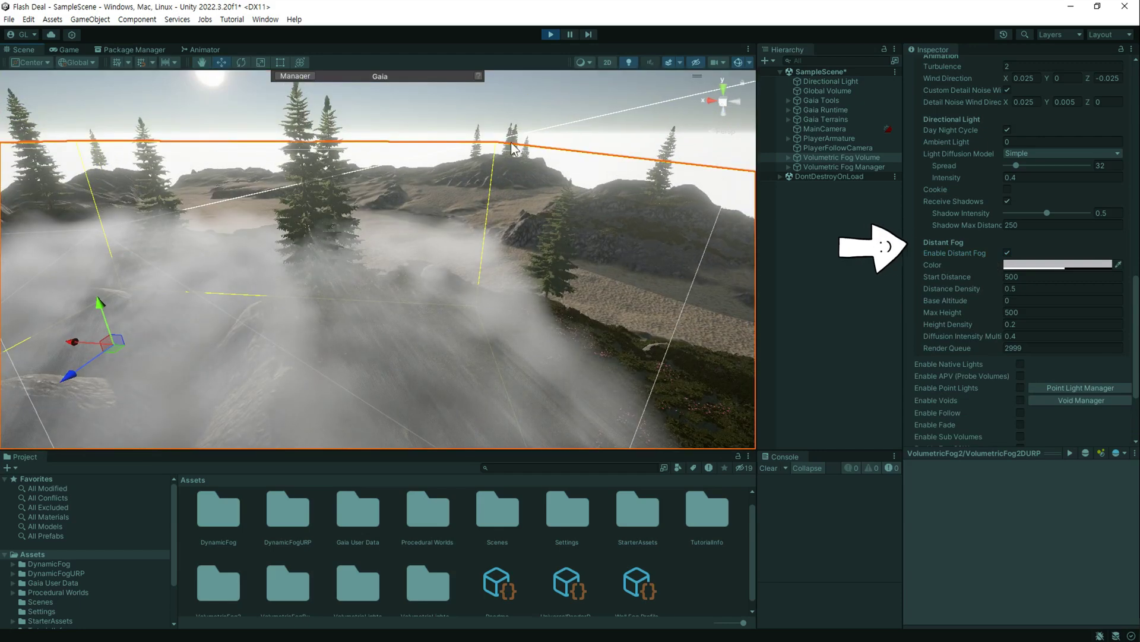
pyautogui.click(1007, 252)
pyautogui.click(1008, 252)
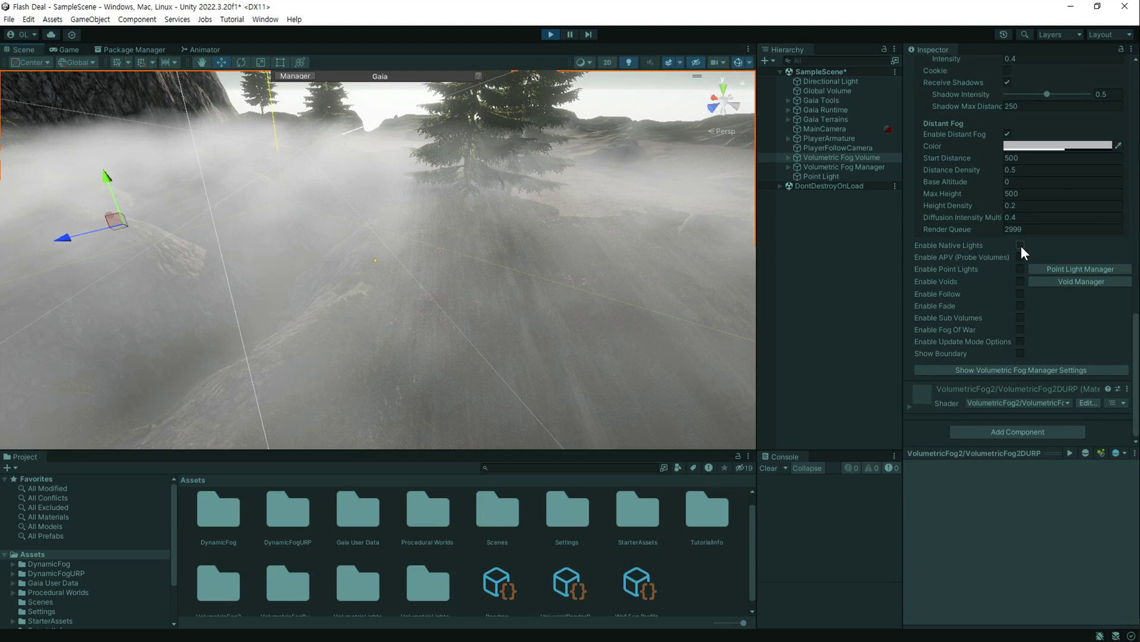
# Step: Enable Native Lights on the fog and raise its Intensity Multiplier from 1 to 3.7
pyautogui.click(1021, 245)
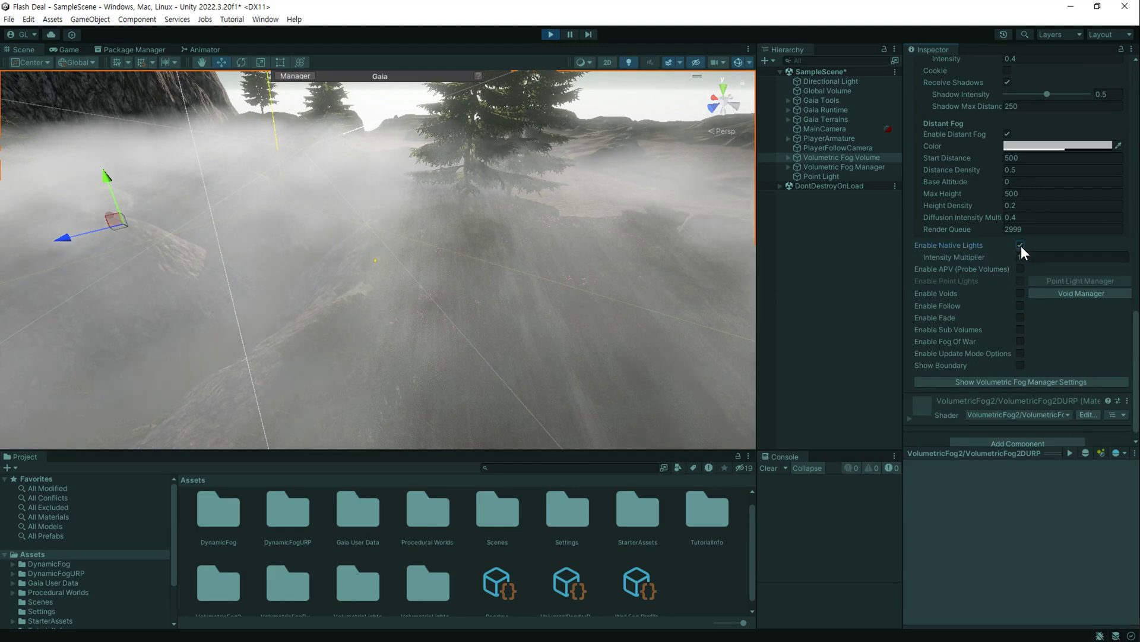
pyautogui.moveTo(401, 305); pyautogui.dragTo(380, 267, button='right')
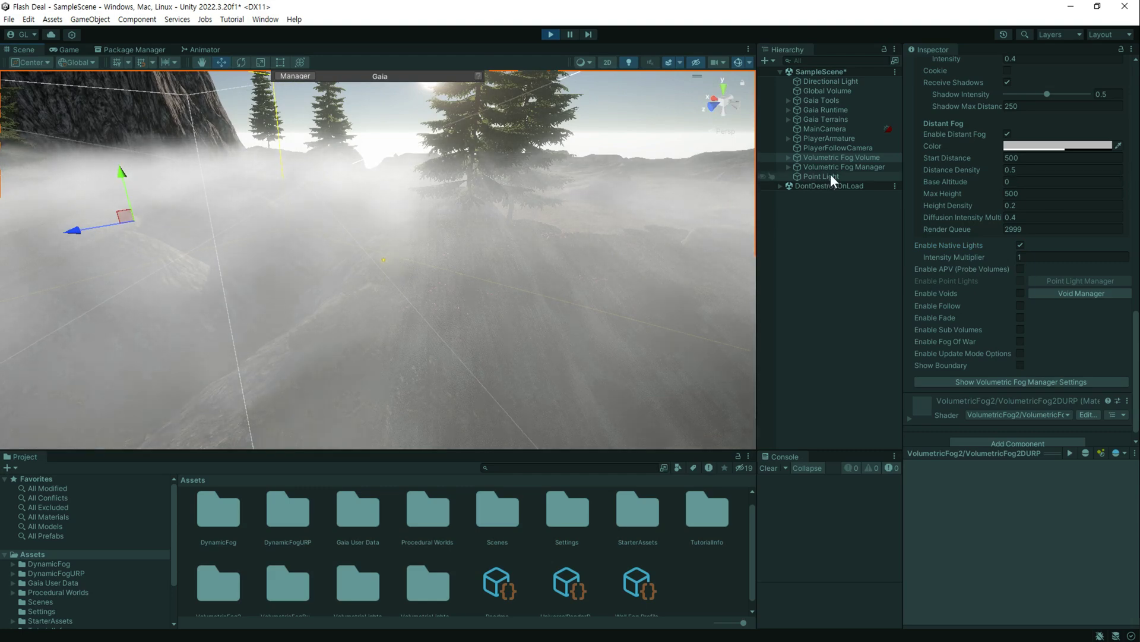
pyautogui.scroll(5, 508, 279)
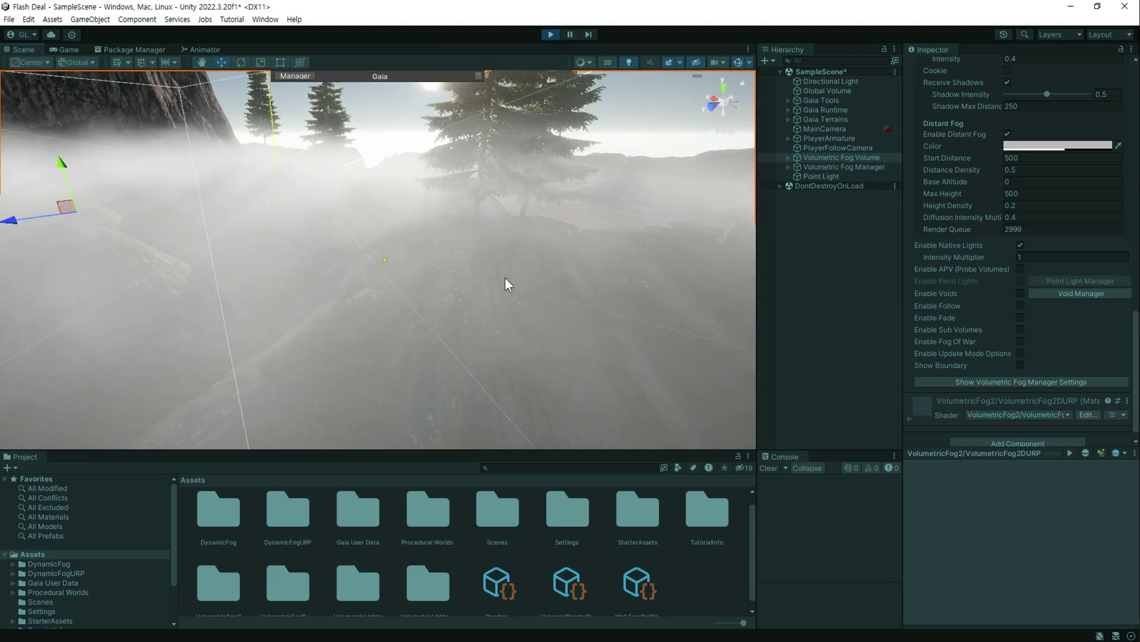
pyautogui.scroll(3, 514, 279)
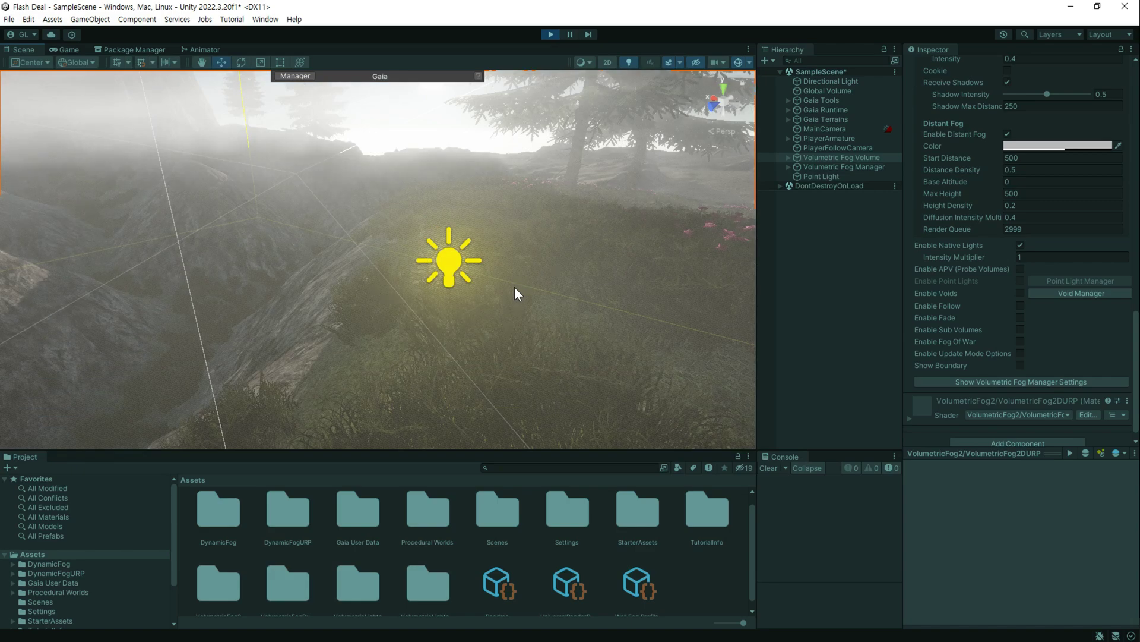
pyautogui.scroll(3, 514, 286)
pyautogui.scroll(-5, 619, 301)
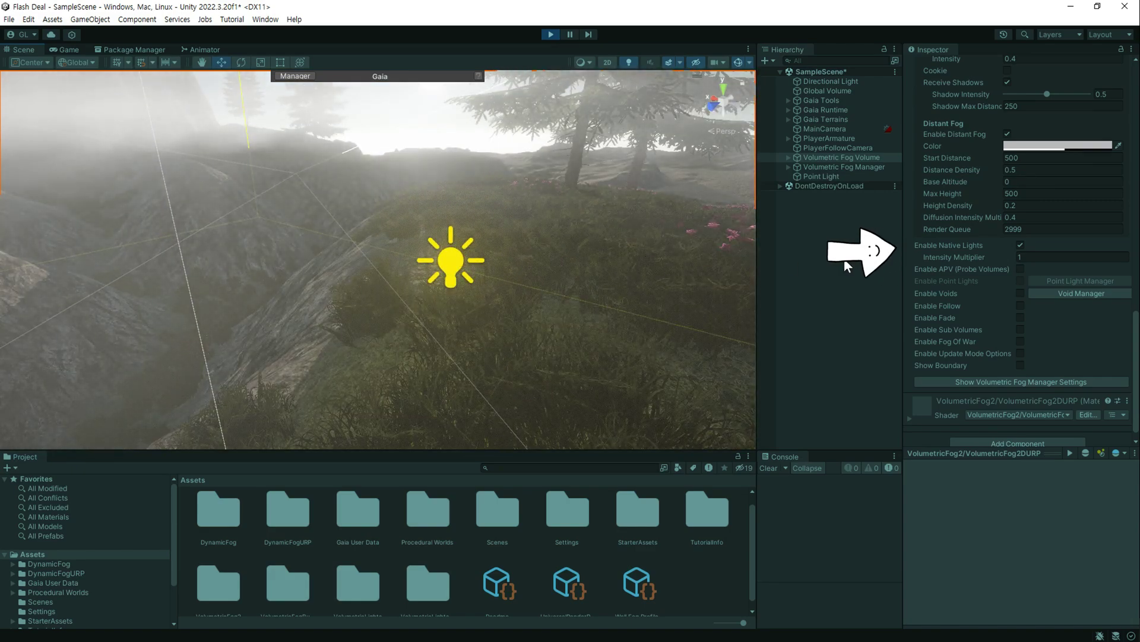
pyautogui.moveTo(988, 257); pyautogui.dragTo(1128, 275)
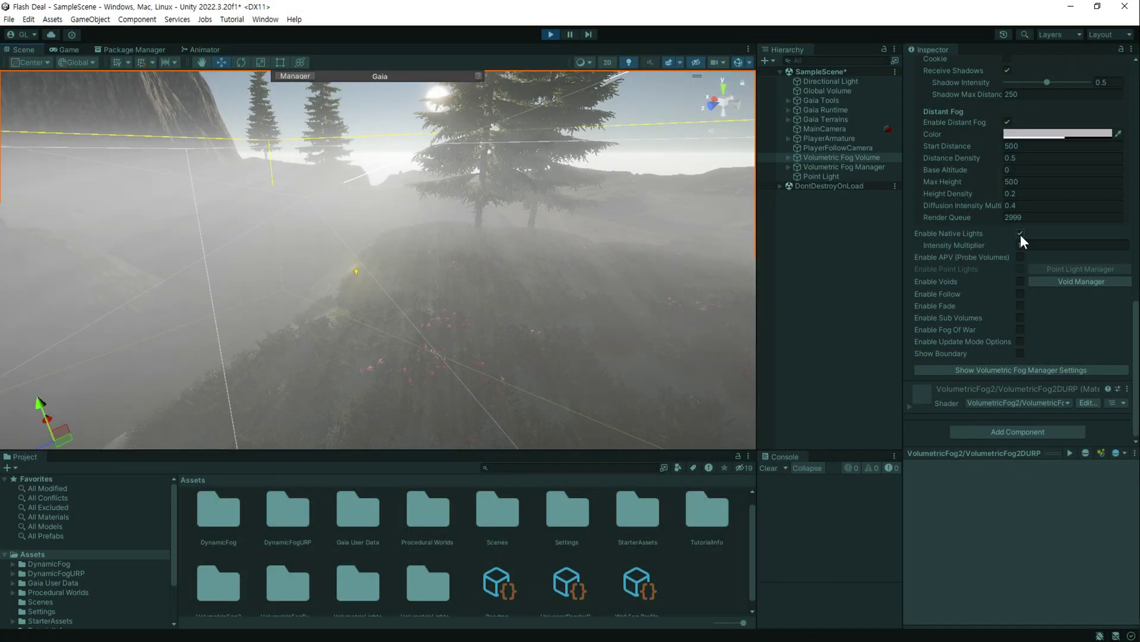
# Step: Swap native lights for fog point lights and give the Point Light a Fog Point Light component
pyautogui.click(1021, 233)
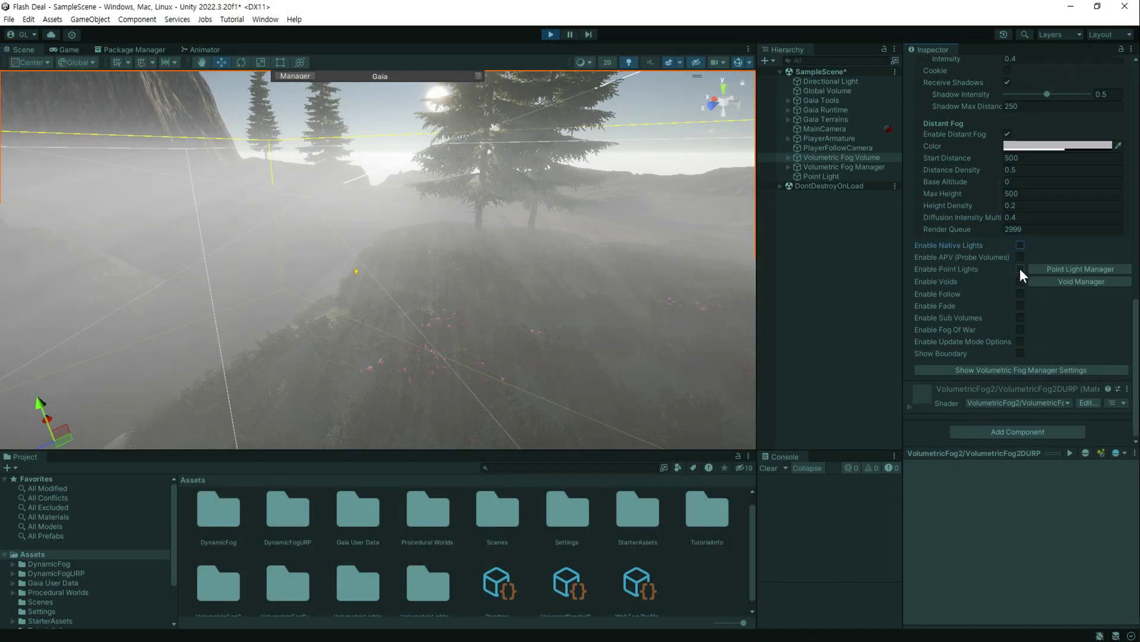
pyautogui.click(1021, 268)
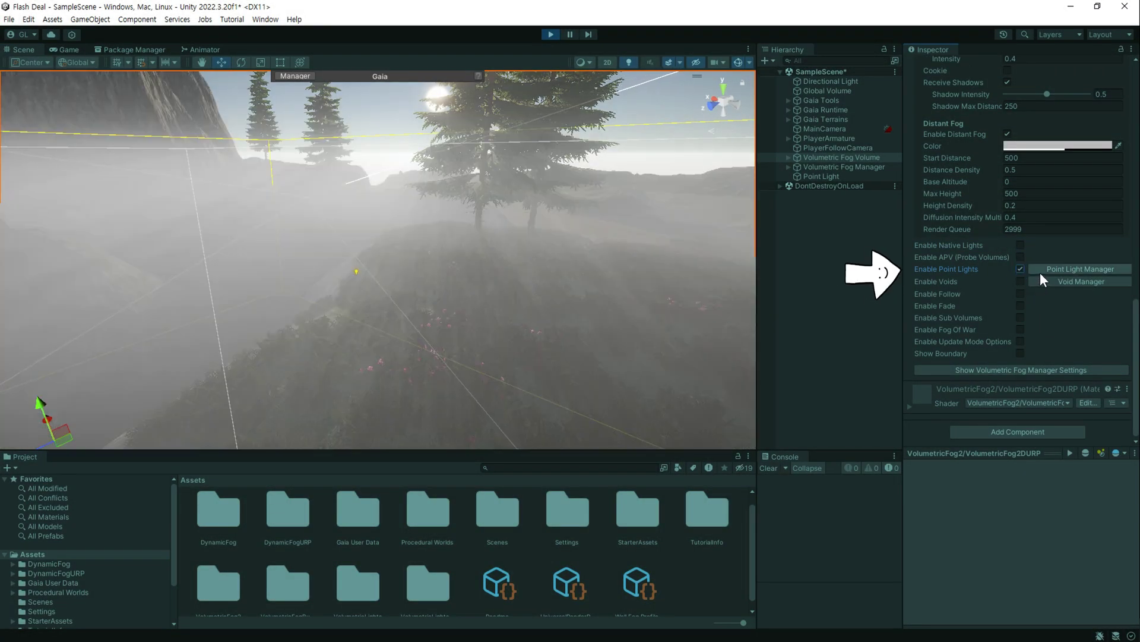
pyautogui.click(824, 176)
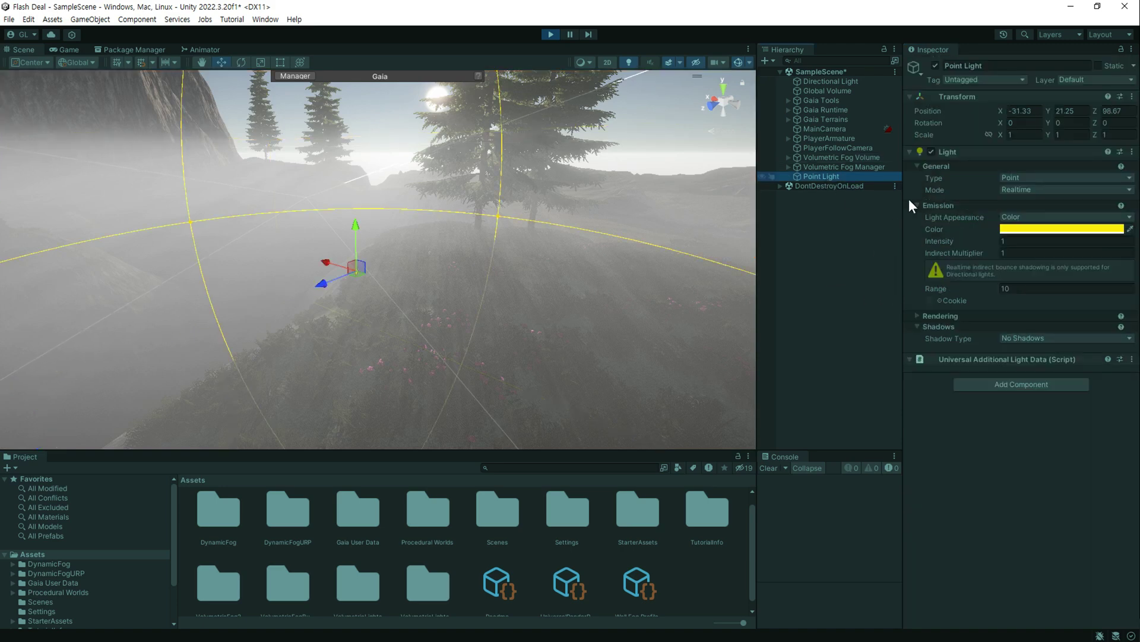
pyautogui.click(1017, 384)
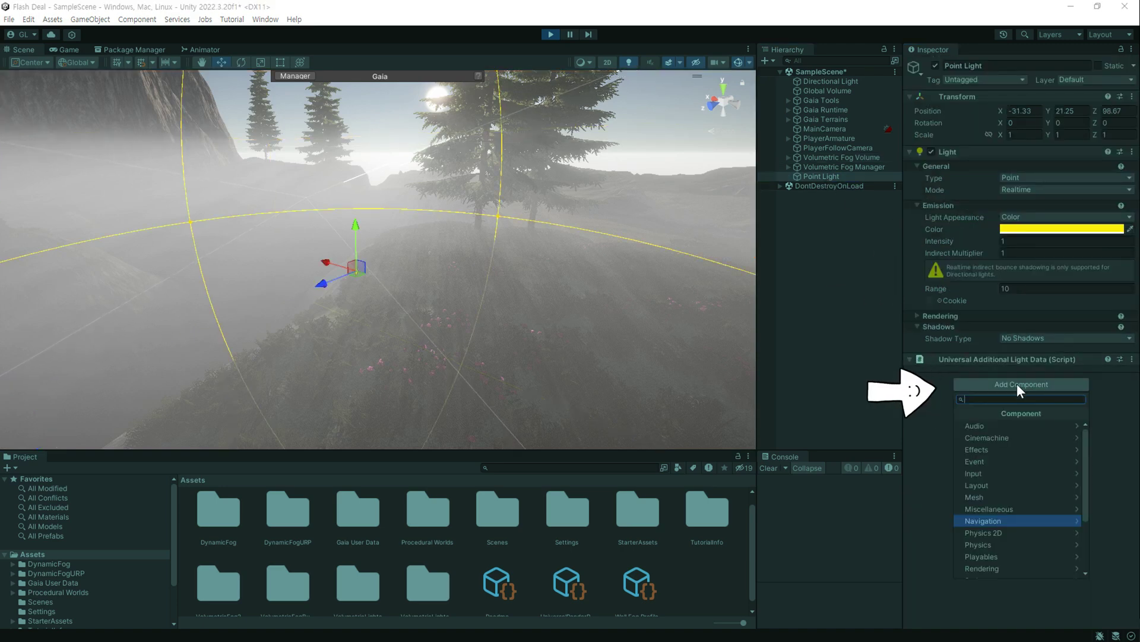
pyautogui.write('fog light')
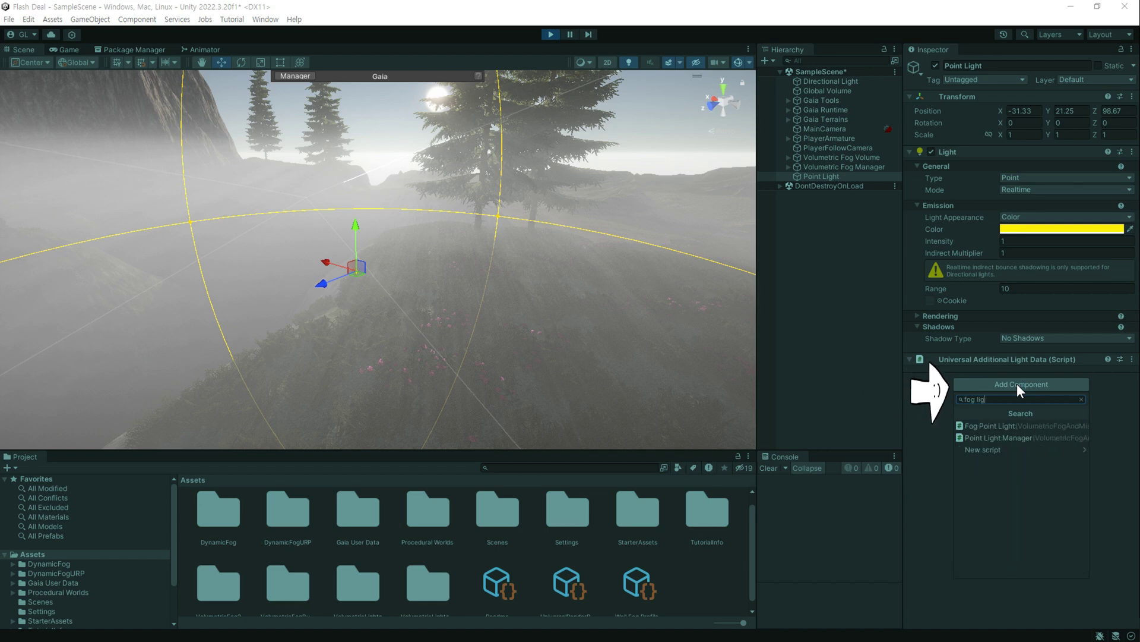
pyautogui.click(1028, 424)
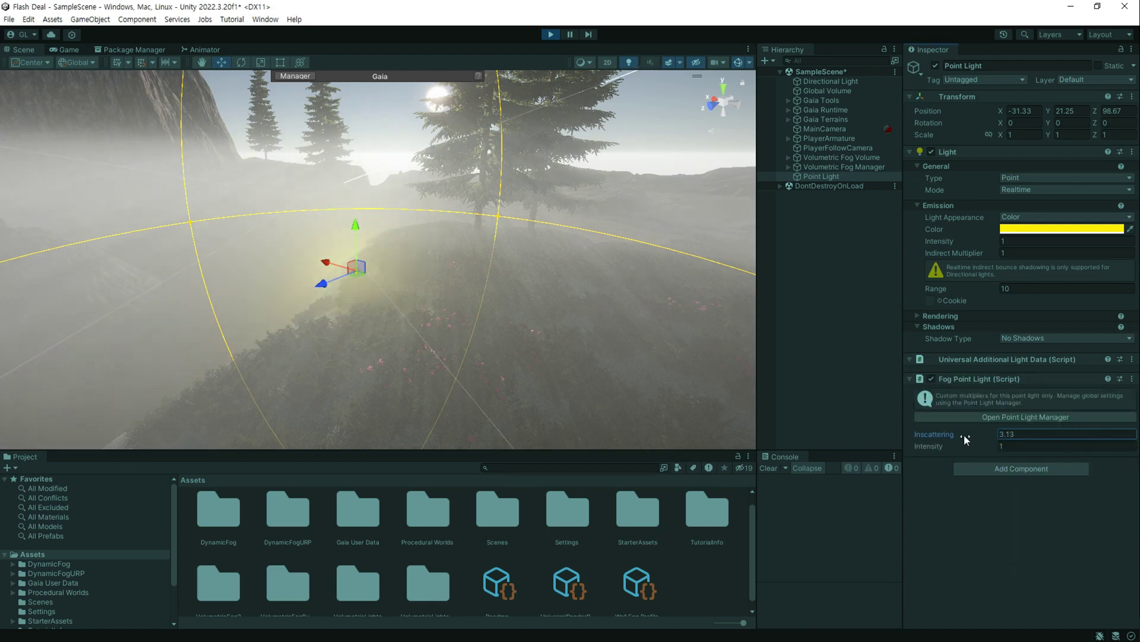
# Step: Preview Inscattering, then create a Point Light Manager from the Volumetric Fog Volume
pyautogui.moveTo(928, 434); pyautogui.dragTo(957, 422)
pyautogui.click(832, 157)
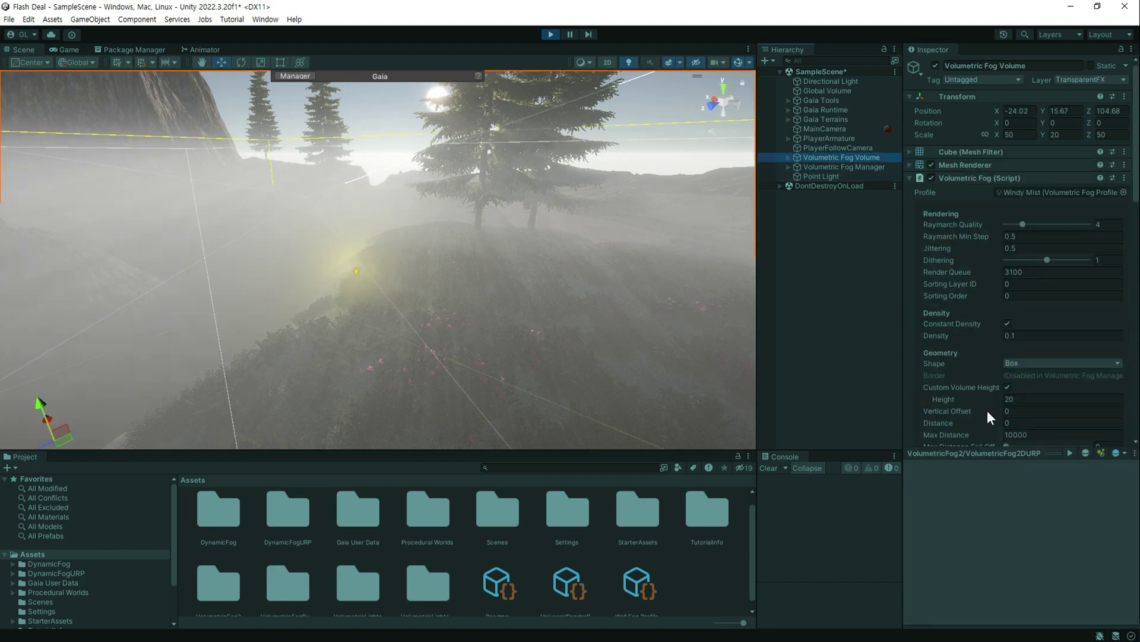
pyautogui.scroll(-5, 992, 392)
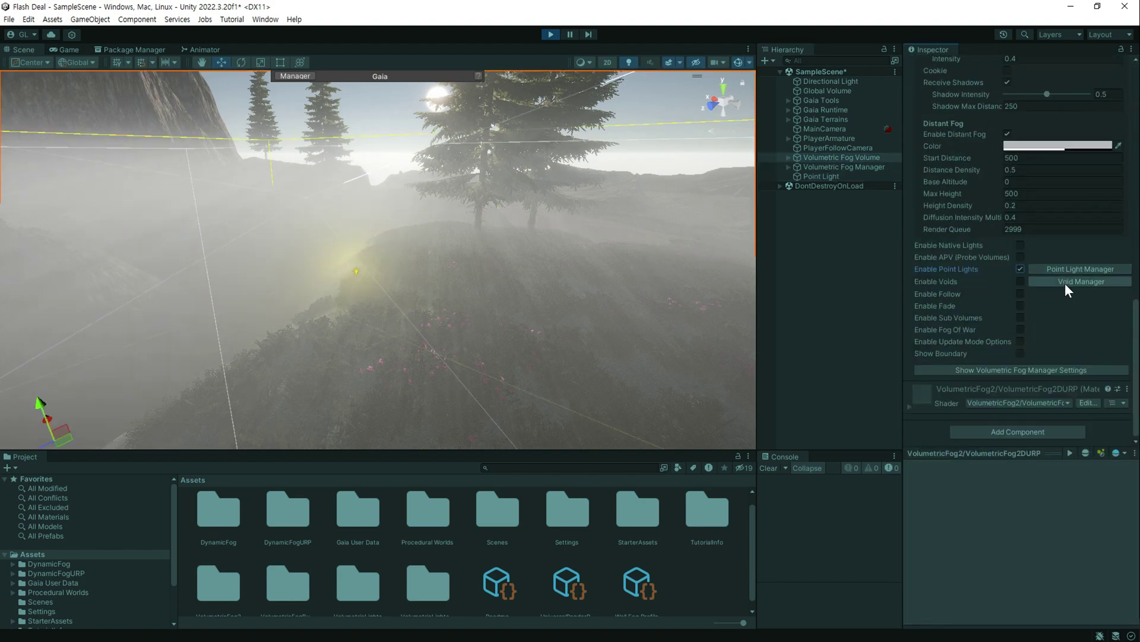
pyautogui.click(1069, 270)
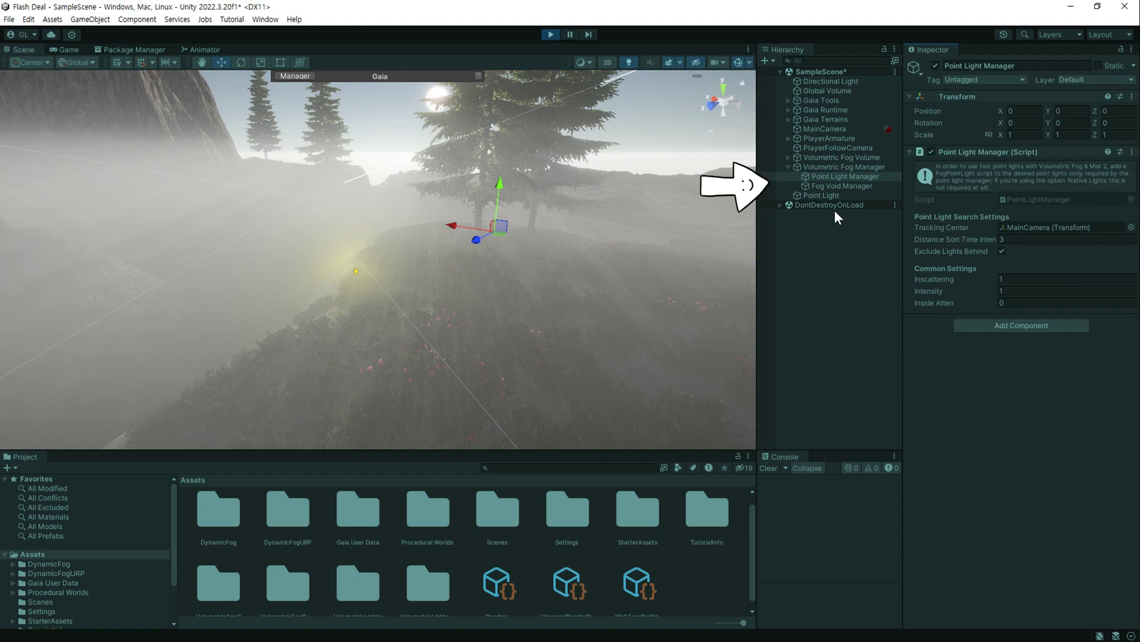
# Step: Raise point-light Inscattering to 6.28 and set fog-of-war Border Smoothness to 1
pyautogui.moveTo(935, 278); pyautogui.dragTo(1064, 276)
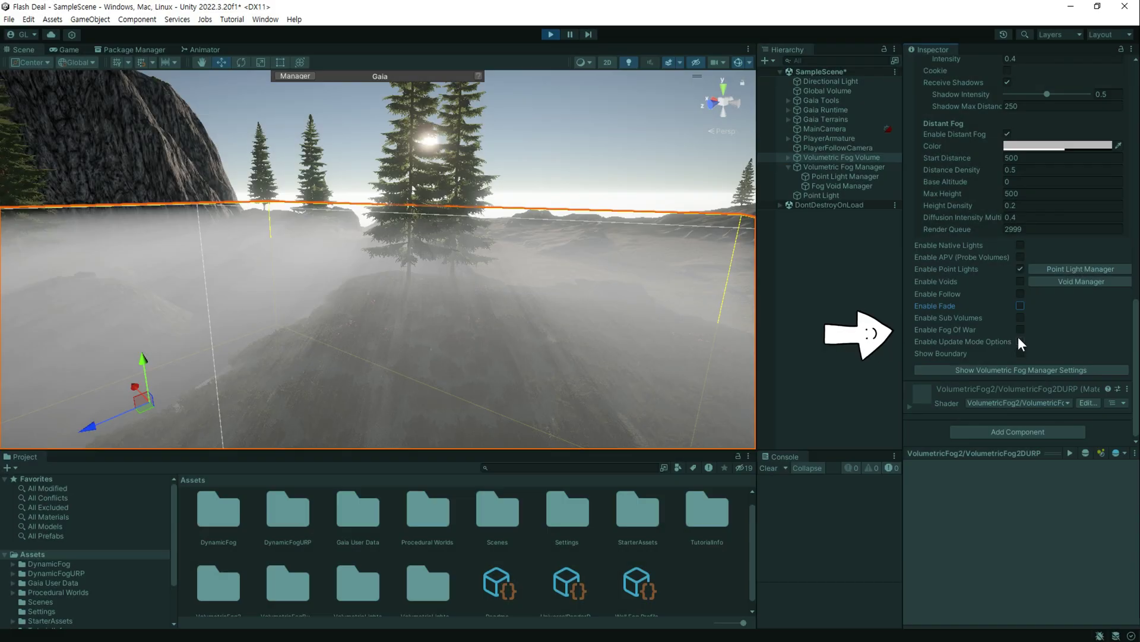
pyautogui.scroll(-3, 1010, 336)
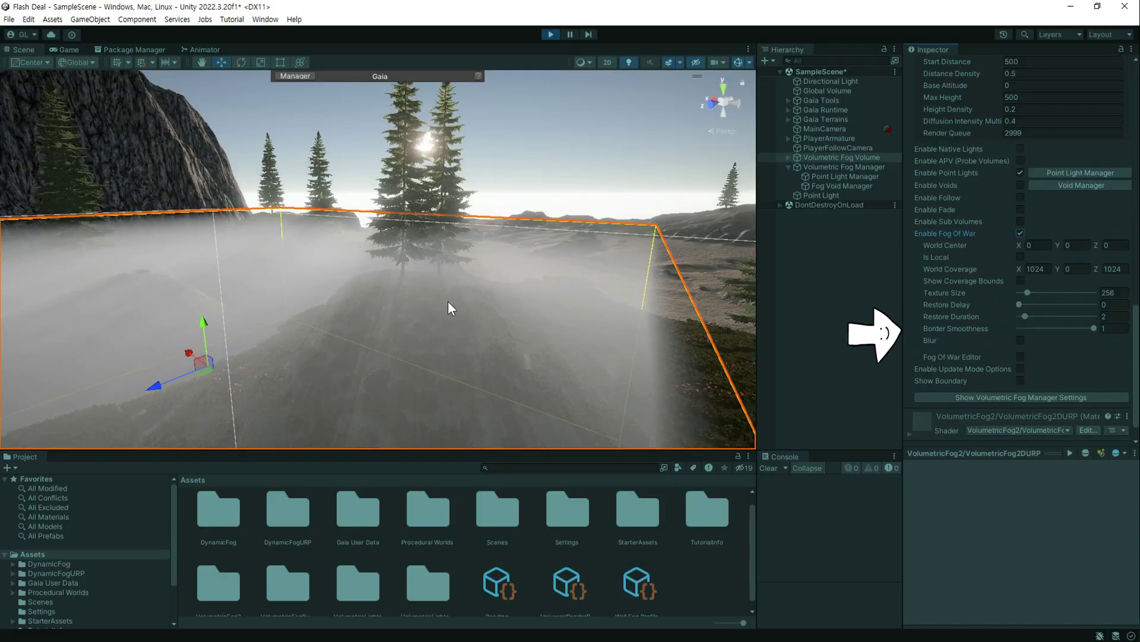
pyautogui.keyDown('alt'); pyautogui.moveTo(448, 301); pyautogui.dragTo(508, 300); pyautogui.keyUp('alt')
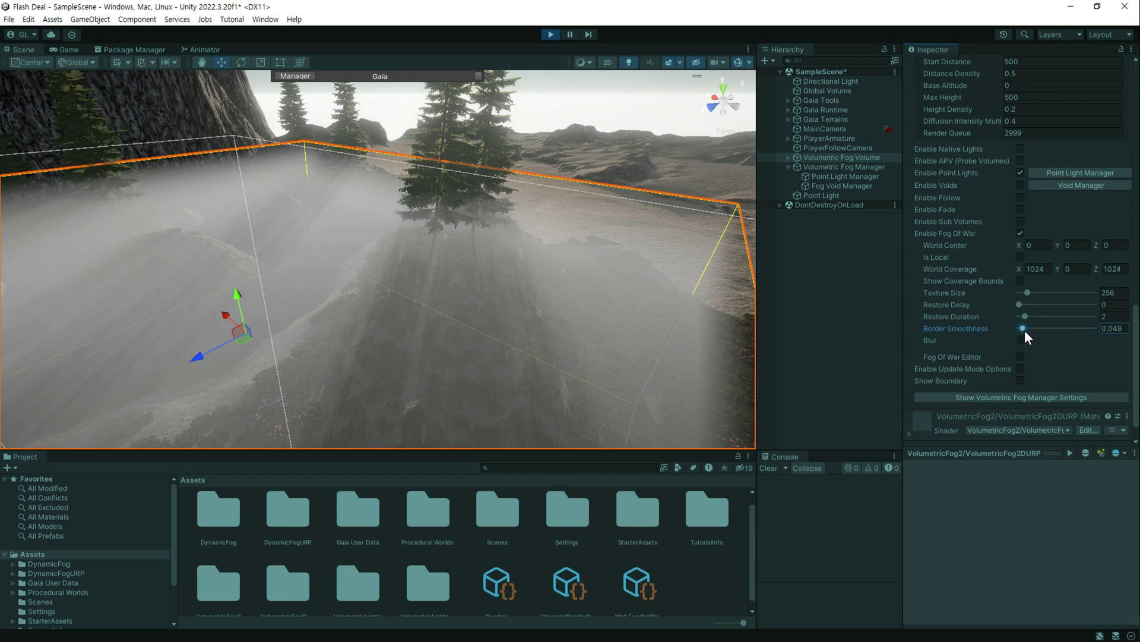
pyautogui.moveTo(1029, 328); pyautogui.dragTo(1099, 331)
pyautogui.scroll(-1, 1008, 274)
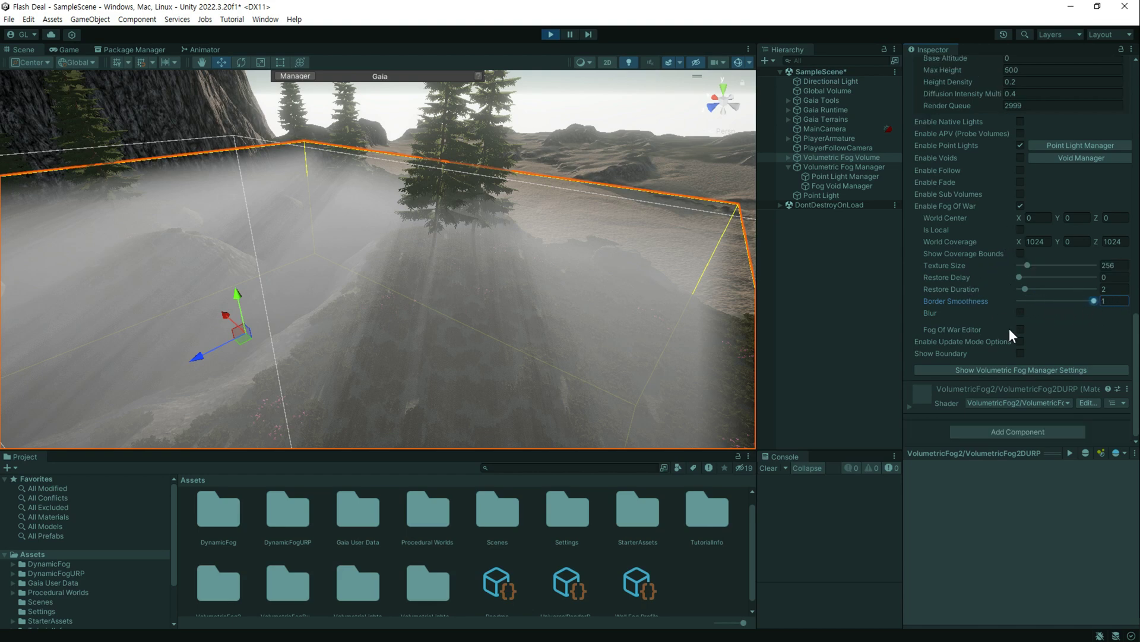
# Step: Turn on fog-of-war editing and create a new 256x256 mask texture
pyautogui.click(1025, 330)
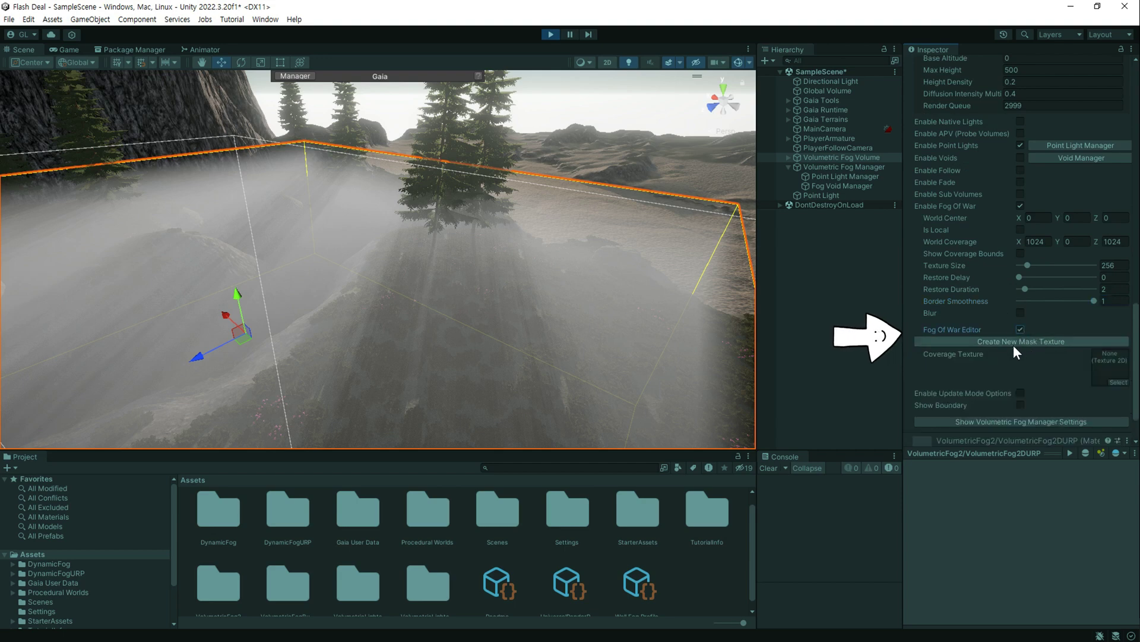
pyautogui.scroll(-2, 1014, 345)
pyautogui.click(1024, 290)
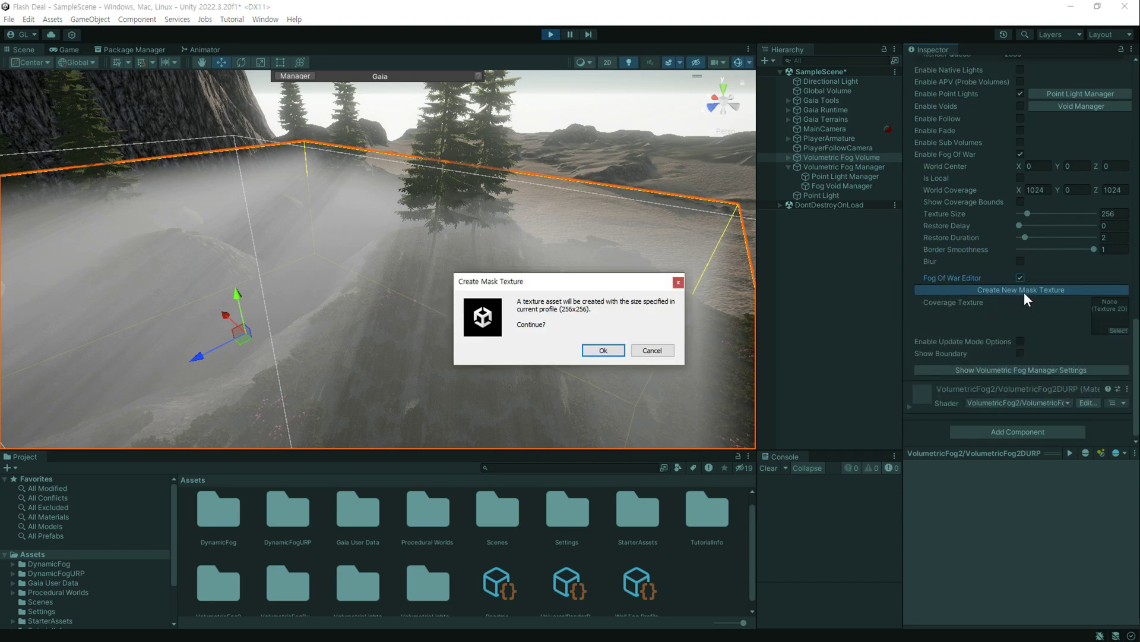
pyautogui.click(603, 350)
# Step: With the brush on Remove Fog, paint fog away across the terrain's middle, then switch to adding fog
pyautogui.scroll(-3, 1022, 339)
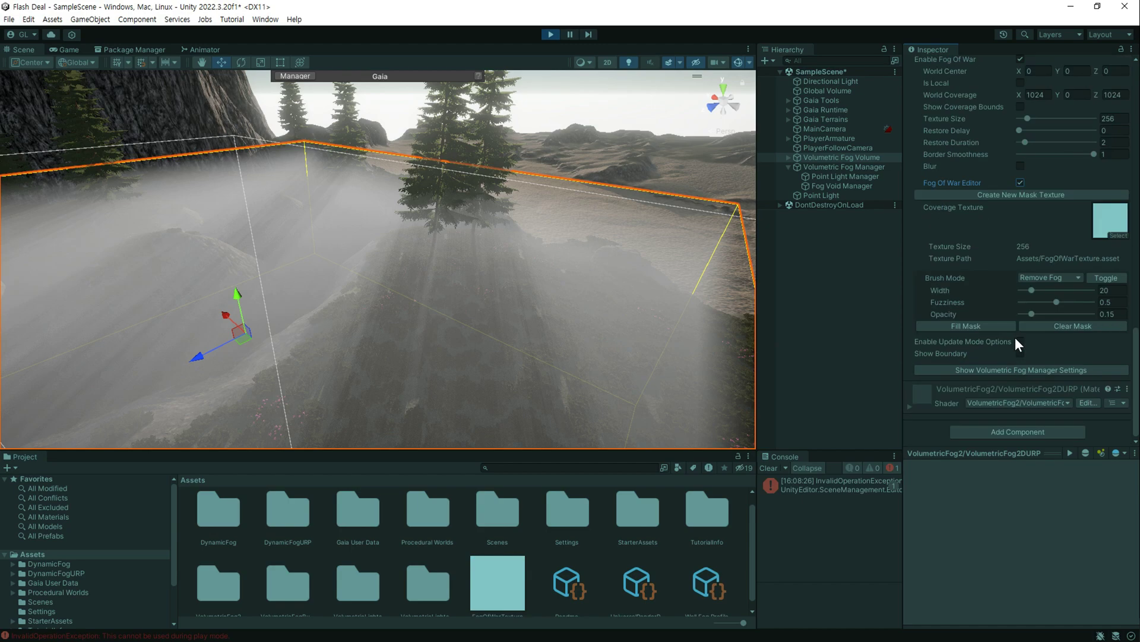
pyautogui.scroll(5, 612, 298)
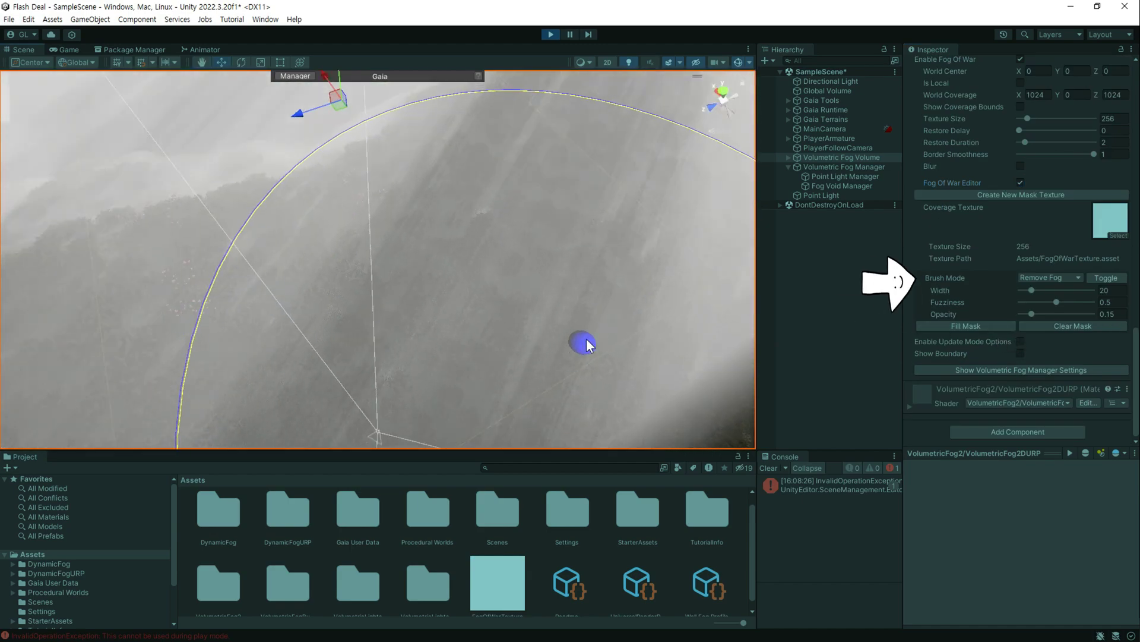
pyautogui.keyDown('alt'); pyautogui.moveTo(586, 337); pyautogui.dragTo(554, 314); pyautogui.keyUp('alt')
pyautogui.click(1056, 278)
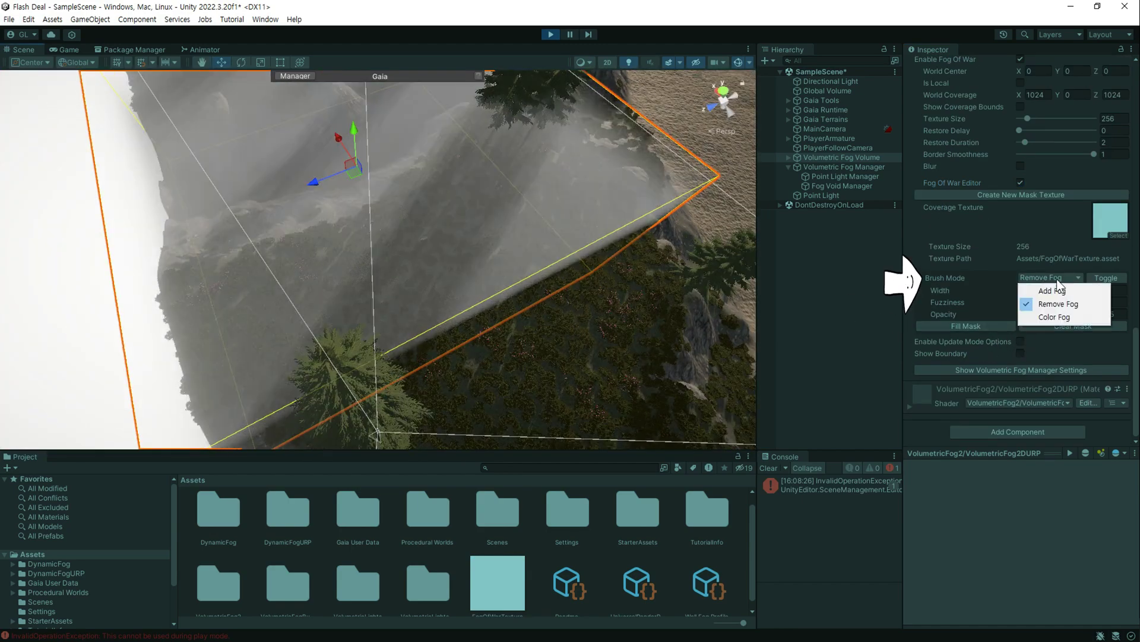
pyautogui.click(1076, 303)
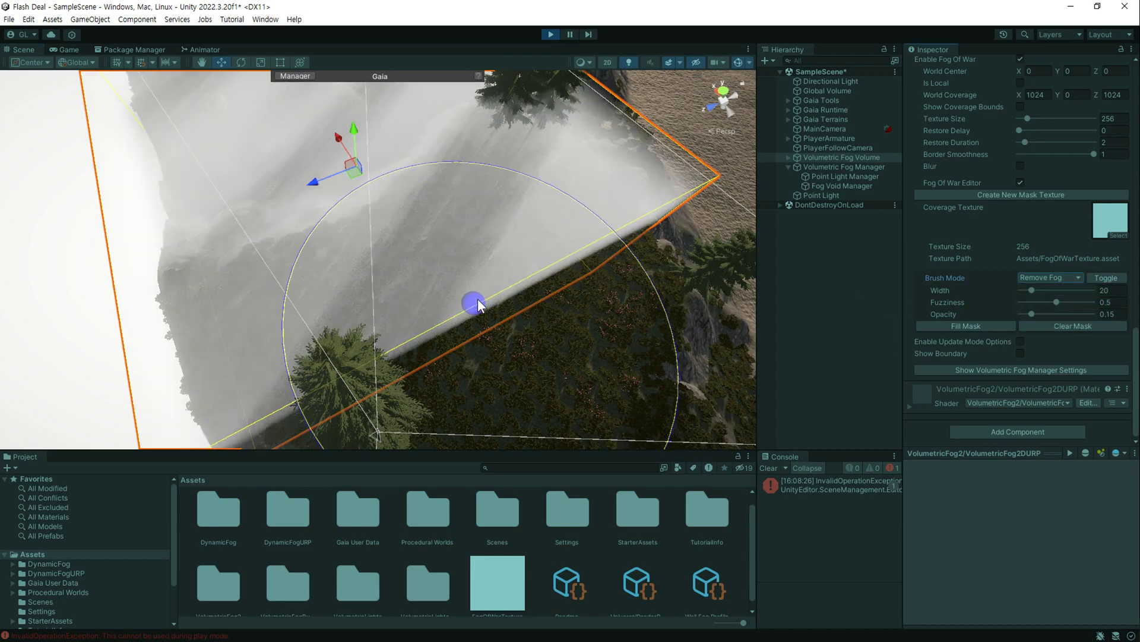
pyautogui.moveTo(469, 284)
pyautogui.mouseDown()
pyautogui.moveTo(581, 213)
pyautogui.moveTo(553, 230)
pyautogui.mouseUp()
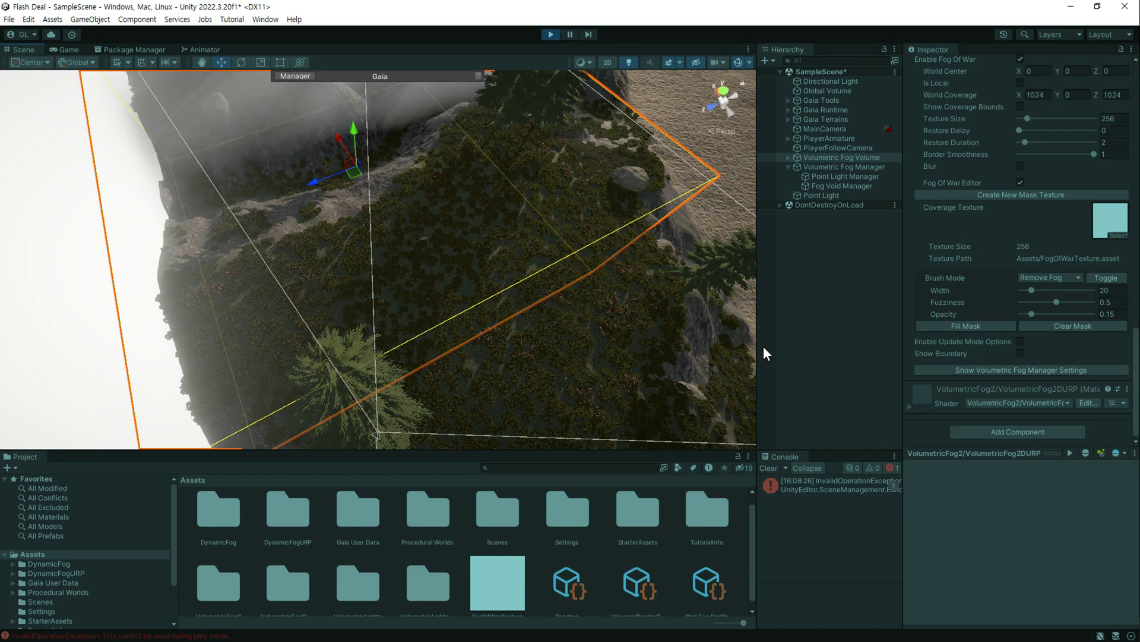
pyautogui.click(1040, 291)
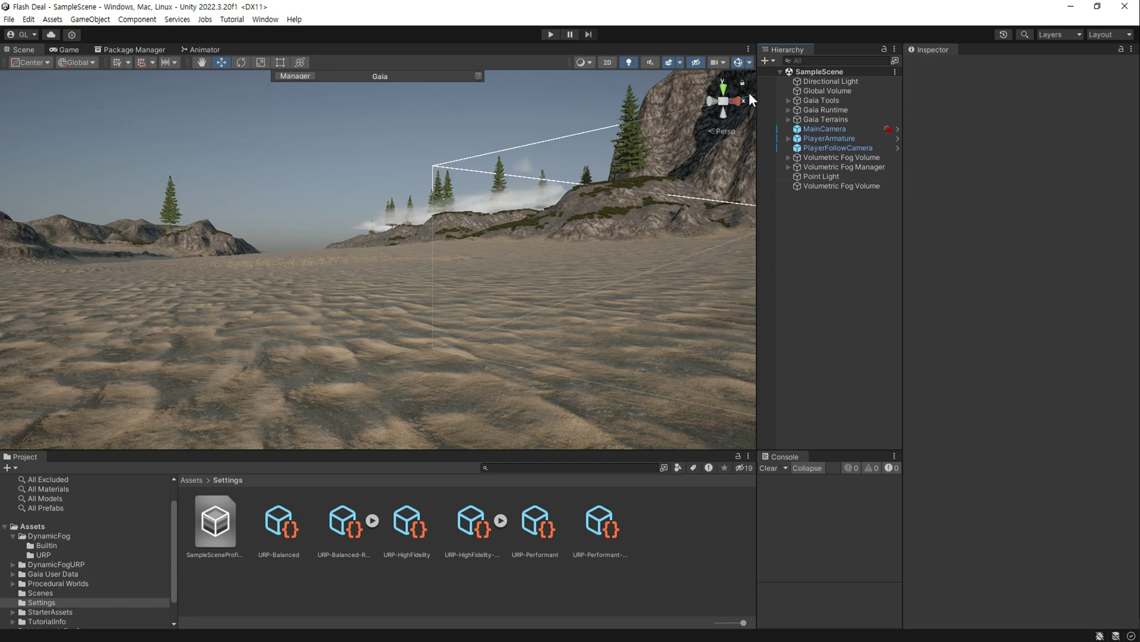
# Step: Create an Effects > Dynamic Fog 2 > Fog Volume from the Hierarchy's create menu
pyautogui.click(766, 61)
pyautogui.moveTo(795, 129)
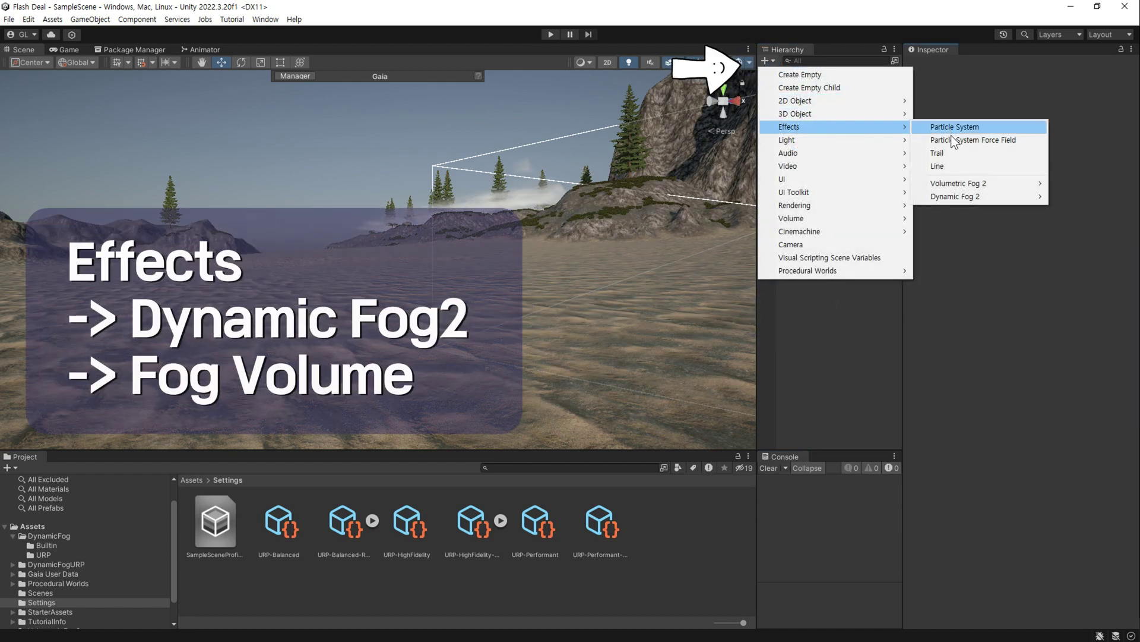
pyautogui.moveTo(964, 197)
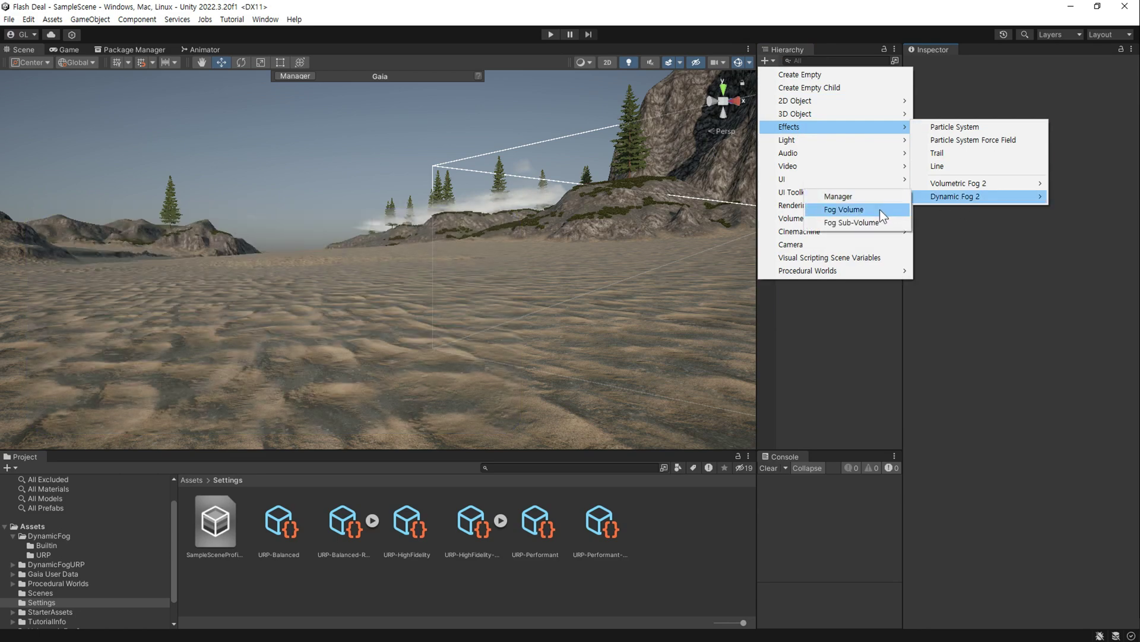
pyautogui.click(879, 209)
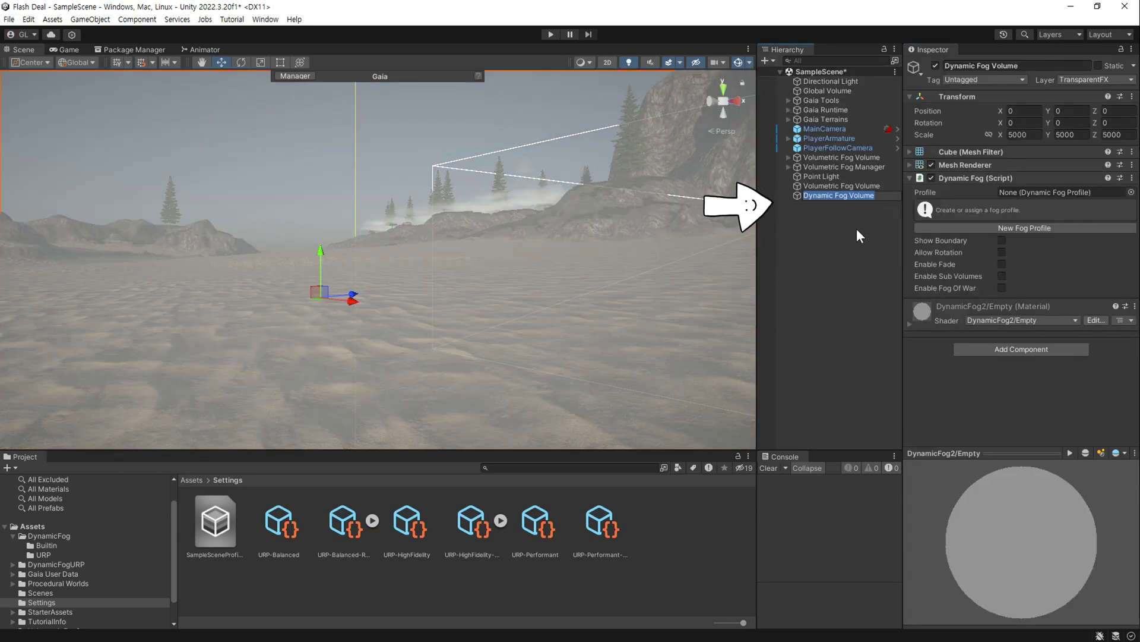
# Step: Confirm the Dynamic Fog Volume name, assign a new FoggySky profile, and test Use XYZ Distance
pyautogui.press('Return')
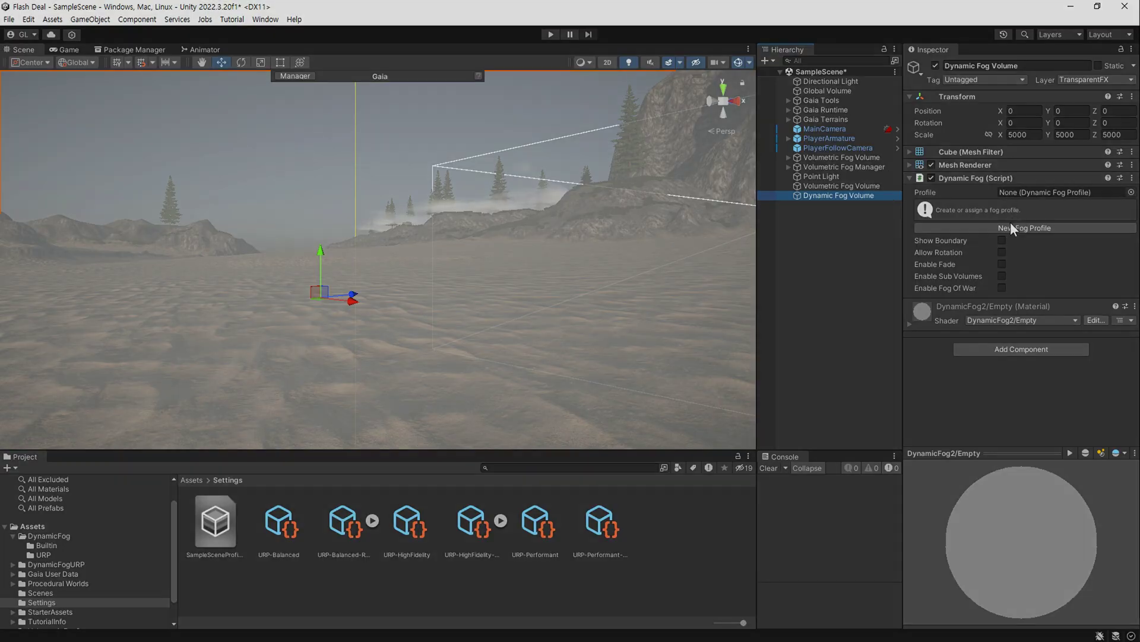
pyautogui.click(1011, 226)
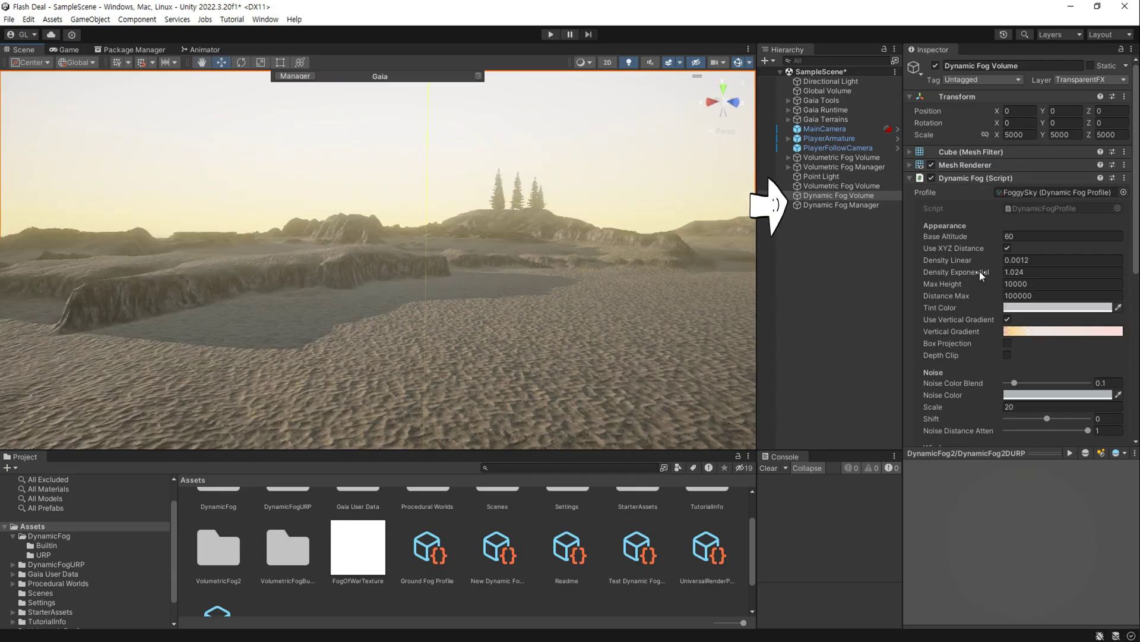
pyautogui.scroll(-2, 1007, 328)
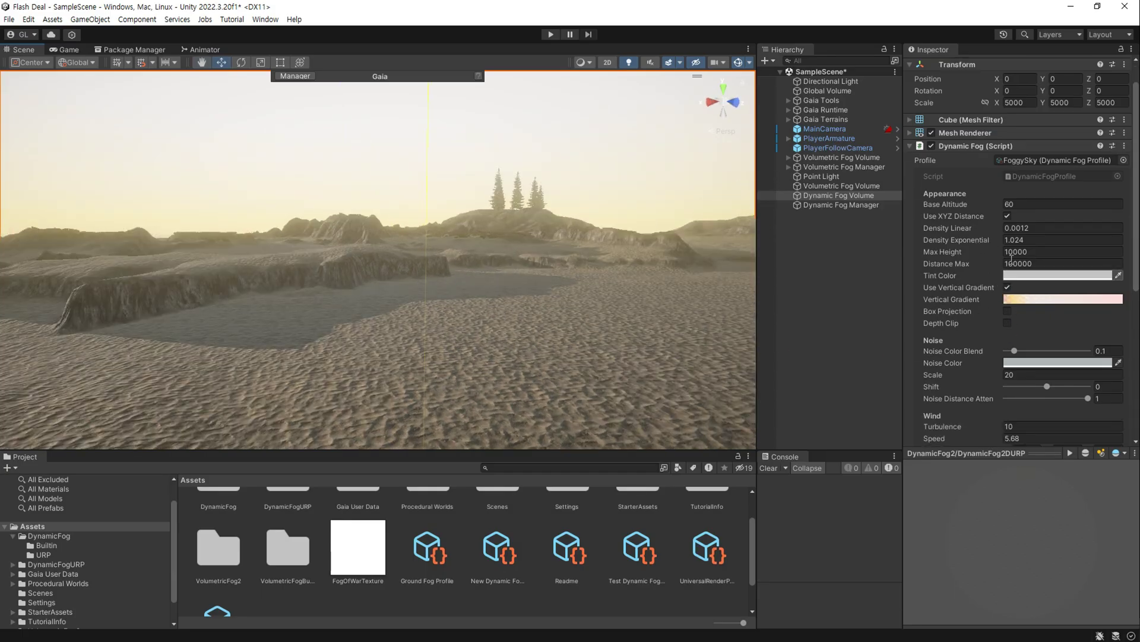
pyautogui.click(1007, 216)
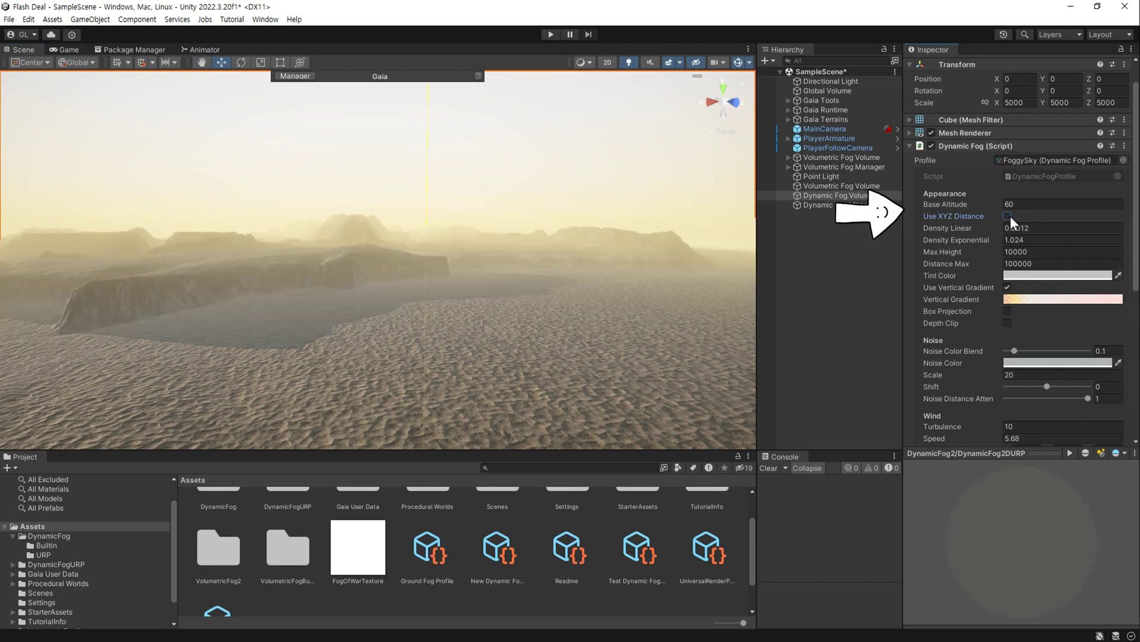
pyautogui.click(1008, 215)
pyautogui.click(1008, 216)
pyautogui.click(1008, 216)
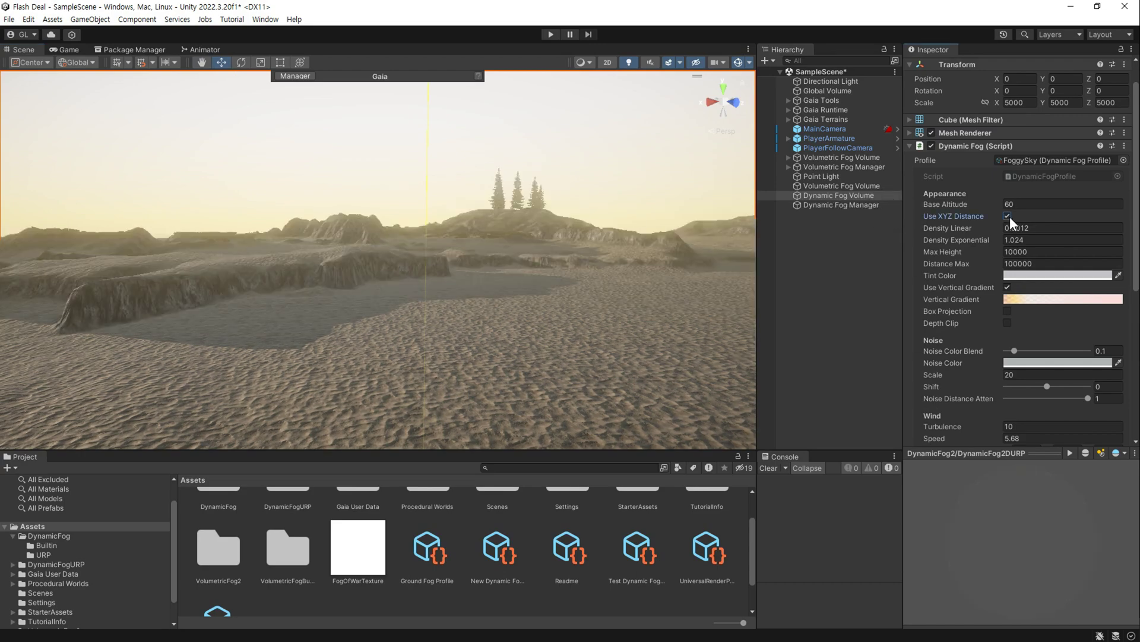
# Step: Orbit over the terrain and switch Use XYZ Distance off to compare the thicker fog
pyautogui.keyDown('alt'); pyautogui.moveTo(472, 350); pyautogui.dragTo(395, 342); pyautogui.keyUp('alt')
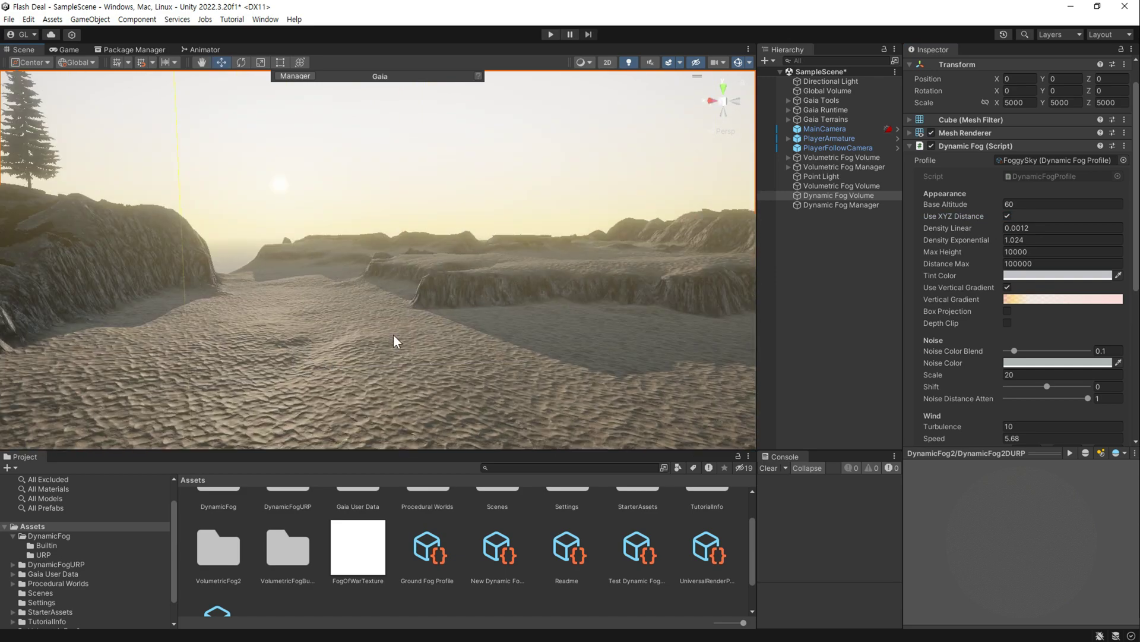
pyautogui.keyDown('alt'); pyautogui.moveTo(683, 356); pyautogui.dragTo(700, 323); pyautogui.keyUp('alt')
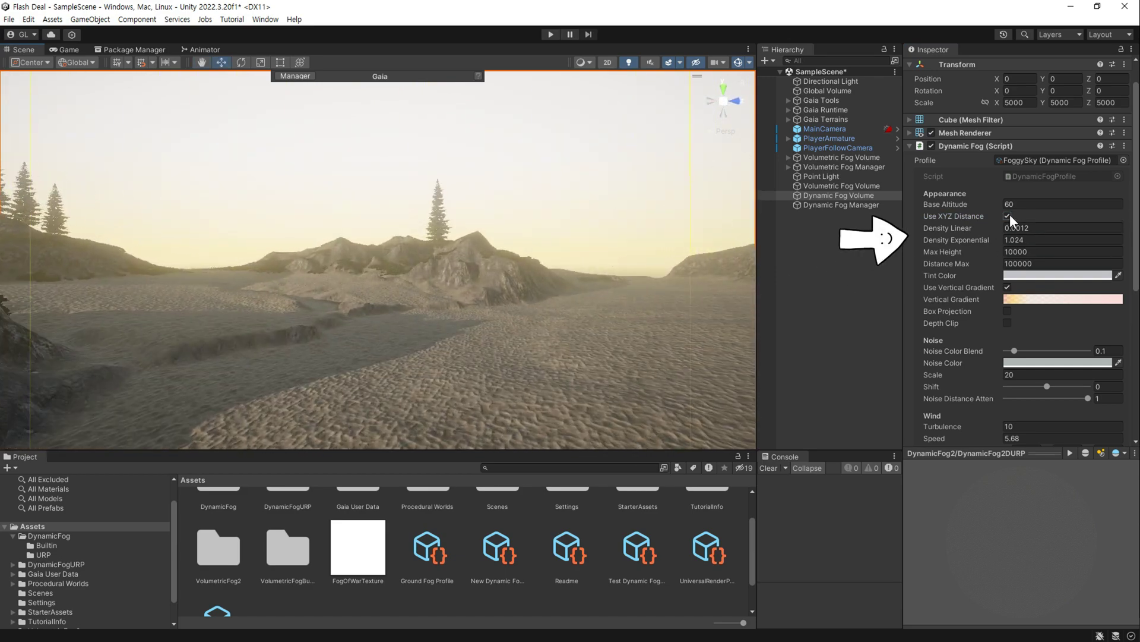
pyautogui.click(1008, 216)
pyautogui.moveTo(380, 286)
pyautogui.keyDown('alt'); pyautogui.mouseDown()
pyautogui.moveTo(311, 297)
pyautogui.moveTo(367, 301)
pyautogui.mouseUp(); pyautogui.keyUp('alt')
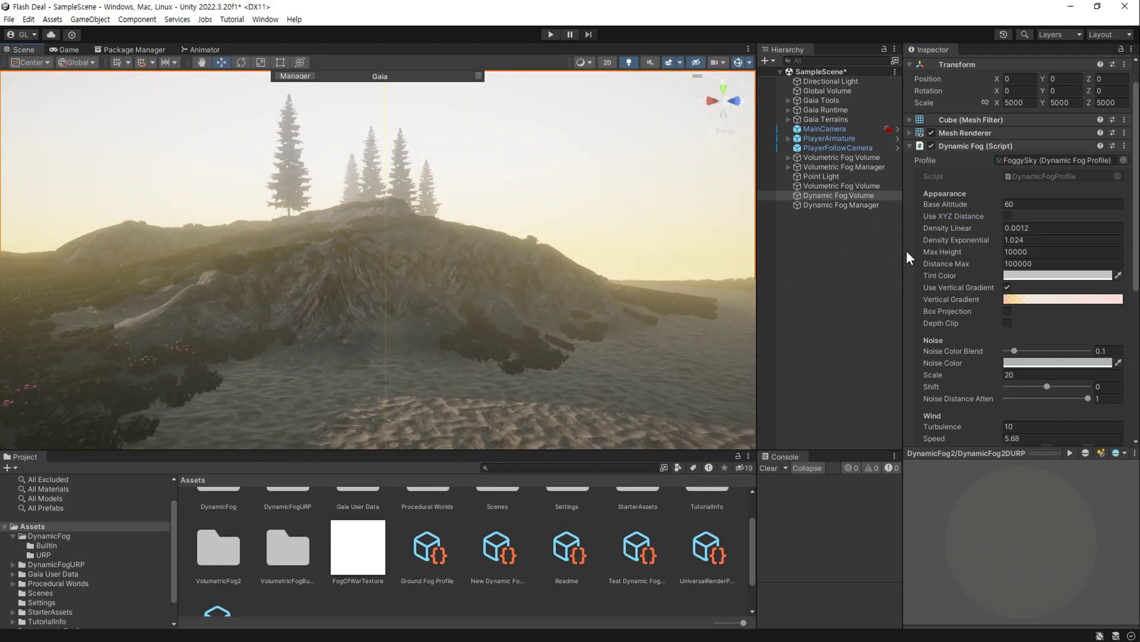
# Step: Turn Use XYZ Distance back on, enter play mode, and set fog Turbulence to 18.1
pyautogui.click(1007, 216)
pyautogui.hotkey('ctrl', 'p')
pyautogui.scroll(-5, 961, 266)
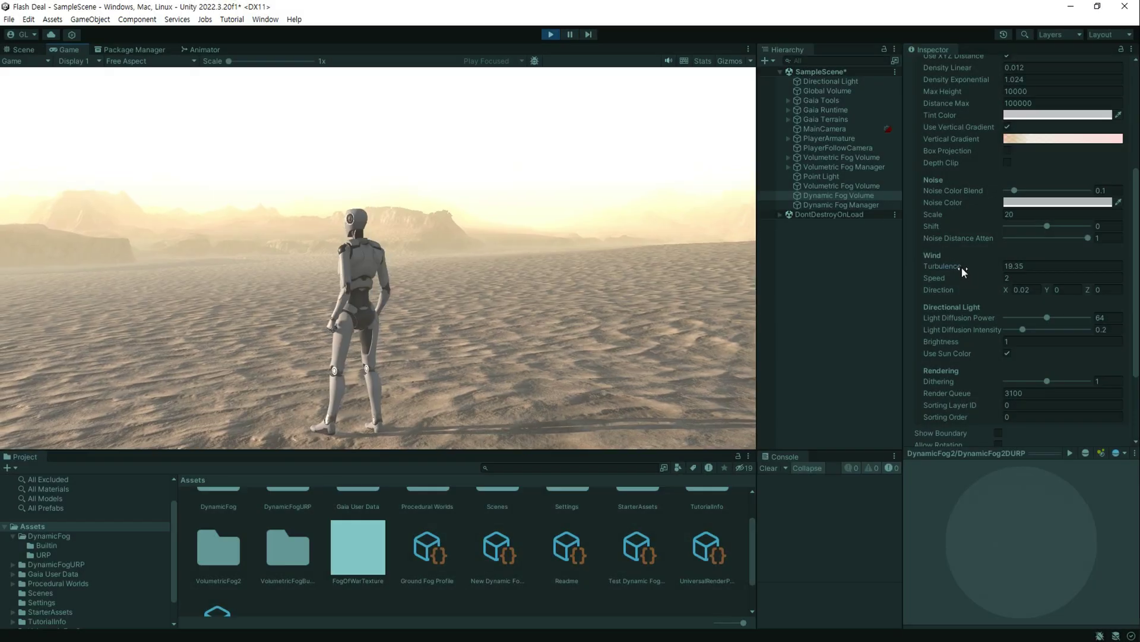
pyautogui.moveTo(930, 271)
pyautogui.mouseDown()
pyautogui.moveTo(992, 280)
pyautogui.moveTo(949, 280)
pyautogui.mouseUp()
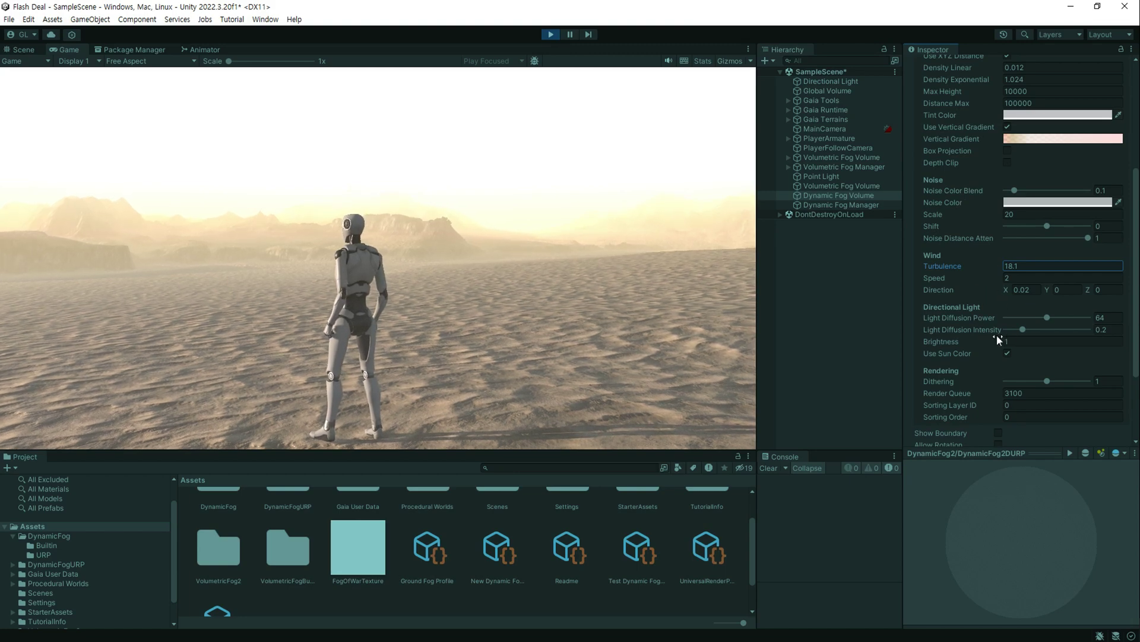
# Step: Set Light Diffusion Power to 64 and Brightness to 0.6, then walk the character forward
pyautogui.moveTo(1022, 330); pyautogui.dragTo(1011, 329)
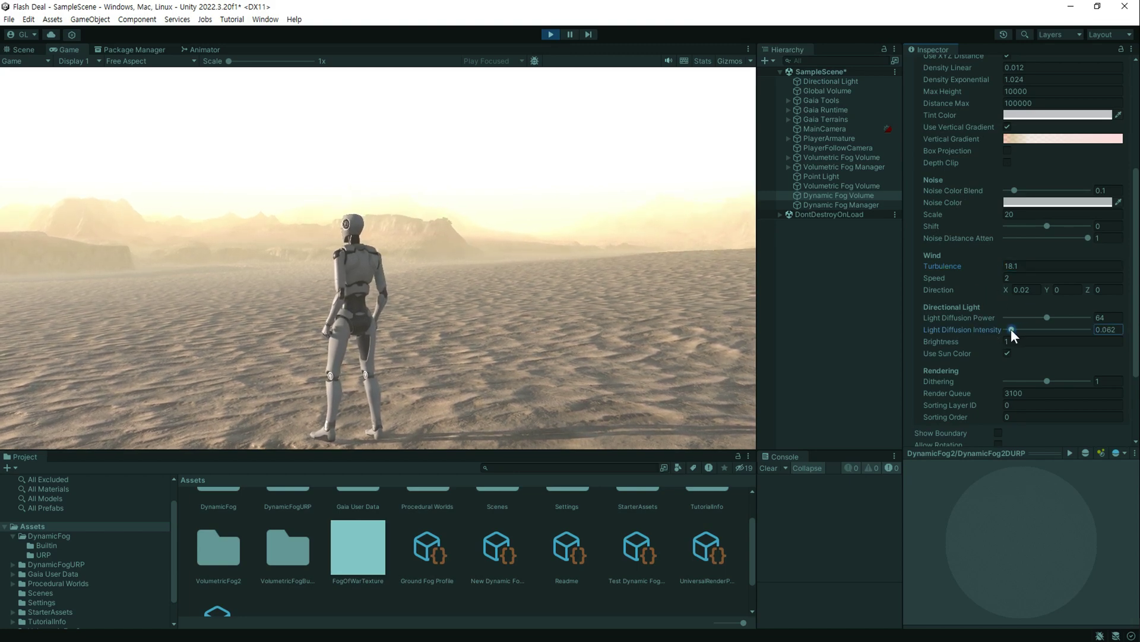
pyautogui.hotkey('ctrl', 'z')
pyautogui.moveTo(1044, 318); pyautogui.dragTo(1004, 319)
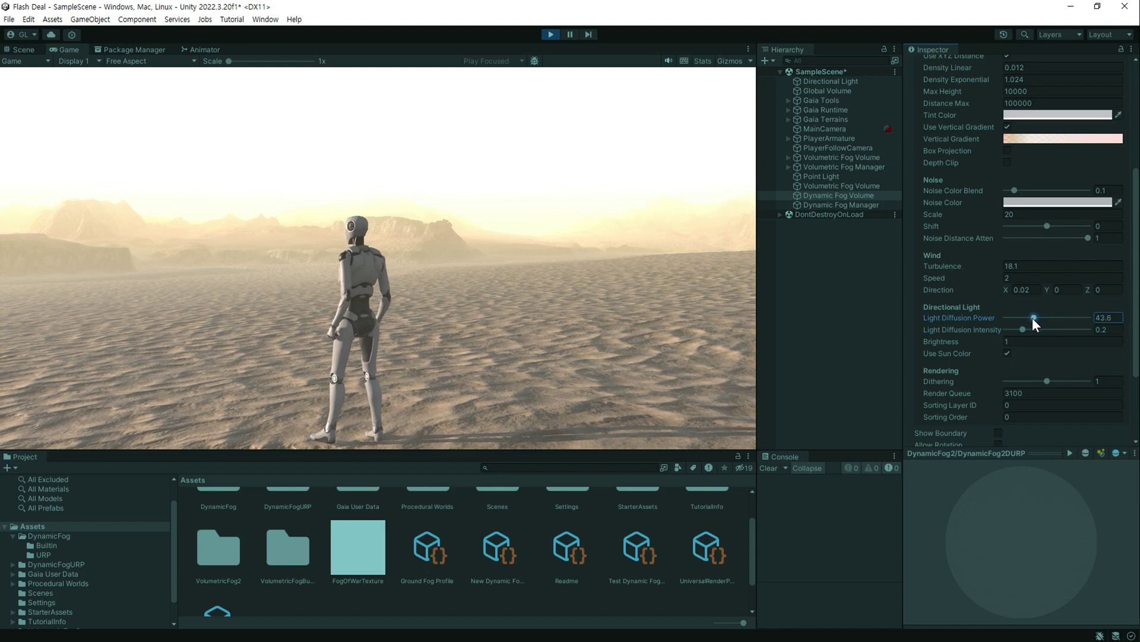
pyautogui.write('64')
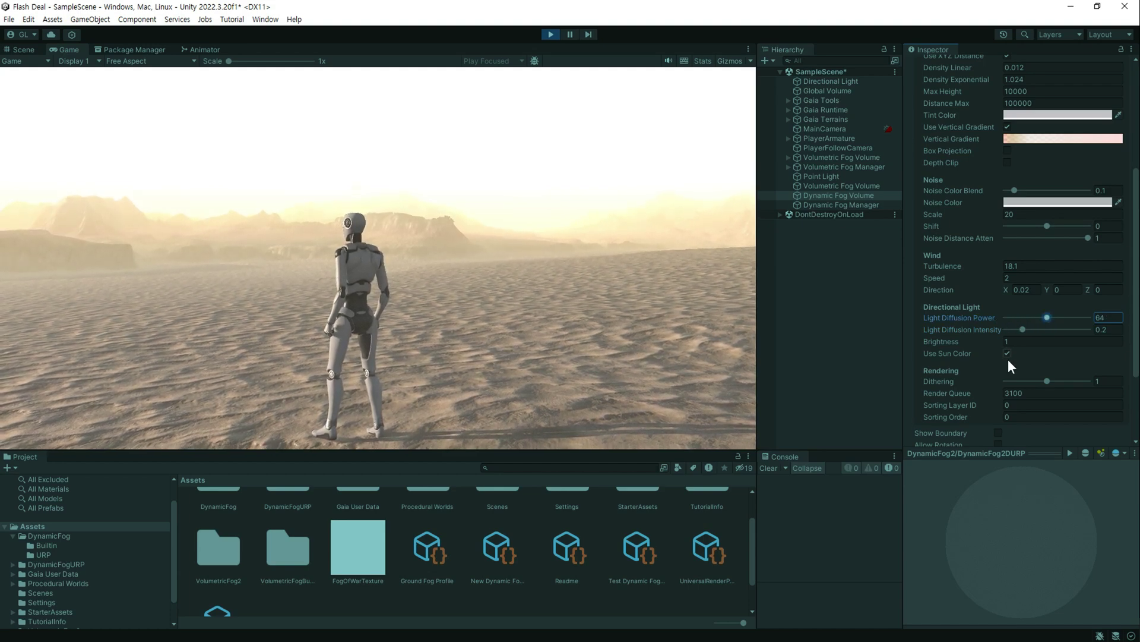
pyautogui.click(953, 340)
pyautogui.write('0.5')
pyautogui.press('BackSpace')
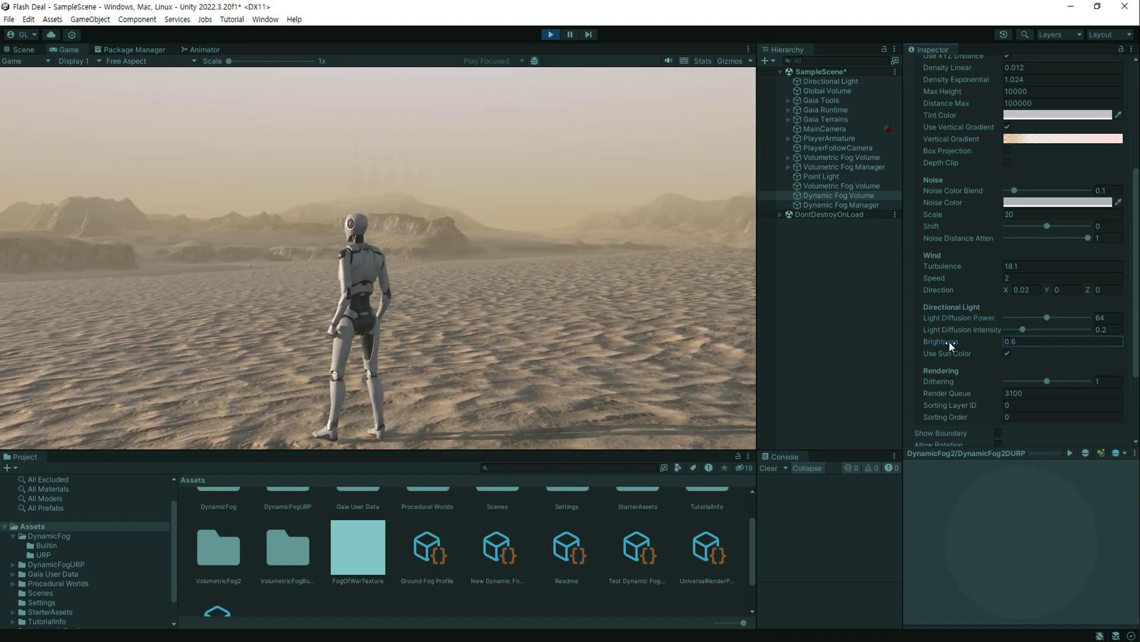
pyautogui.write('2')
pyautogui.press('BackSpace')
pyautogui.write('6')
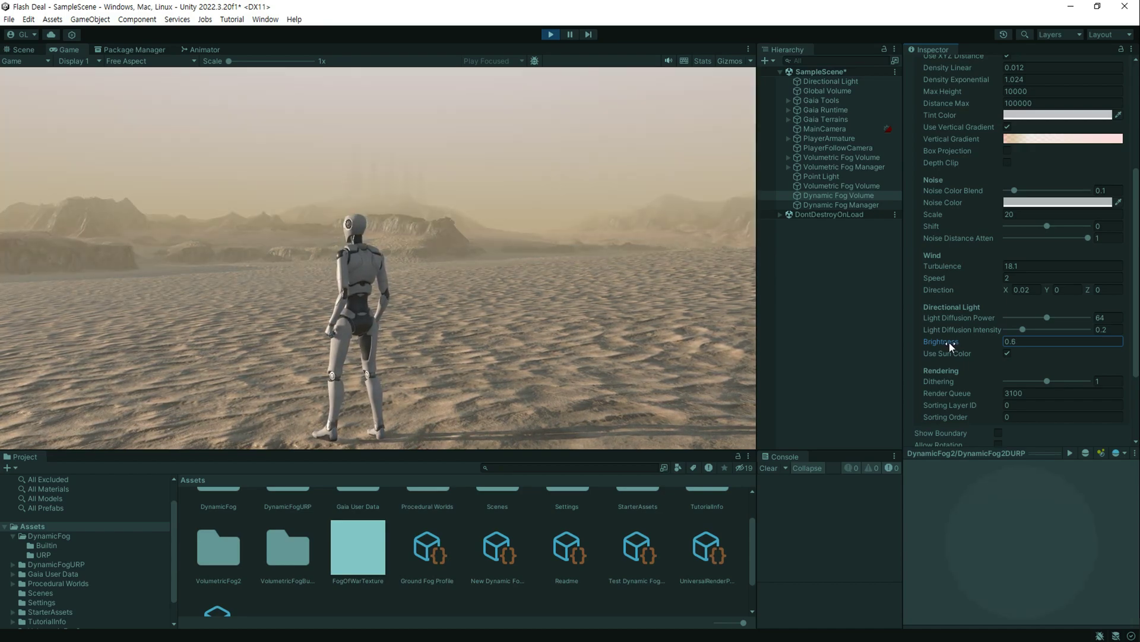
pyautogui.press('Return')
pyautogui.press('w')
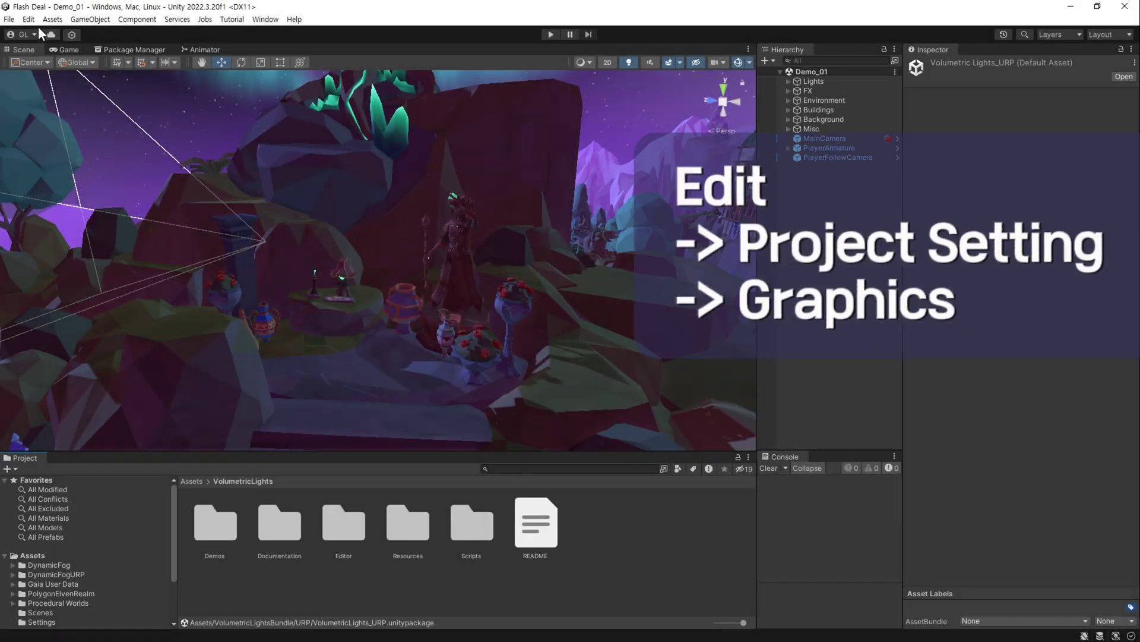
pyautogui.click(29, 19)
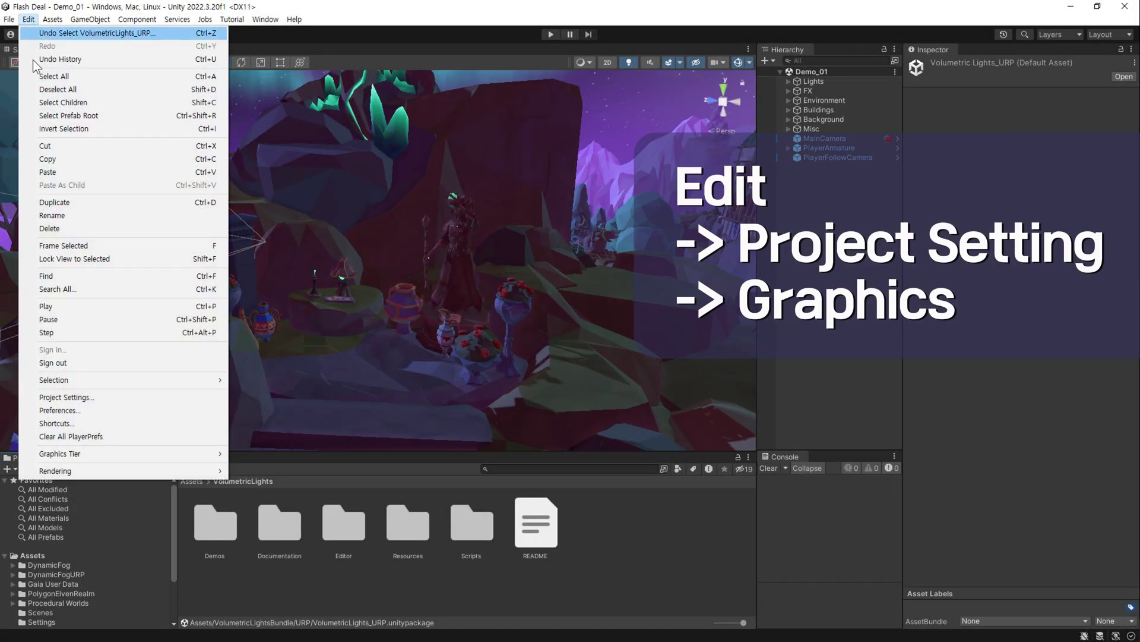
pyautogui.click(102, 397)
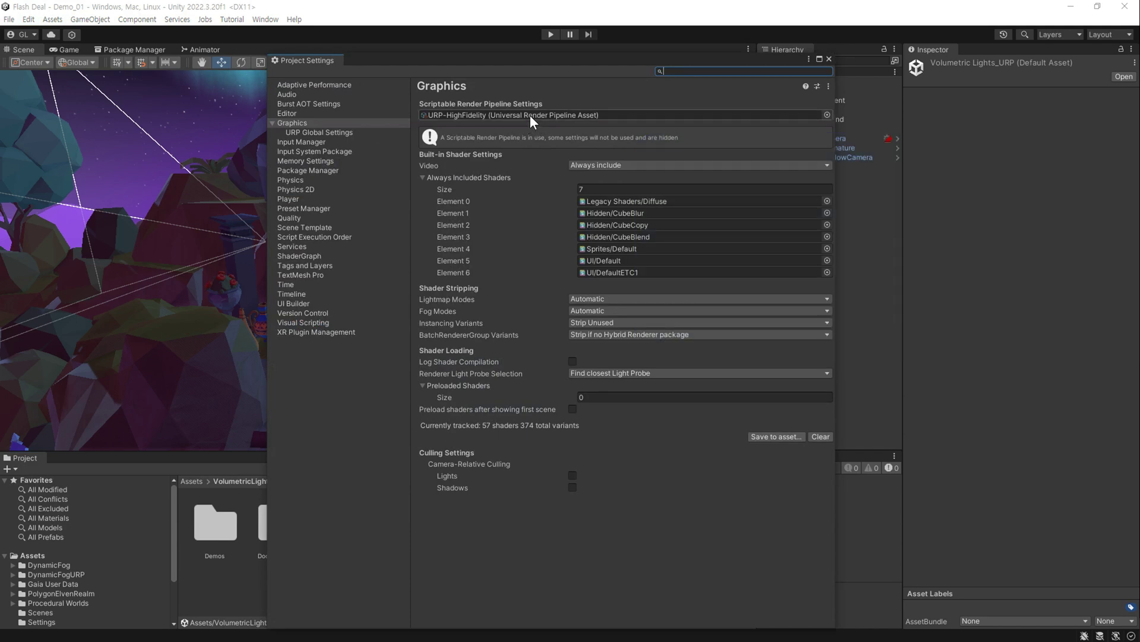
pyautogui.doubleClick(530, 116)
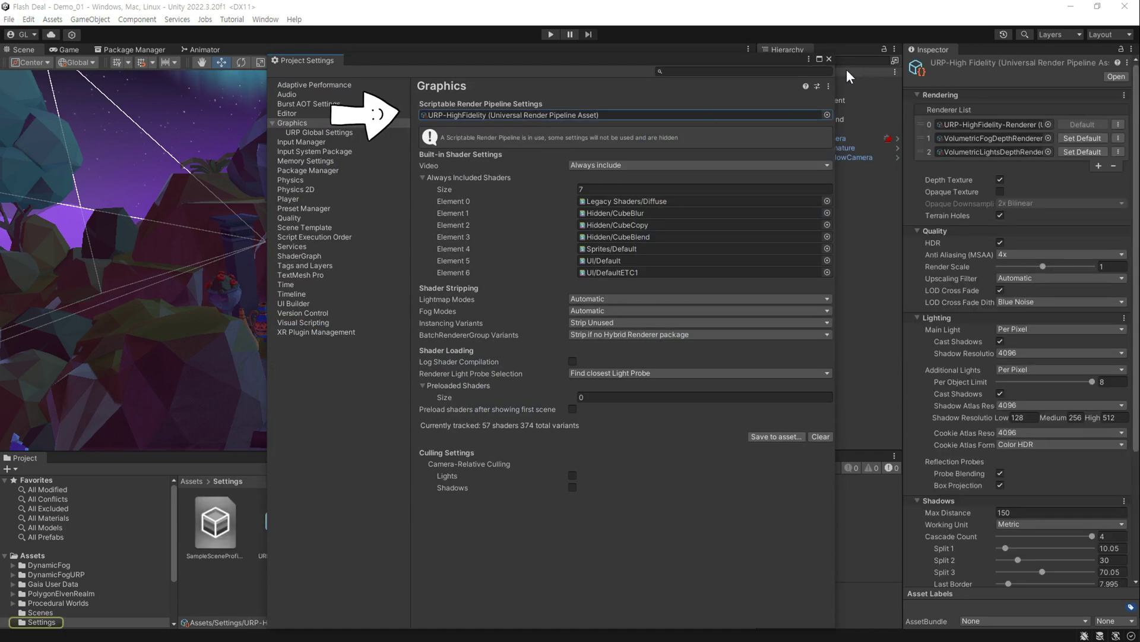
pyautogui.click(829, 58)
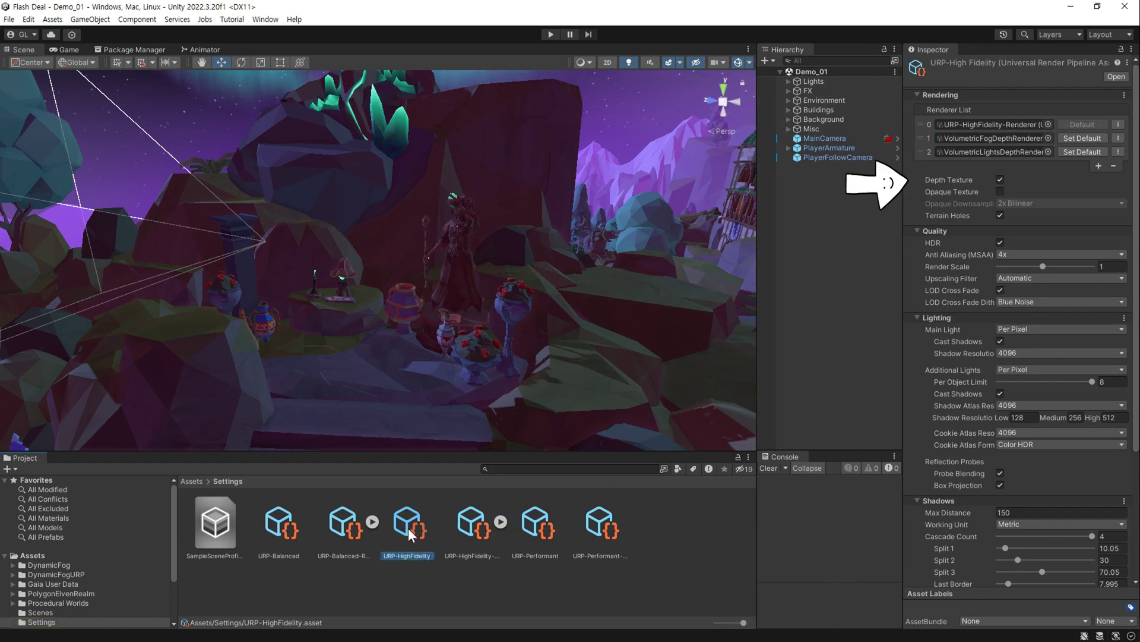
pyautogui.click(1000, 127)
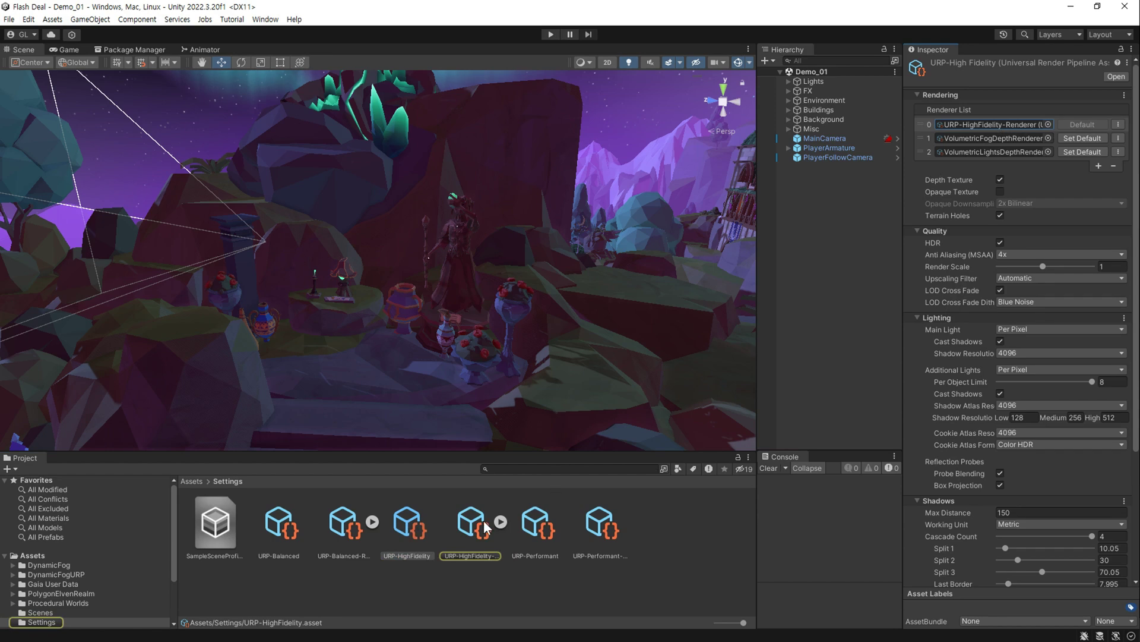
pyautogui.click(464, 528)
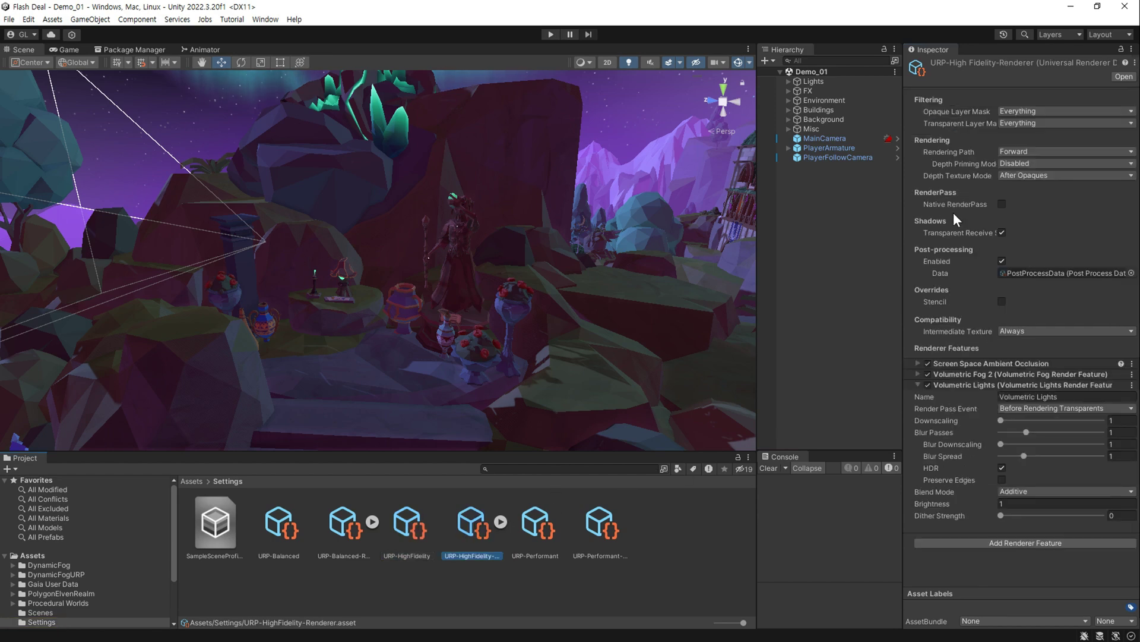
pyautogui.click(918, 385)
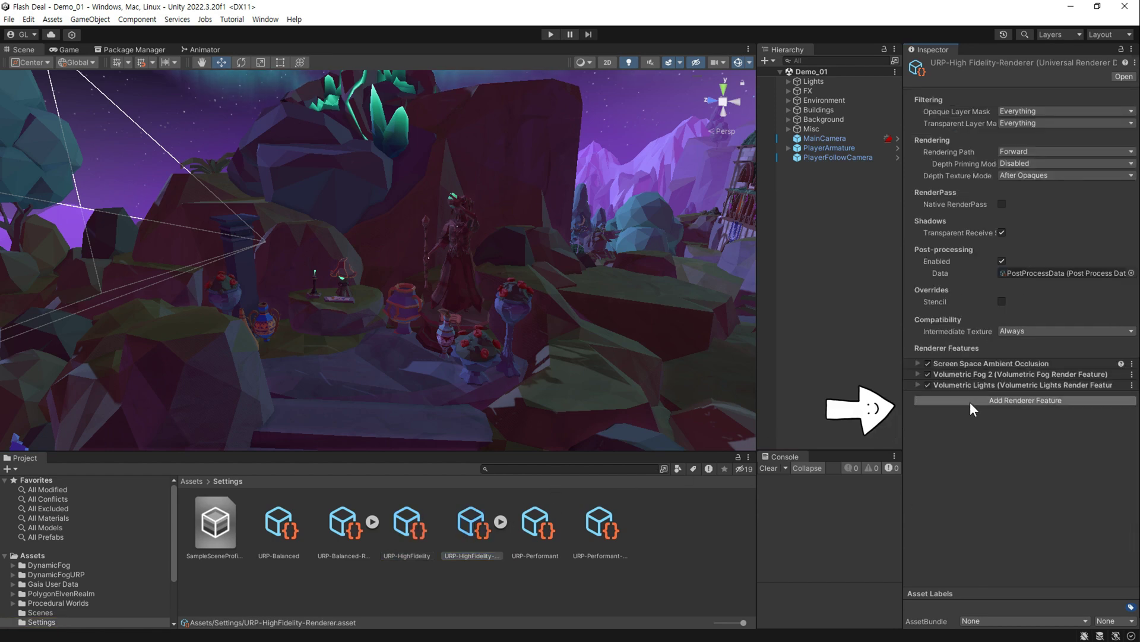
pyautogui.click(968, 400)
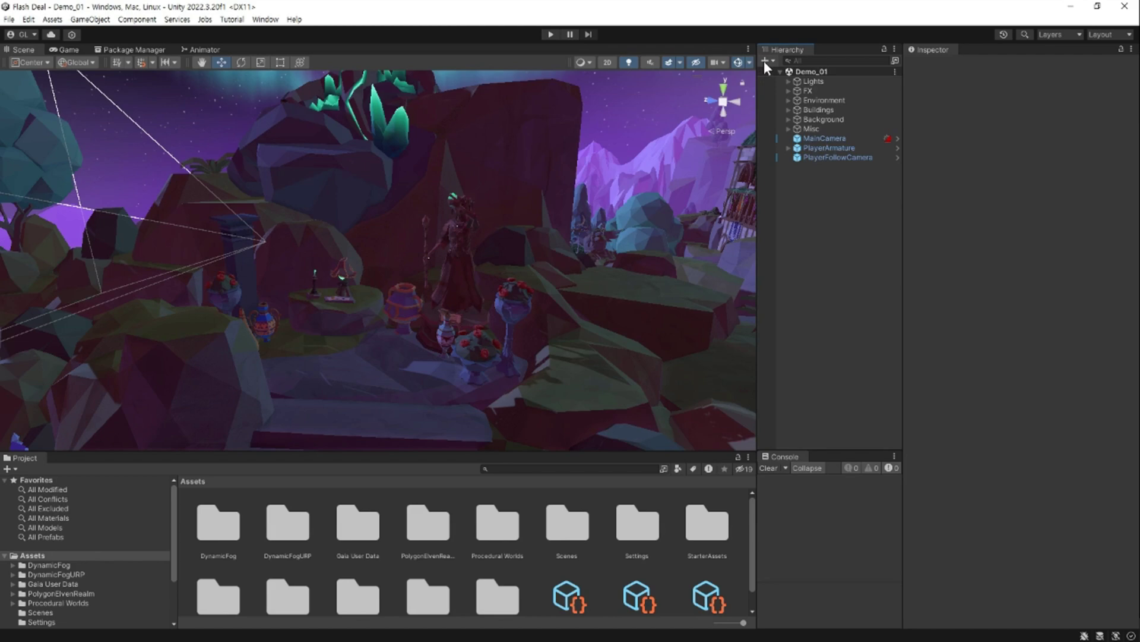
# Step: Create a Volumetric Disc Area Light from the Hierarchy's Light menu
pyautogui.click(764, 61)
pyautogui.moveTo(786, 140)
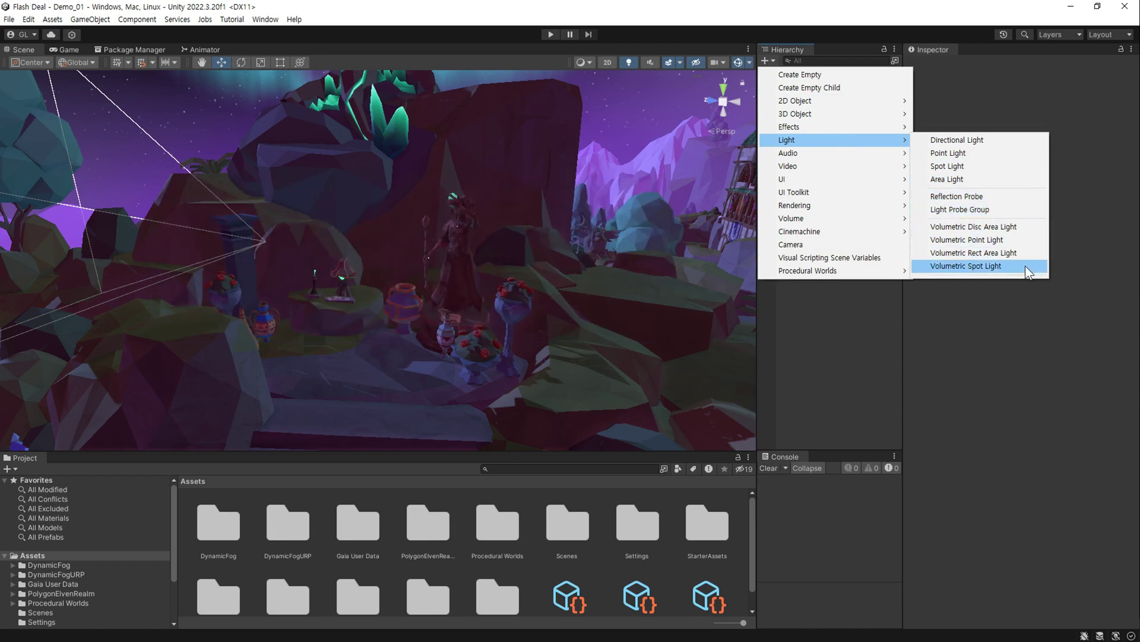
pyautogui.click(1013, 226)
# Step: Set the light's rotation to 90, 0, 0 so its beam stands upright over the character
pyautogui.moveTo(494, 212)
pyautogui.mouseDown(button='right')
pyautogui.moveTo(545, 328)
pyautogui.moveTo(523, 308)
pyautogui.mouseUp(button='right')
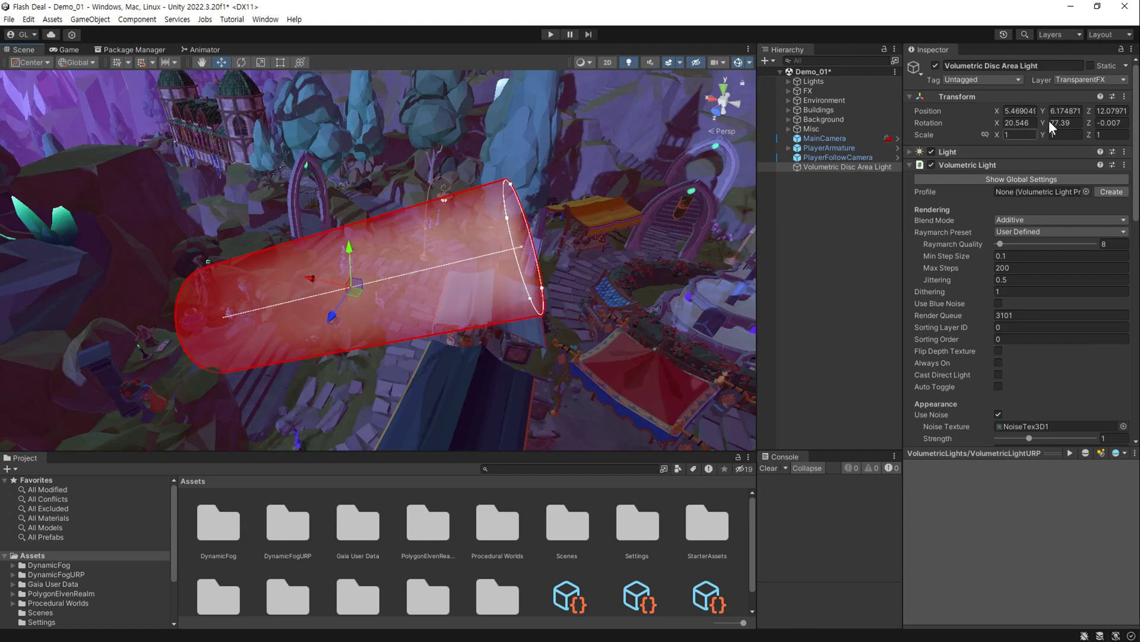
pyautogui.write('0')
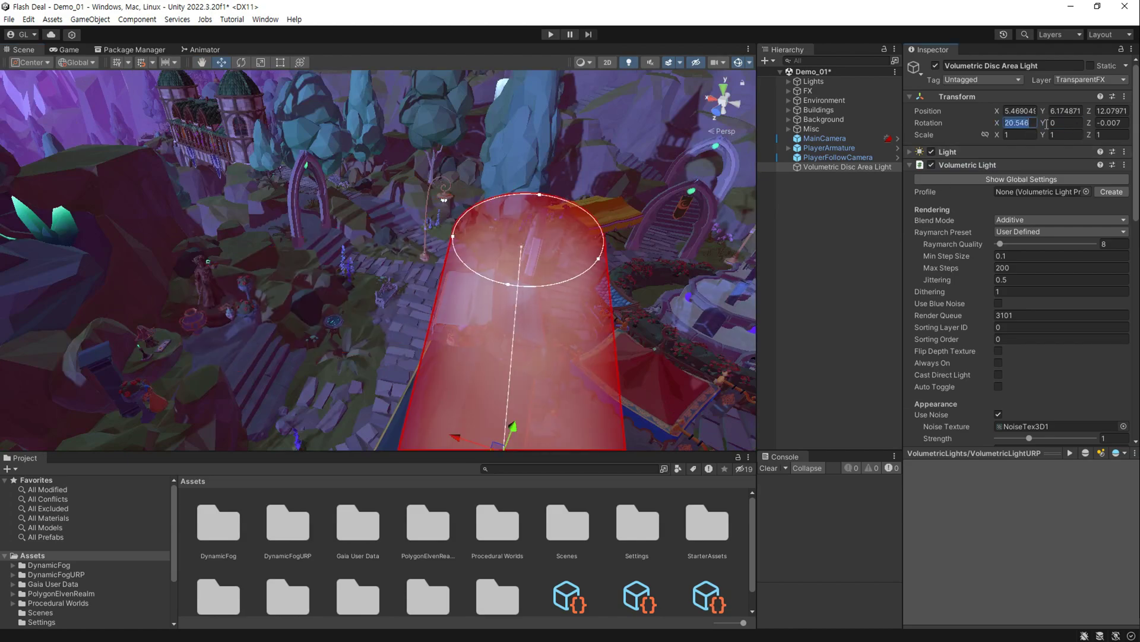
pyautogui.click(1029, 123)
pyautogui.write('0')
pyautogui.moveTo(550, 245); pyautogui.dragTo(358, 309, button='right')
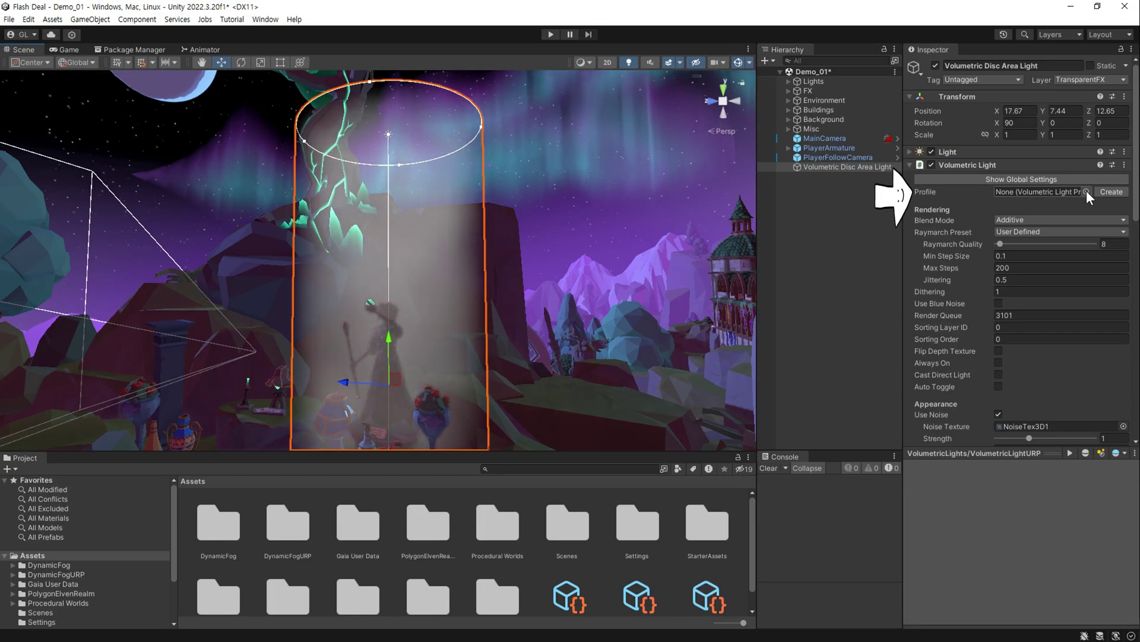
# Step: Preview the preset profiles and apply Spot Light Profile 1 to the disc light
pyautogui.click(1086, 191)
pyautogui.click(939, 326)
pyautogui.click(1015, 319)
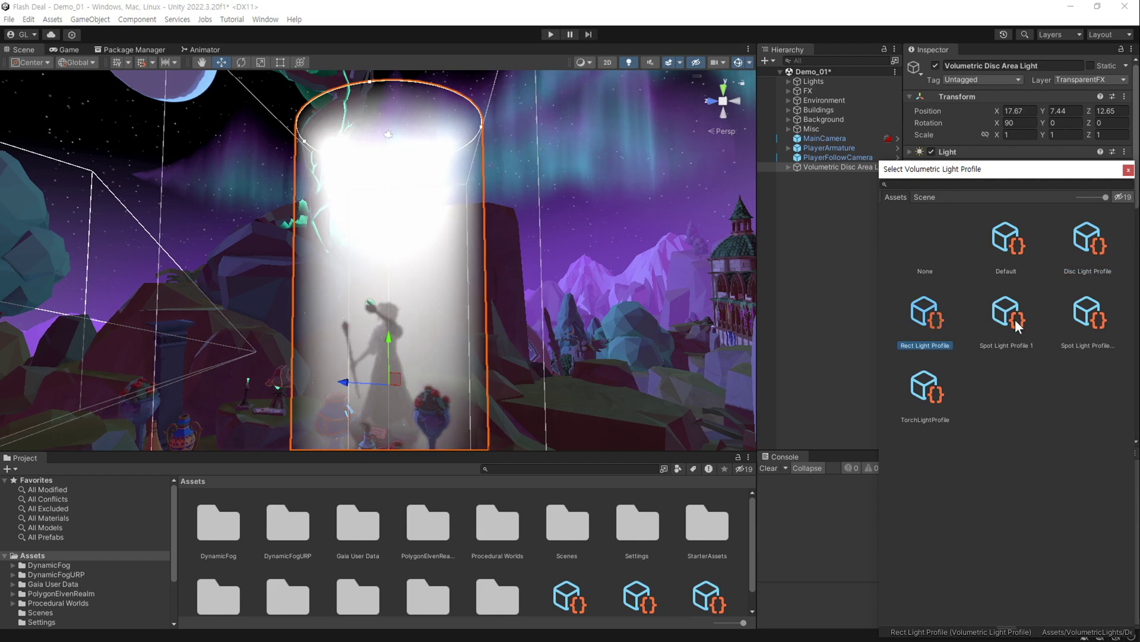
pyautogui.click(1076, 315)
pyautogui.click(937, 392)
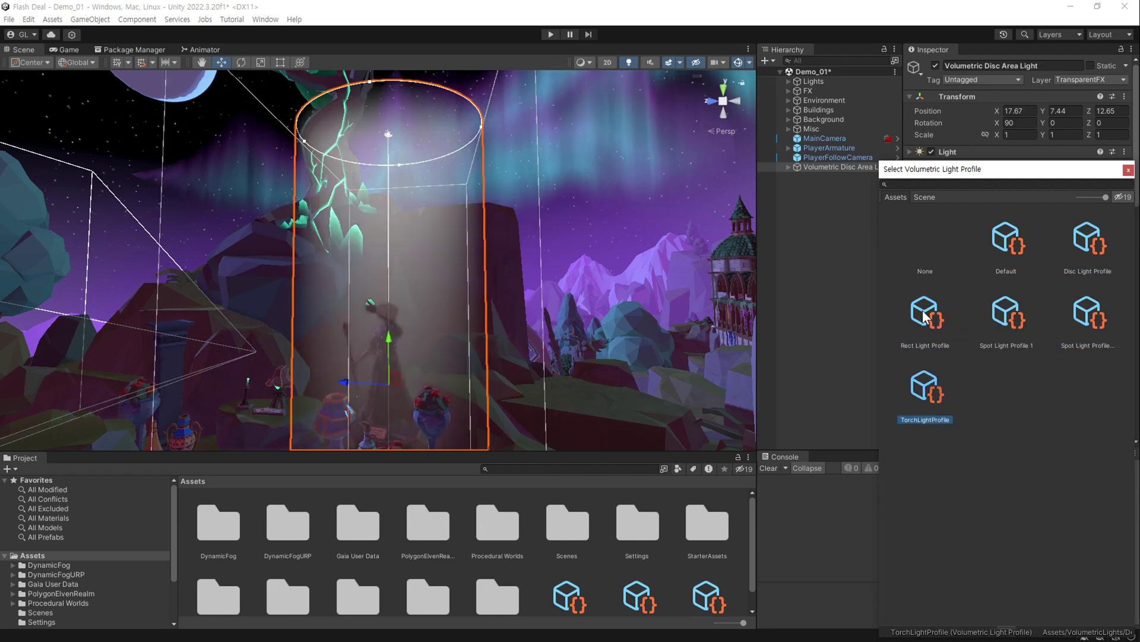
pyautogui.click(1006, 313)
pyautogui.doubleClick(1006, 313)
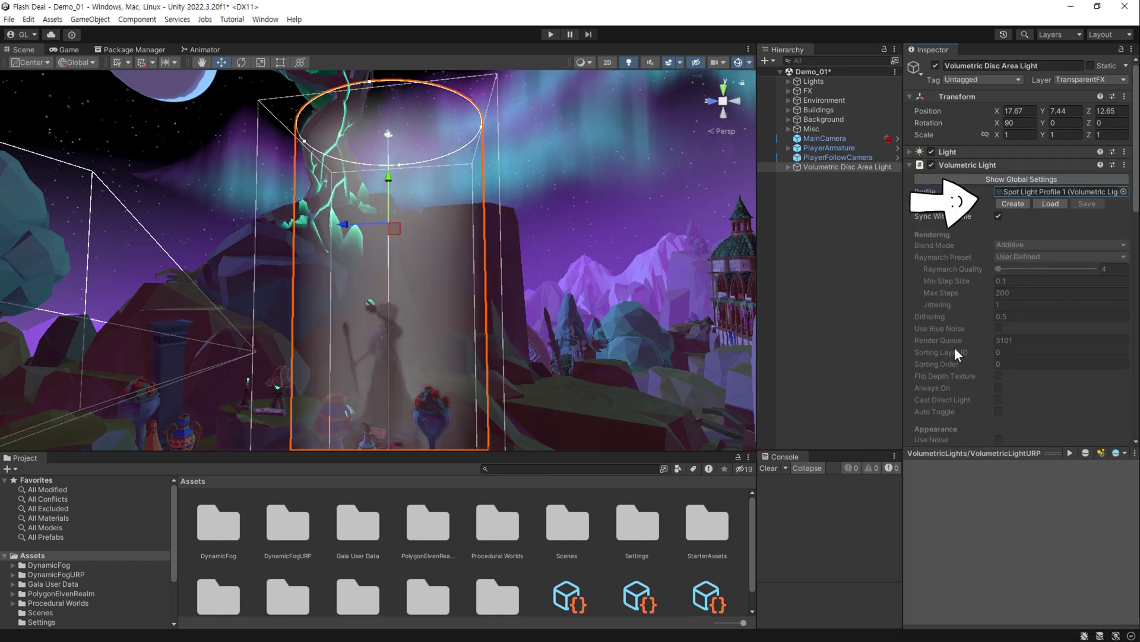
# Step: Create a New Volumetric Light Profile for the light and turn off Sync With Profile
pyautogui.click(1007, 204)
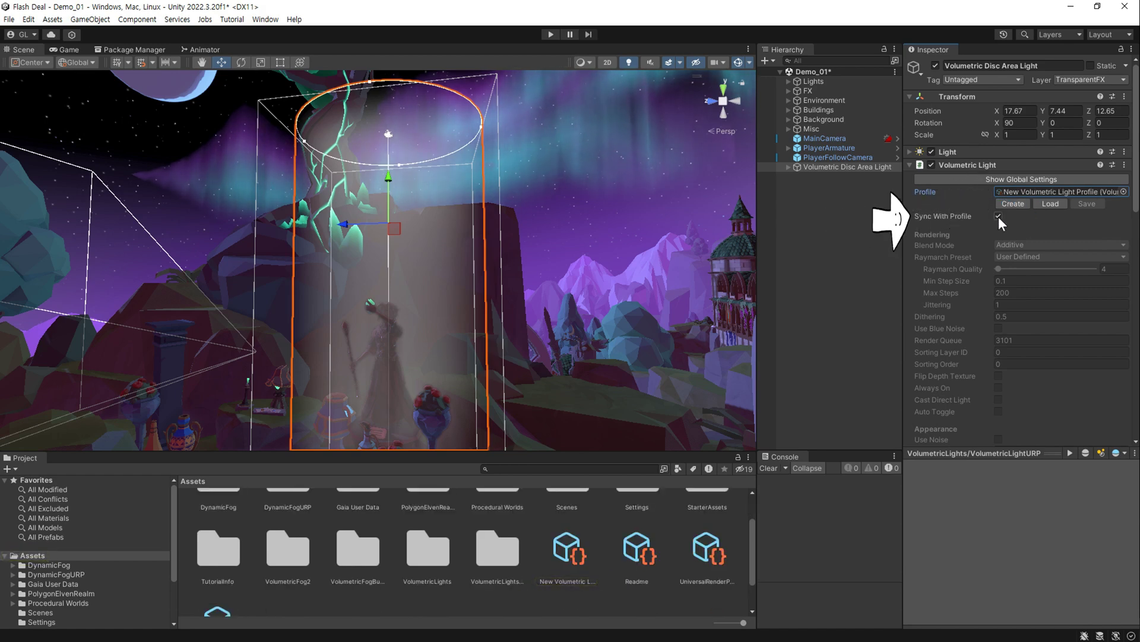
pyautogui.click(999, 217)
pyautogui.scroll(-3, 968, 317)
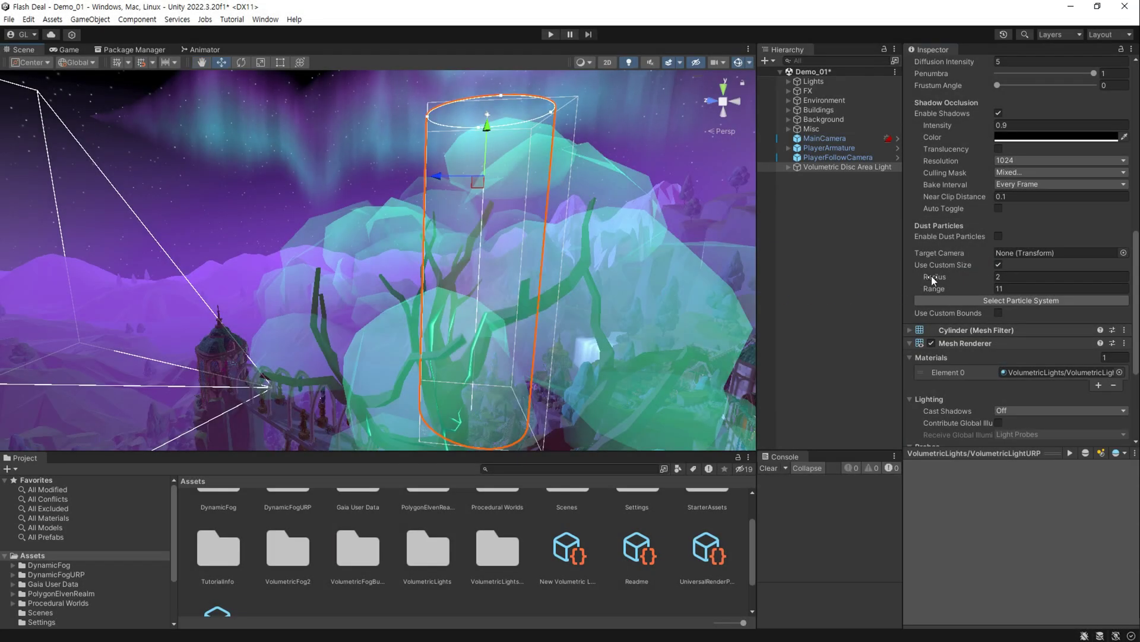
# Step: Set radius ~7.33, range ~19, Max Steps 50, Jittering 0.72, and enable Auto Toggle and noise
pyautogui.moveTo(932, 276); pyautogui.dragTo(985, 285)
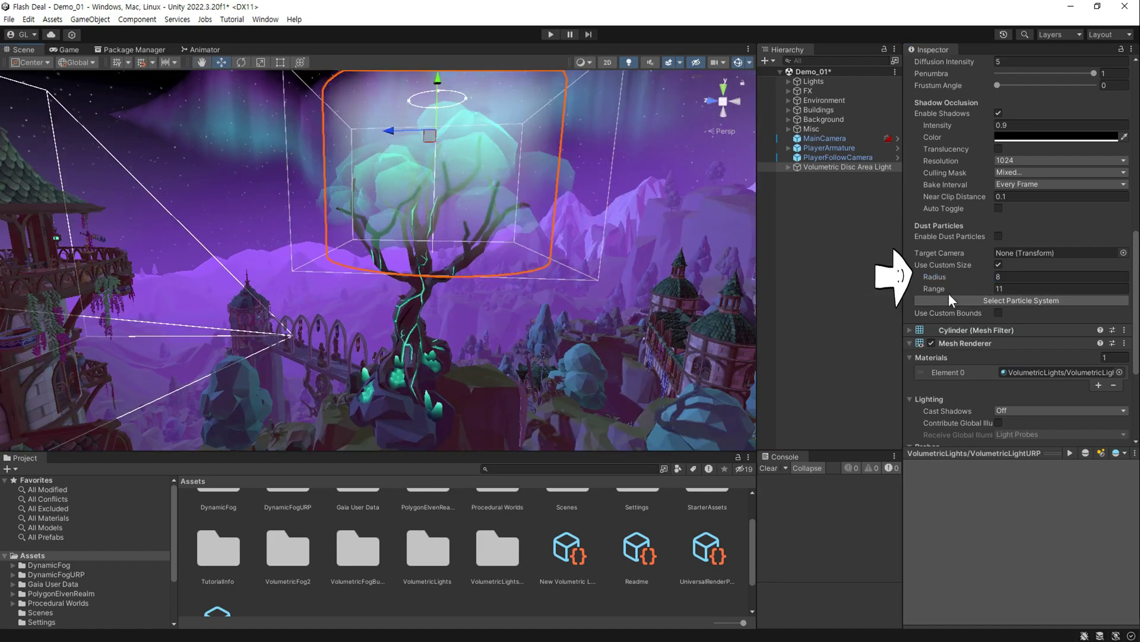
pyautogui.moveTo(949, 290)
pyautogui.mouseDown()
pyautogui.moveTo(1070, 304)
pyautogui.moveTo(255, 334)
pyautogui.mouseUp()
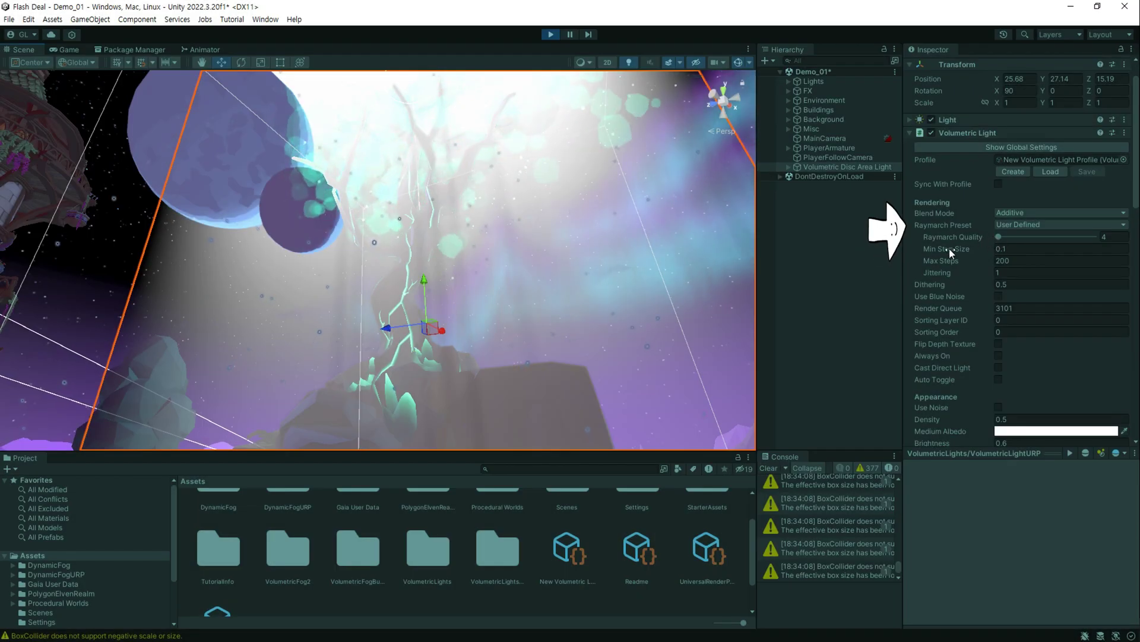
pyautogui.moveTo(947, 265); pyautogui.dragTo(882, 265)
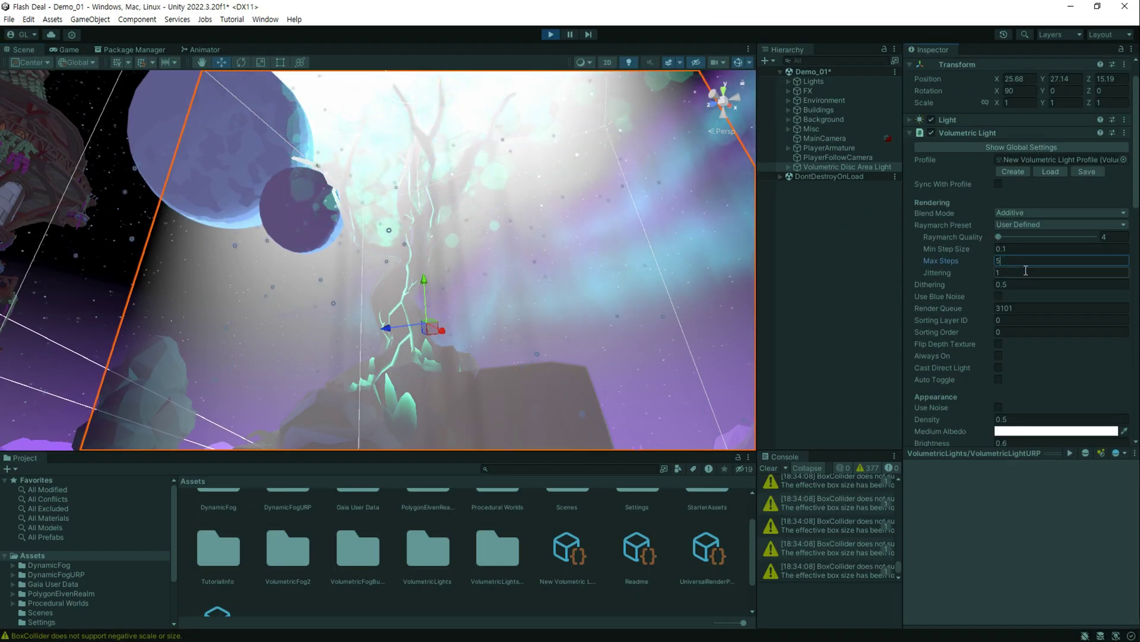
pyautogui.moveTo(949, 276); pyautogui.dragTo(935, 276)
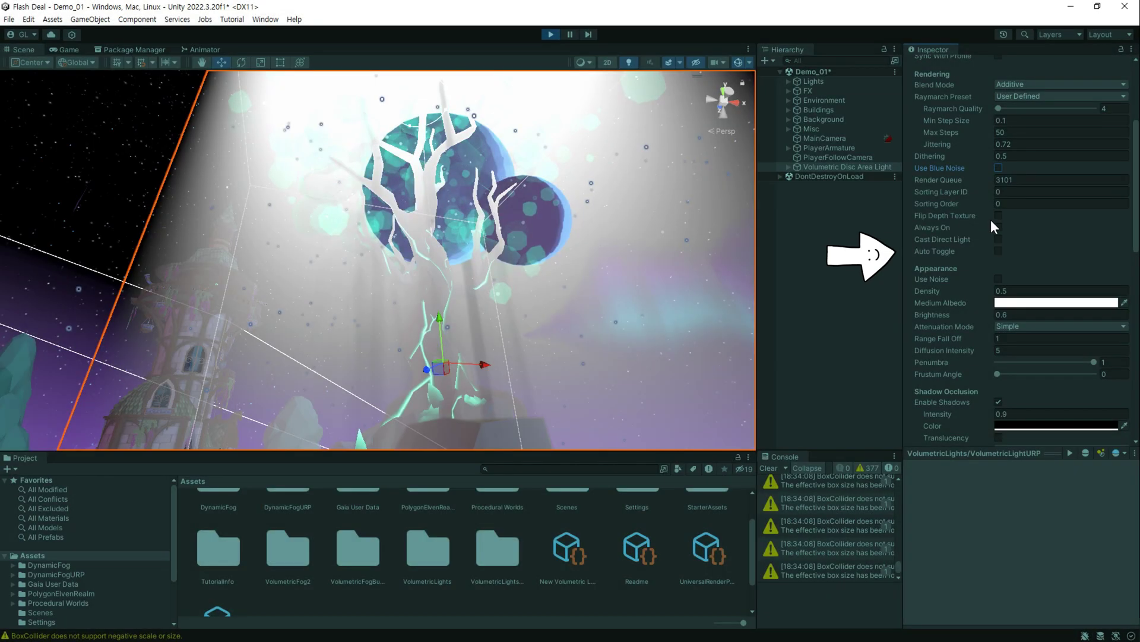
pyautogui.click(999, 251)
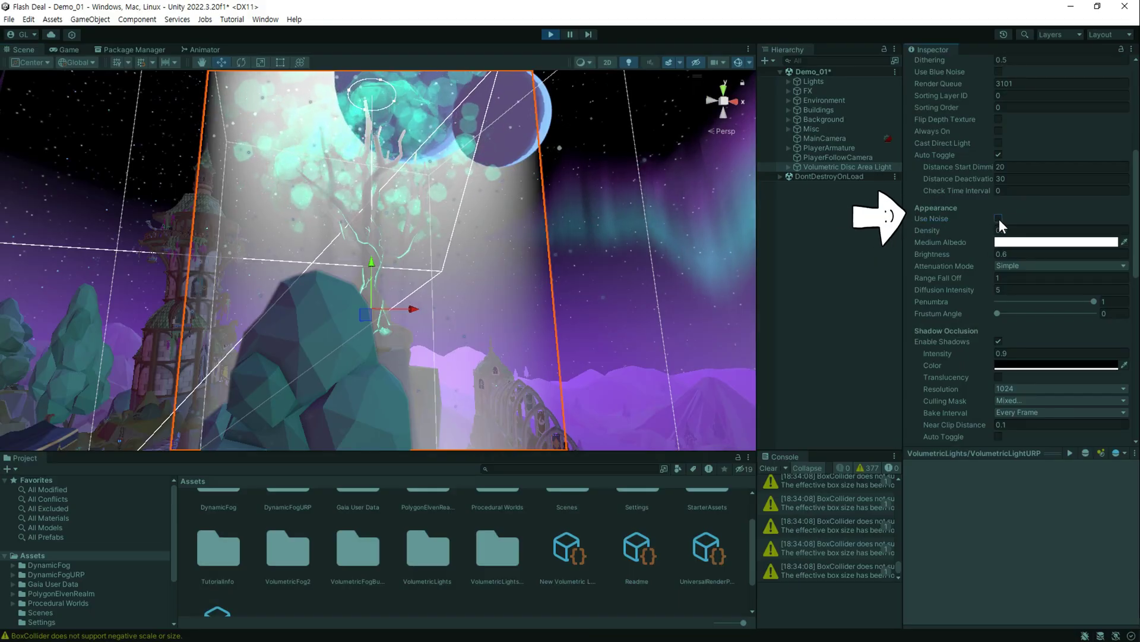
pyautogui.click(999, 218)
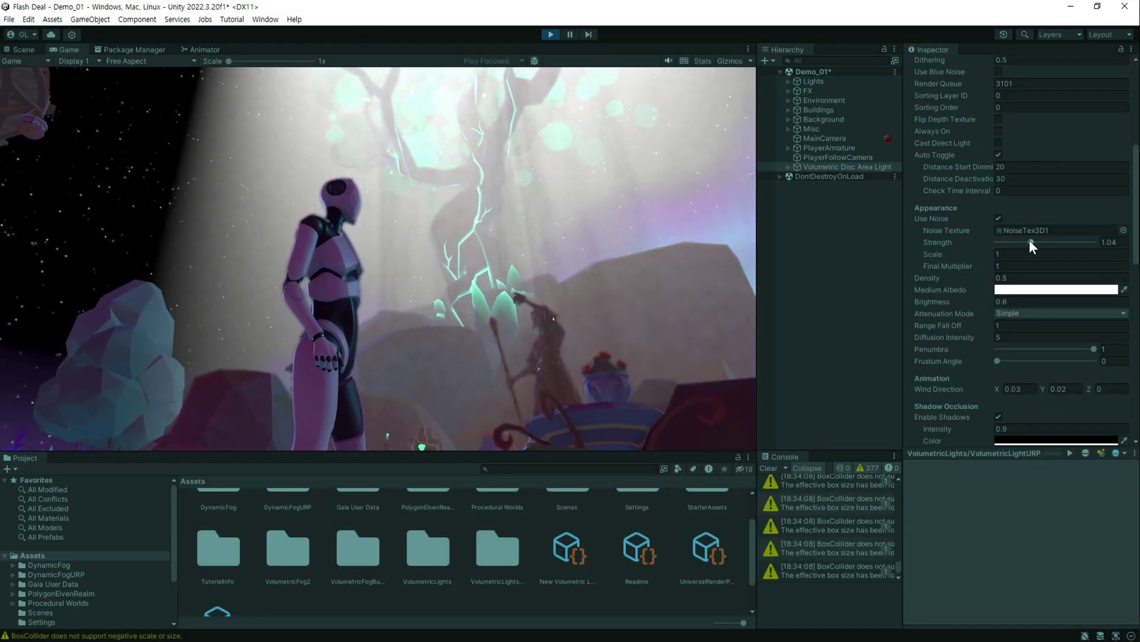
# Step: Tweak the noise strength and scale, keep shadows enabled and adjust the shadow intensity
pyautogui.moveTo(1029, 241)
pyautogui.mouseDown()
pyautogui.moveTo(1061, 245)
pyautogui.moveTo(1026, 253)
pyautogui.mouseUp()
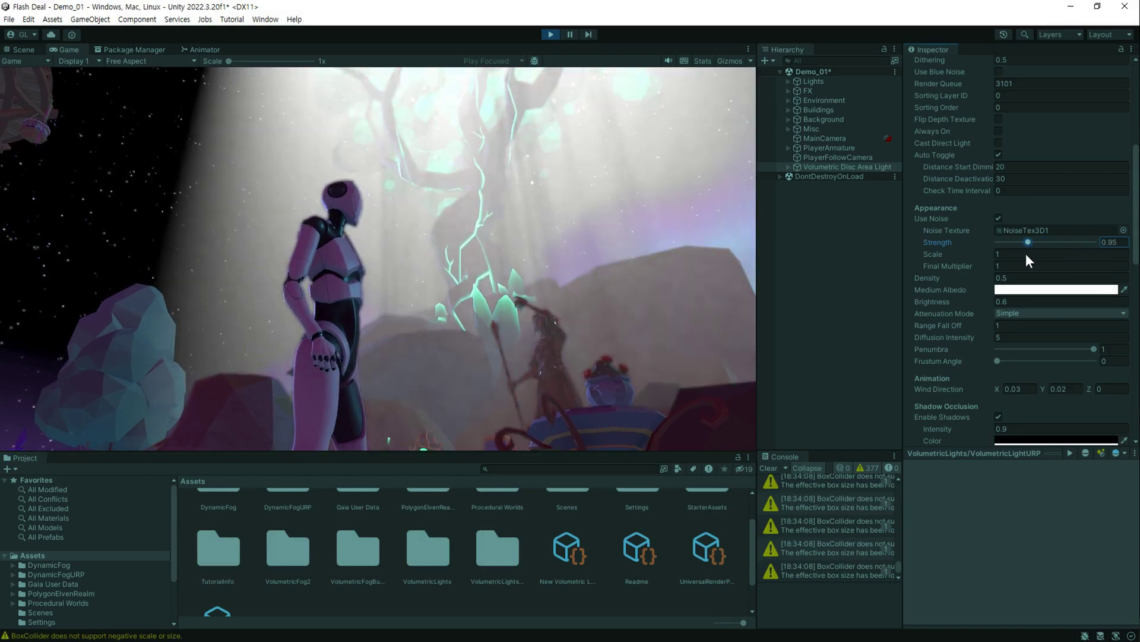
pyautogui.moveTo(936, 256)
pyautogui.mouseDown()
pyautogui.moveTo(1008, 260)
pyautogui.moveTo(936, 262)
pyautogui.mouseUp()
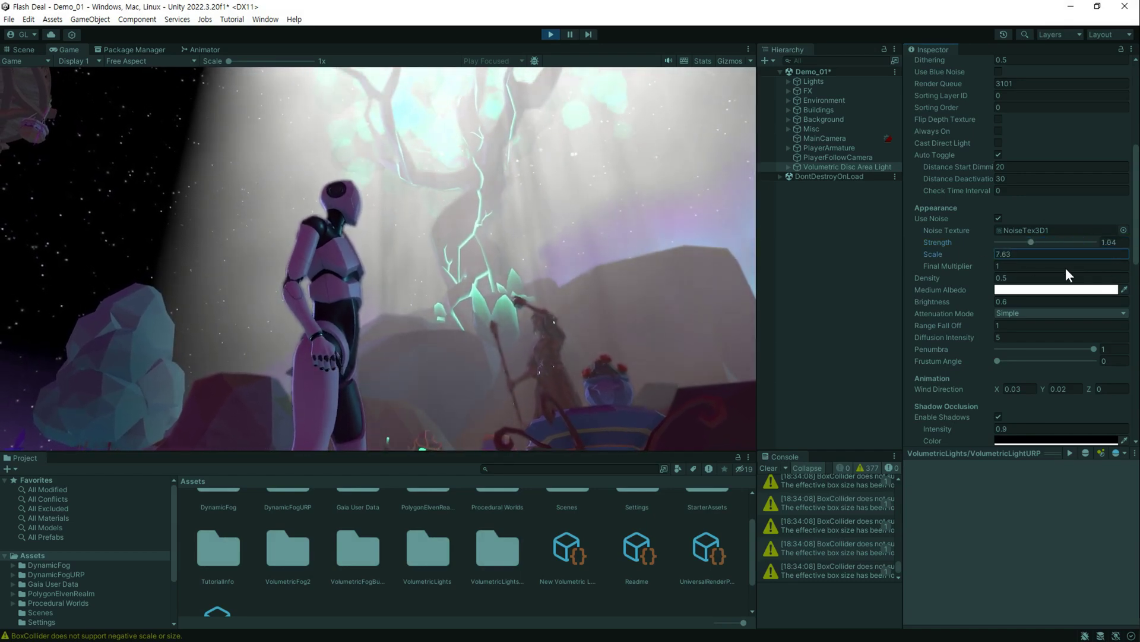
pyautogui.scroll(-5, 929, 262)
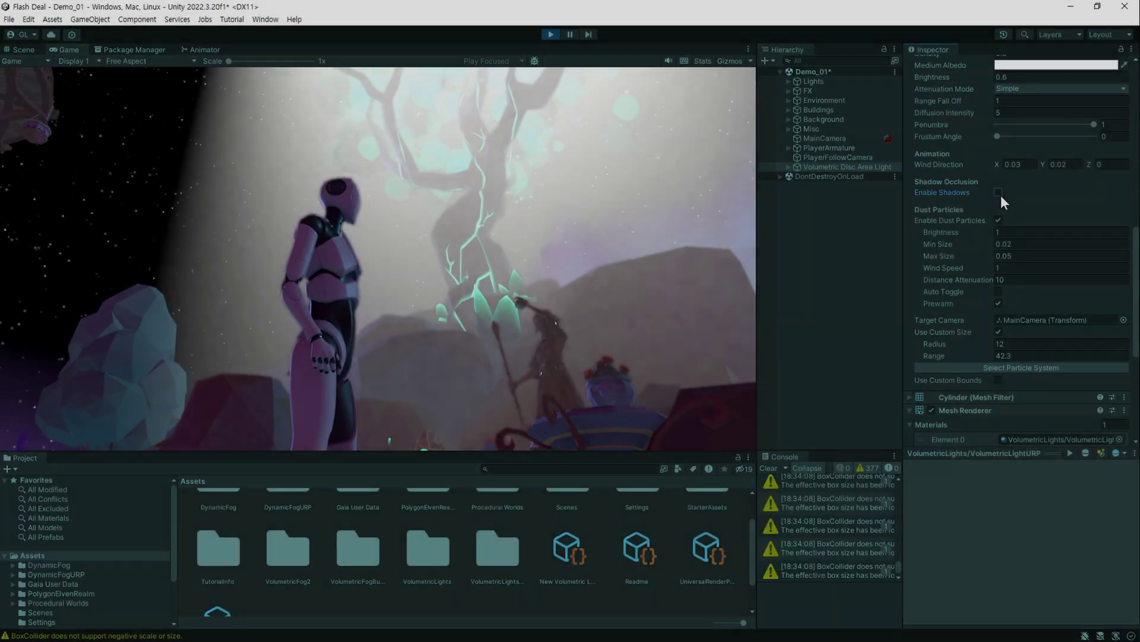
pyautogui.click(999, 193)
pyautogui.click(1000, 193)
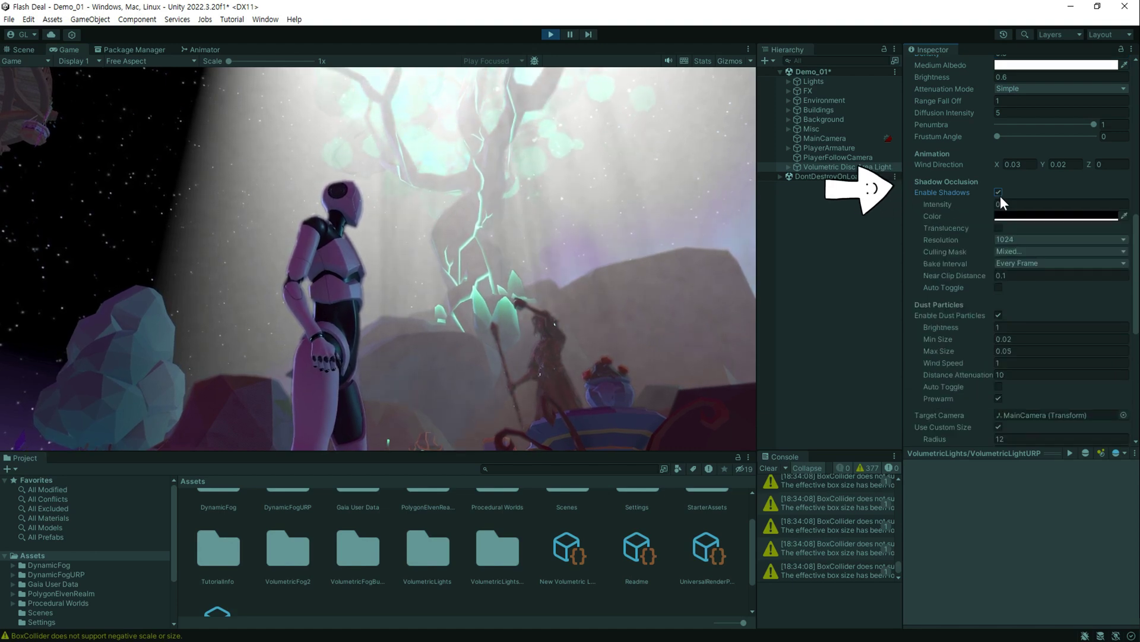
pyautogui.moveTo(939, 204); pyautogui.dragTo(1018, 213)
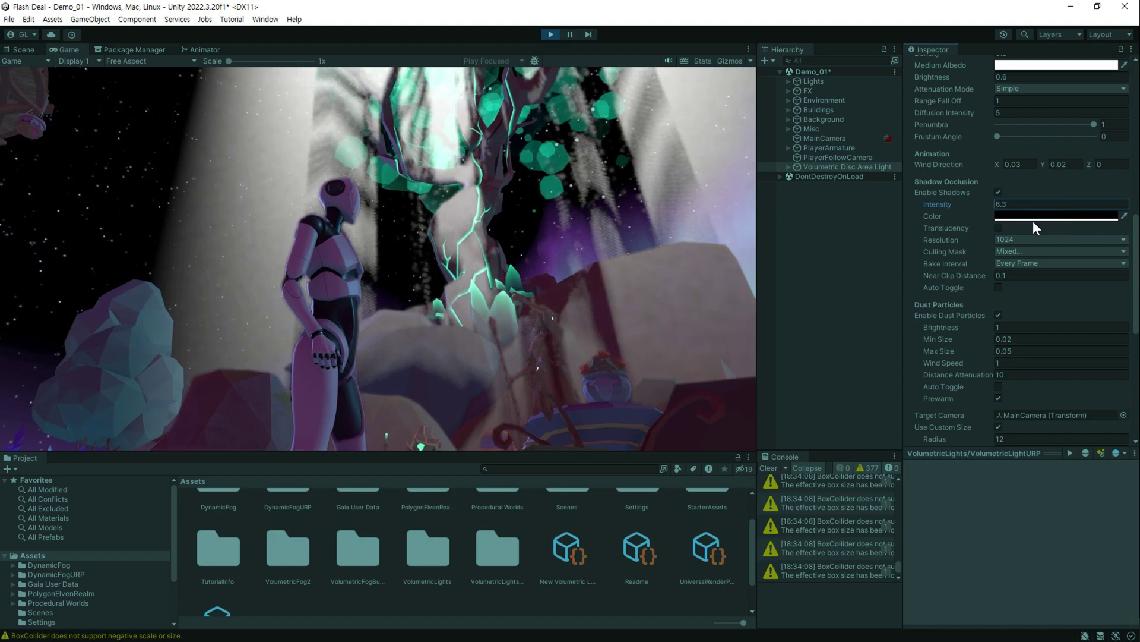
pyautogui.moveTo(1019, 213)
pyautogui.mouseDown()
pyautogui.moveTo(948, 222)
pyautogui.moveTo(970, 229)
pyautogui.mouseUp()
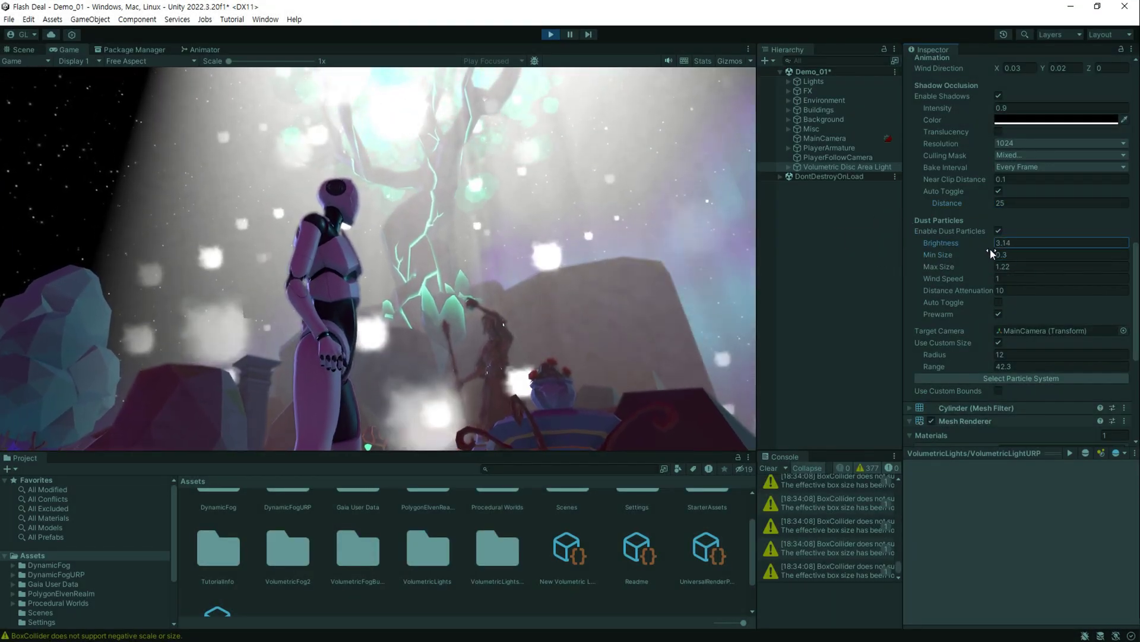
# Step: Raise dust brightness and size, and tint the DustParticles start colour red
pyautogui.moveTo(948, 255)
pyautogui.mouseDown()
pyautogui.moveTo(1024, 266)
pyautogui.moveTo(825, 267)
pyautogui.mouseUp()
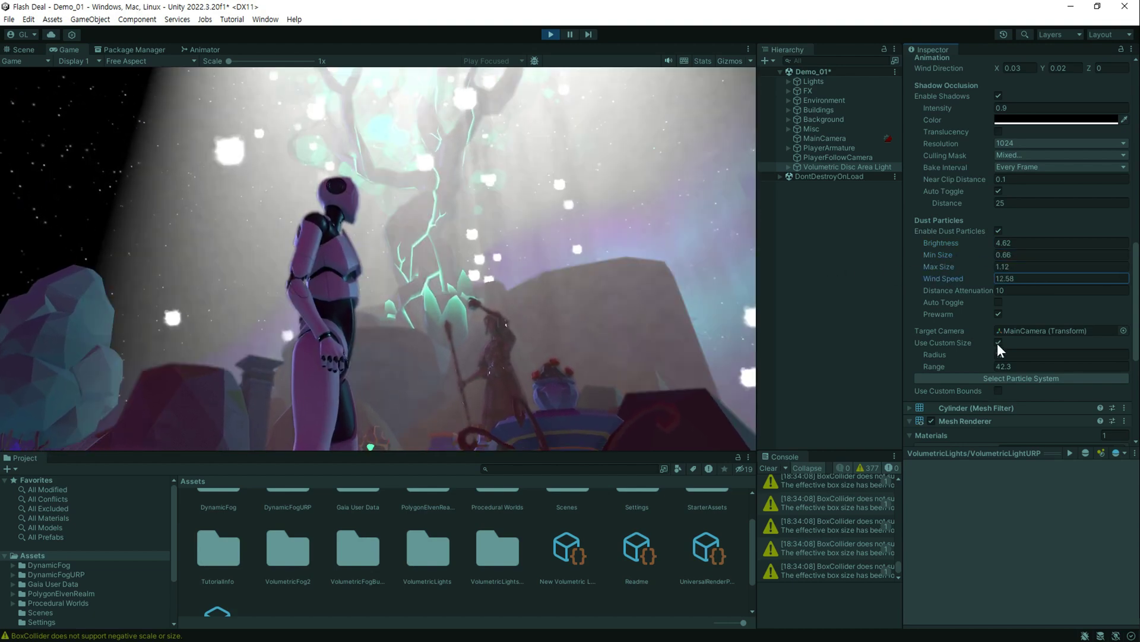
pyautogui.click(1002, 379)
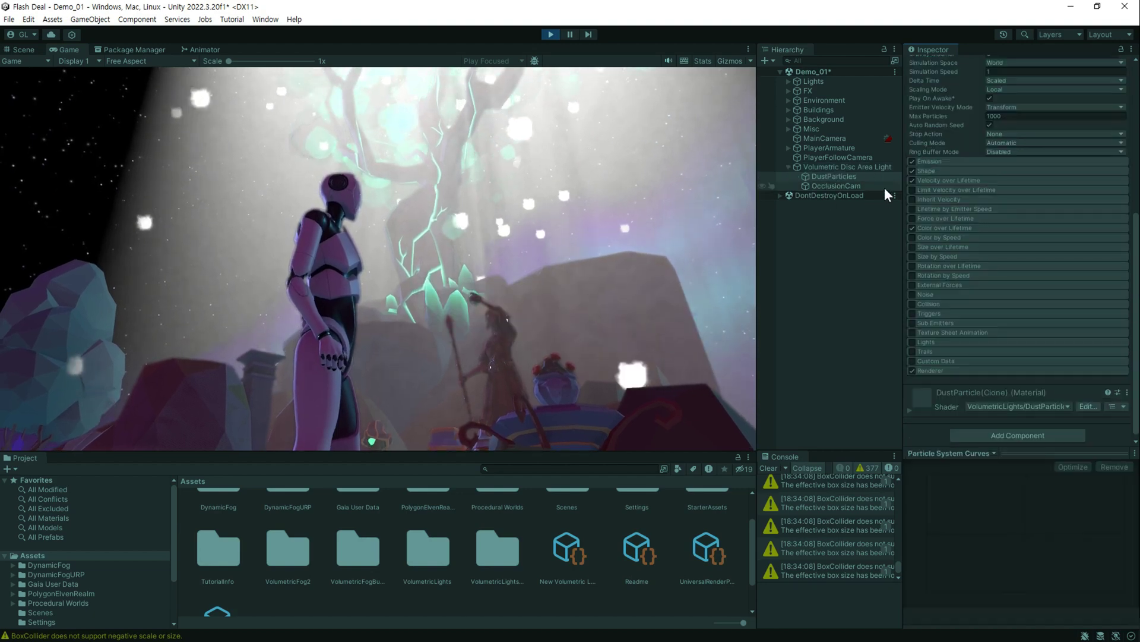
pyautogui.scroll(5, 1027, 259)
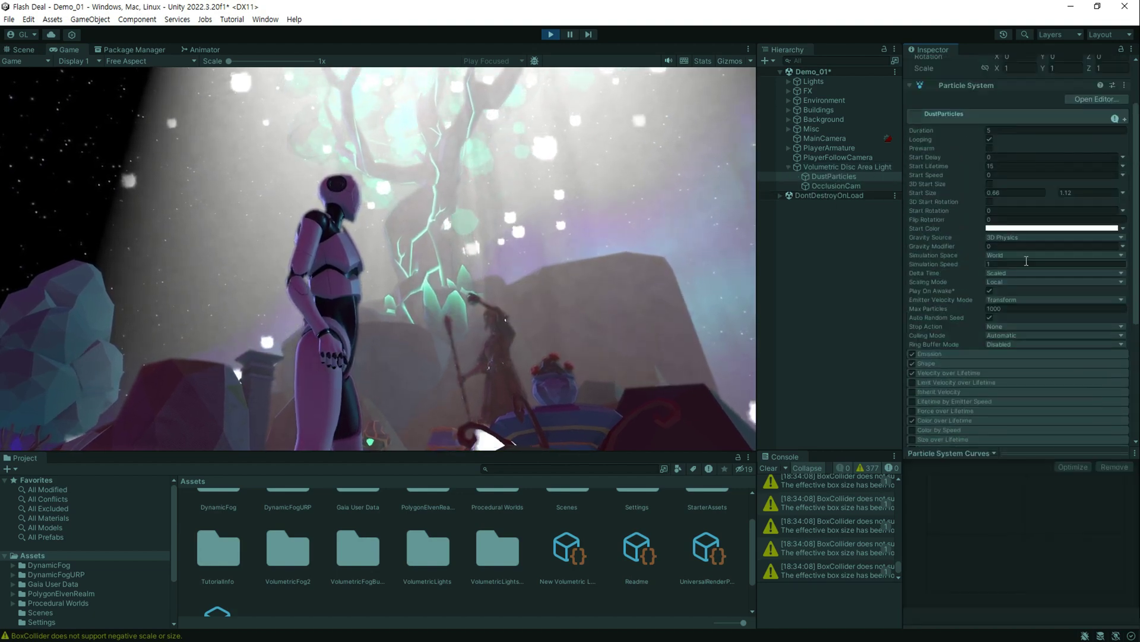
pyautogui.click(1013, 228)
pyautogui.moveTo(1077, 297); pyautogui.dragTo(1074, 299)
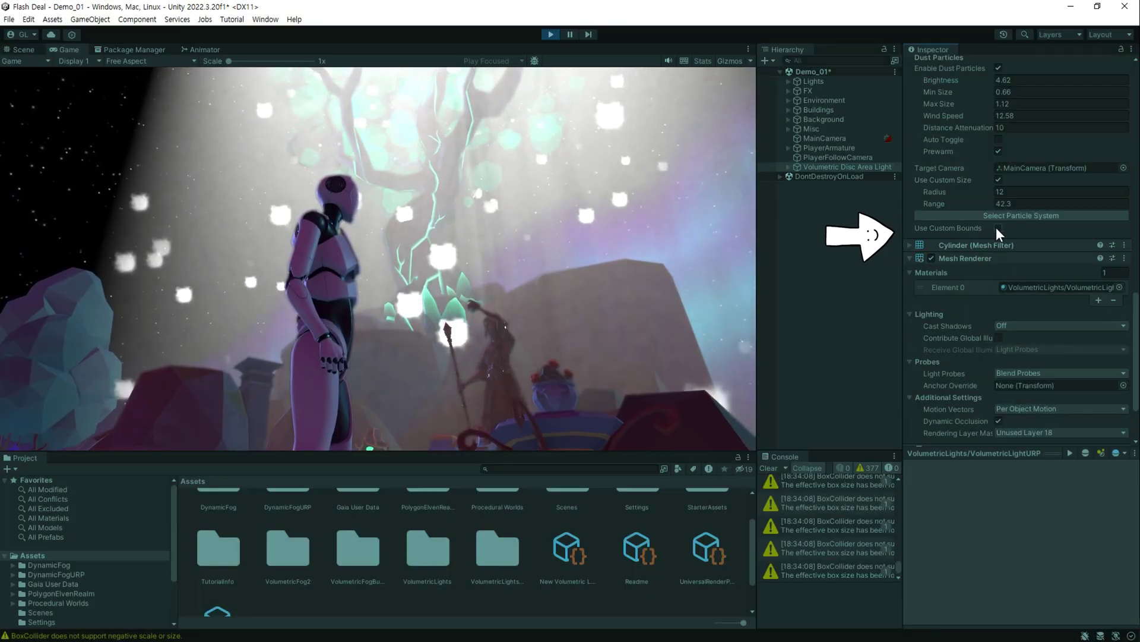
# Step: Enable custom bounds for the dust with Extent X 11 and Z 11.17
pyautogui.click(998, 227)
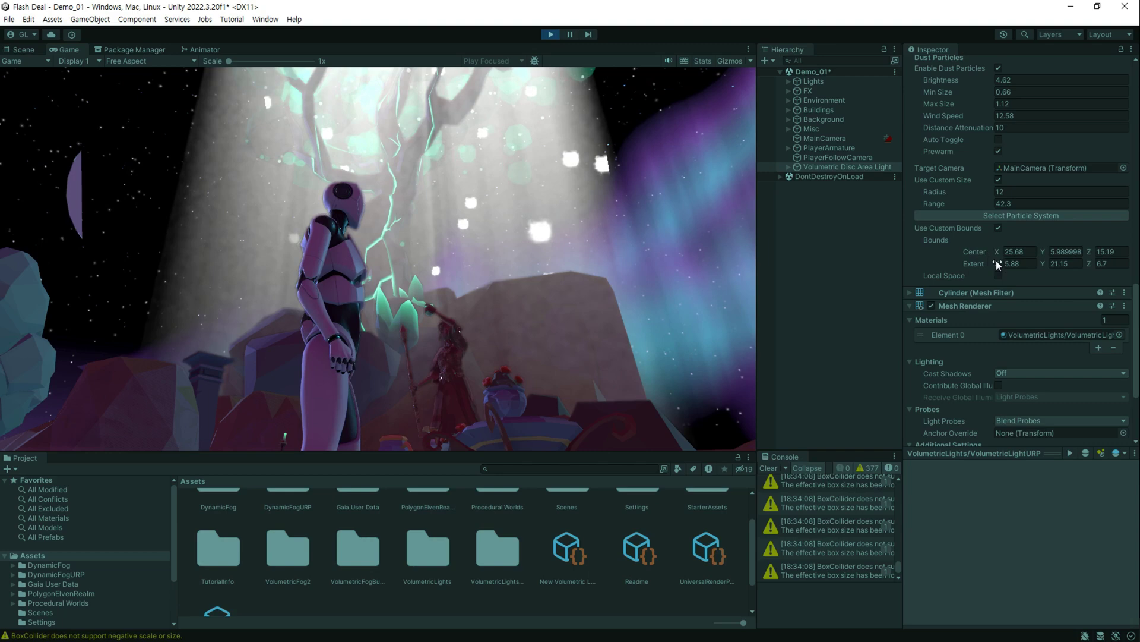
pyautogui.moveTo(996, 263); pyautogui.dragTo(1036, 267)
pyautogui.write('11')
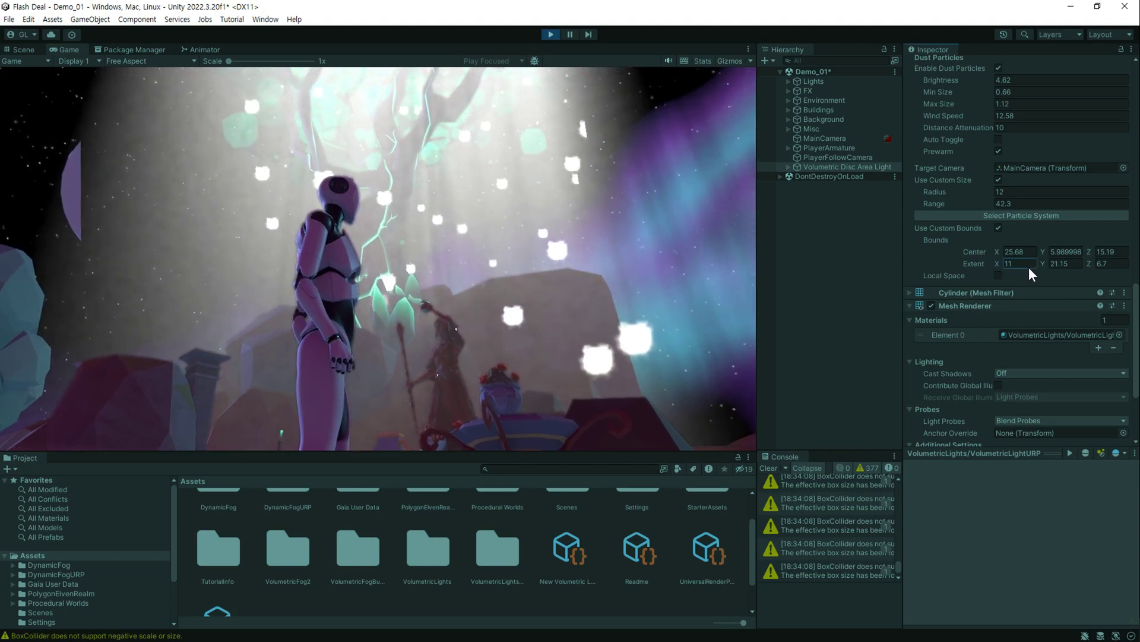
pyautogui.press('Tab')
pyautogui.press('Tab')
pyautogui.write('11.17')
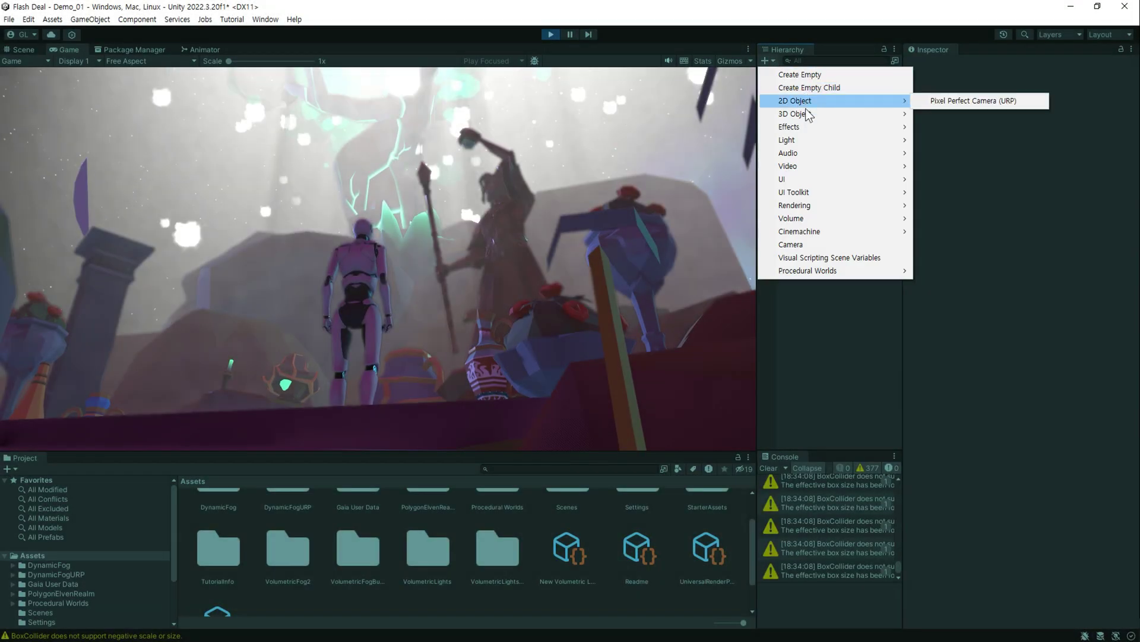
# Step: Add a Volumetric Point Light and assign it the New Volumetric Light Profile
pyautogui.moveTo(803, 138)
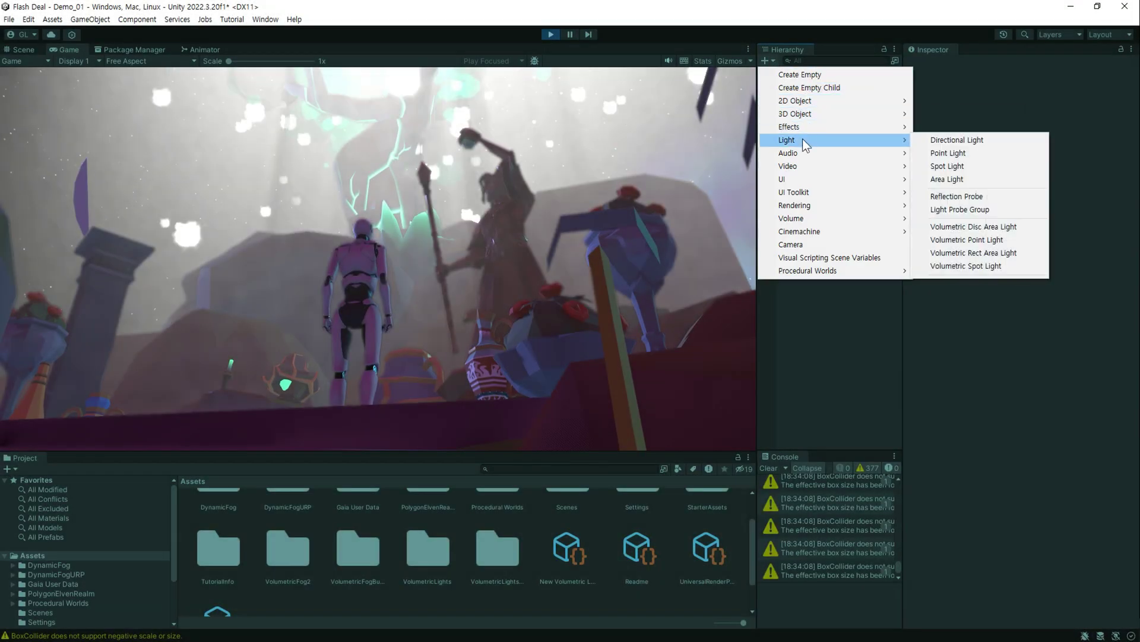
pyautogui.click(1009, 240)
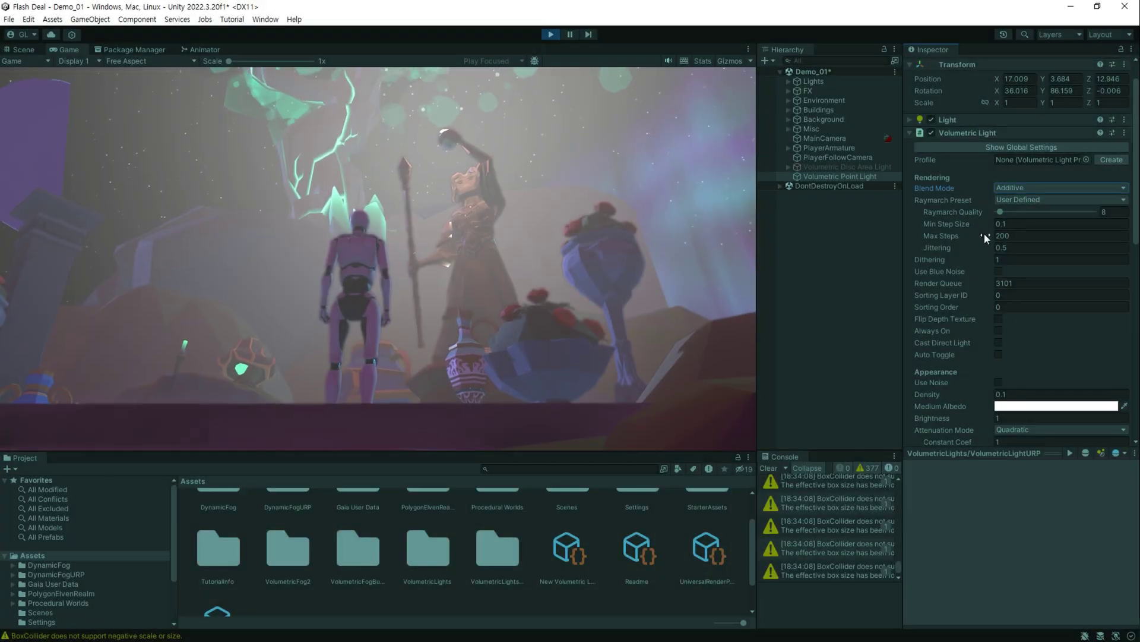
pyautogui.click(1088, 159)
pyautogui.click(1008, 219)
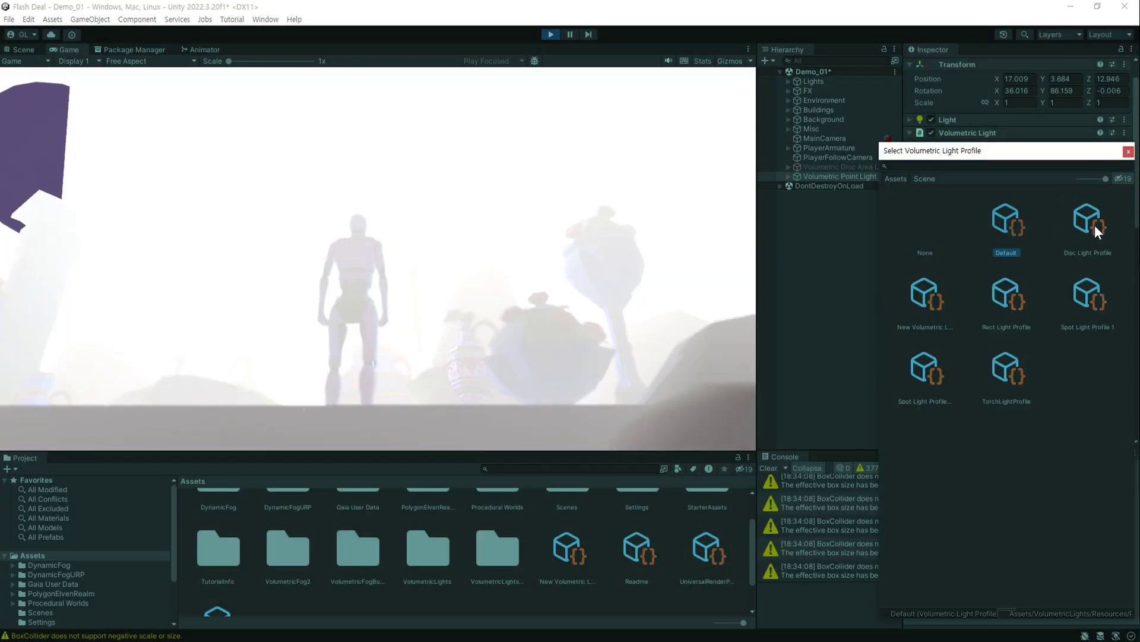
pyautogui.click(1095, 225)
pyautogui.click(1089, 294)
pyautogui.click(1021, 301)
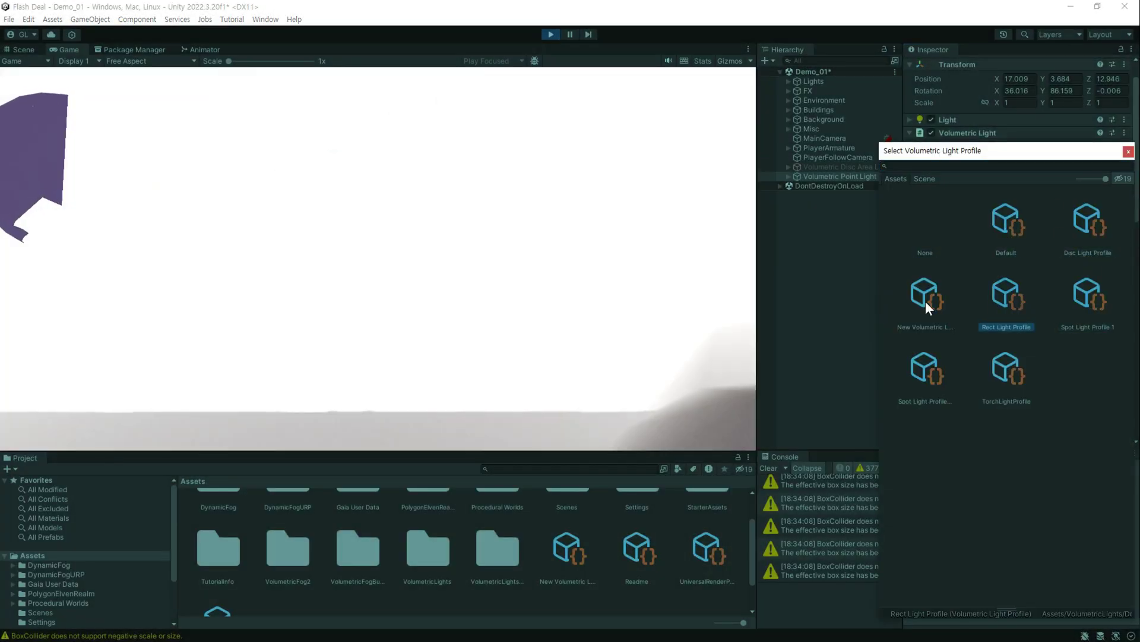
pyautogui.click(925, 301)
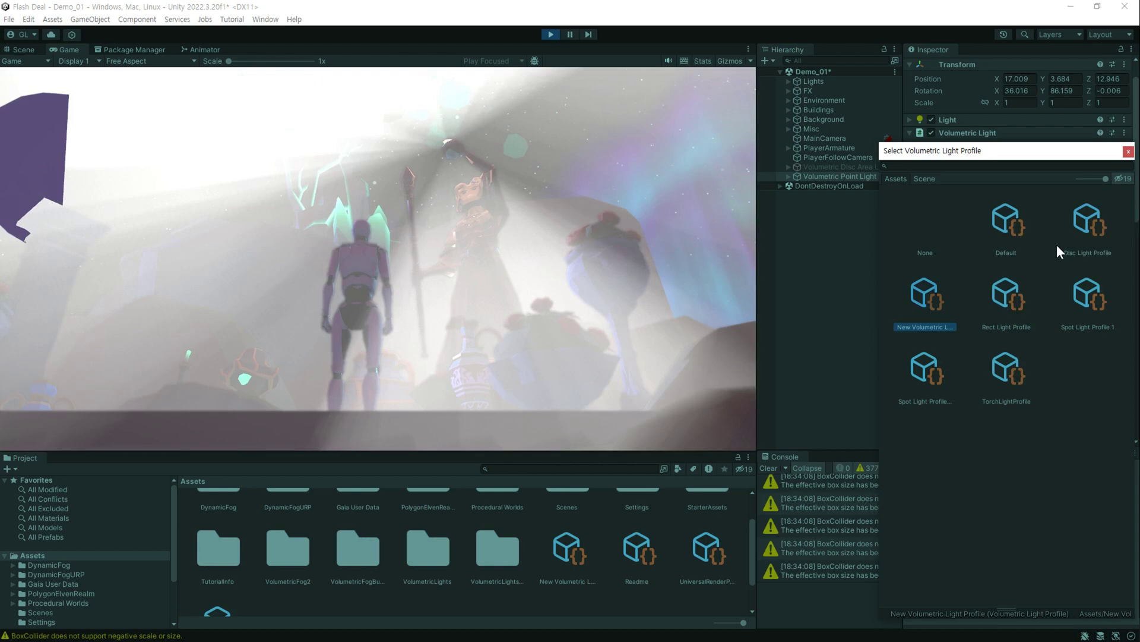
pyautogui.click(1128, 153)
# Step: Turn off Sync With Profile, enable Prewarm and Use Custom Size, and shrink the range to about 1.45
pyautogui.click(999, 184)
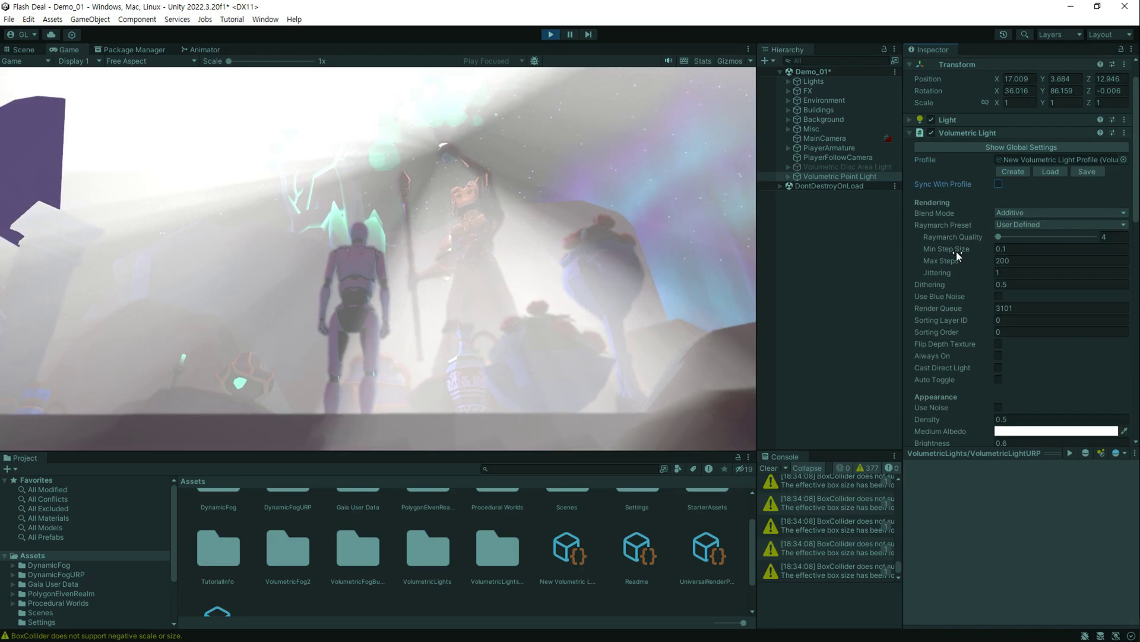
pyautogui.scroll(-10, 971, 281)
pyautogui.click(999, 299)
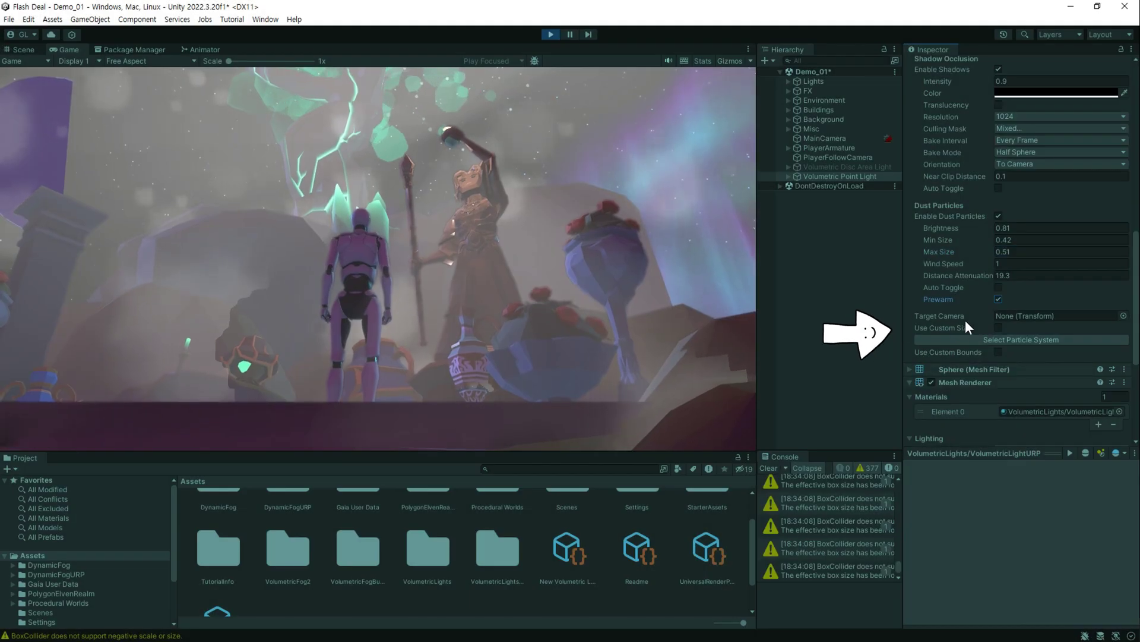
pyautogui.click(999, 329)
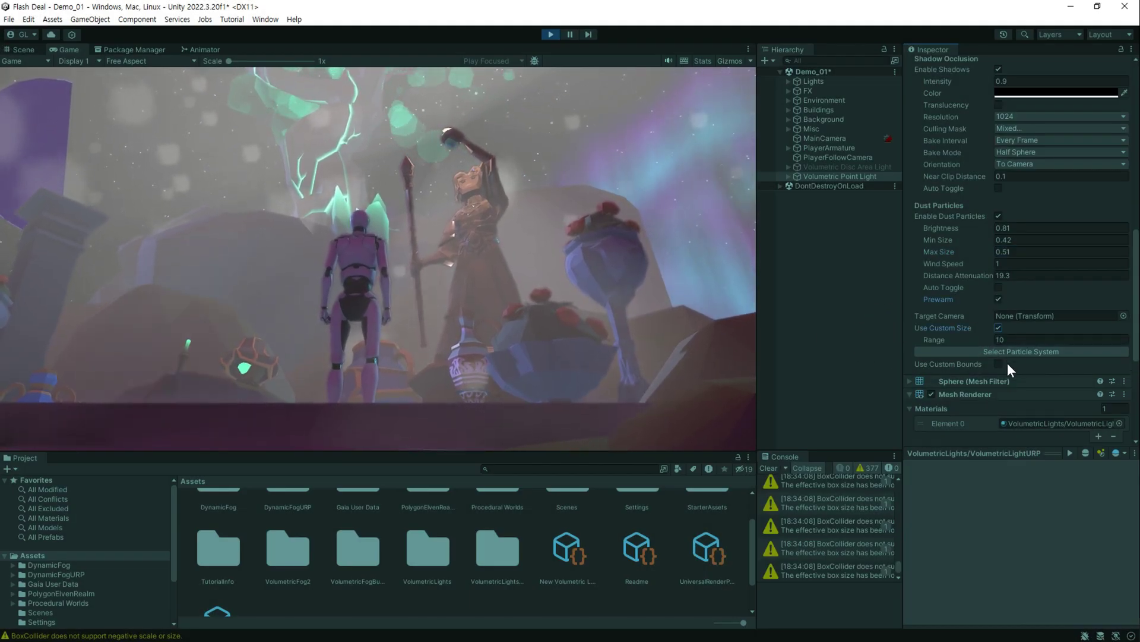
pyautogui.moveTo(889, 341)
pyautogui.mouseDown()
pyautogui.moveTo(821, 341)
pyautogui.moveTo(892, 343)
pyautogui.mouseUp()
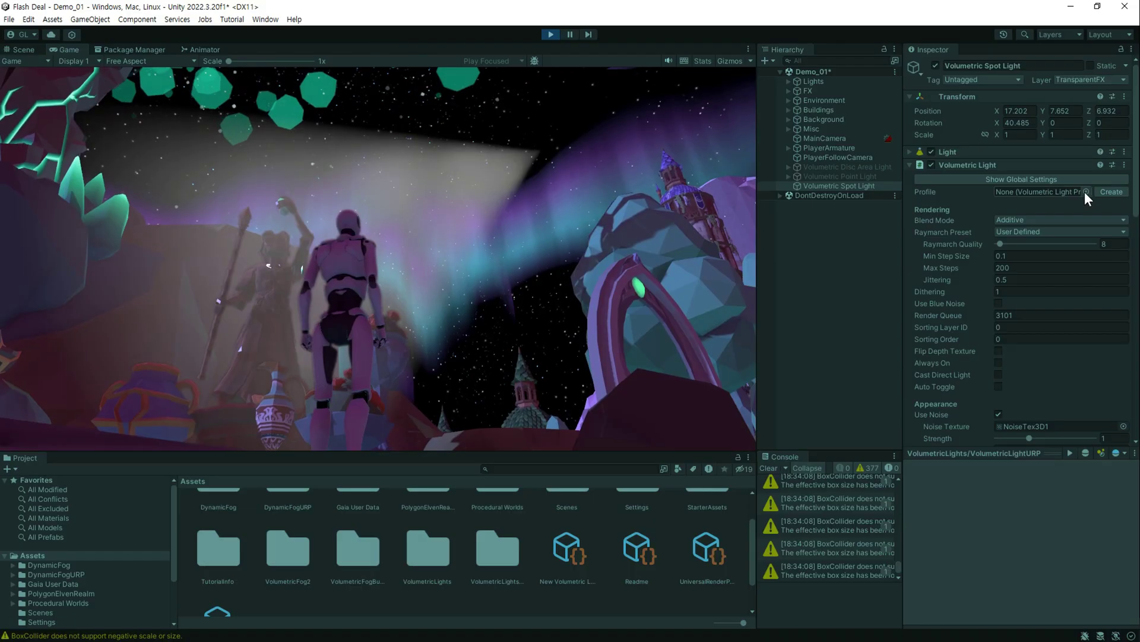
# Step: Preview several volumetric light profiles and pick a spot light profile
pyautogui.click(1086, 191)
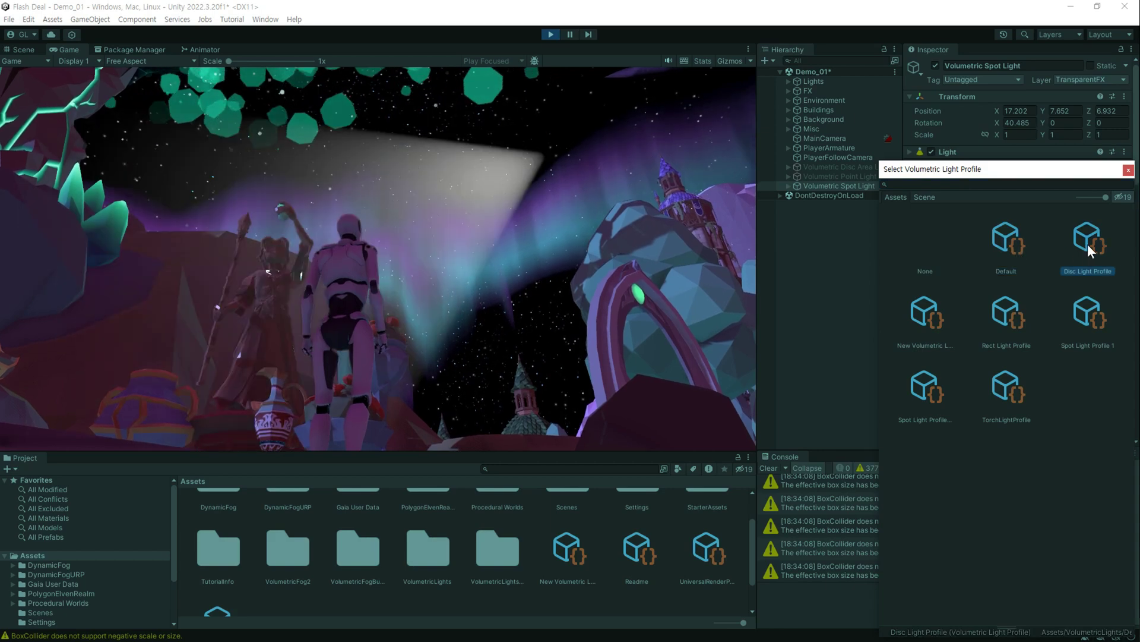
pyautogui.click(1007, 316)
pyautogui.click(922, 344)
pyautogui.click(1007, 391)
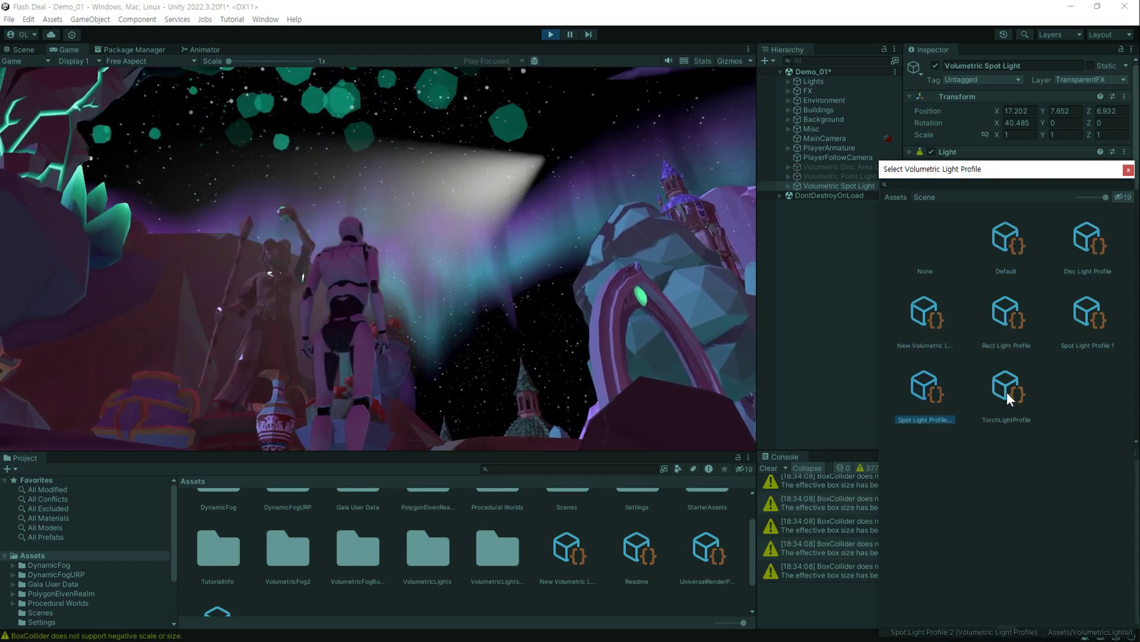
pyautogui.click(1088, 321)
pyautogui.click(756, 330)
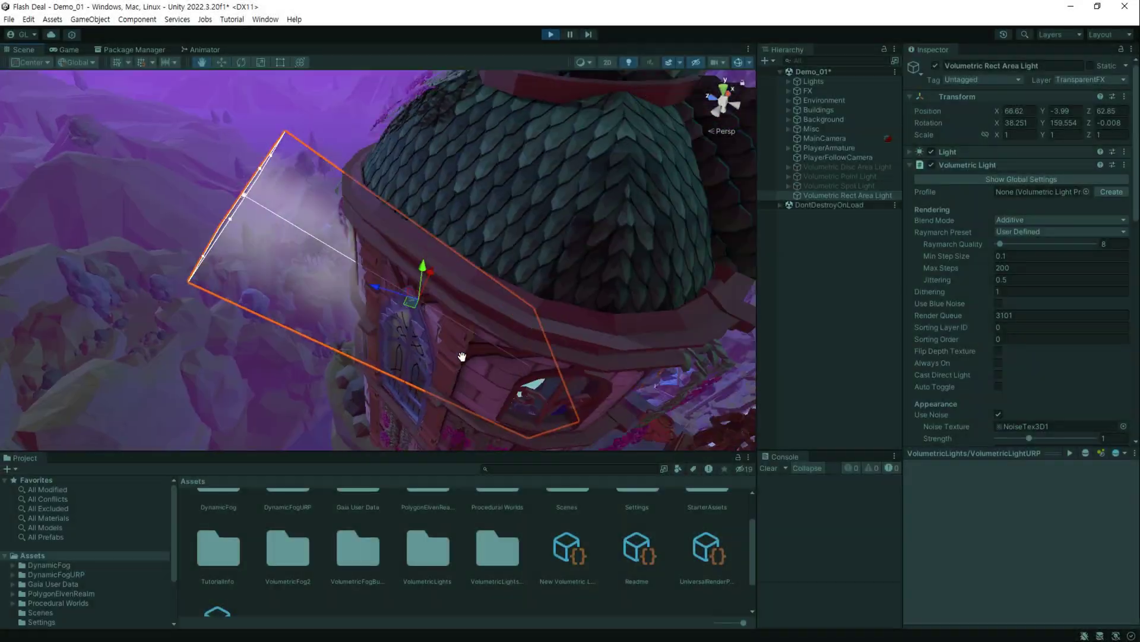
# Step: Preview each profile again and settle on the Rect Light Profile
pyautogui.click(1085, 192)
pyautogui.click(997, 322)
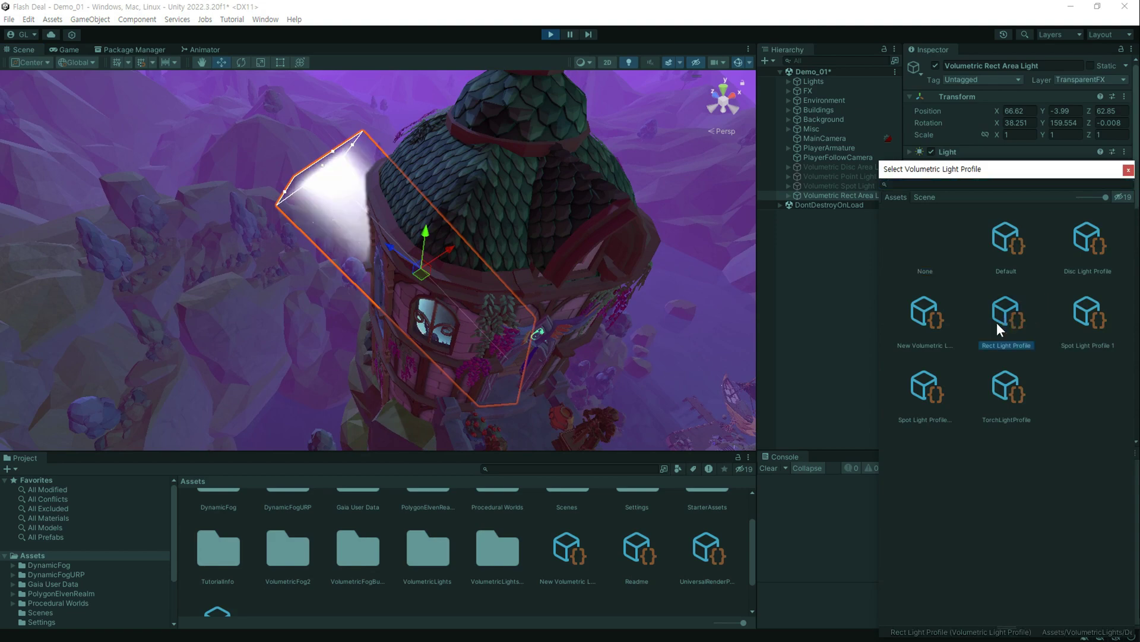
pyautogui.click(935, 380)
pyautogui.click(1007, 389)
pyautogui.click(1072, 339)
pyautogui.click(1081, 244)
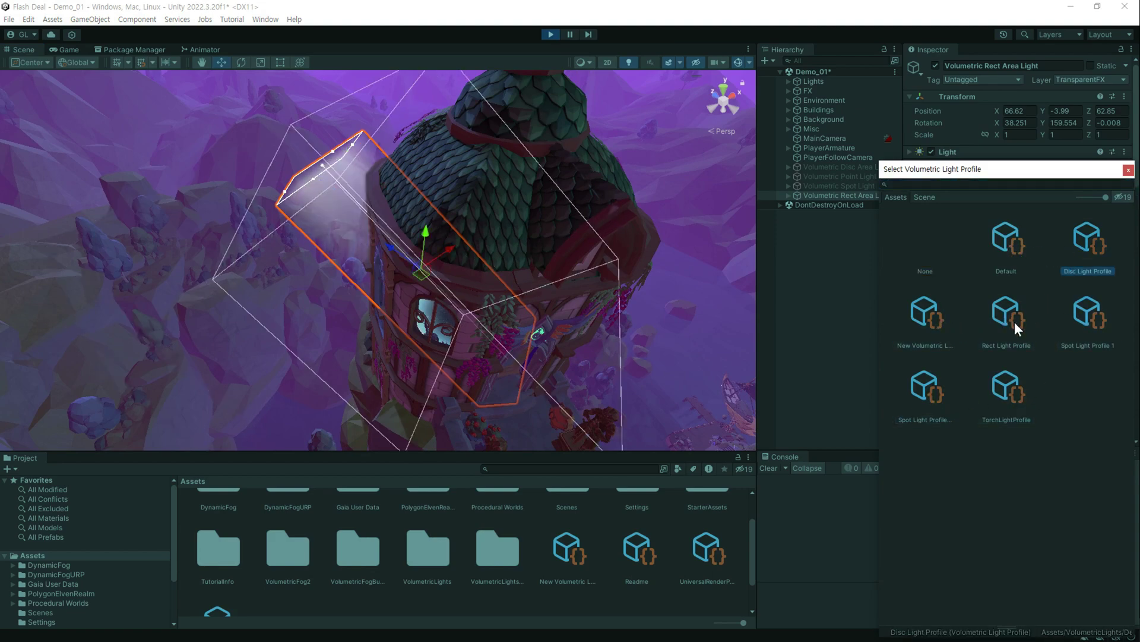
pyautogui.click(1015, 322)
pyautogui.click(1128, 172)
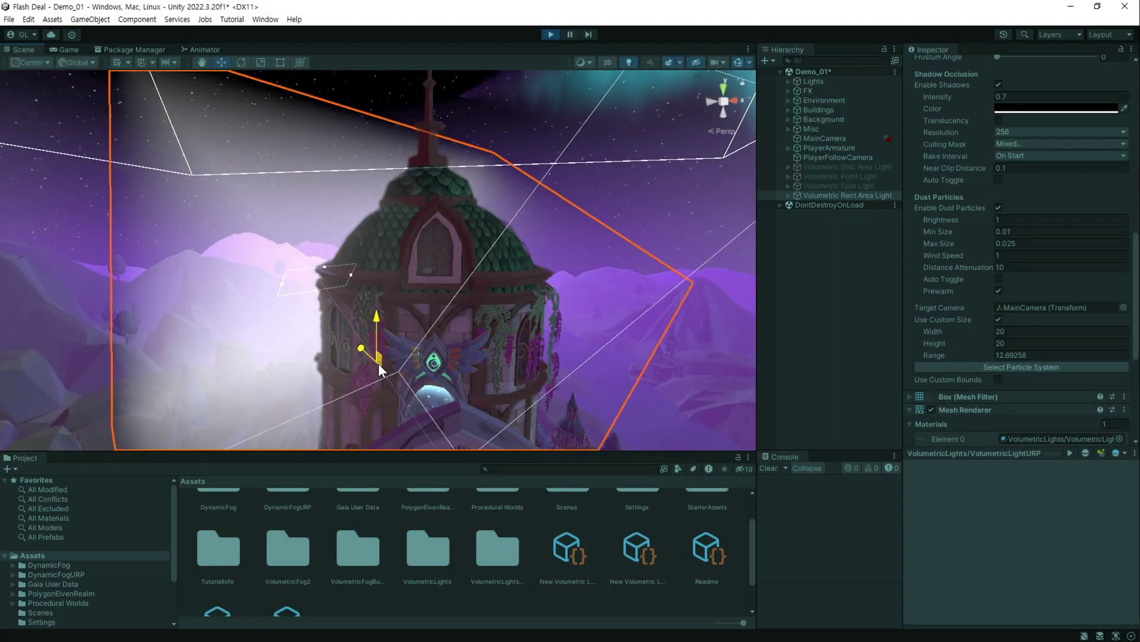
# Step: Reposition the light and orbit the Scene view to a close-up of the doorway
pyautogui.moveTo(454, 386); pyautogui.dragTo(377, 295)
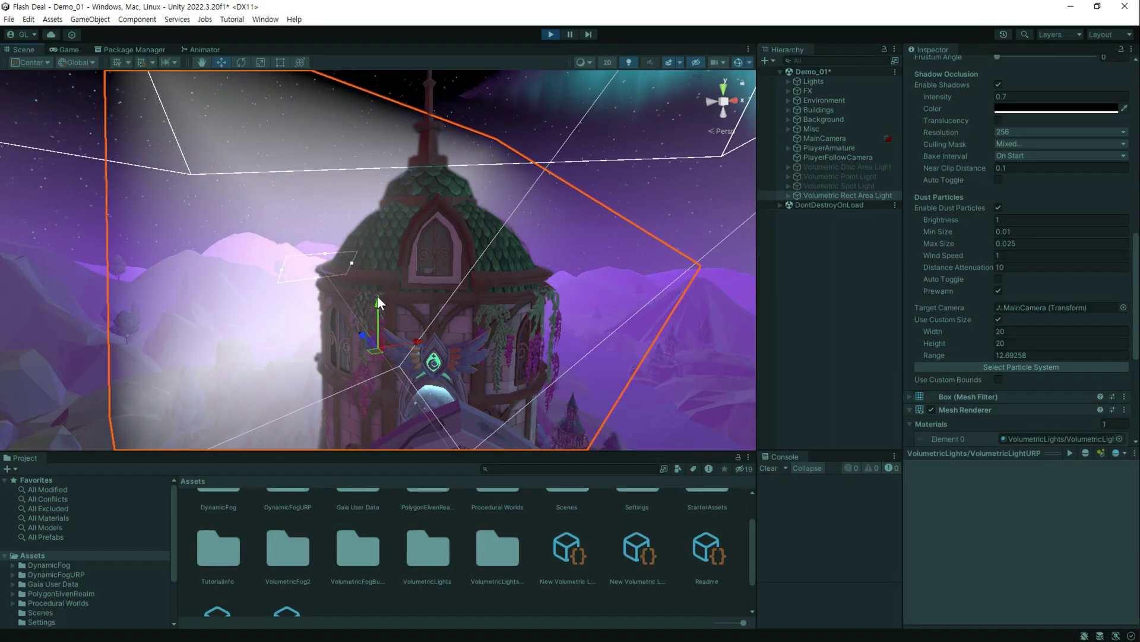
pyautogui.moveTo(364, 338)
pyautogui.mouseDown(button='right')
pyautogui.moveTo(411, 256)
pyautogui.moveTo(372, 215)
pyautogui.mouseUp(button='right')
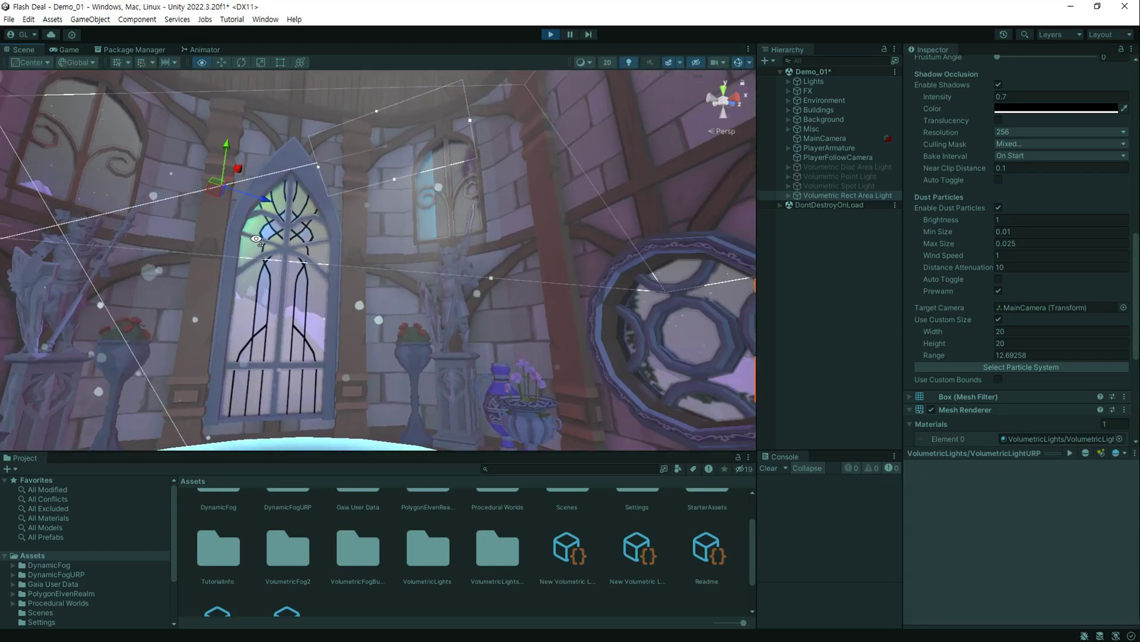
pyautogui.keyDown('alt'); pyautogui.moveTo(281, 238); pyautogui.dragTo(141, 133); pyautogui.keyUp('alt')
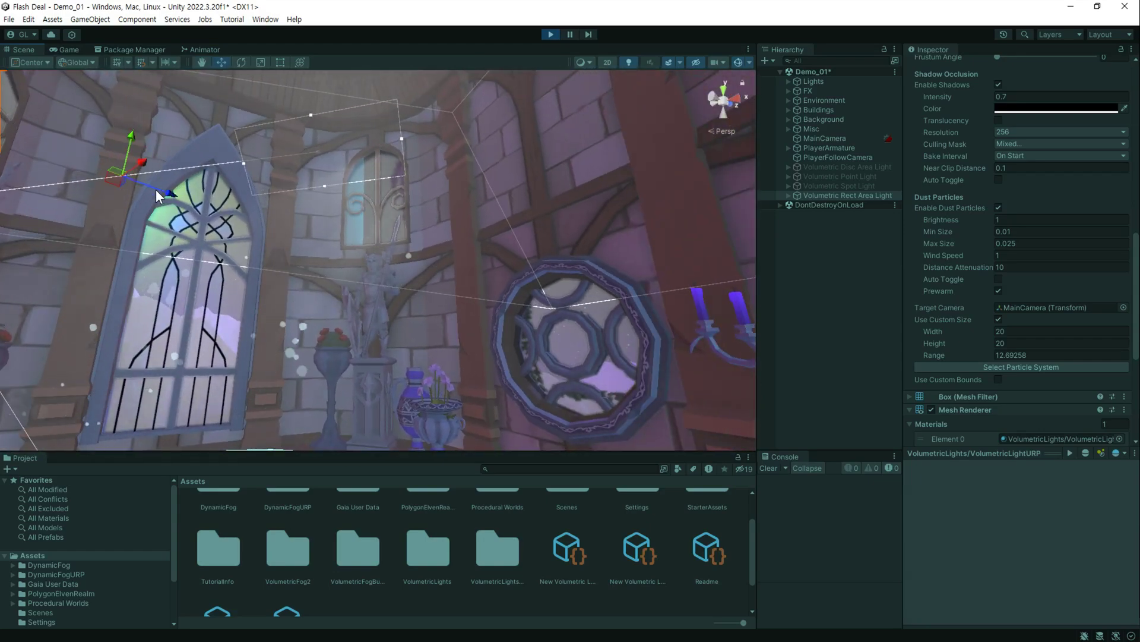
pyautogui.moveTo(165, 193)
pyautogui.keyDown('alt'); pyautogui.mouseDown()
pyautogui.moveTo(529, 342)
pyautogui.moveTo(521, 323)
pyautogui.mouseUp(); pyautogui.keyUp('alt')
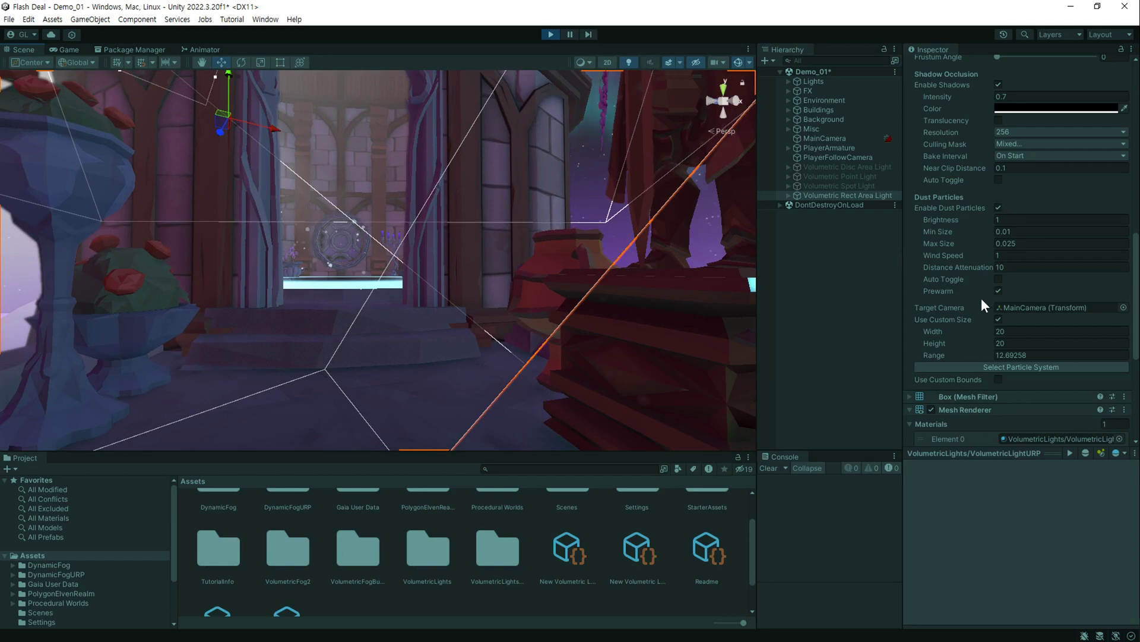
pyautogui.scroll(1, 975, 304)
pyautogui.keyDown('alt'); pyautogui.moveTo(475, 297); pyautogui.dragTo(357, 323); pyautogui.keyUp('alt')
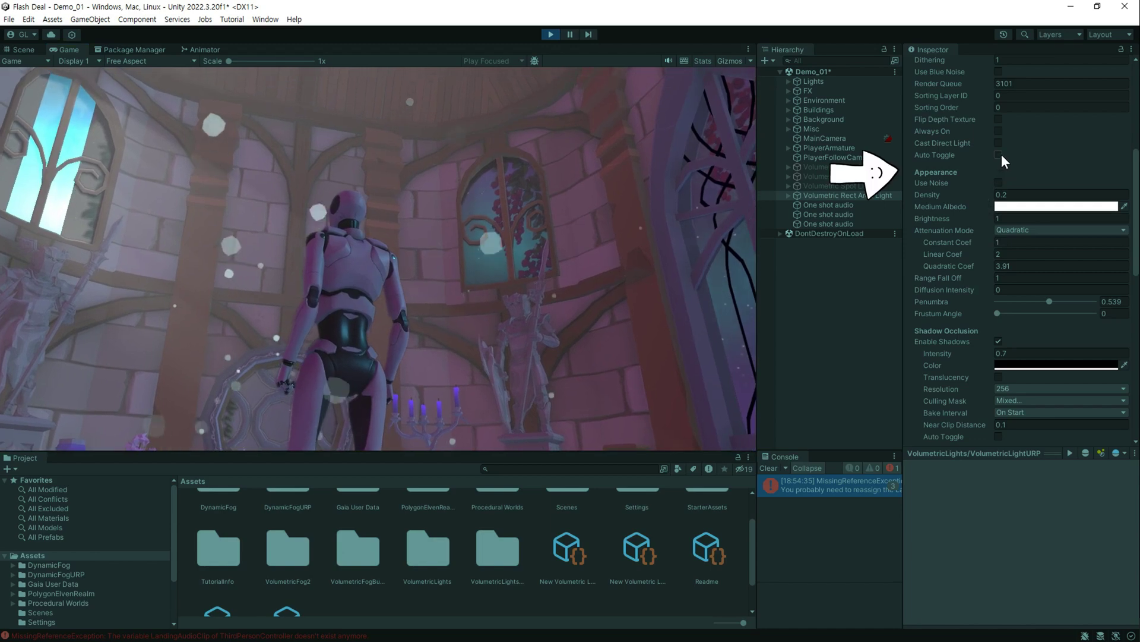
# Step: Enable Auto Toggle on the Volumetric Light component
pyautogui.click(999, 154)
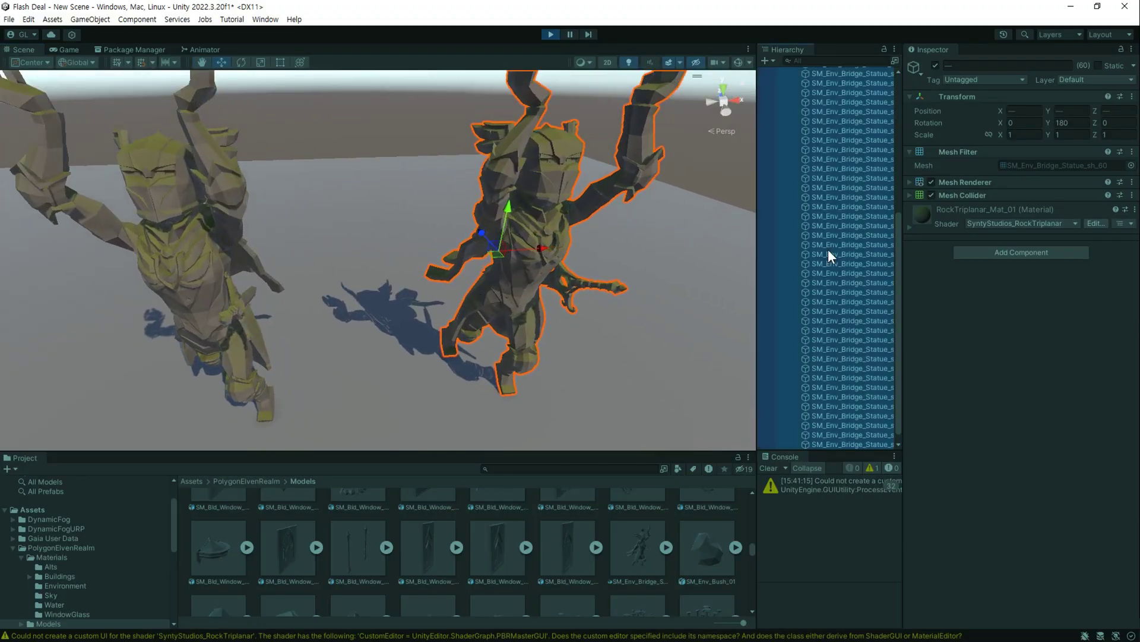
# Step: Drag statue fragments sh_34, sh_27, sh_28, sh_11 and sh_8 away from the statue
pyautogui.click(486, 280)
pyautogui.click(523, 260)
pyautogui.moveTo(553, 227)
pyautogui.mouseDown()
pyautogui.moveTo(541, 256)
pyautogui.moveTo(612, 342)
pyautogui.mouseUp()
pyautogui.click(507, 315)
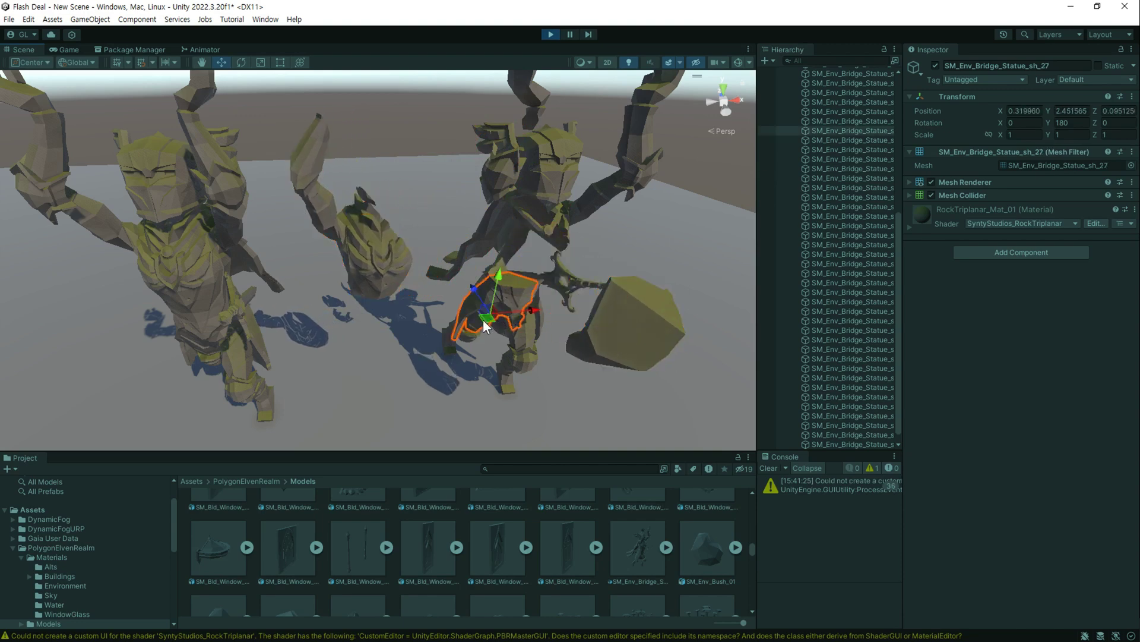
pyautogui.moveTo(483, 319); pyautogui.dragTo(383, 405)
pyautogui.click(522, 322)
pyautogui.moveTo(525, 329)
pyautogui.mouseDown()
pyautogui.moveTo(574, 374)
pyautogui.moveTo(567, 434)
pyautogui.mouseUp()
pyautogui.click(510, 245)
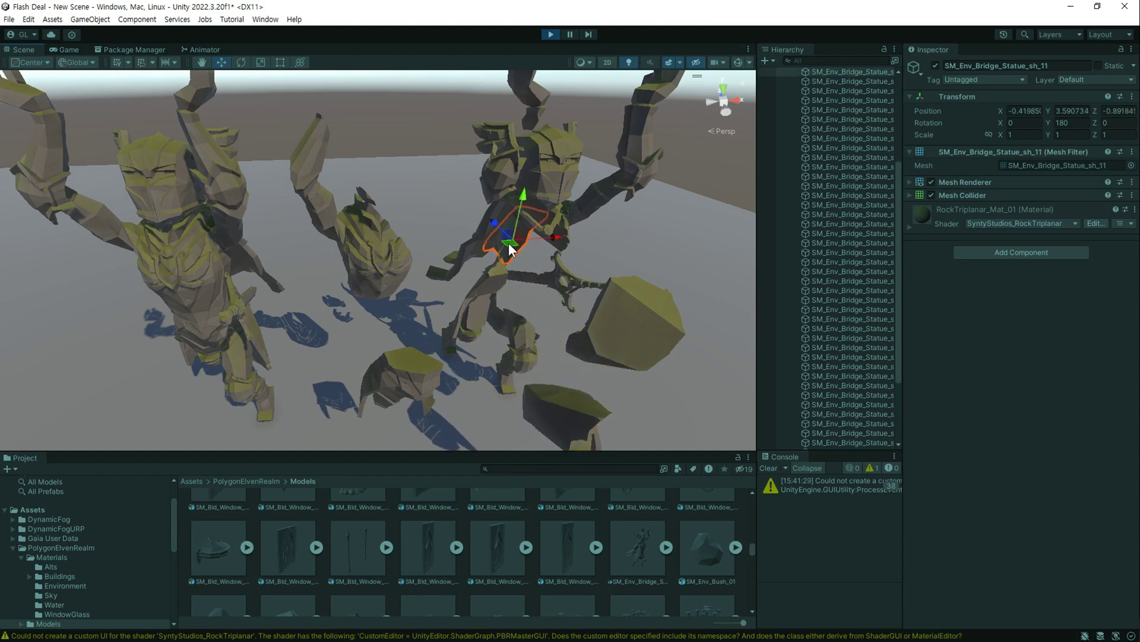
pyautogui.moveTo(509, 245); pyautogui.dragTo(416, 202)
pyautogui.click(494, 247)
pyautogui.moveTo(494, 247)
pyautogui.mouseDown()
pyautogui.moveTo(443, 262)
pyautogui.moveTo(416, 319)
pyautogui.mouseUp()
pyautogui.keyDown('alt'); pyautogui.moveTo(553, 299); pyautogui.dragTo(398, 319); pyautogui.keyUp('alt')
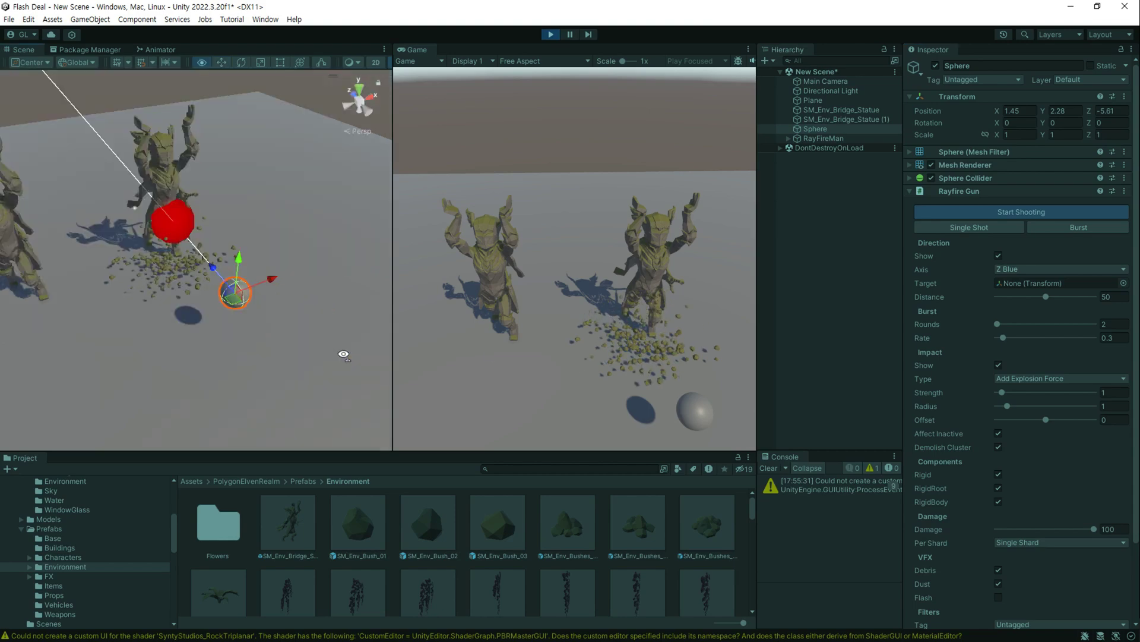
# Step: Zoom in on the Rayfire Gun sphere and start shooting to shatter the statues
pyautogui.moveTo(344, 355); pyautogui.dragTo(264, 310, button='right')
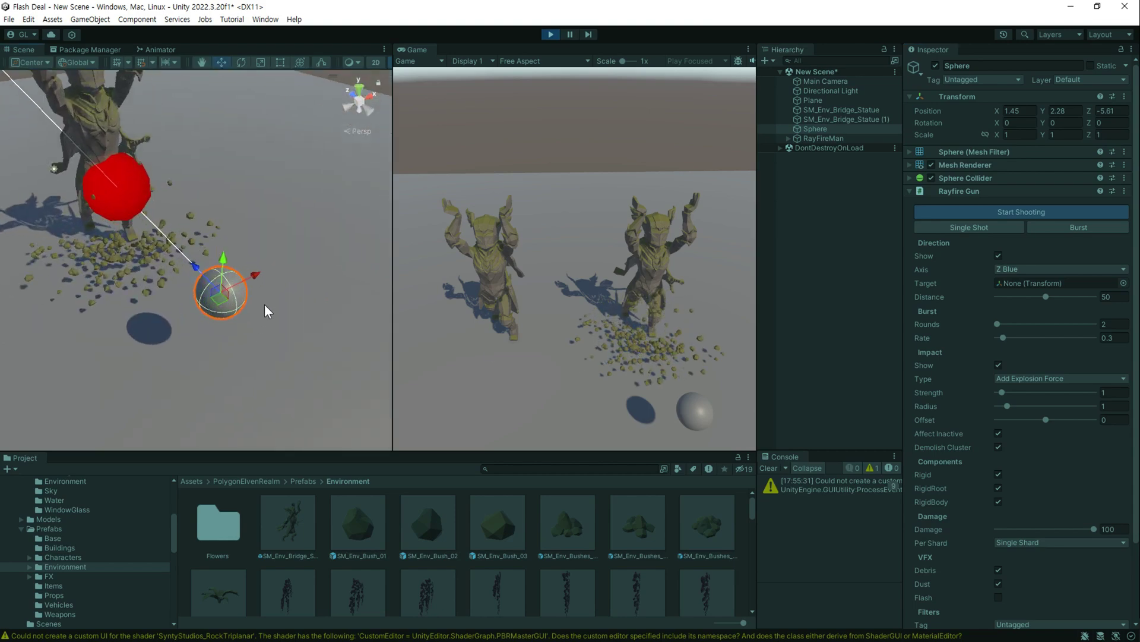
pyautogui.scroll(5, 250, 356)
pyautogui.scroll(-5, 172, 286)
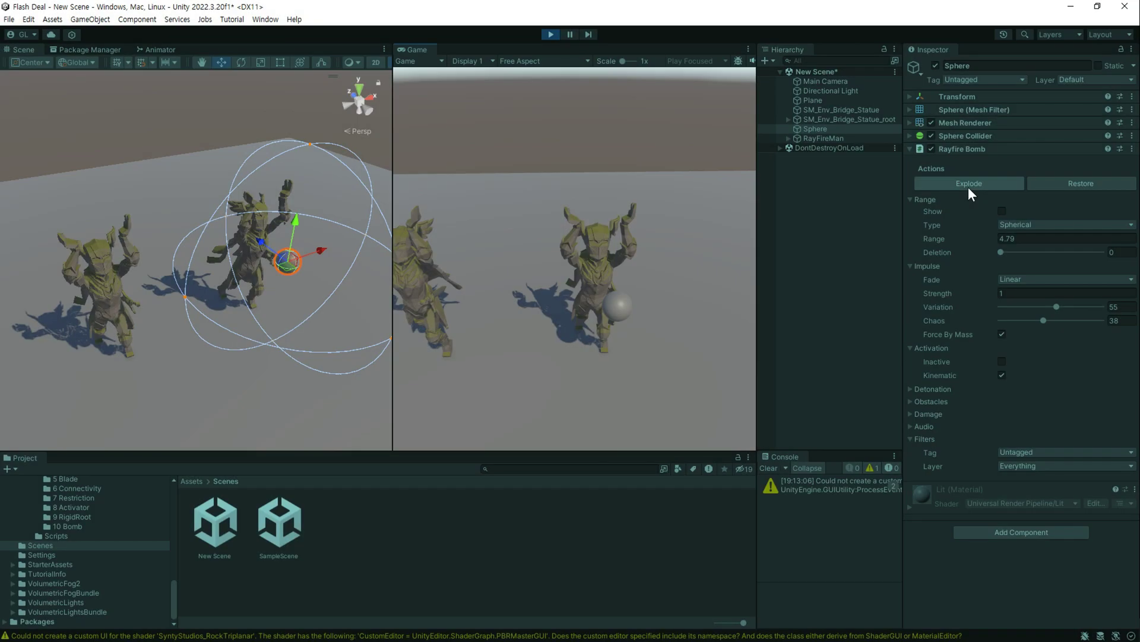
pyautogui.click(968, 186)
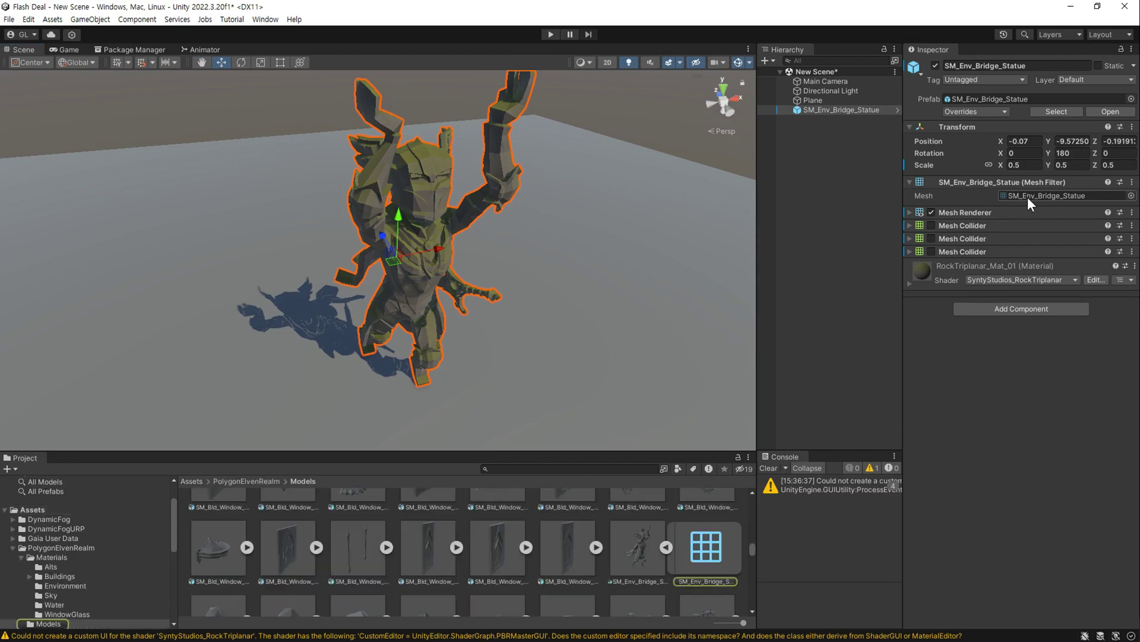
# Step: Enable Read/Write in the statue model's import settings
pyautogui.click(636, 544)
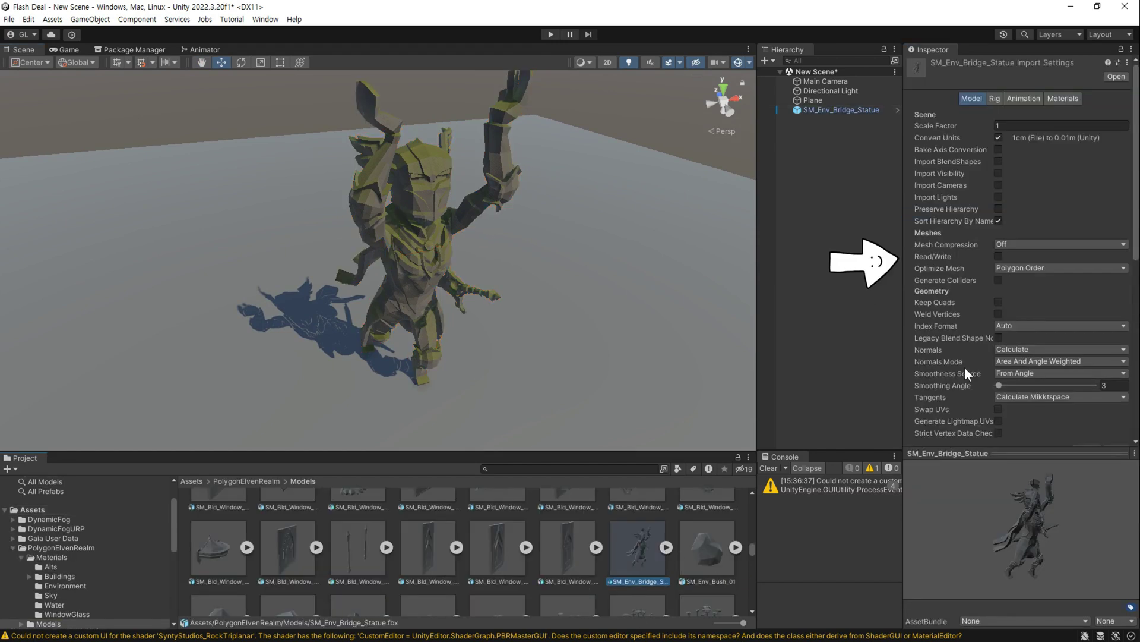
pyautogui.click(997, 256)
pyautogui.scroll(-2, 1086, 358)
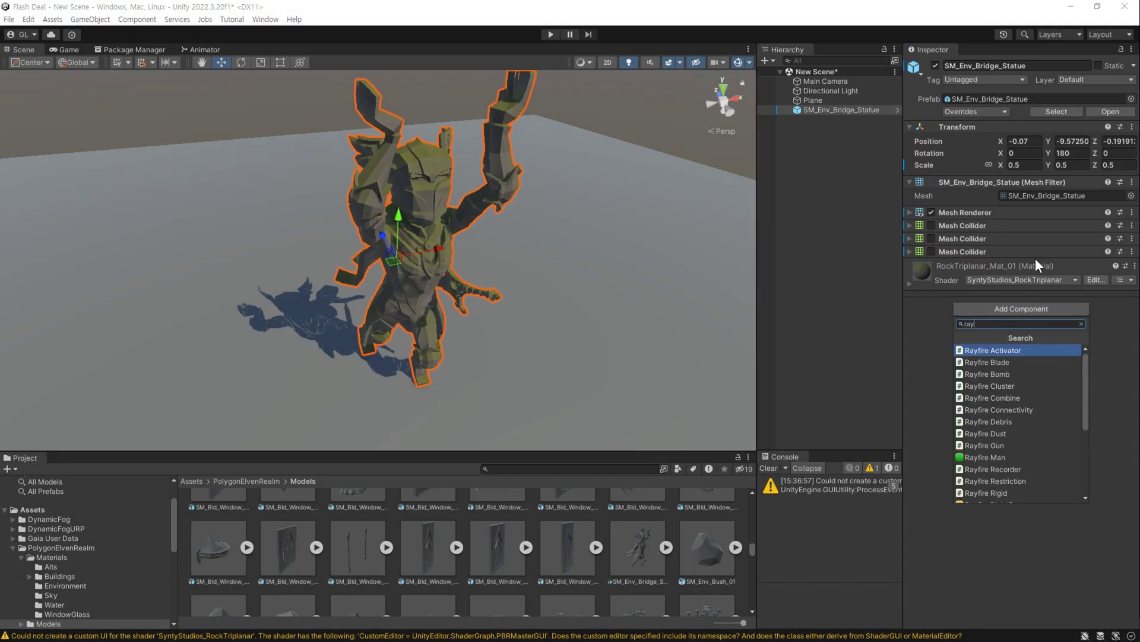
# Step: Add a Rayfire Shatter component set to 15 Voronoi fragments
pyautogui.write(' s')
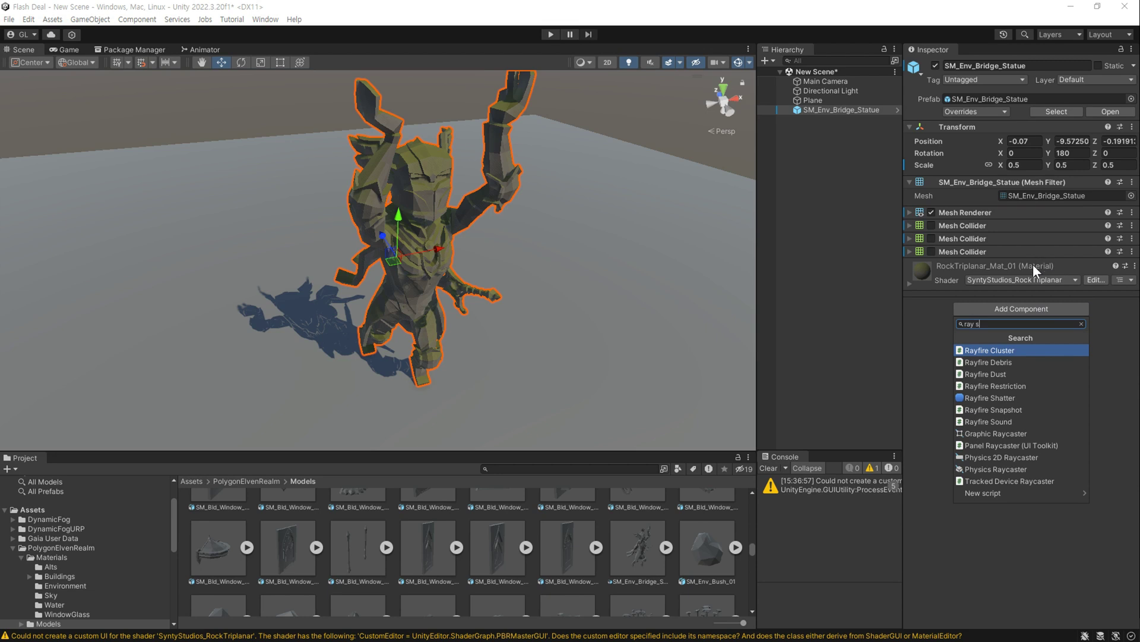
pyautogui.click(1024, 396)
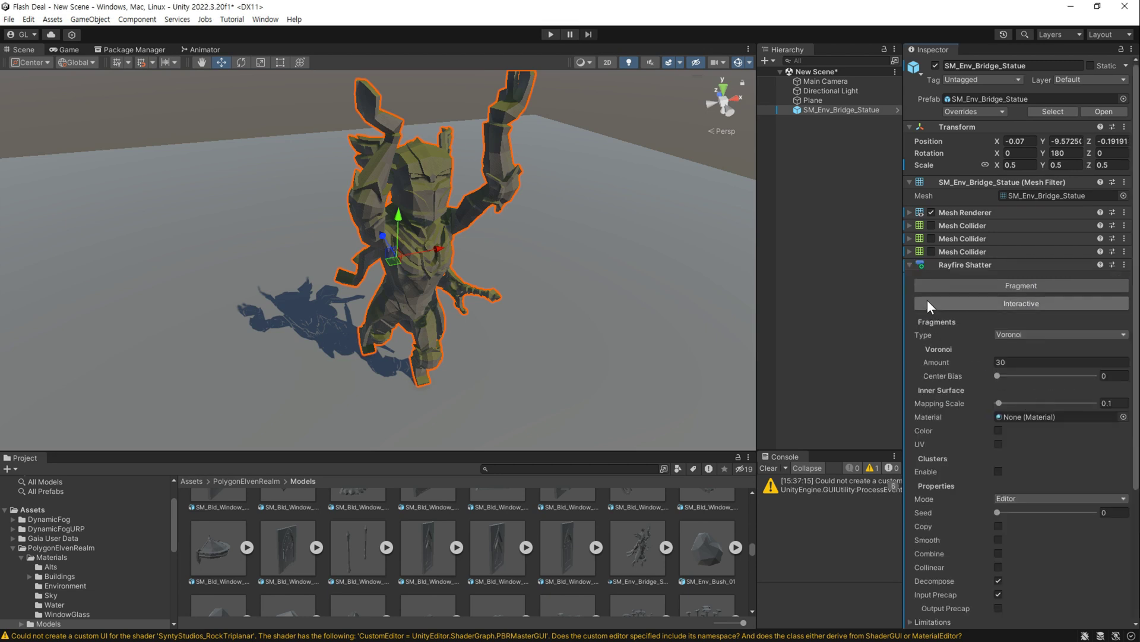
pyautogui.scroll(-5, 950, 225)
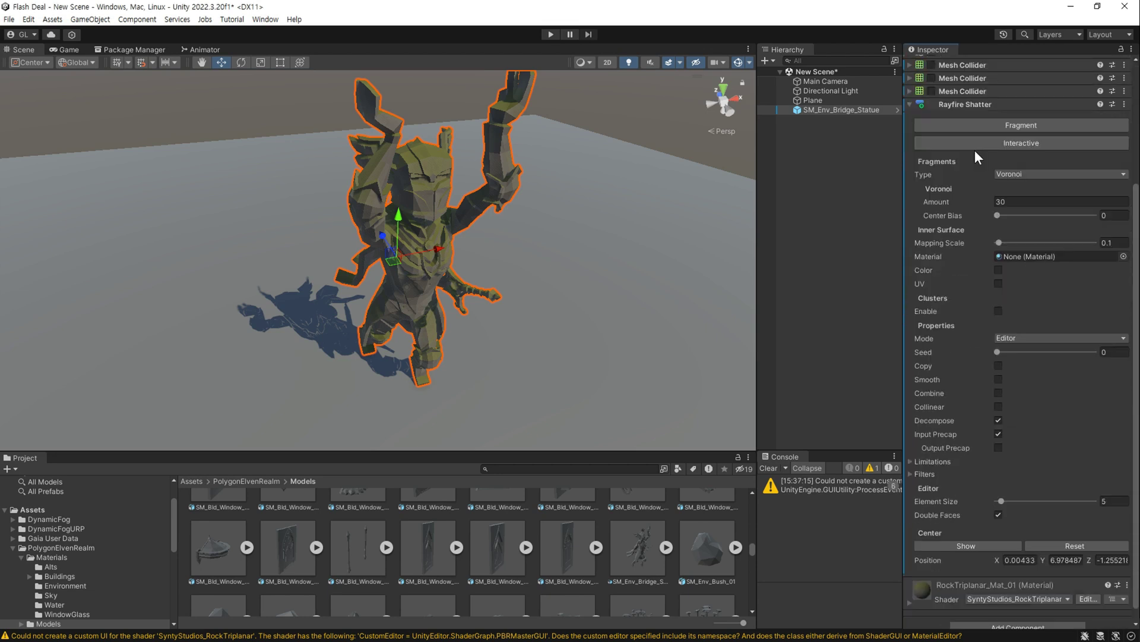
pyautogui.click(1014, 173)
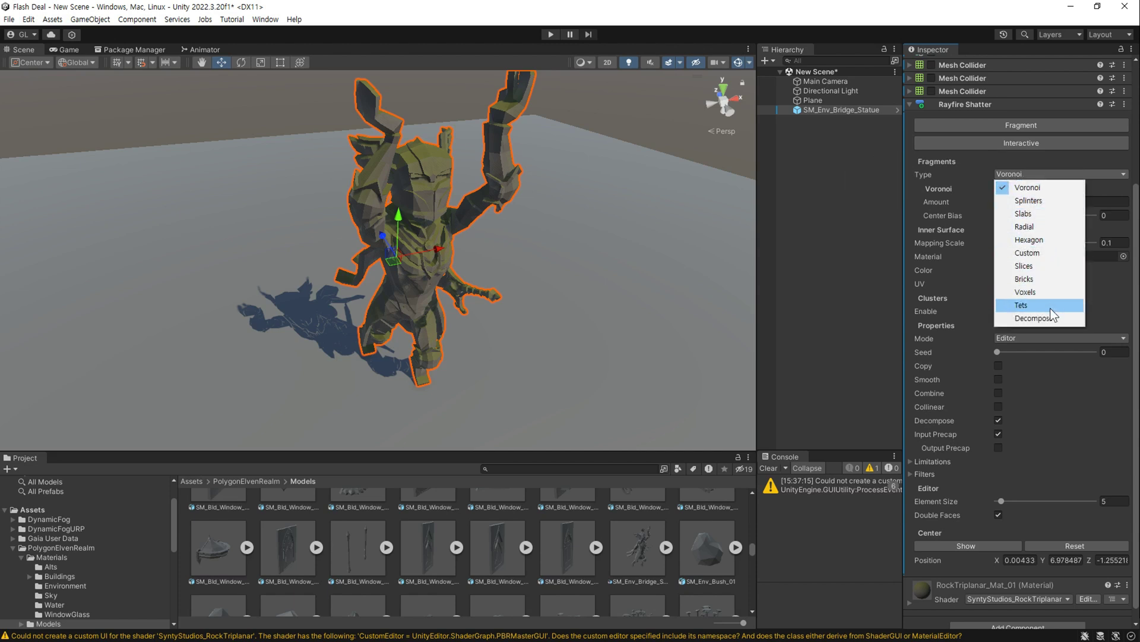
pyautogui.press('Escape')
pyautogui.click(1000, 202)
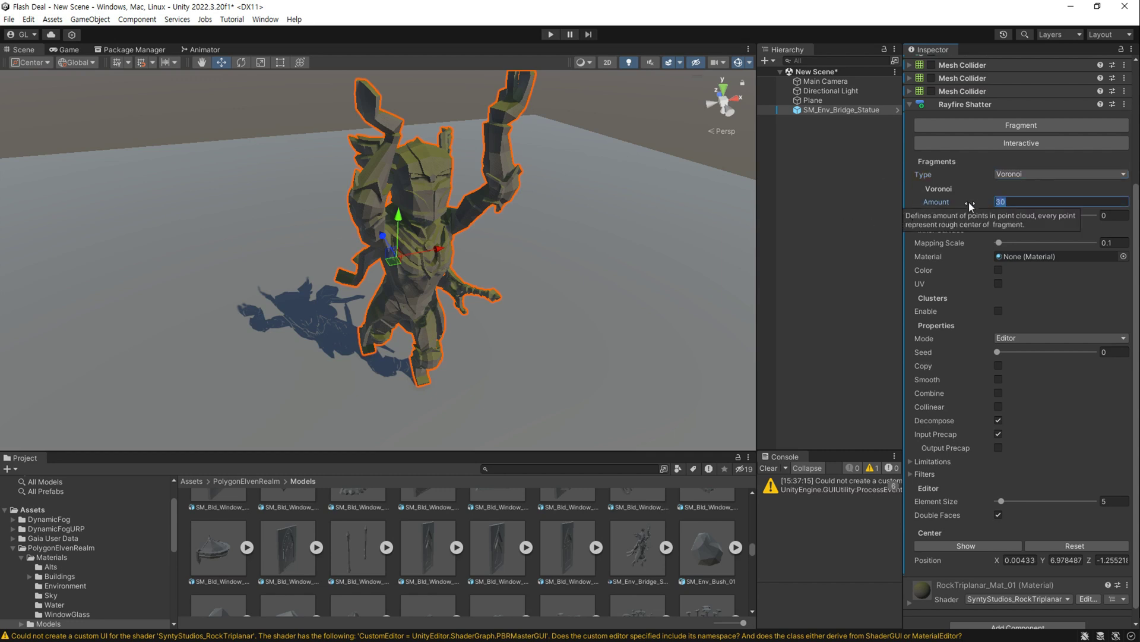
pyautogui.write('15')
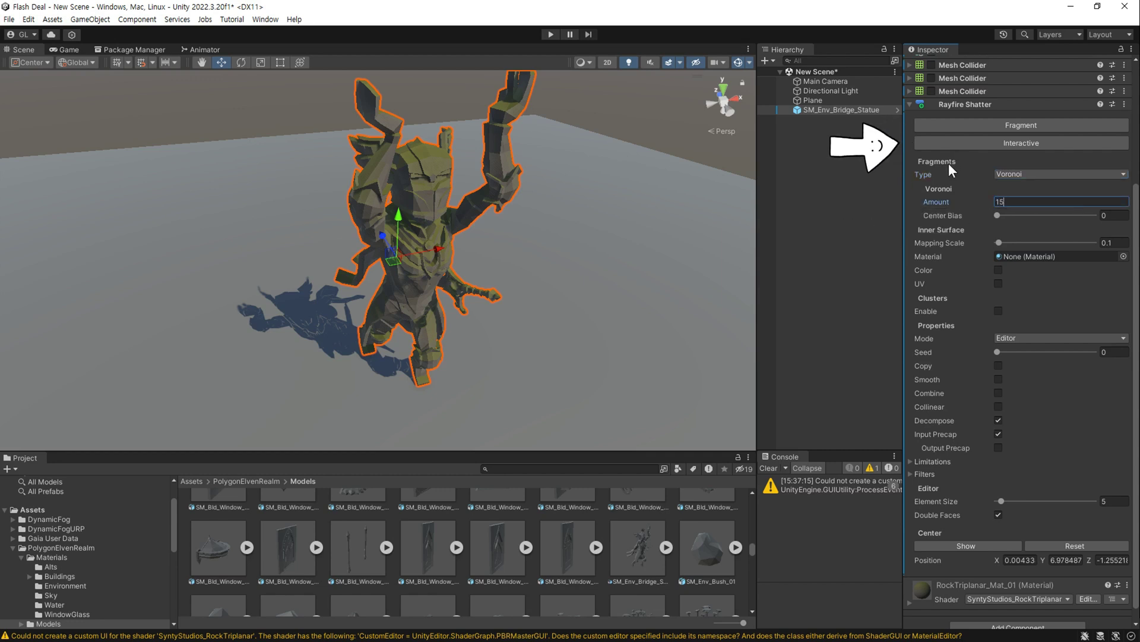
# Step: Run the interactive preview and raise Scale Preview to spread the fragments fully apart
pyautogui.click(942, 143)
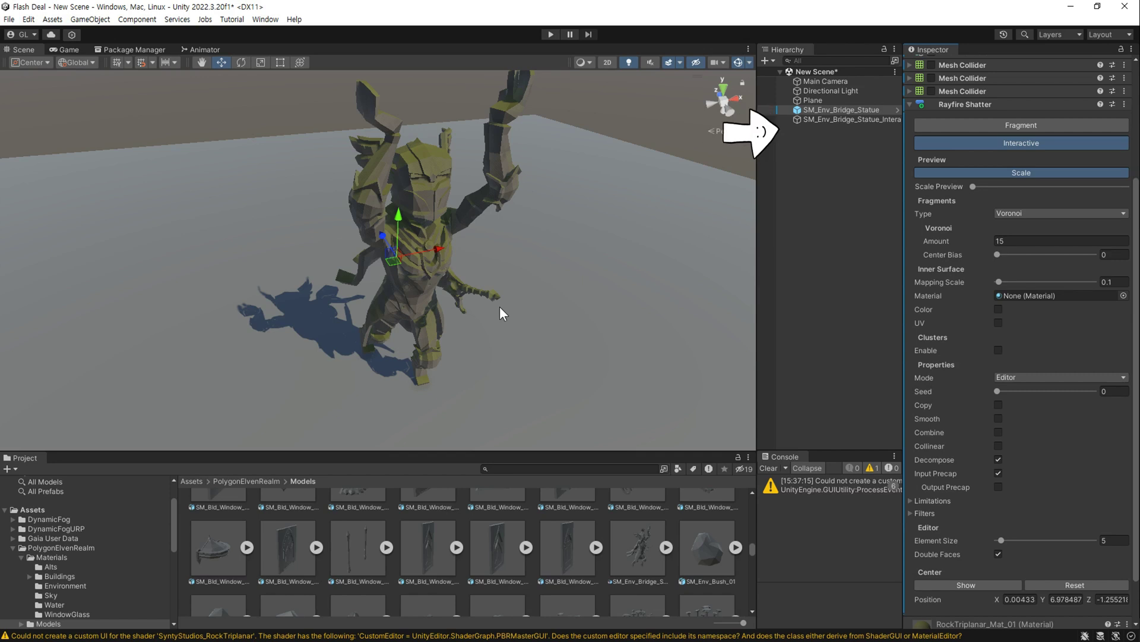
pyautogui.scroll(5, 500, 306)
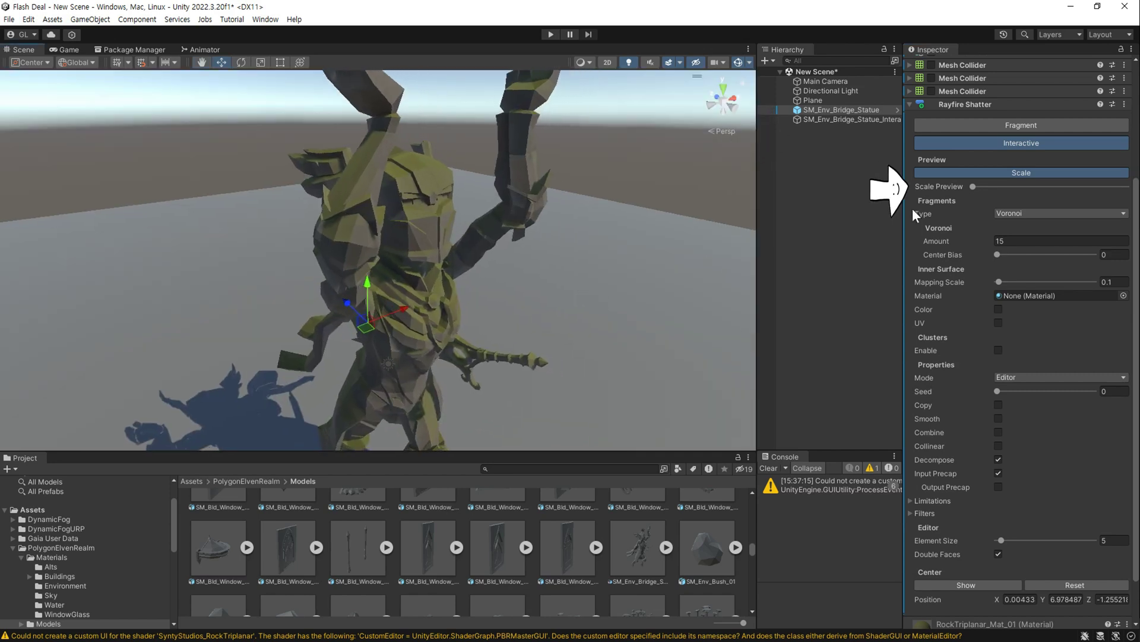
pyautogui.click(978, 187)
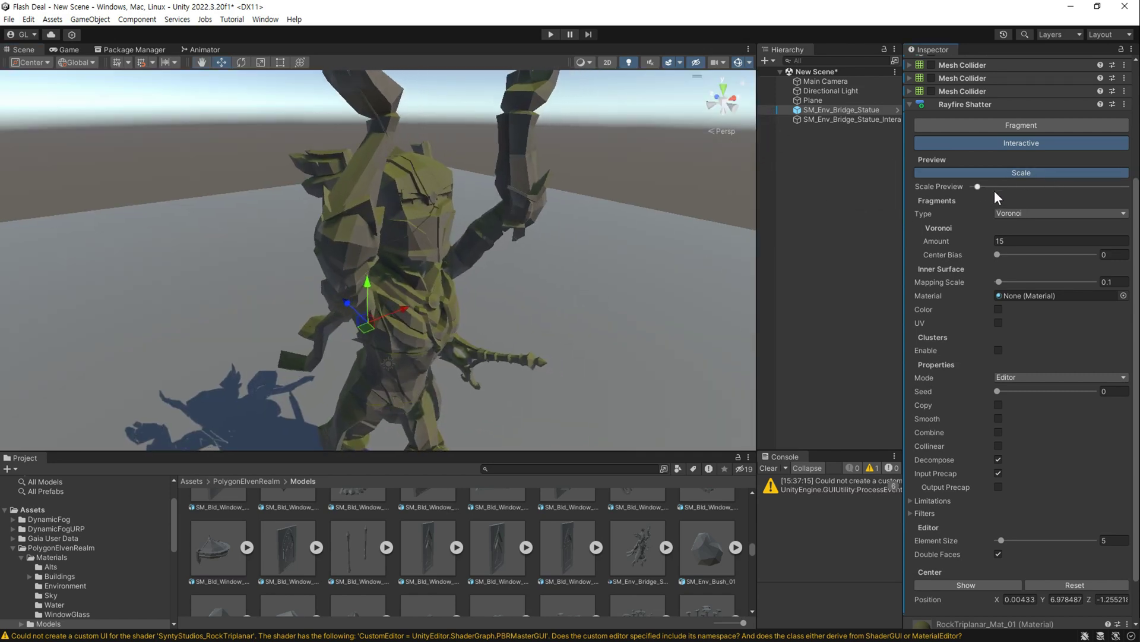
pyautogui.moveTo(978, 187); pyautogui.dragTo(992, 187)
pyautogui.click(1020, 187)
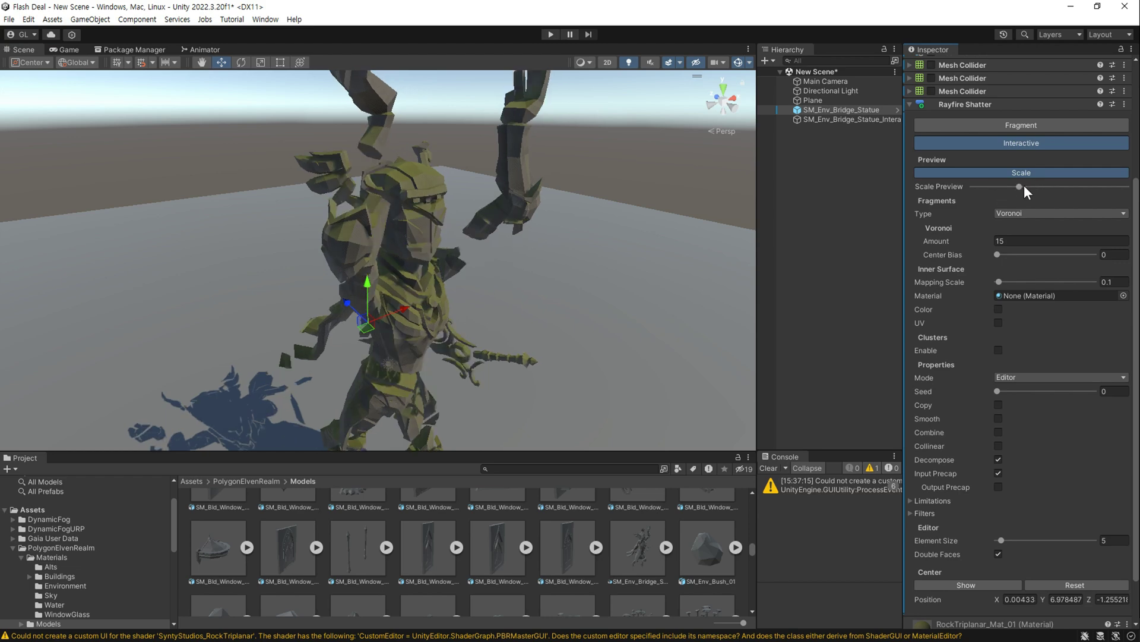
pyautogui.click(1054, 186)
pyautogui.click(1104, 186)
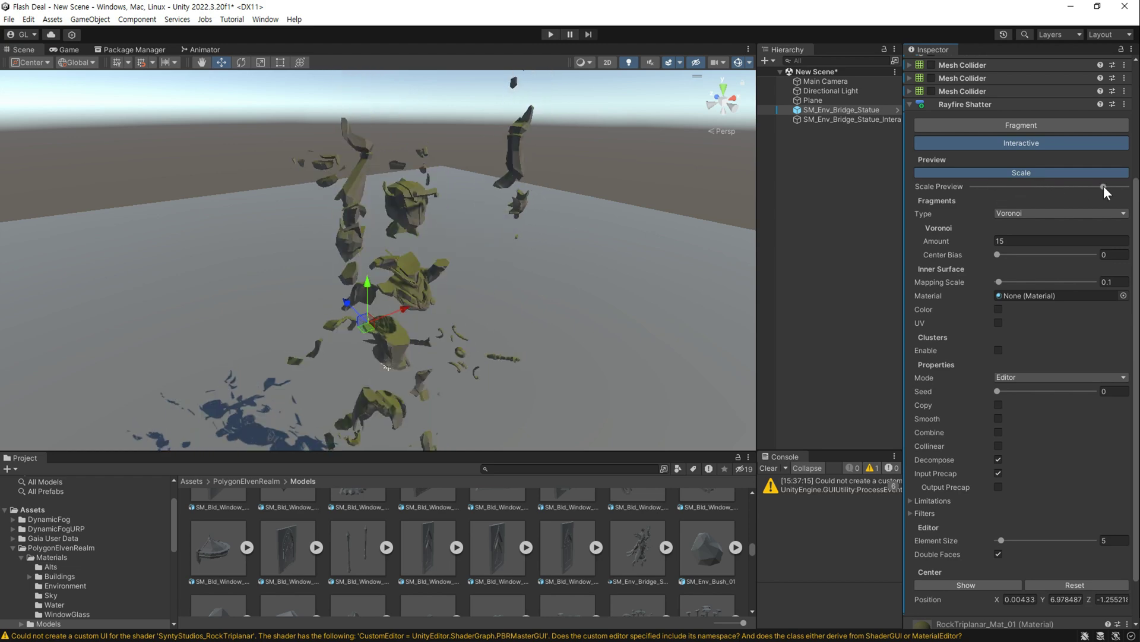
pyautogui.moveTo(509, 324); pyautogui.dragTo(475, 253, button='middle')
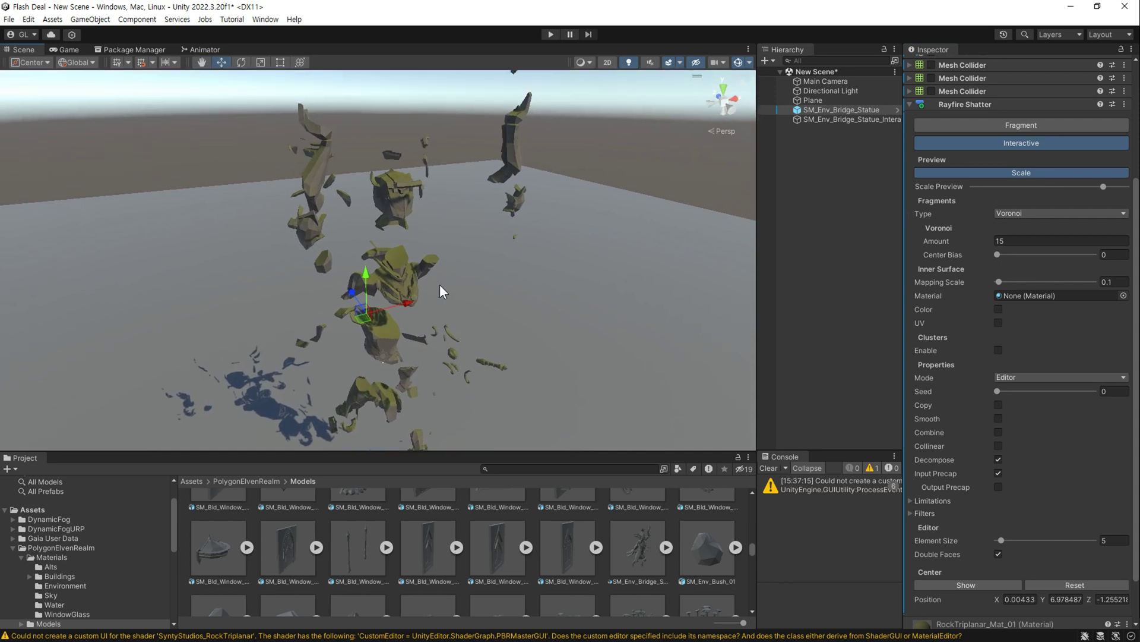
pyautogui.moveTo(475, 252)
pyautogui.keyDown('alt'); pyautogui.mouseDown()
pyautogui.moveTo(628, 340)
pyautogui.moveTo(441, 255)
pyautogui.mouseUp(); pyautogui.keyUp('alt')
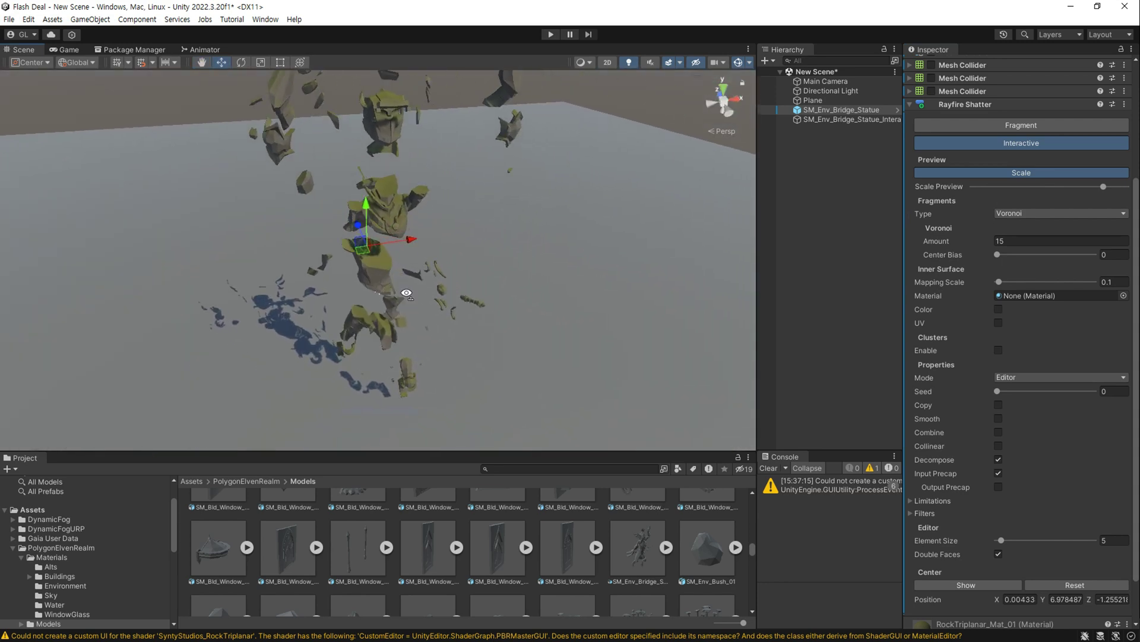
# Step: Shatter the bridge statue with Rayfire Shatter and move the fragment root aside to inspect it
pyautogui.keyDown('alt'); pyautogui.moveTo(440, 255); pyautogui.dragTo(522, 265); pyautogui.keyUp('alt')
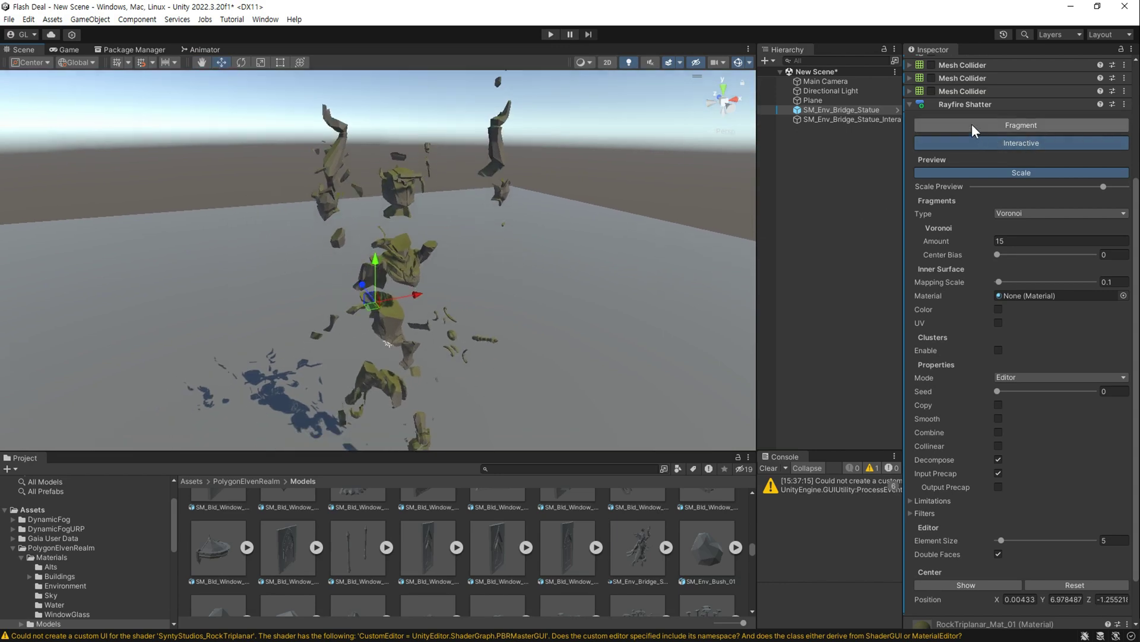
pyautogui.click(1007, 123)
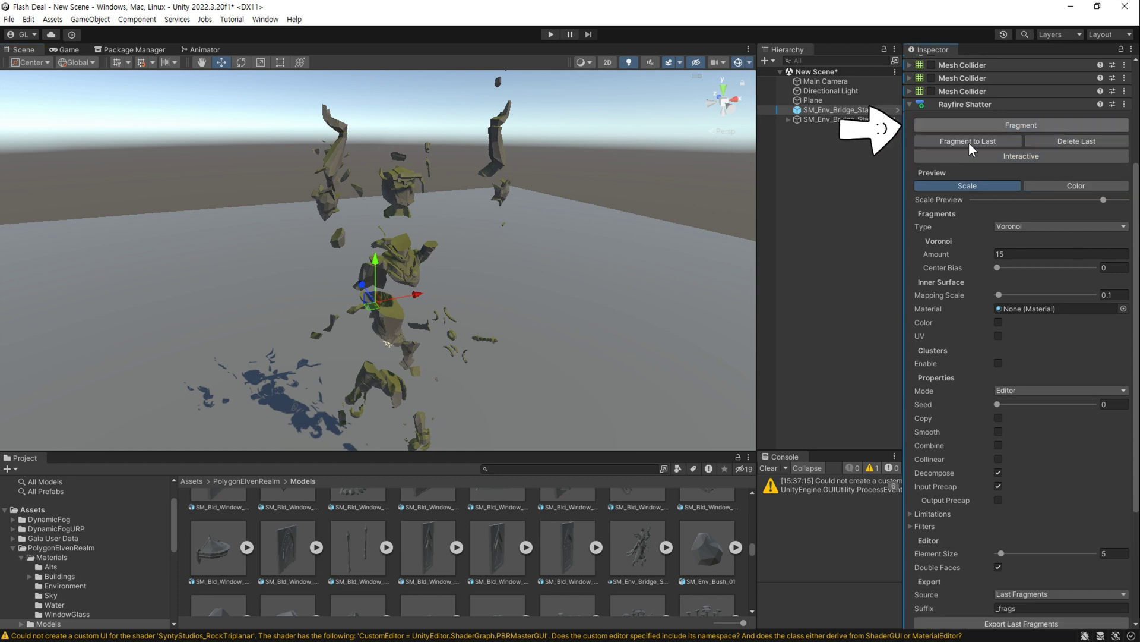
pyautogui.click(822, 119)
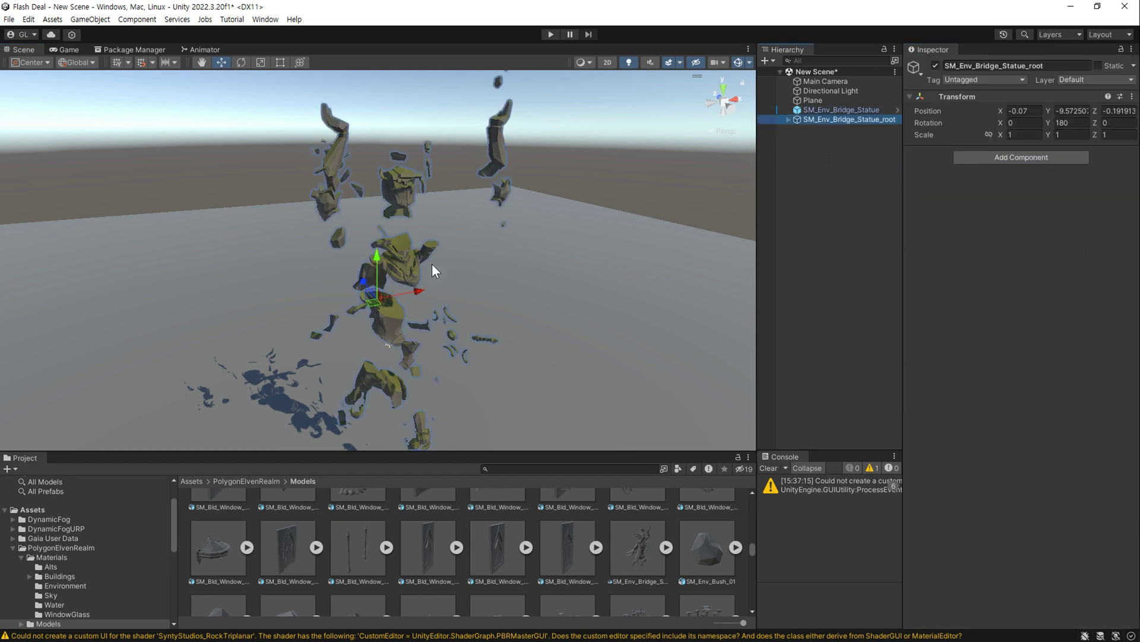
pyautogui.moveTo(427, 288); pyautogui.dragTo(432, 319)
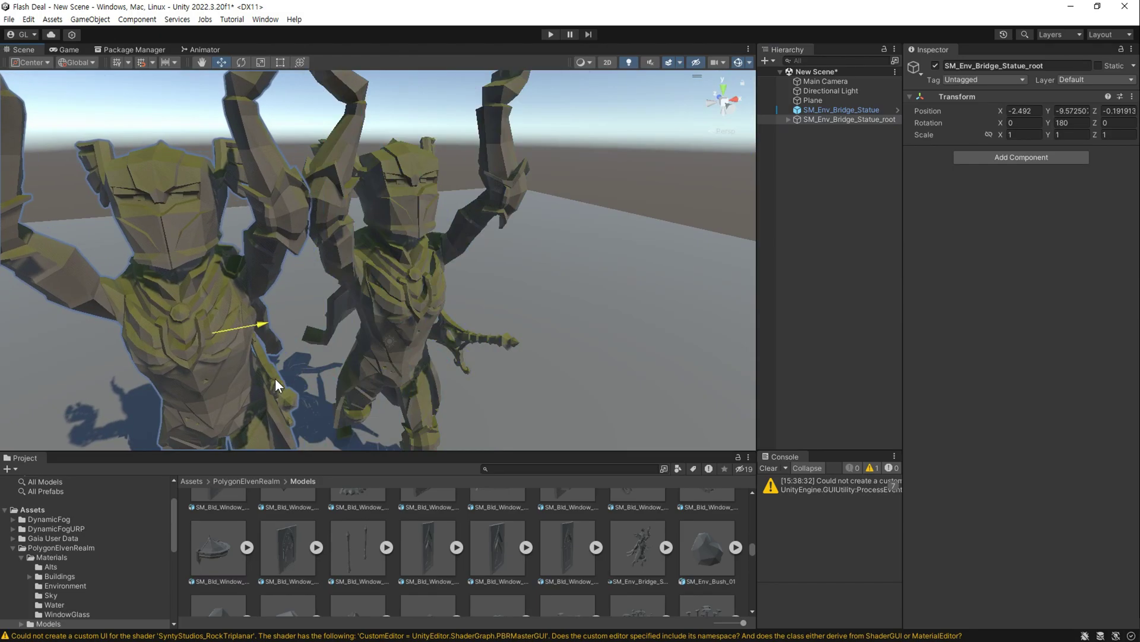
# Step: Delete the last fragment set, reshatter the statue, and select the new SM_Env_Bridge_Statue_root
pyautogui.click(842, 113)
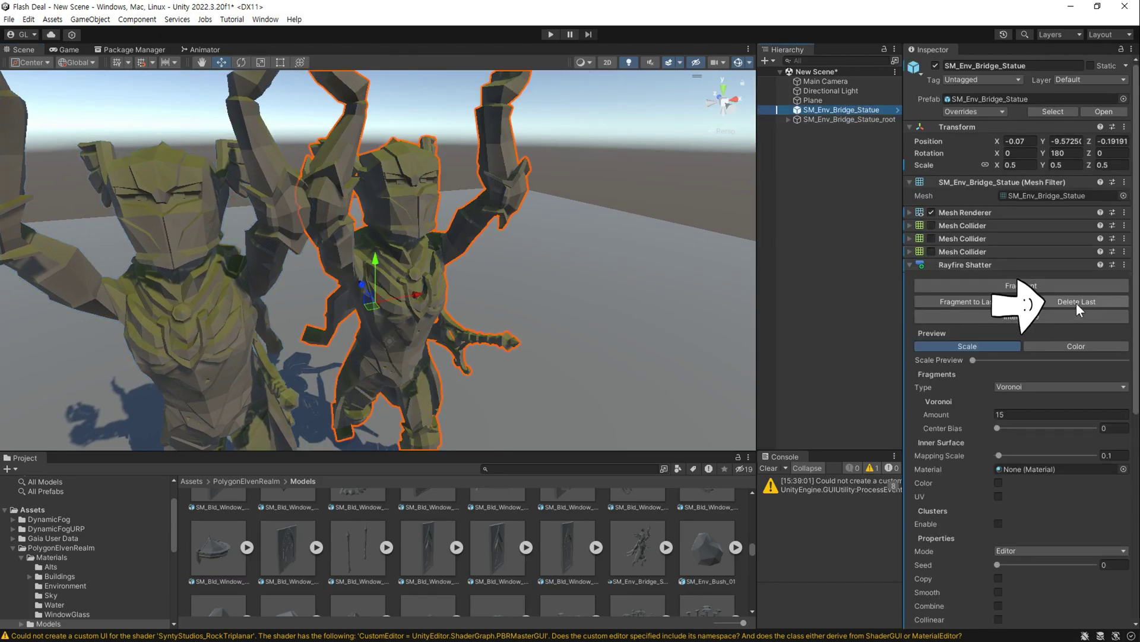
pyautogui.click(1079, 300)
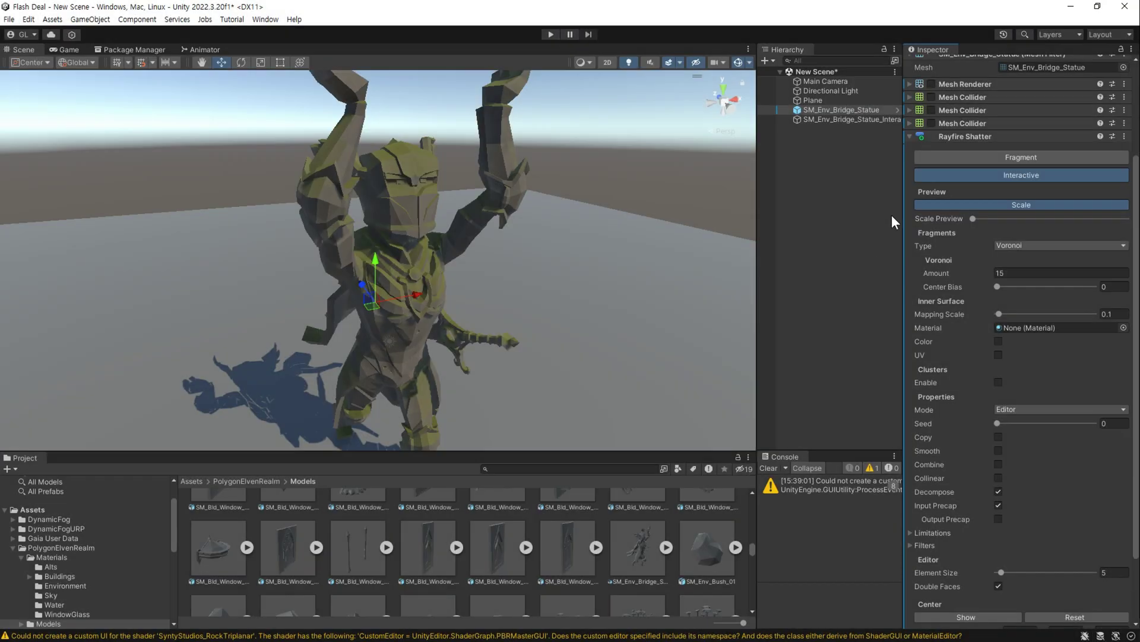
pyautogui.click(975, 158)
pyautogui.click(827, 120)
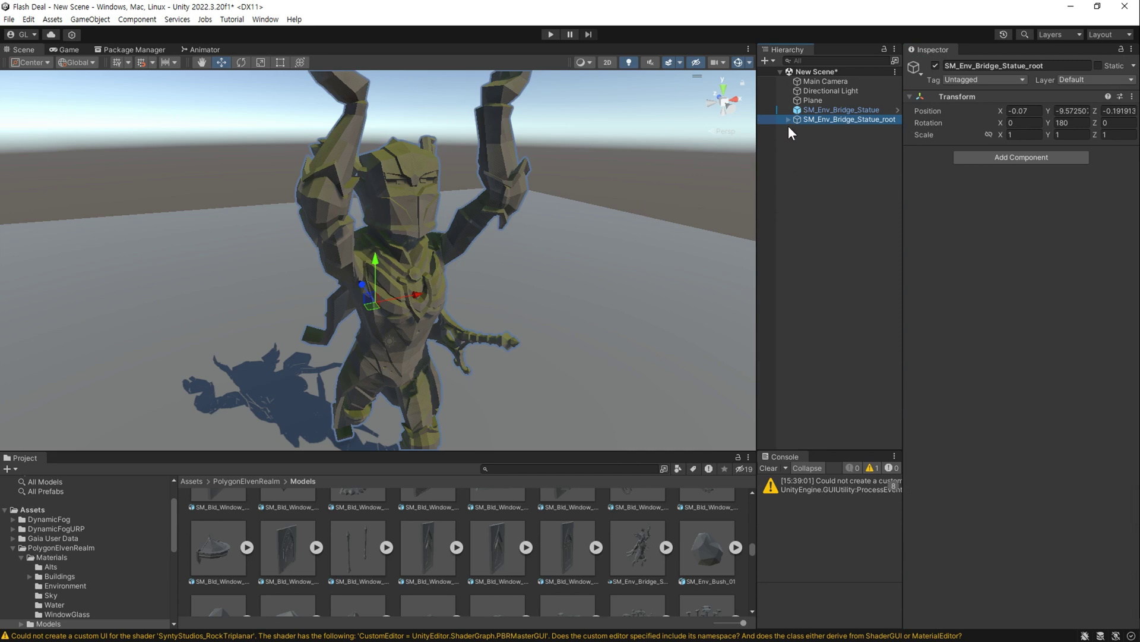
# Step: Select all 60 fragments under the root and add Mesh Colliders to them
pyautogui.click(788, 119)
pyautogui.click(832, 130)
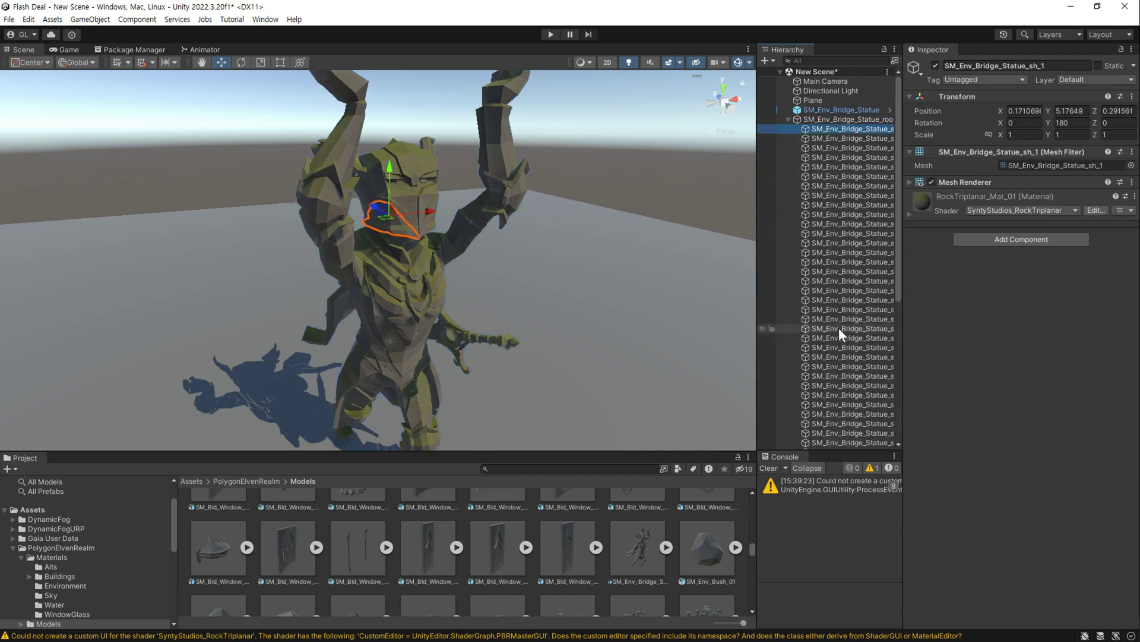
pyautogui.scroll(-5, 838, 327)
pyautogui.keyDown('shift'); pyautogui.click(857, 445); pyautogui.keyUp('shift')
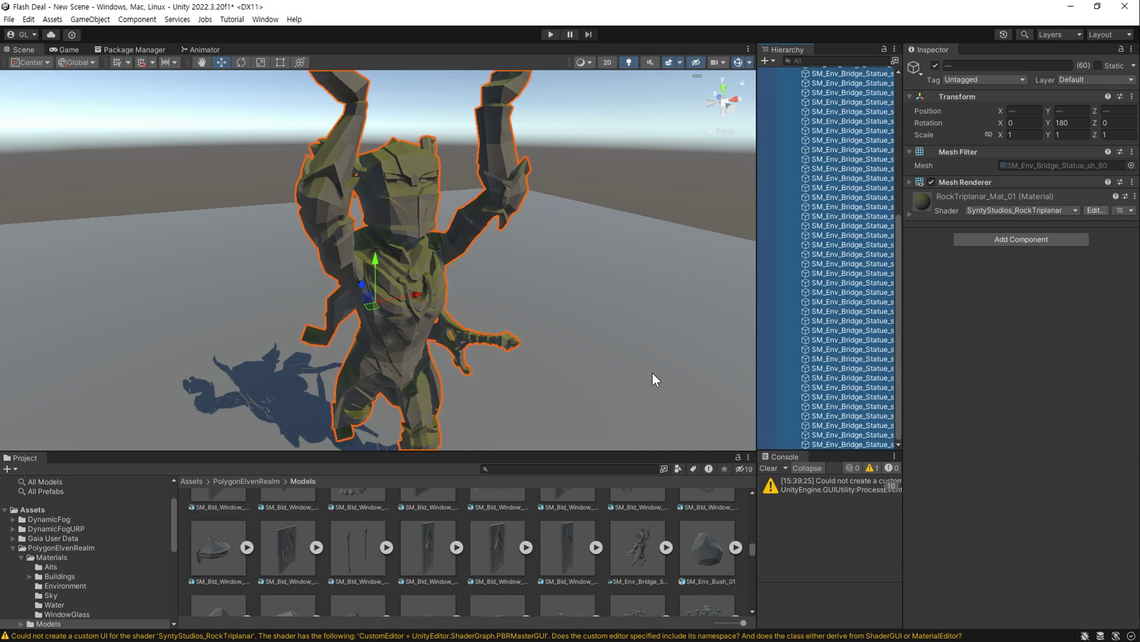
pyautogui.scroll(10, 828, 194)
pyautogui.click(841, 110)
pyautogui.click(788, 119)
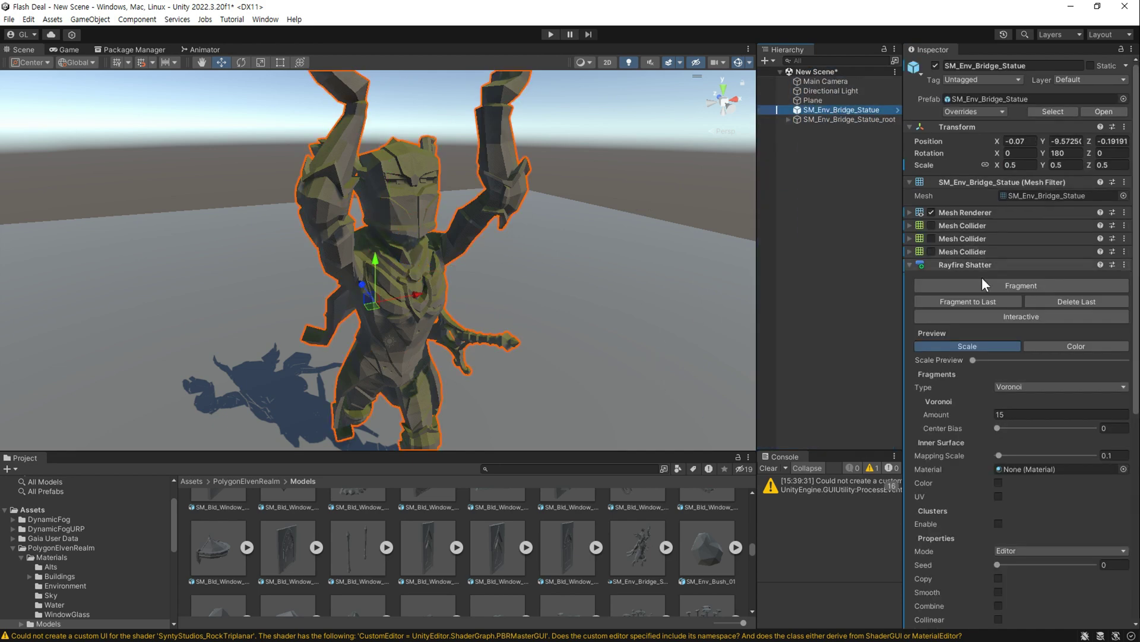
pyautogui.scroll(-15, 980, 274)
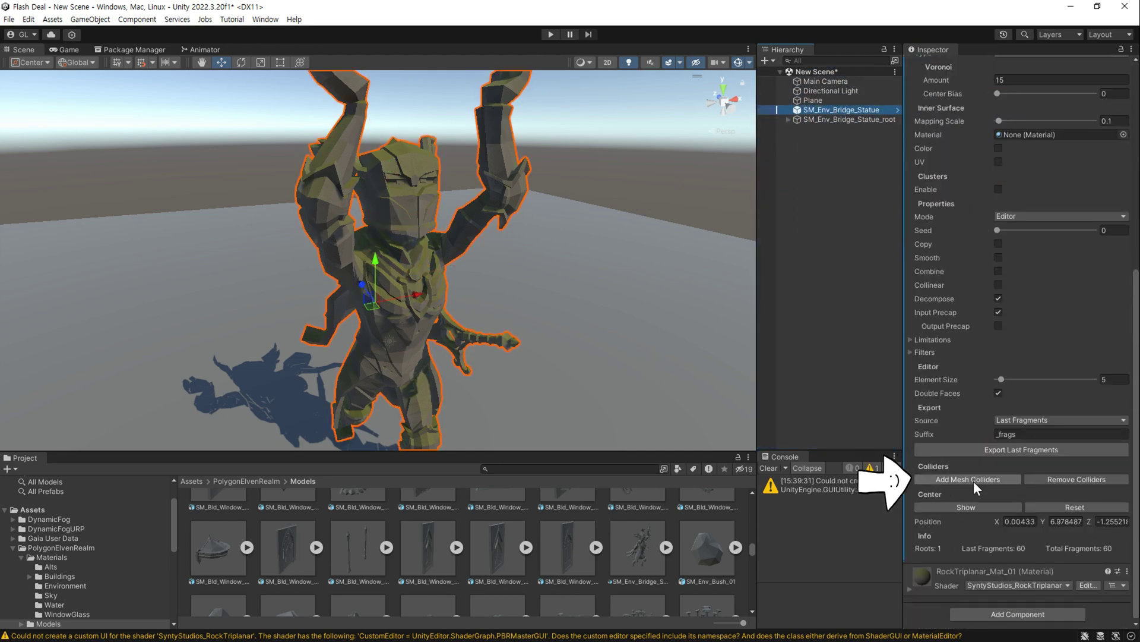
pyautogui.click(979, 480)
# Step: Confirm the fragments have colliders and deactivate the original intact SM_Env_Bridge_Statue
pyautogui.click(787, 119)
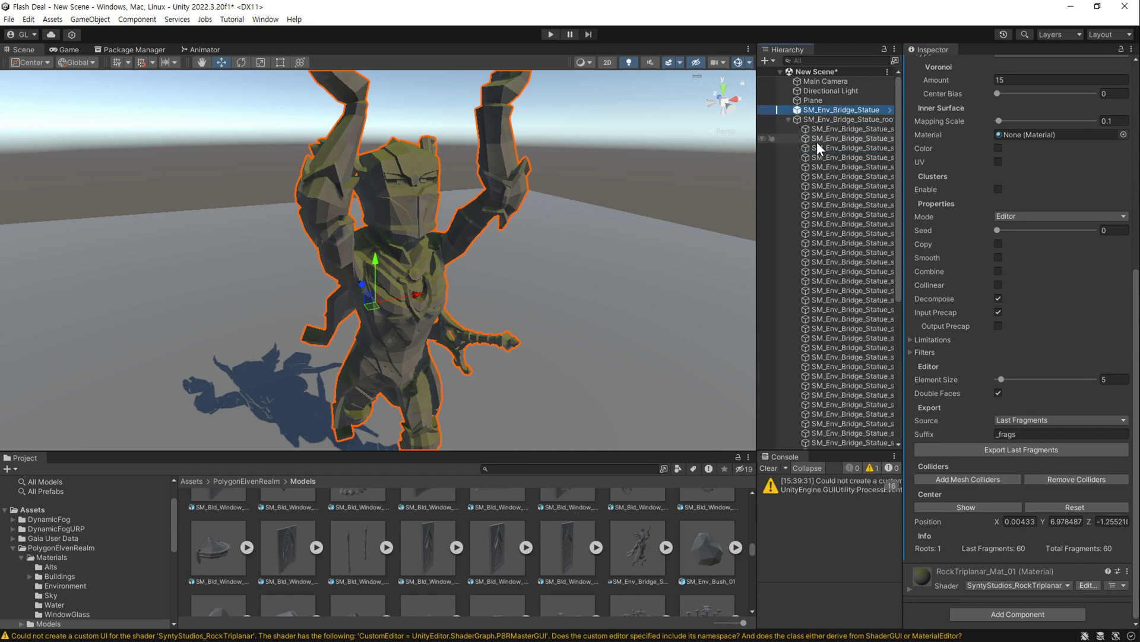
pyautogui.click(831, 129)
pyautogui.click(862, 252)
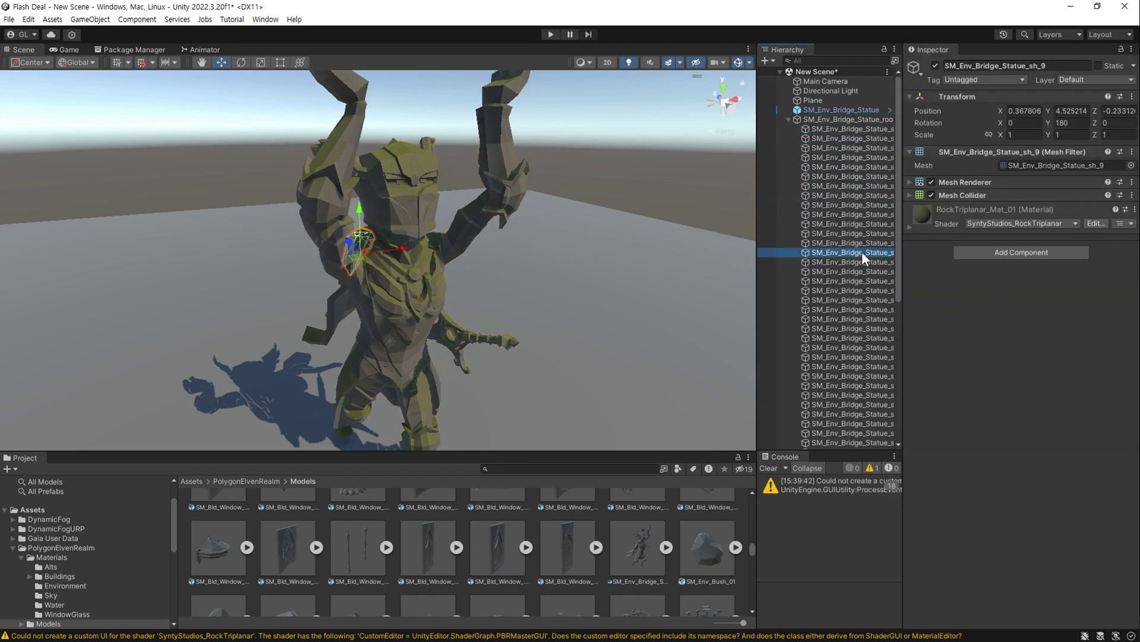
pyautogui.click(827, 111)
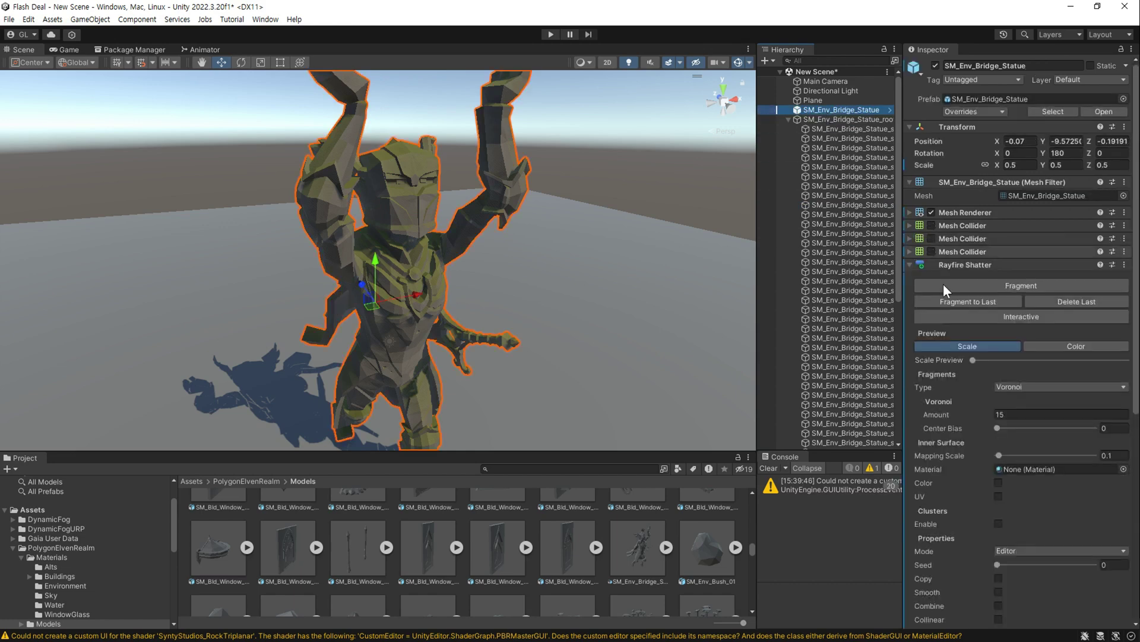
pyautogui.click(935, 65)
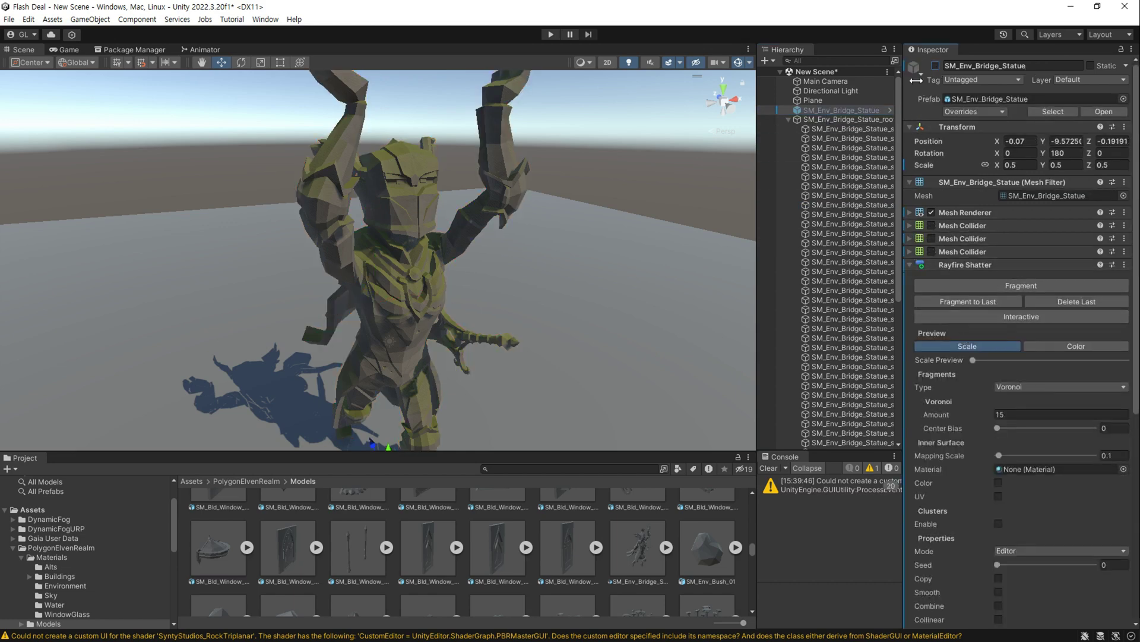
pyautogui.click(832, 120)
# Step: Select all statue fragments and add a Rigidbody component to them
pyautogui.click(835, 129)
pyautogui.scroll(-5, 834, 348)
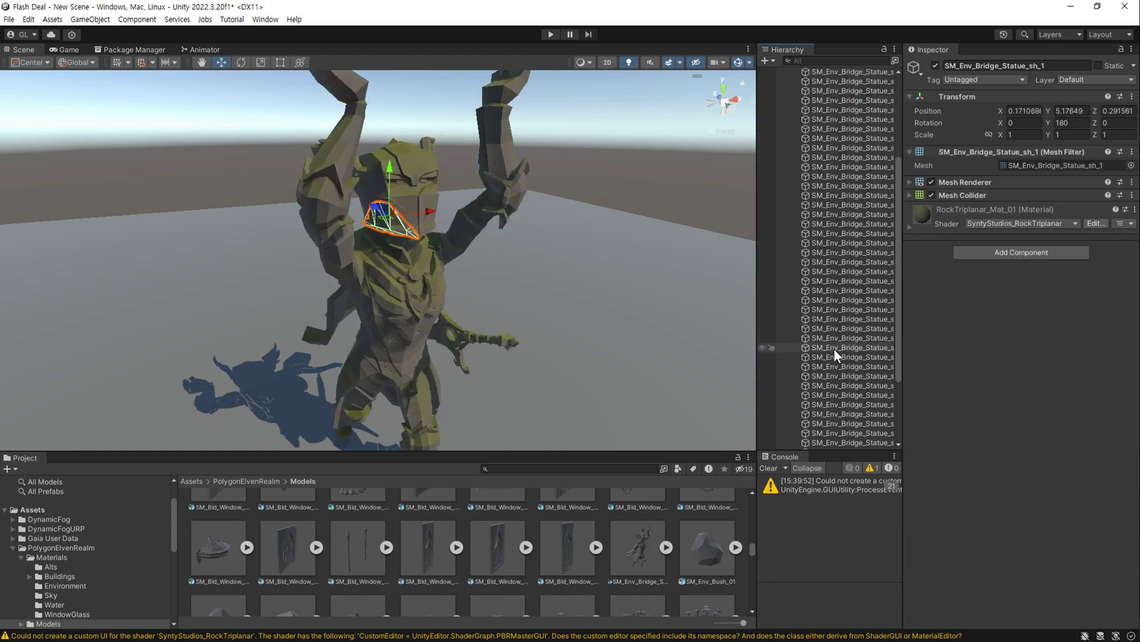
pyautogui.keyDown('shift'); pyautogui.click(839, 443); pyautogui.keyUp('shift')
pyautogui.click(983, 251)
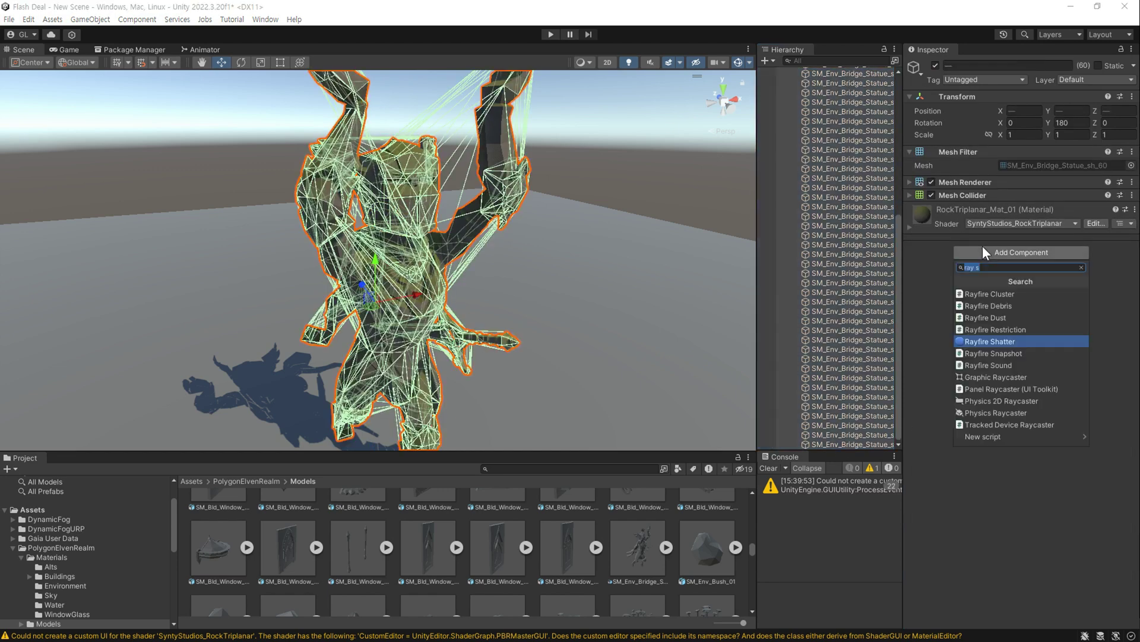
pyautogui.write('ri')
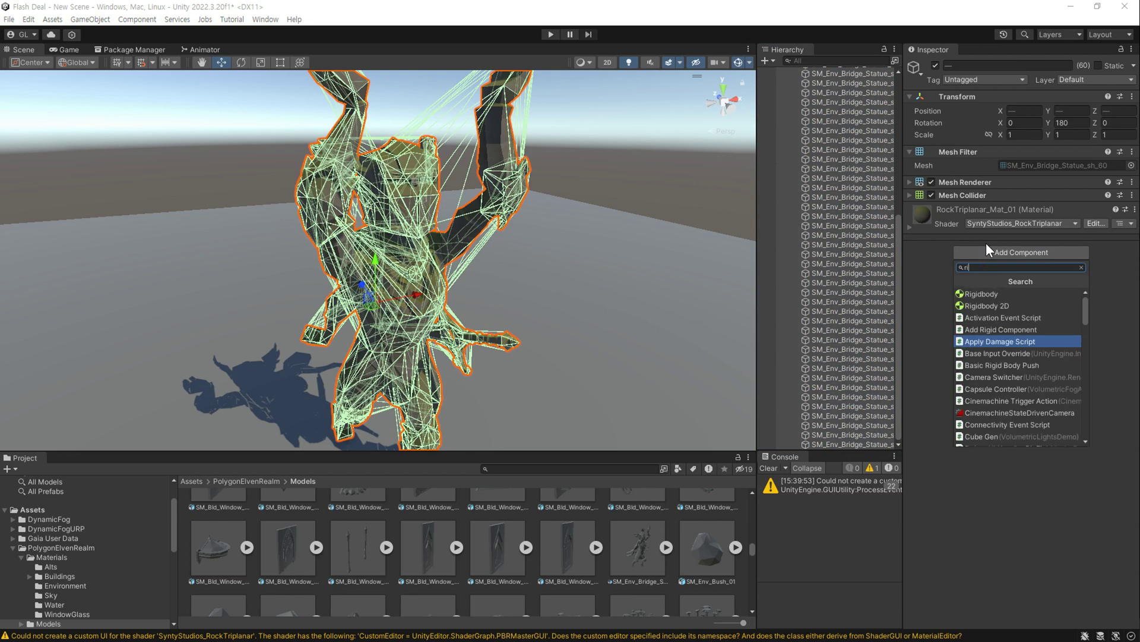
pyautogui.click(982, 293)
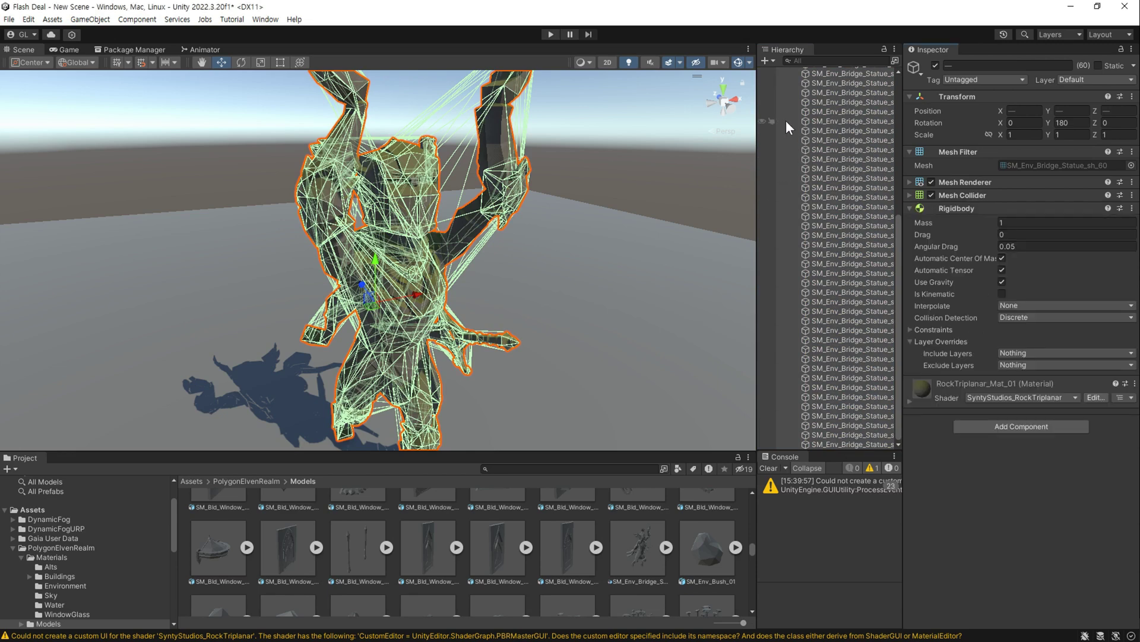
# Step: Play the scene to watch the statue collapse into pieces, then stop Play mode
pyautogui.scroll(-6, 628, 268)
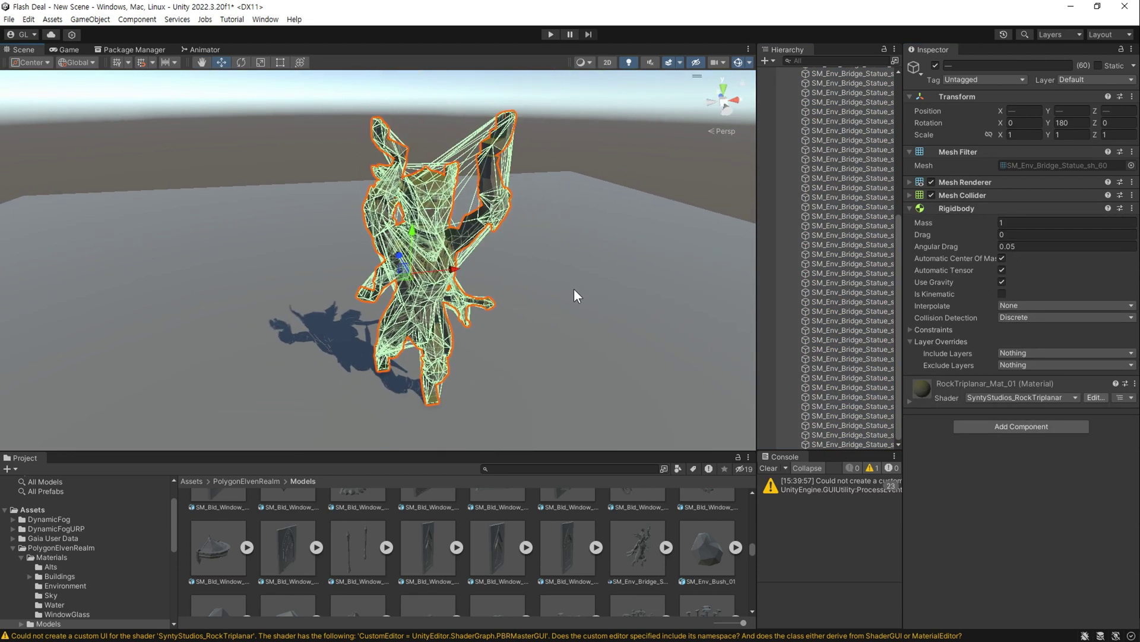
pyautogui.hotkey('ctrl', 'p')
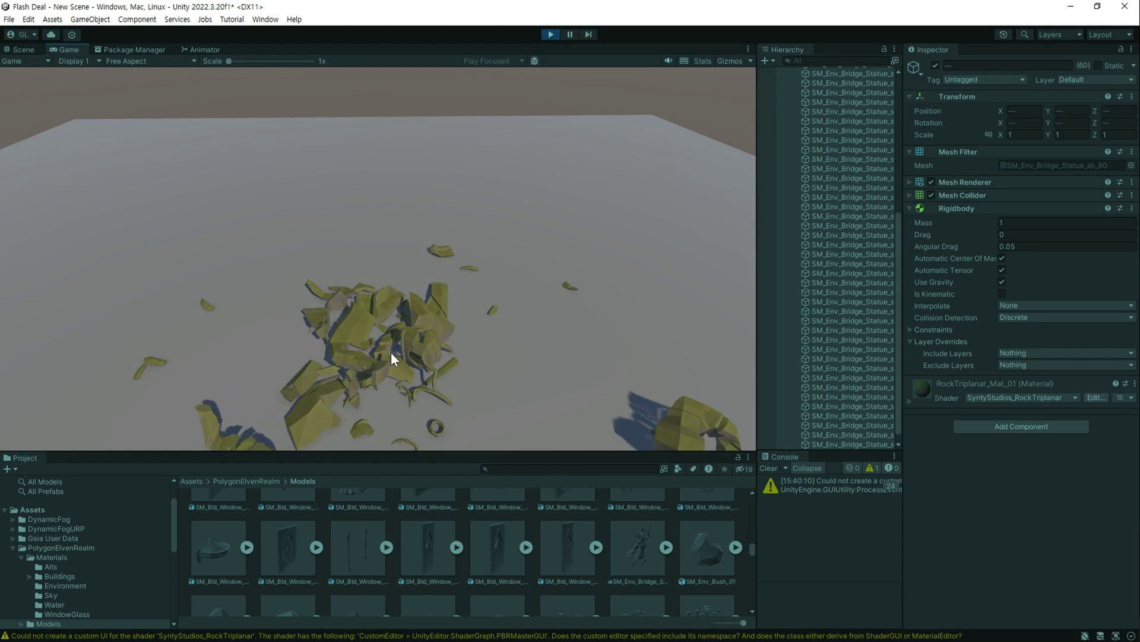
pyautogui.click(32, 53)
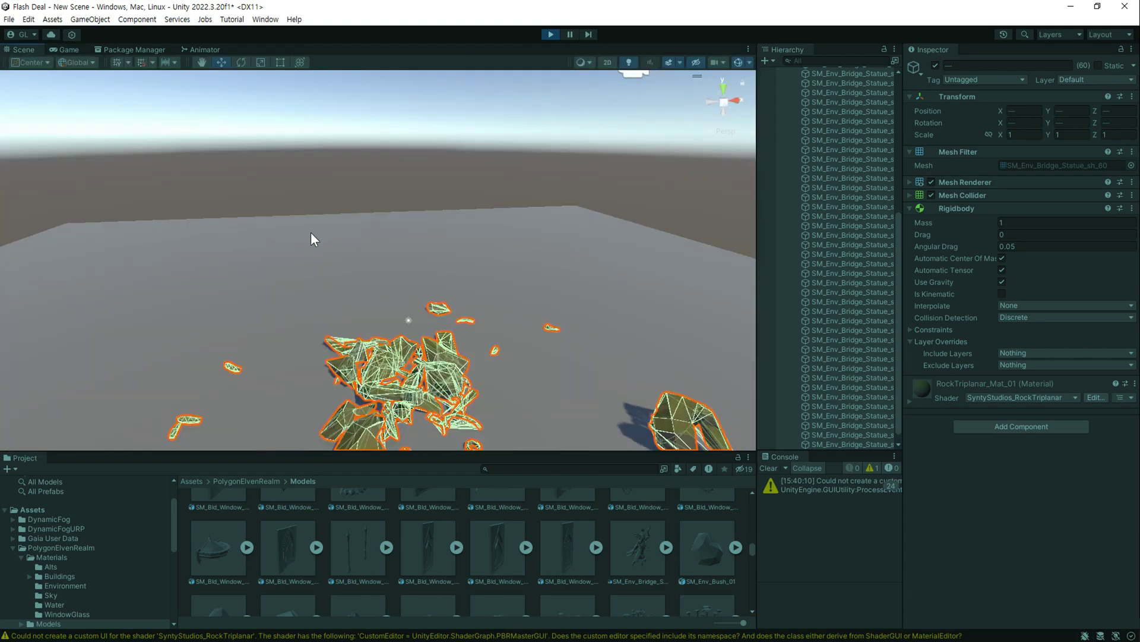
pyautogui.moveTo(311, 232)
pyautogui.mouseDown(button='right')
pyautogui.moveTo(546, 279)
pyautogui.moveTo(547, 71)
pyautogui.mouseUp(button='right')
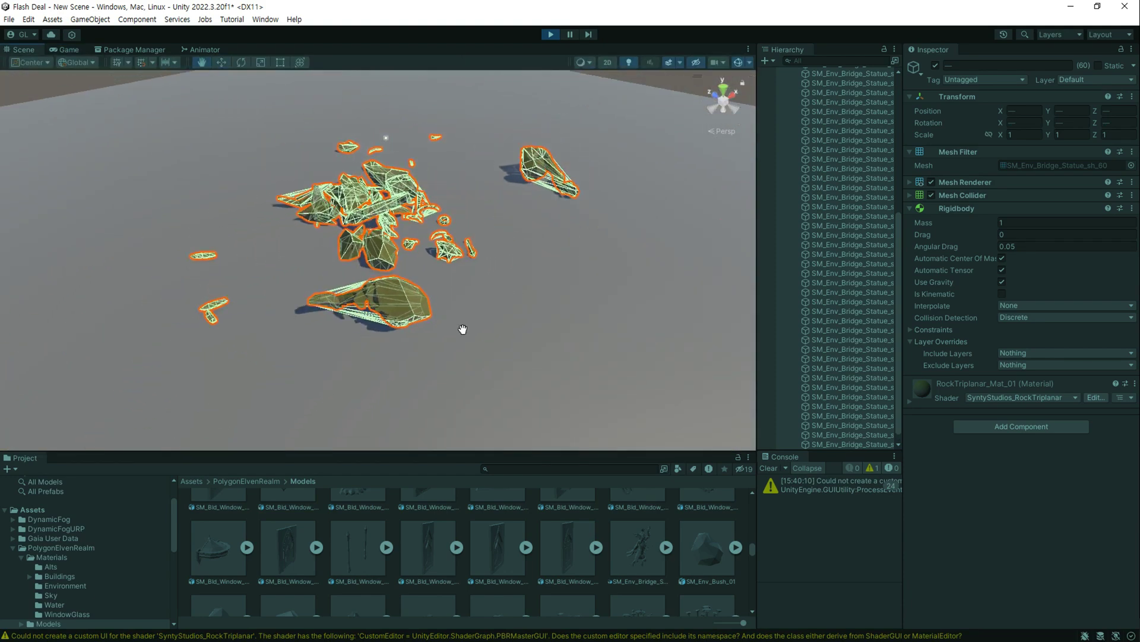
pyautogui.click(550, 34)
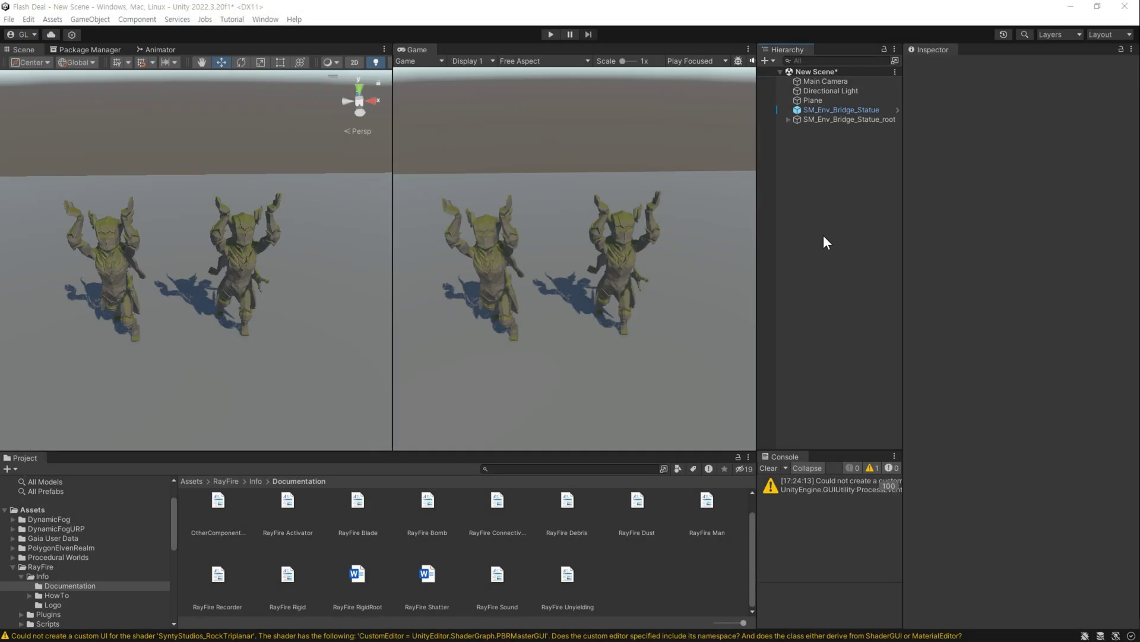
pyautogui.click(830, 119)
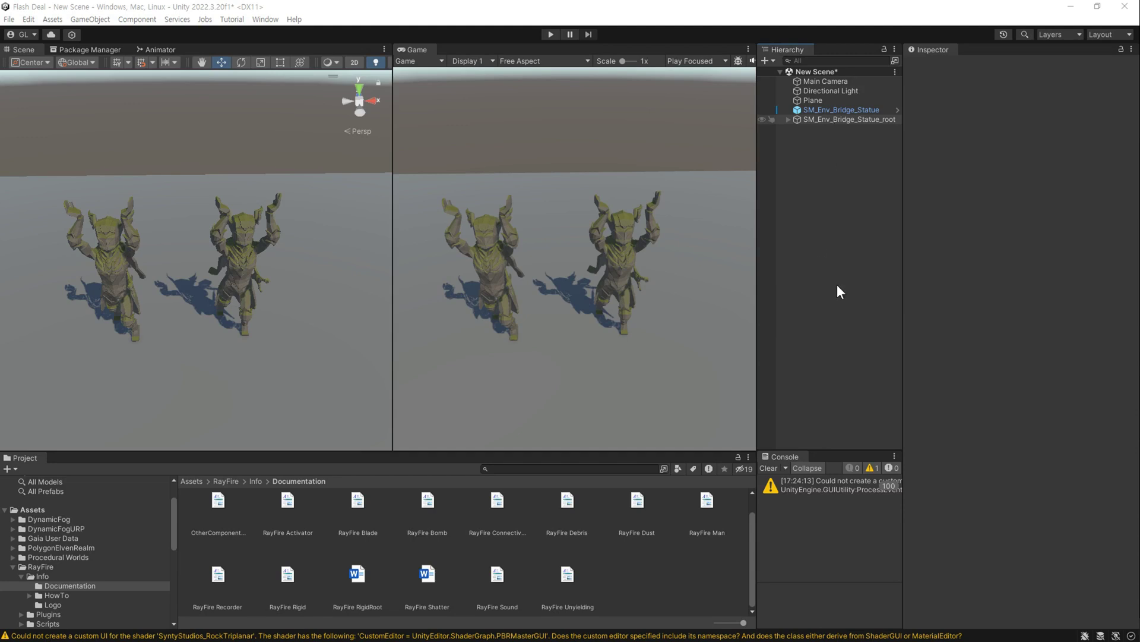
pyautogui.click(997, 158)
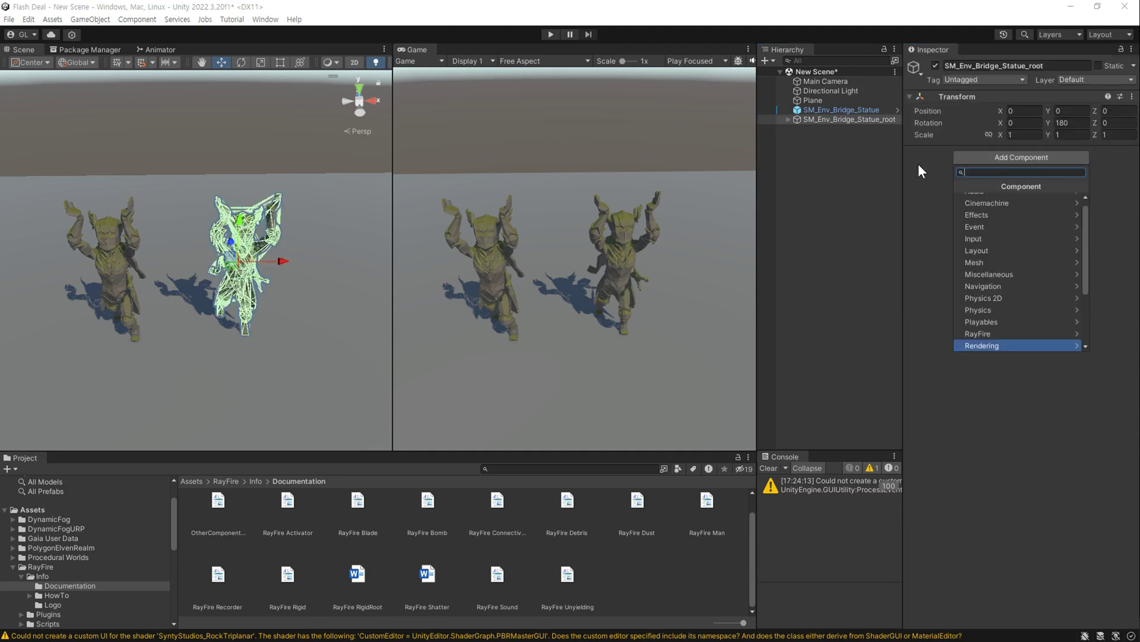
pyautogui.write('ray')
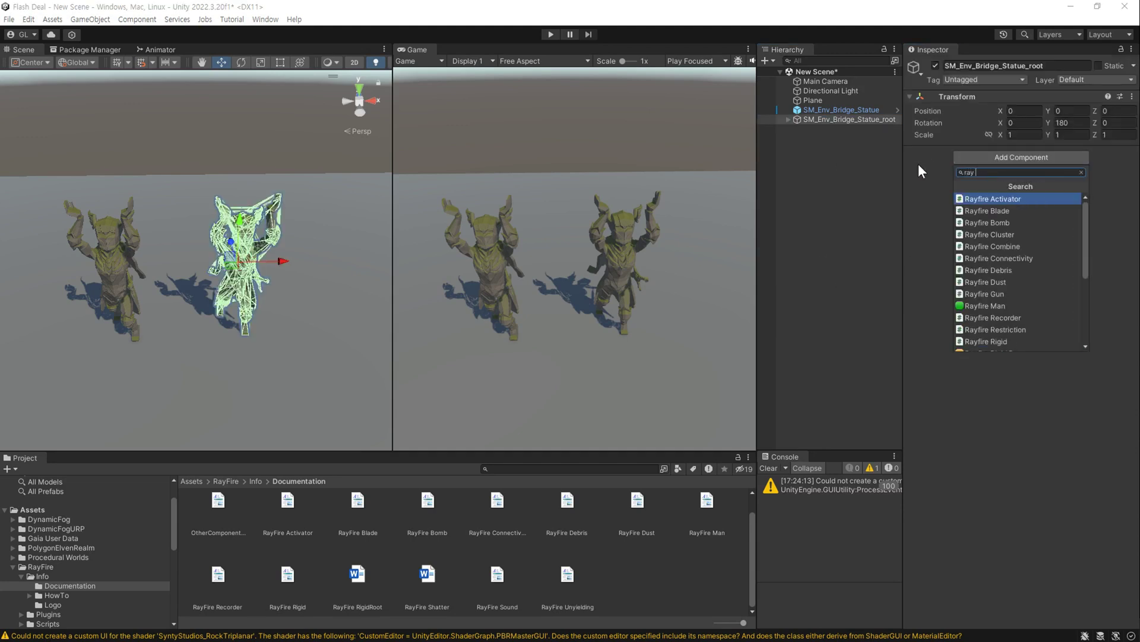
pyautogui.write(' ri')
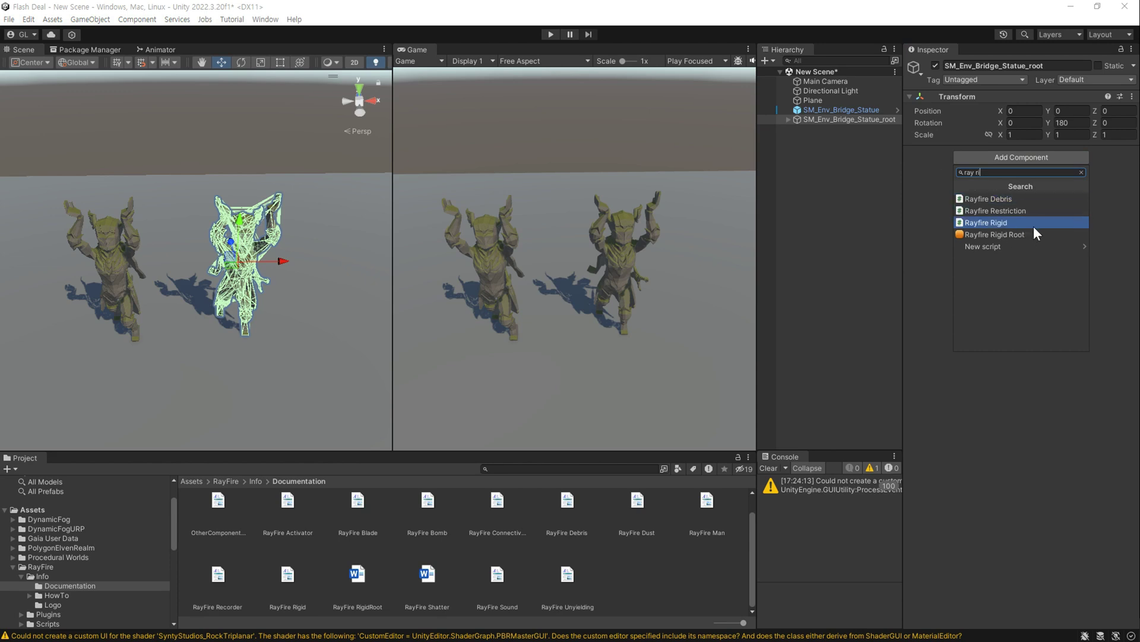
pyautogui.click(1035, 227)
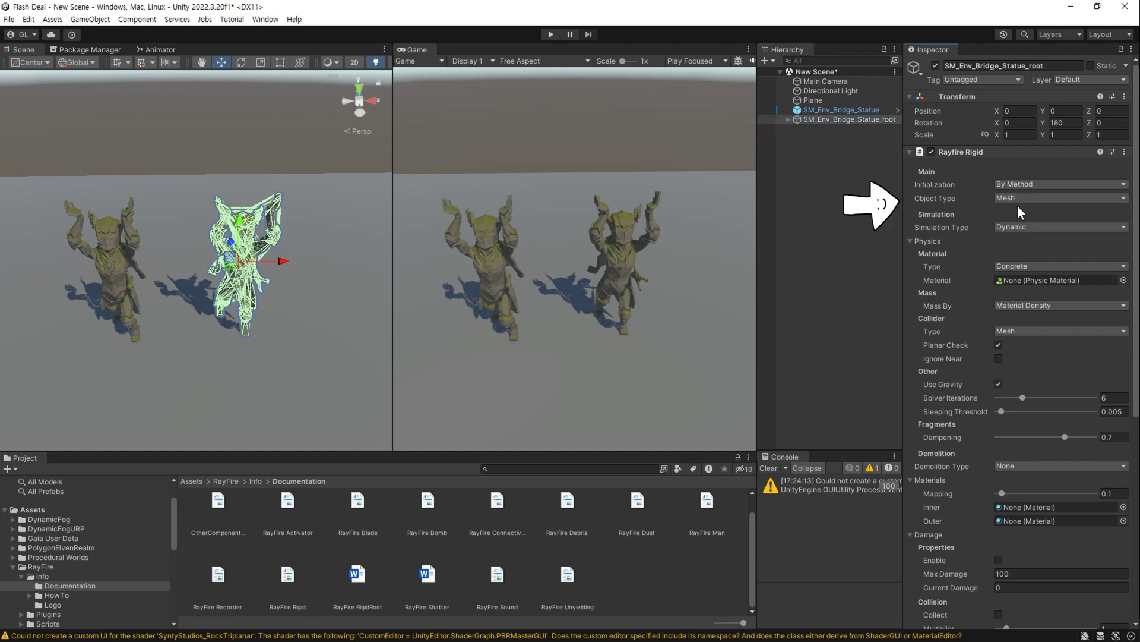
pyautogui.click(1017, 198)
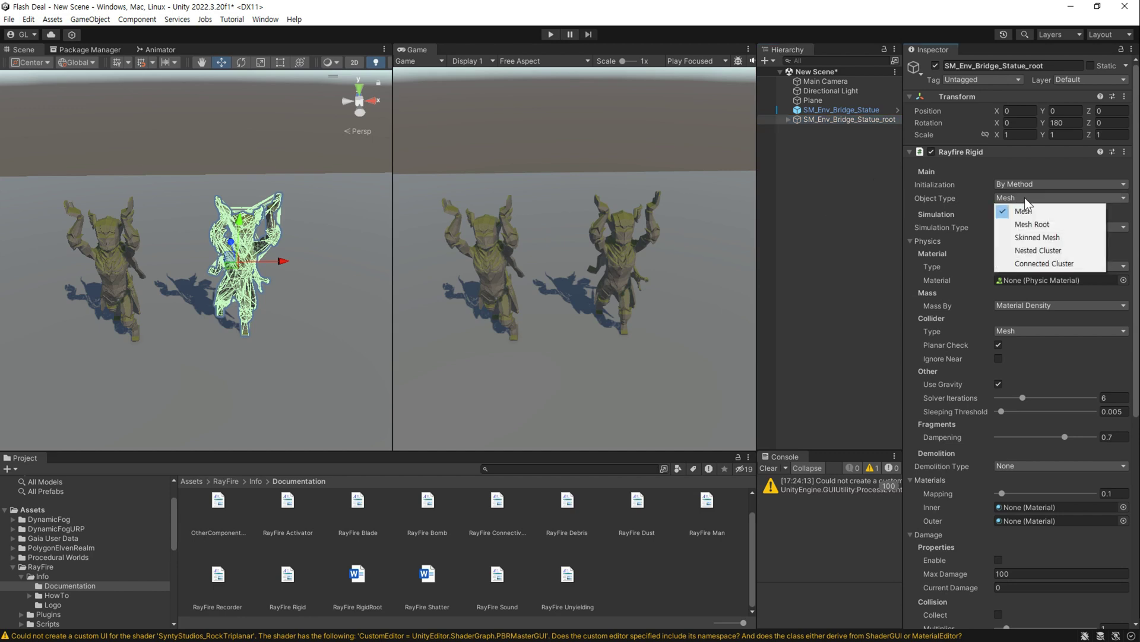
pyautogui.click(1067, 226)
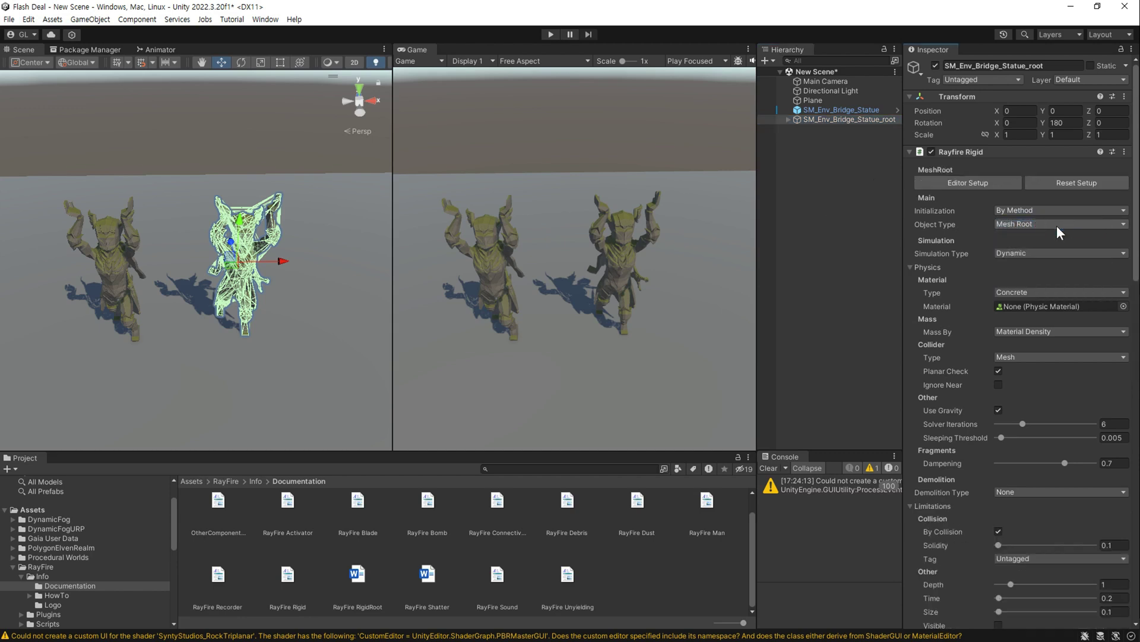
pyautogui.click(789, 120)
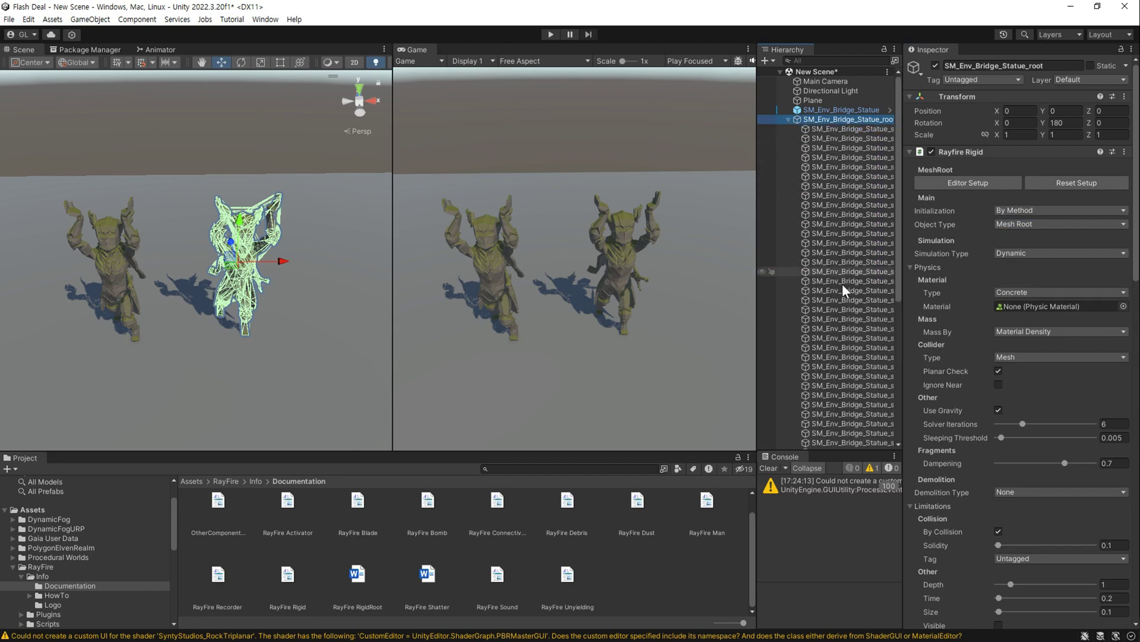
pyautogui.click(789, 119)
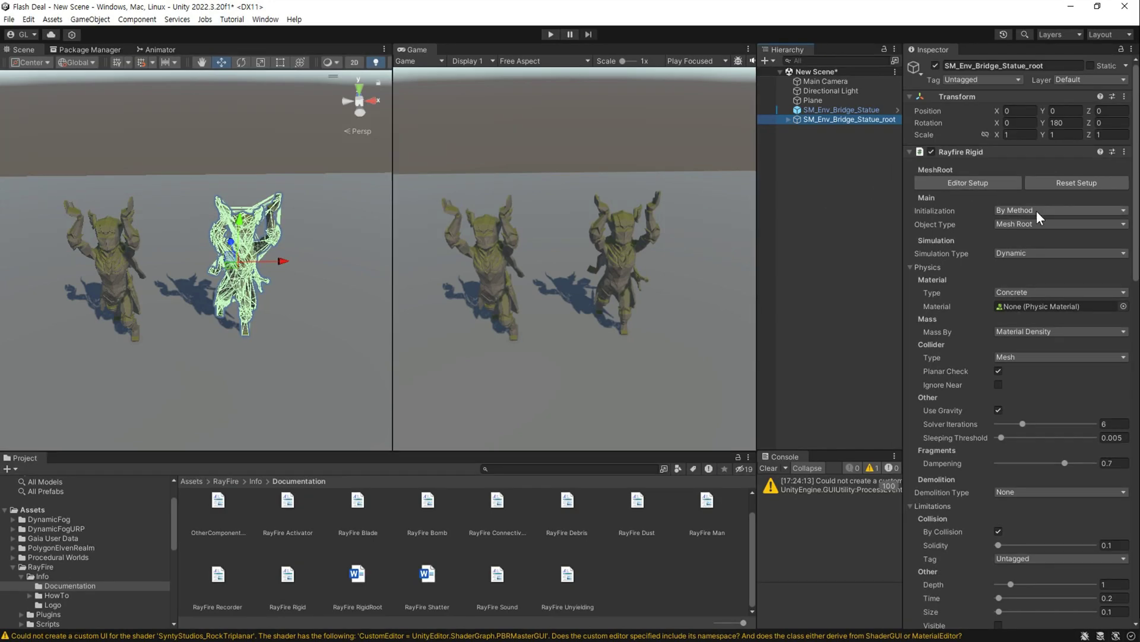
# Step: Set Rayfire Rigid Initialization to At Start and play the scene to test the collapse
pyautogui.click(1037, 212)
pyautogui.click(1039, 234)
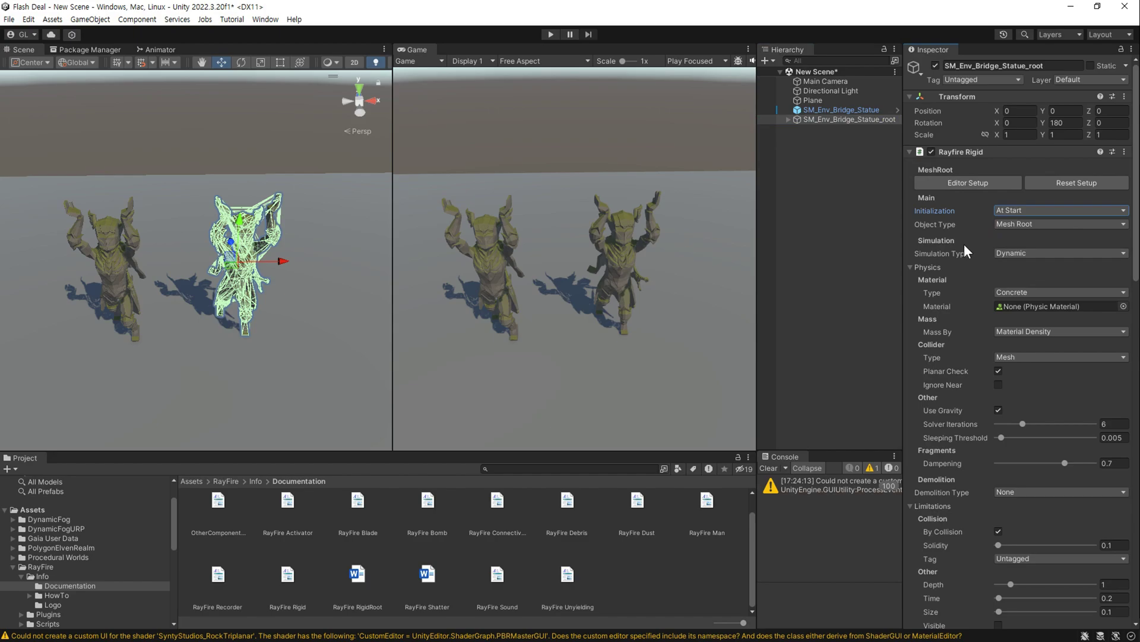
pyautogui.hotkey('ctrl', 'p')
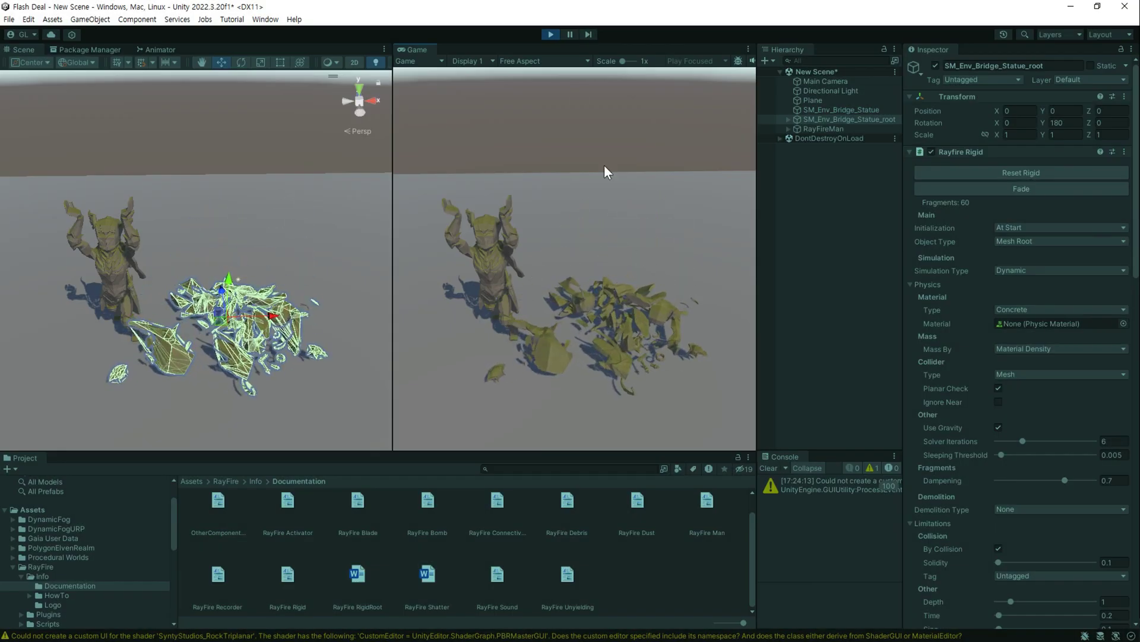
# Step: Stop Play mode and set the statue root's Simulation Type to Sleeping
pyautogui.hotkey('ctrl', 'p')
pyautogui.click(1038, 254)
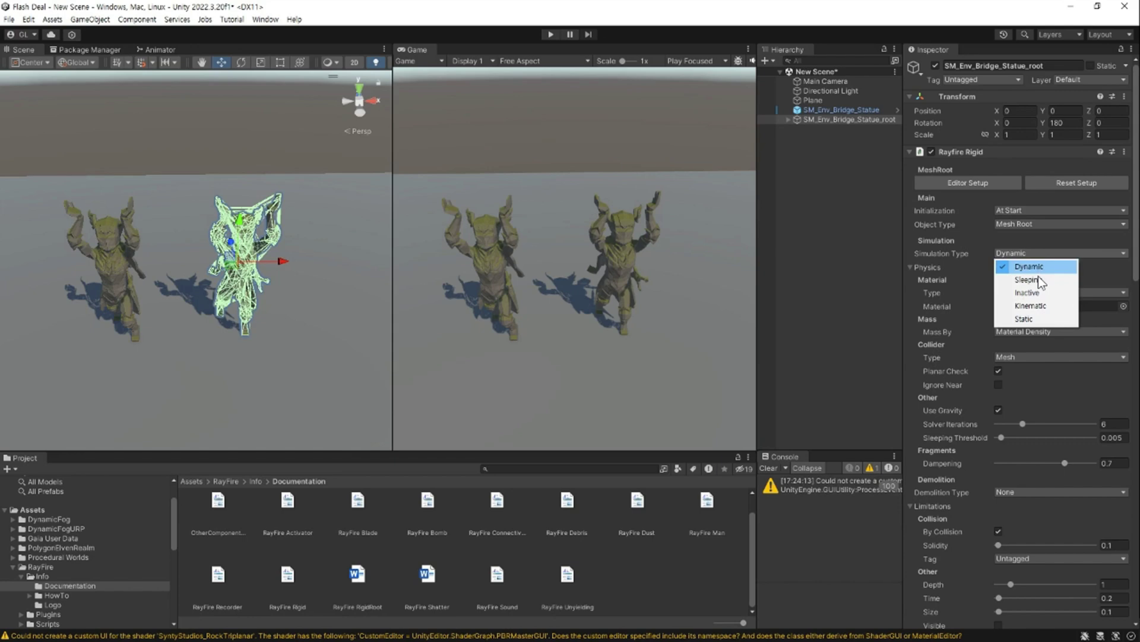
pyautogui.click(1042, 281)
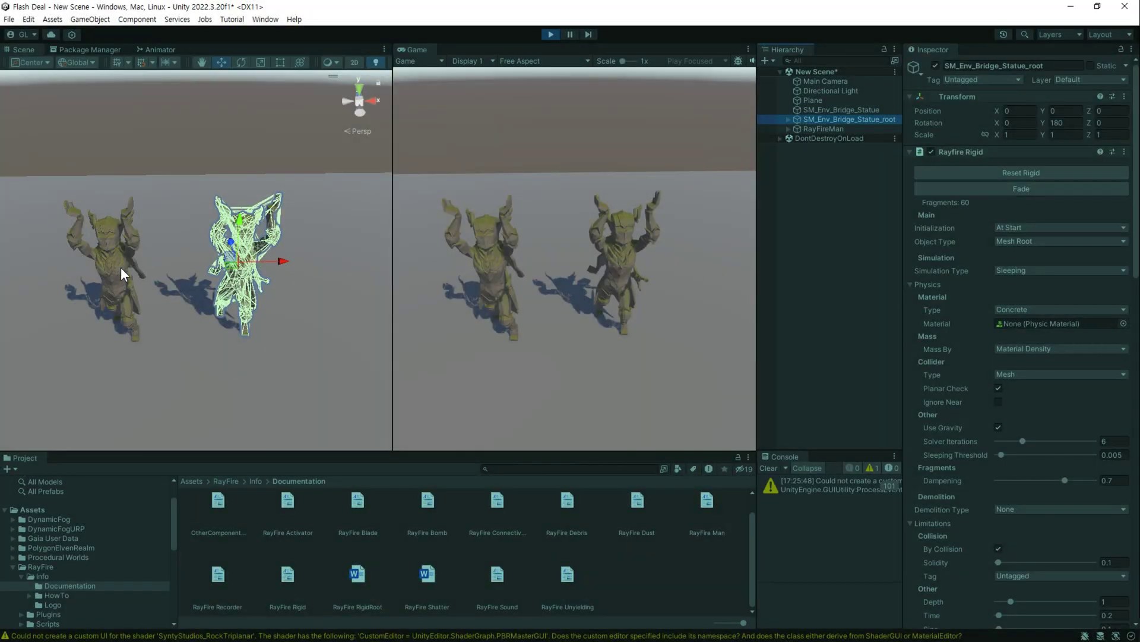
# Step: Ram the left statue into the shattered root, set its Simulation Type to Inactive, and retest
pyautogui.click(121, 268)
pyautogui.moveTo(164, 264); pyautogui.dragTo(370, 271)
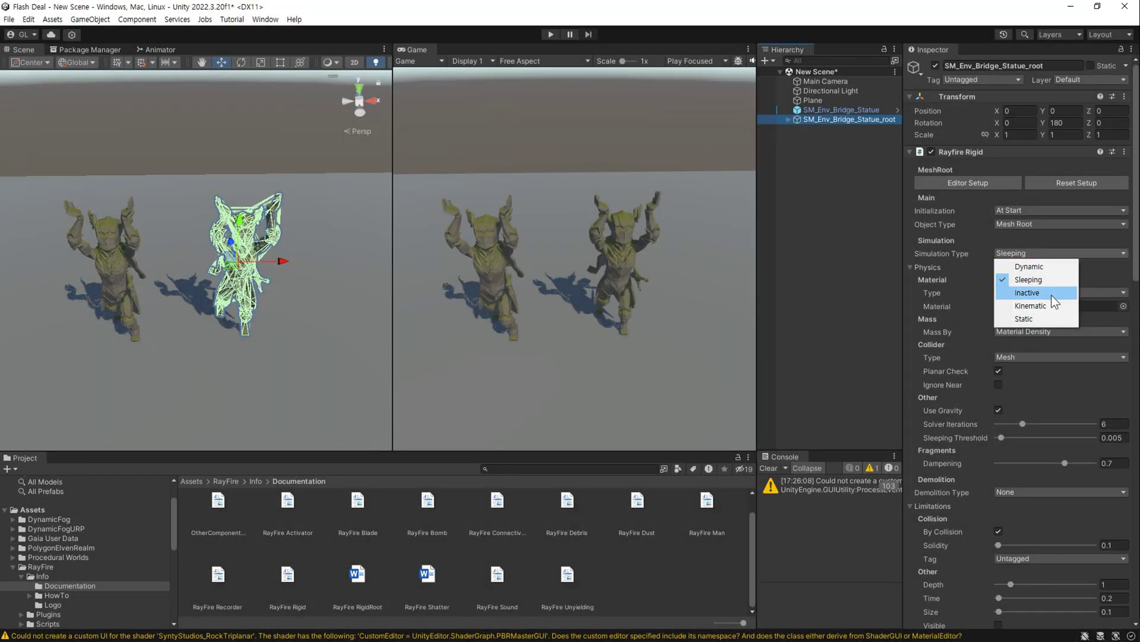
pyautogui.click(1052, 292)
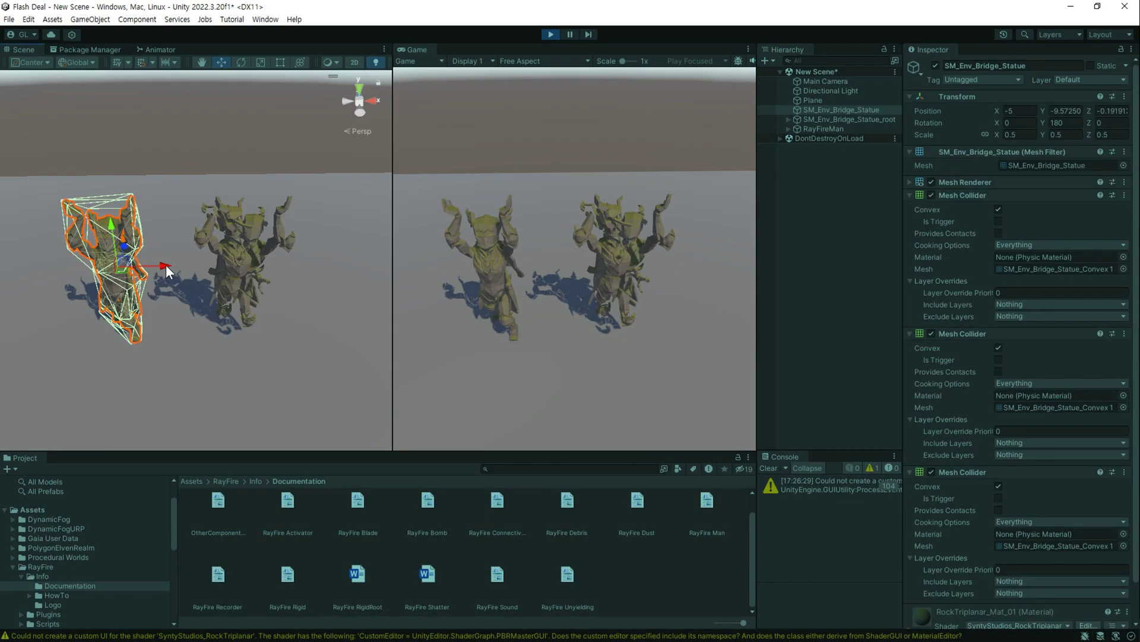
pyautogui.moveTo(169, 265); pyautogui.dragTo(137, 290)
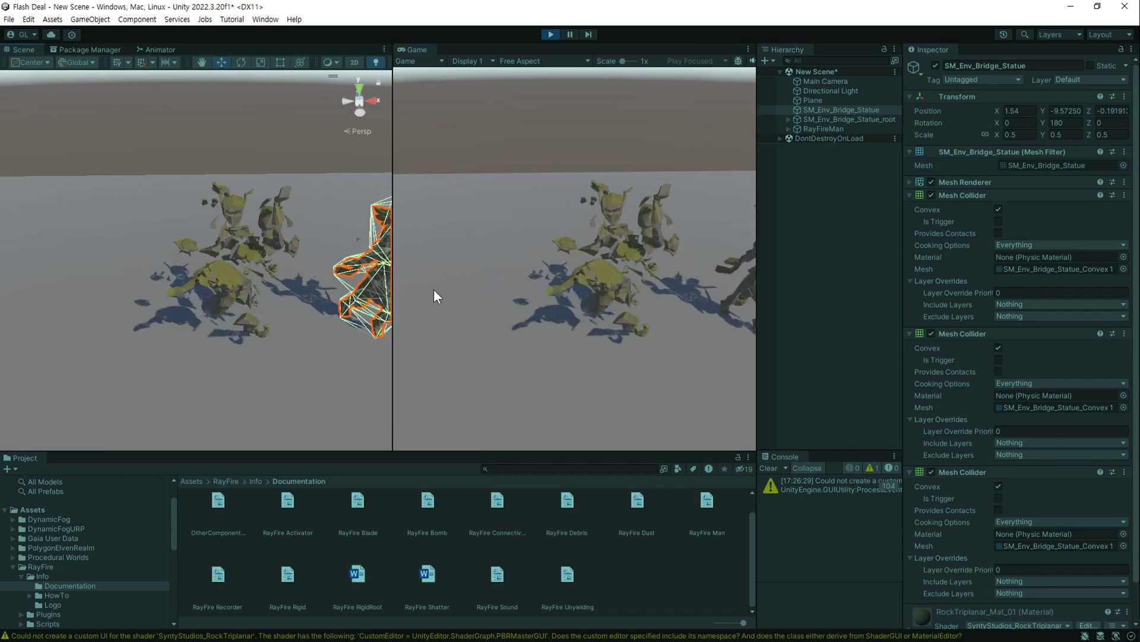
pyautogui.moveTo(137, 290); pyautogui.dragTo(304, 336)
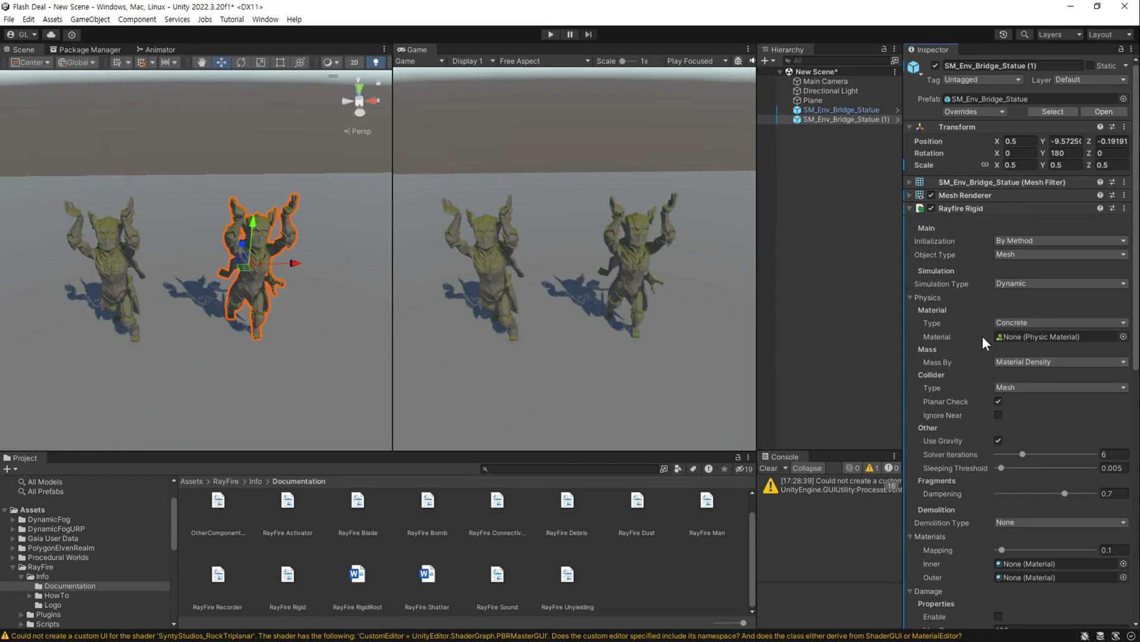
# Step: Set Rayfire Rigid to initialize At Start, keep Dynamic simulation, and use a Box collider
pyautogui.click(1007, 244)
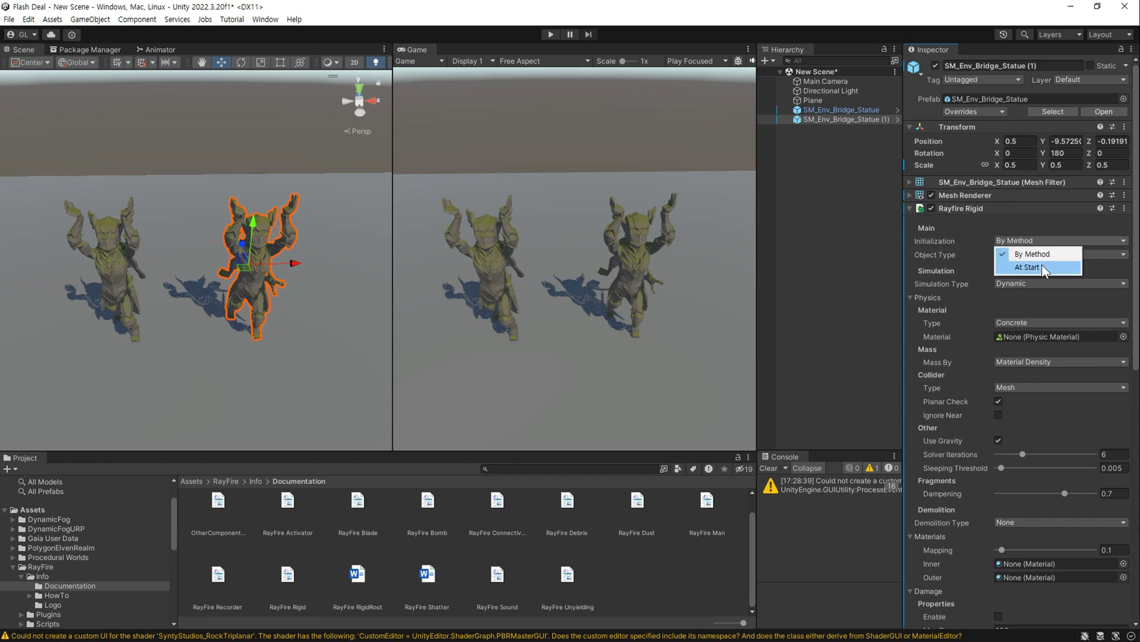
pyautogui.click(1042, 265)
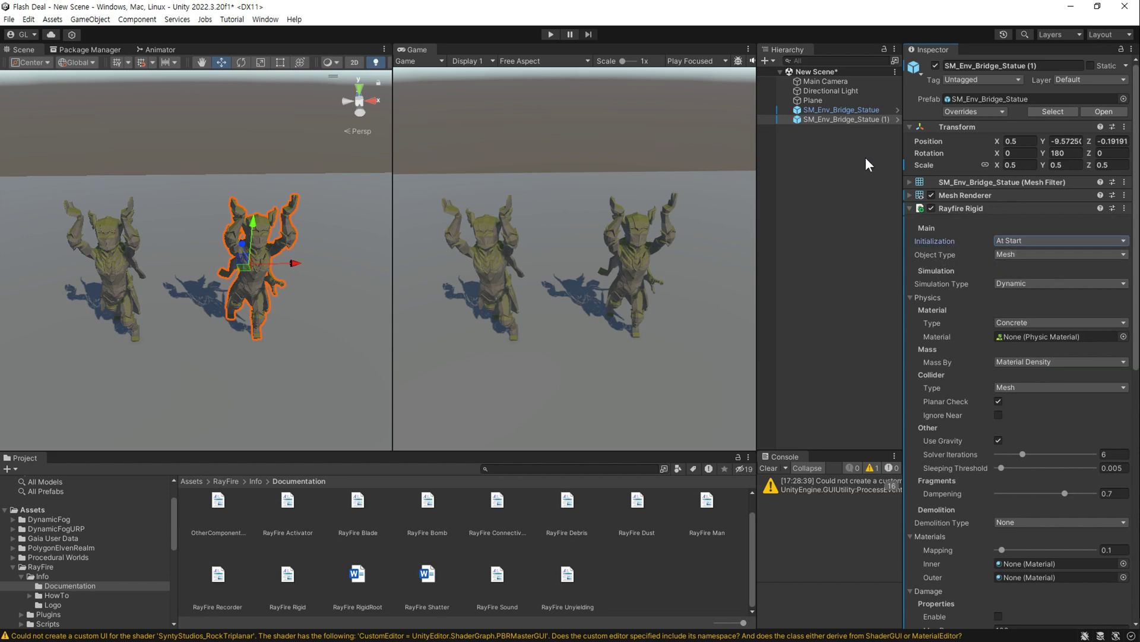
pyautogui.click(1022, 283)
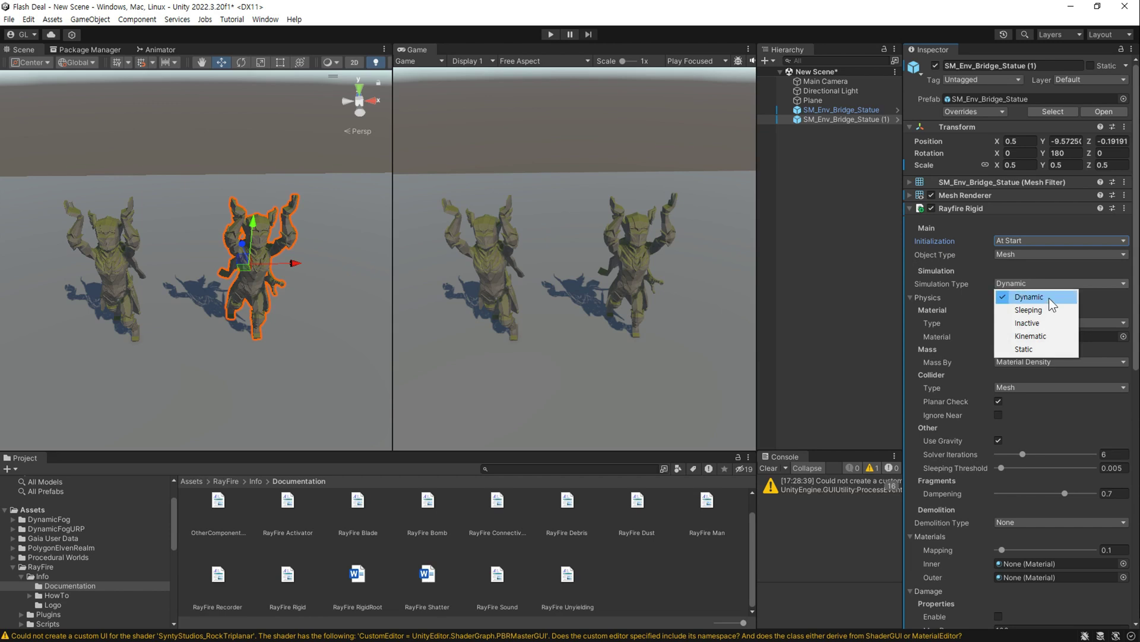
pyautogui.click(1049, 298)
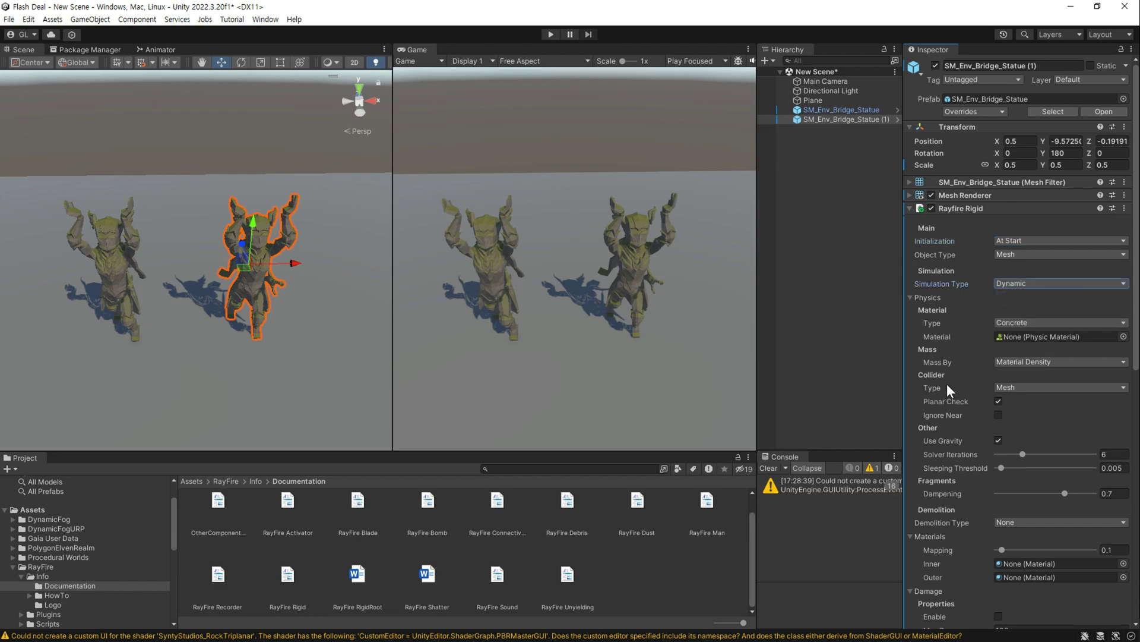
pyautogui.click(1016, 388)
pyautogui.click(1039, 414)
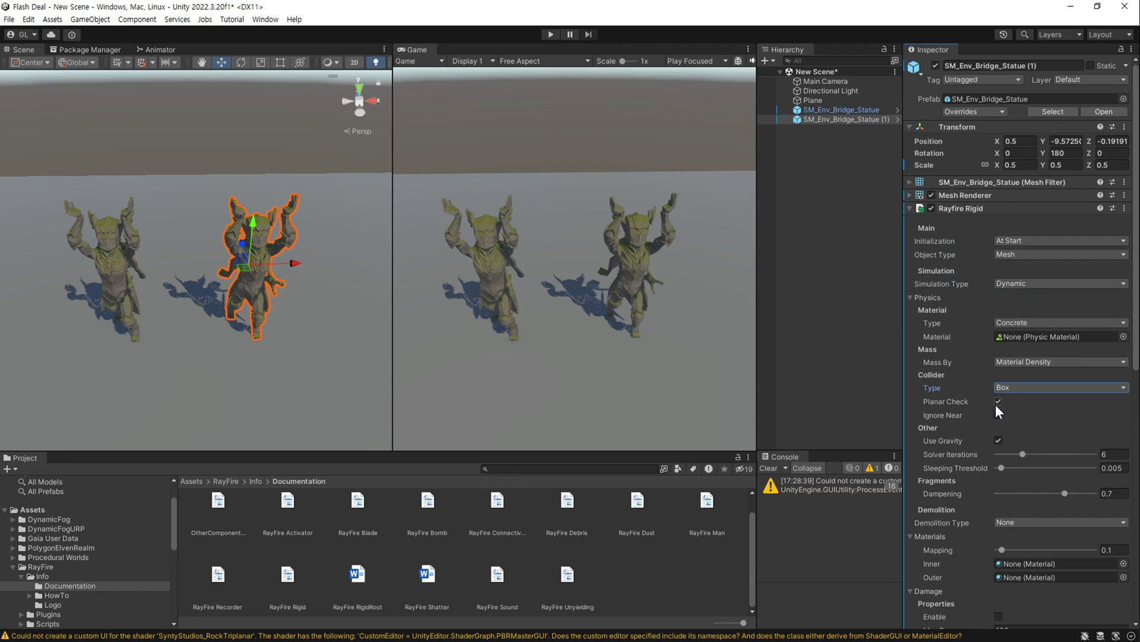
# Step: Set Demolition Type to Runtime and raise Fragments Amount from 15 to 35
pyautogui.scroll(-3, 997, 401)
pyautogui.scroll(-3, 998, 399)
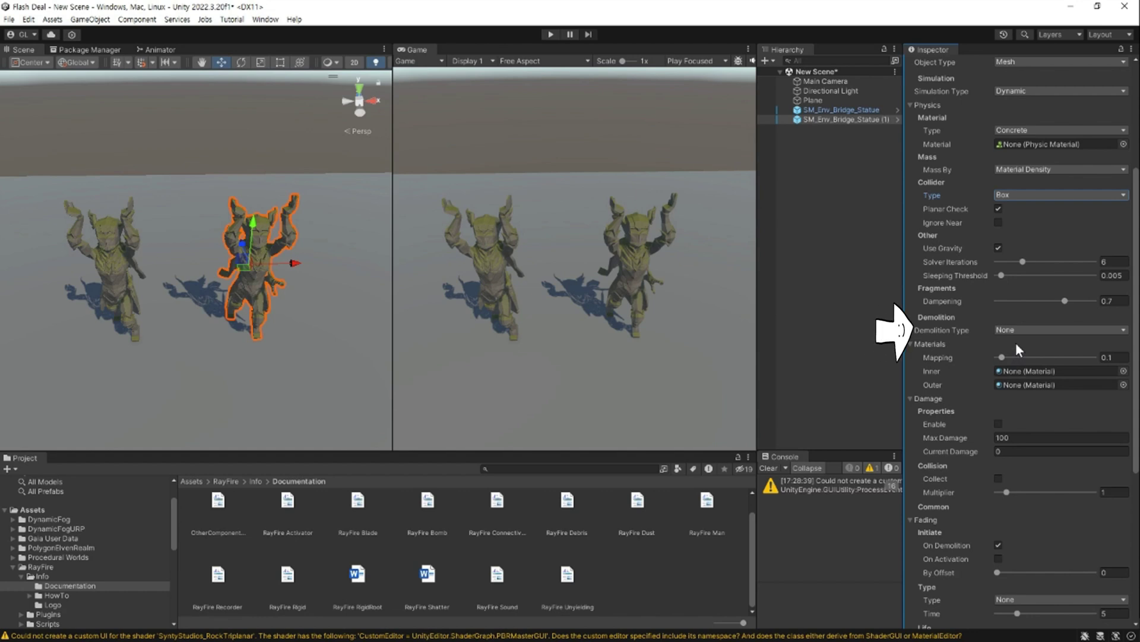
pyautogui.click(1029, 332)
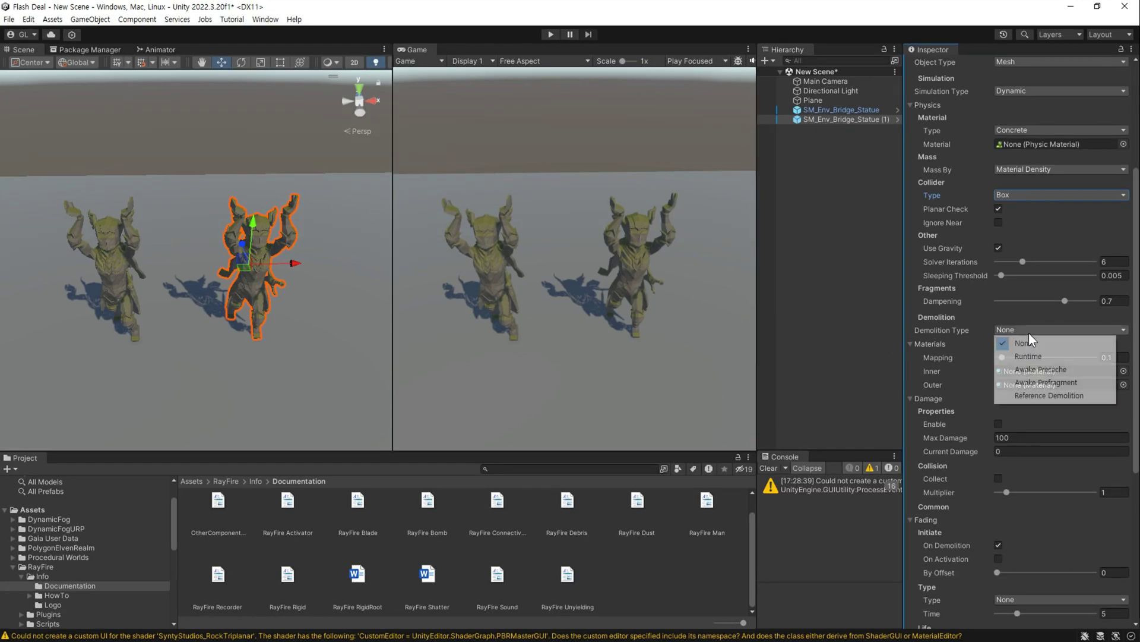
pyautogui.click(1049, 356)
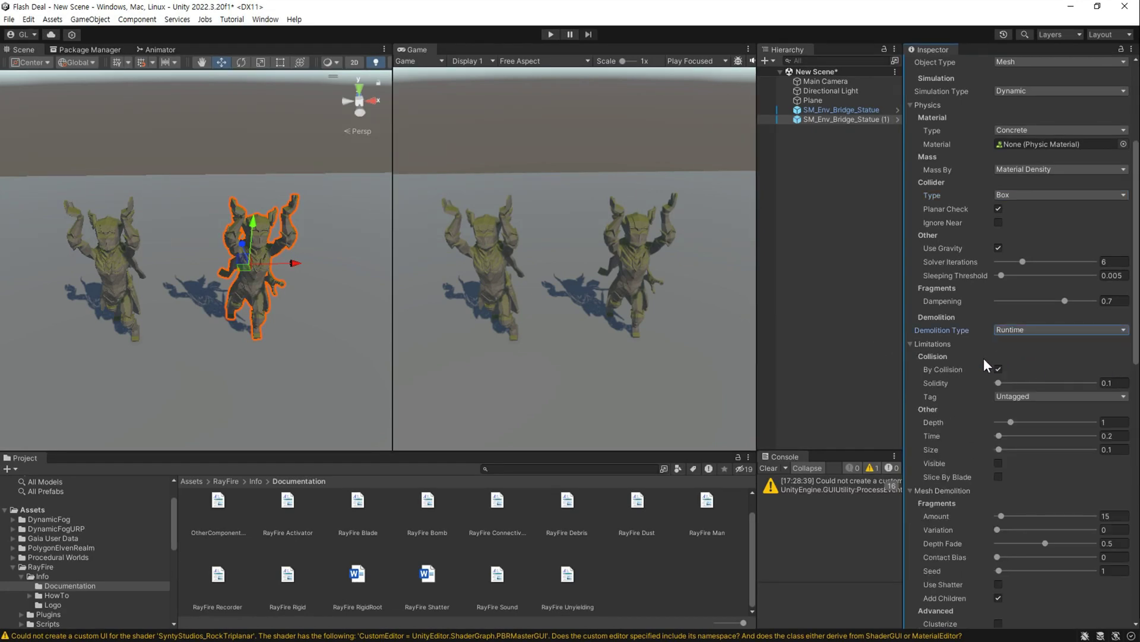
pyautogui.scroll(-3, 983, 359)
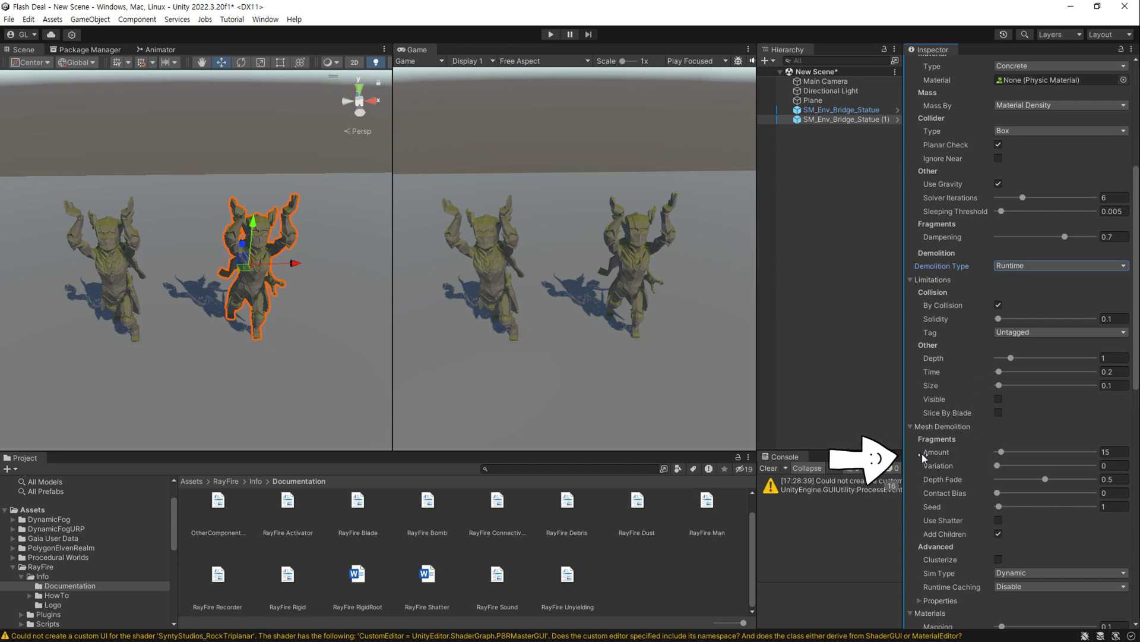
pyautogui.moveTo(1001, 451); pyautogui.dragTo(1008, 452)
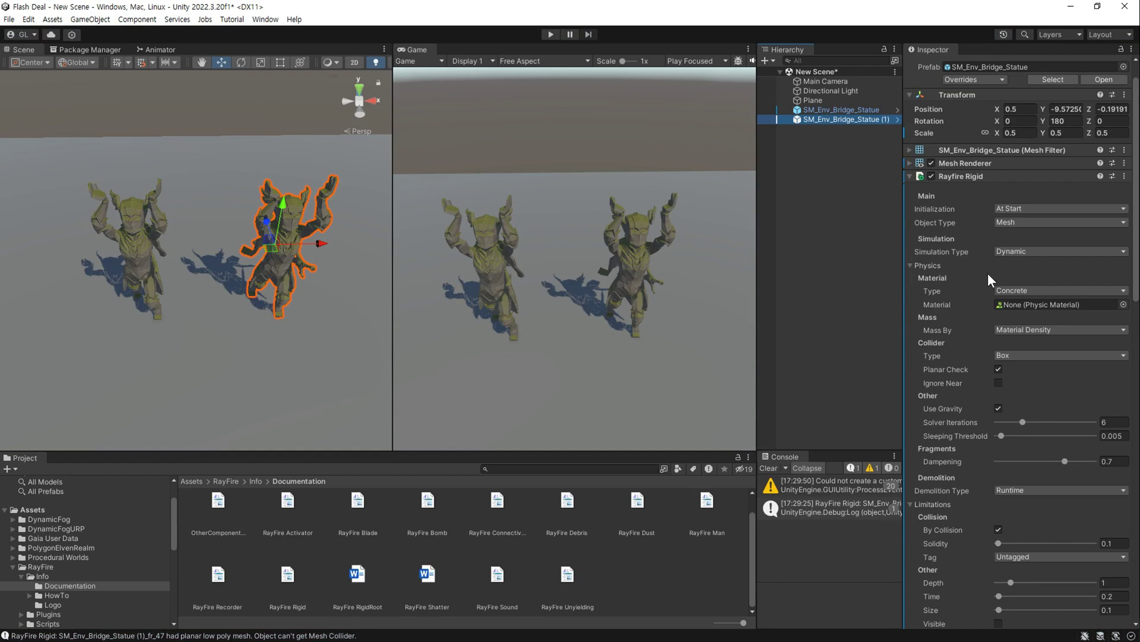
# Step: Set Simulation Type to Sleeping, then play and push the left statue into it to shatter it
pyautogui.click(1007, 252)
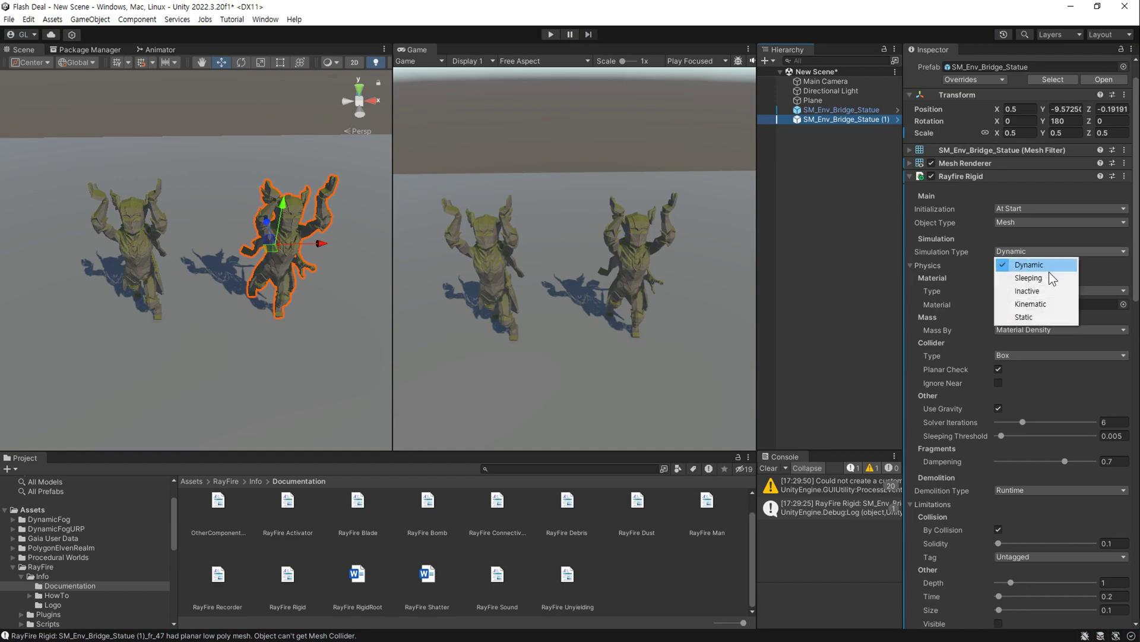
pyautogui.click(1053, 279)
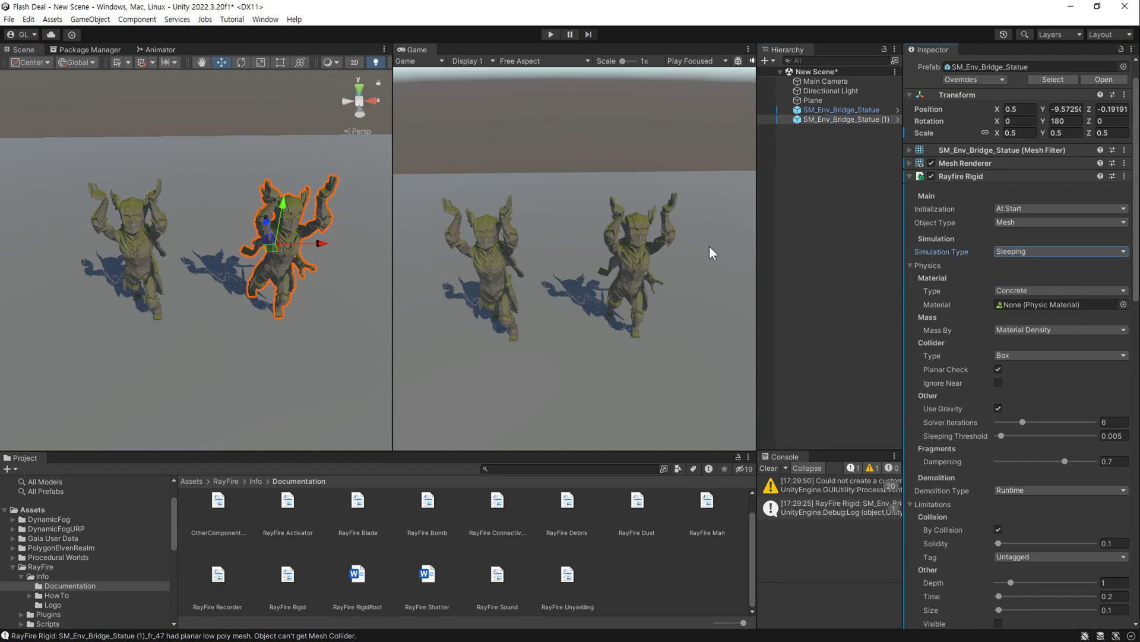
pyautogui.click(551, 34)
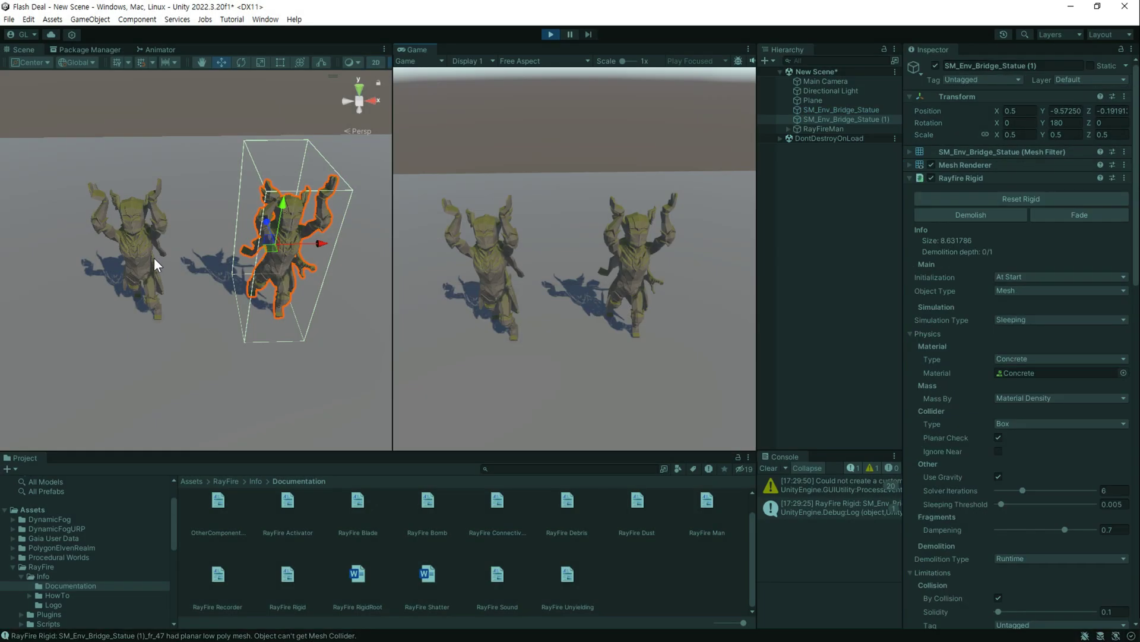
pyautogui.click(130, 246)
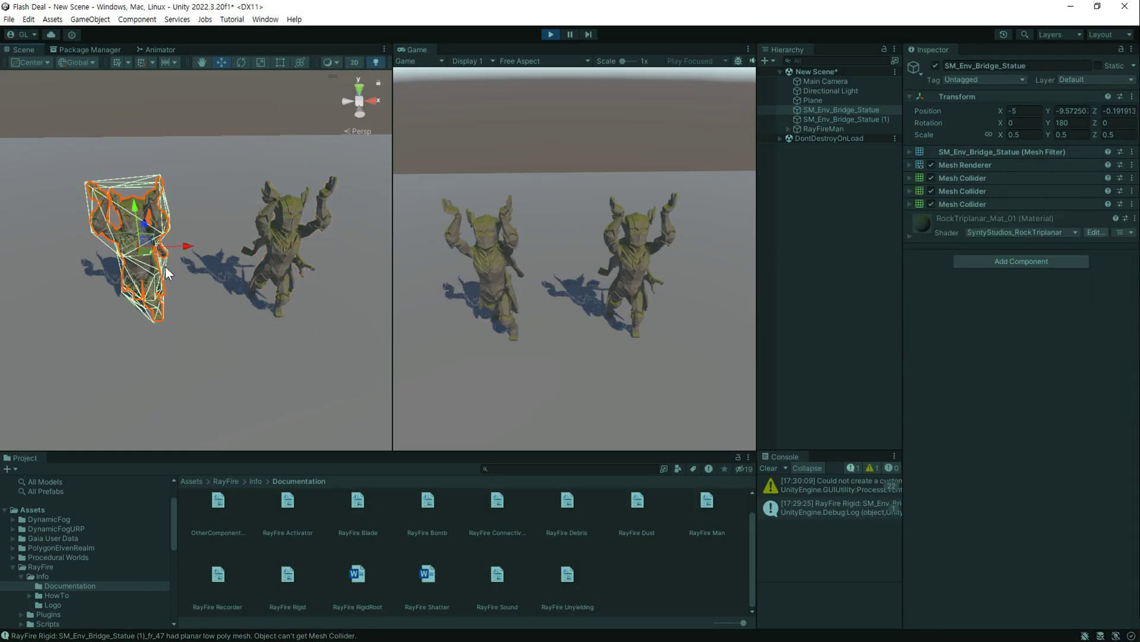
pyautogui.moveTo(209, 249)
pyautogui.mouseDown()
pyautogui.moveTo(391, 261)
pyautogui.moveTo(175, 280)
pyautogui.mouseUp()
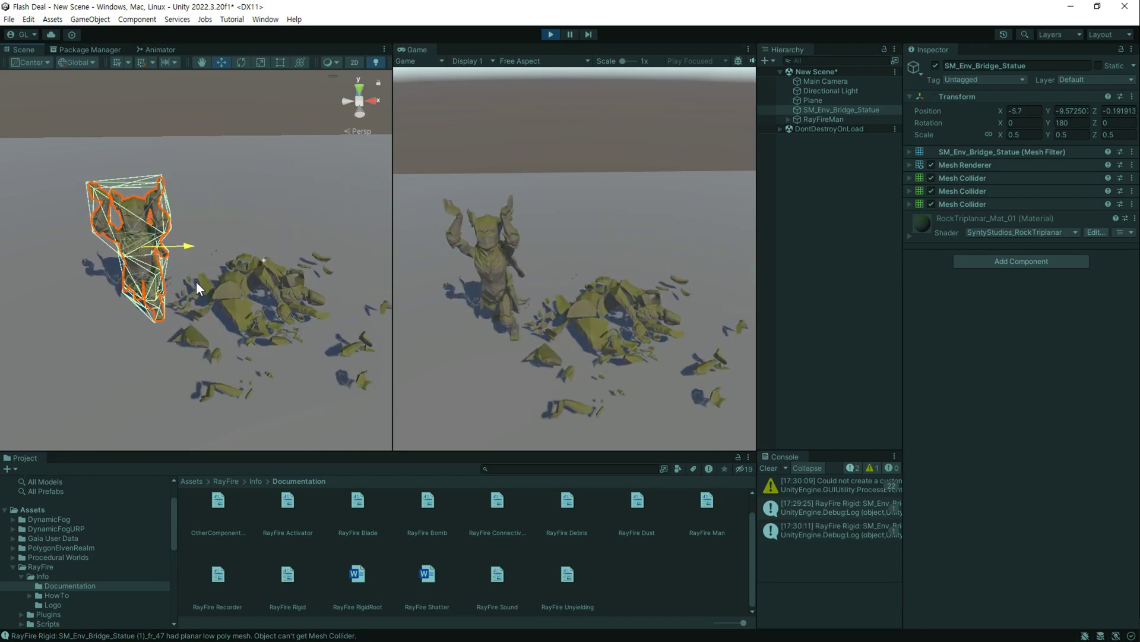
pyautogui.moveTo(176, 283); pyautogui.dragTo(178, 284)
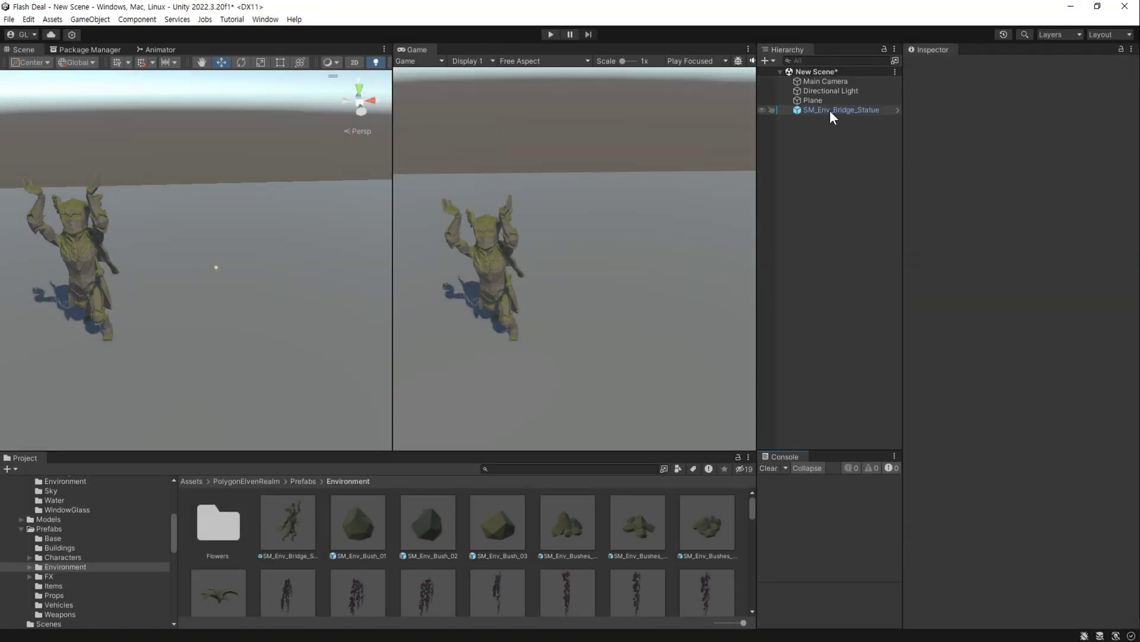
# Step: Remove the statue copy's mesh colliders and add a Rayfire Rigid component
pyautogui.click(932, 208)
pyautogui.click(931, 234)
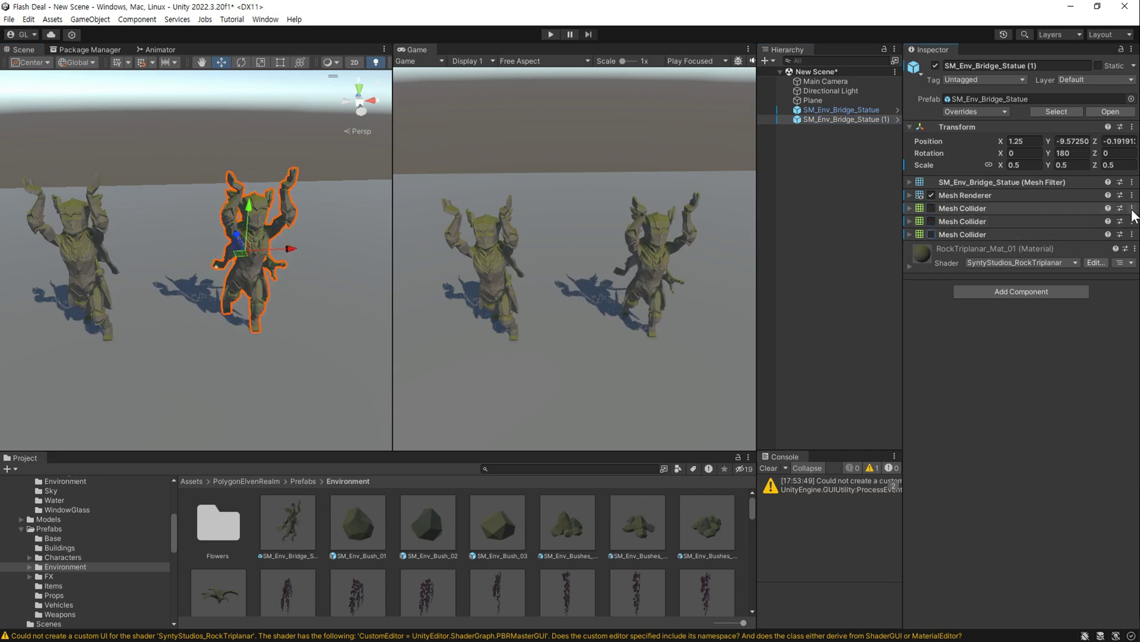
pyautogui.click(1132, 208)
pyautogui.click(1039, 241)
pyautogui.click(1132, 222)
pyautogui.click(1039, 255)
pyautogui.click(1132, 236)
pyautogui.click(1040, 269)
pyautogui.click(1019, 289)
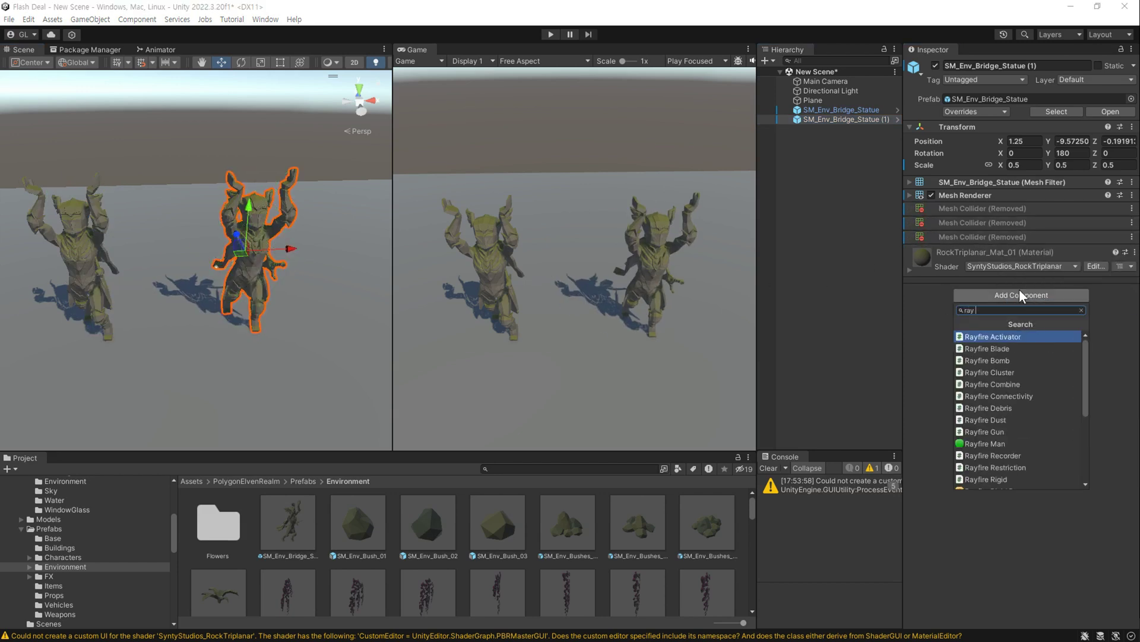
pyautogui.write('rig')
pyautogui.click(1010, 360)
# Step: Keep Rayfire Rigid simulation Dynamic, set Demolition Type to Runtime, and collapse the component
pyautogui.click(1028, 283)
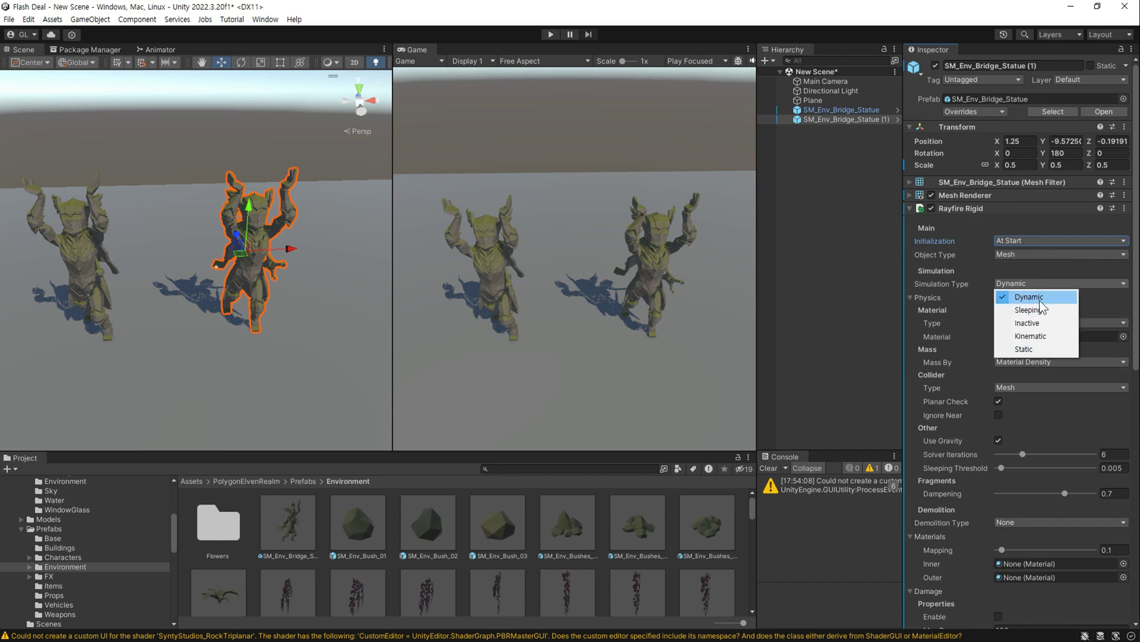
pyautogui.click(1015, 298)
pyautogui.scroll(-5, 1019, 357)
pyautogui.click(1057, 330)
pyautogui.click(1056, 357)
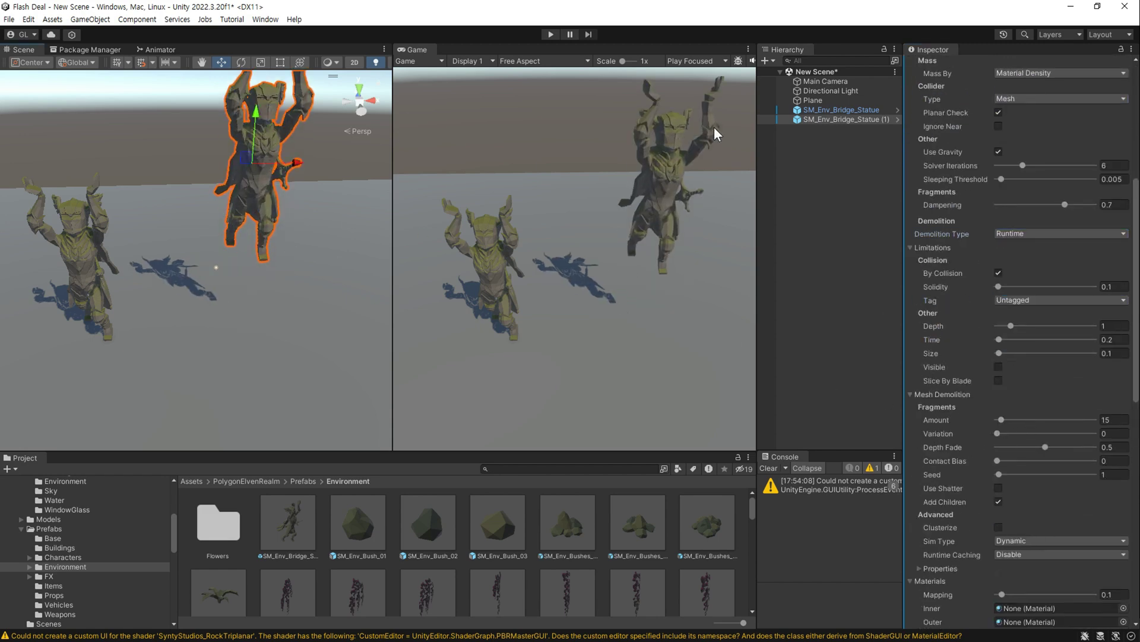
pyautogui.scroll(10, 950, 297)
pyautogui.click(911, 208)
pyautogui.click(973, 306)
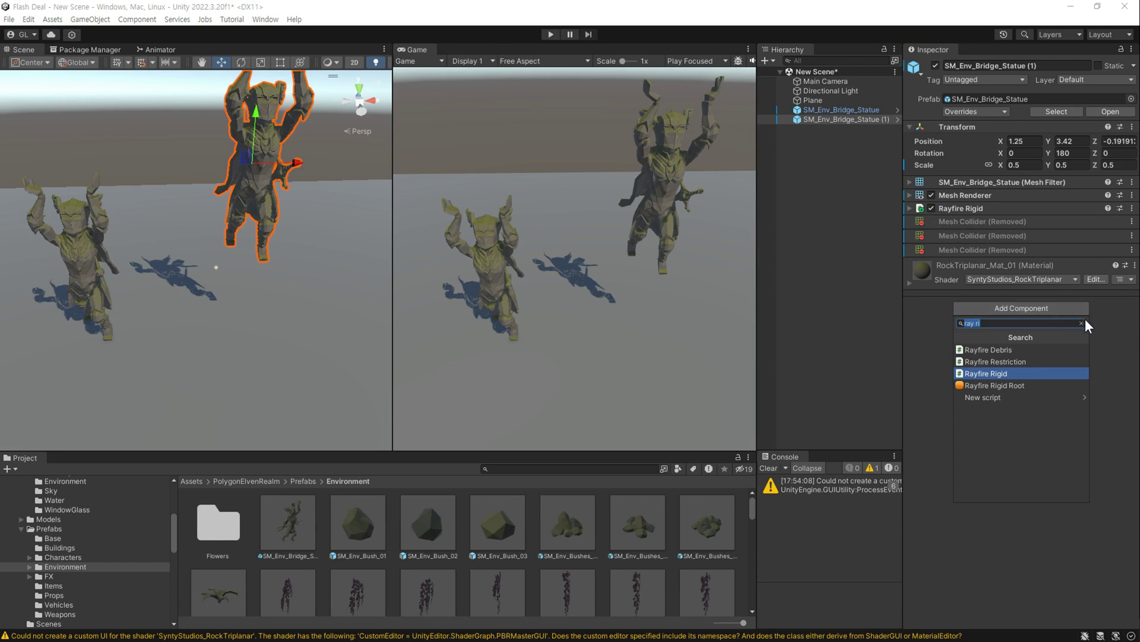
# Step: Add Rayfire Debris emitting on Demolition with SM_Env_Bush_03 as the reference mesh
pyautogui.click(1038, 351)
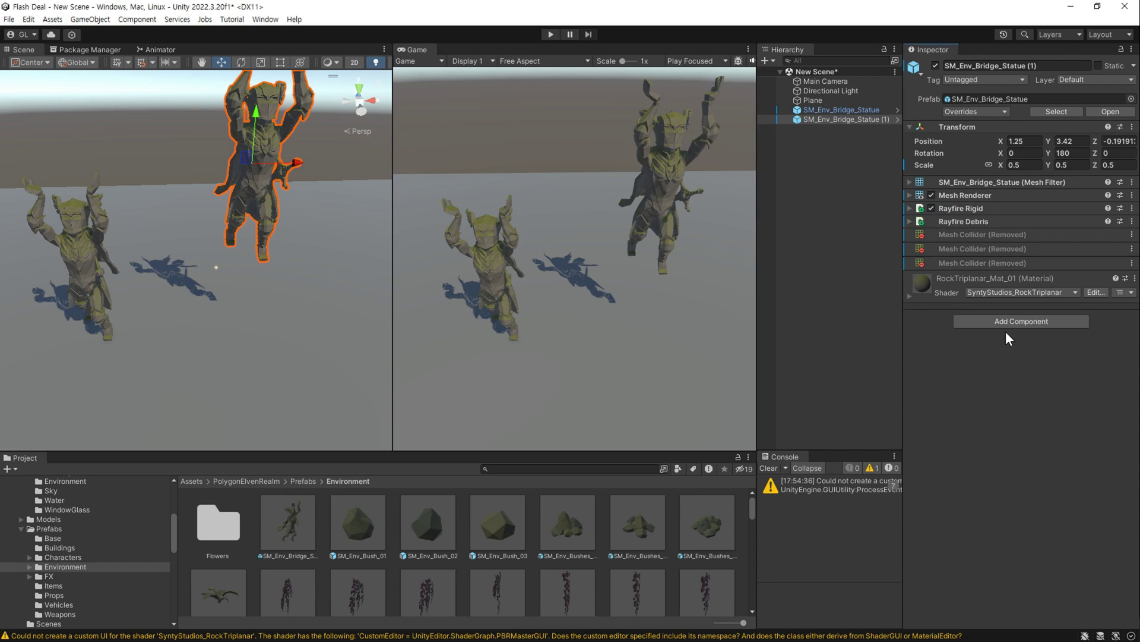
pyautogui.click(910, 222)
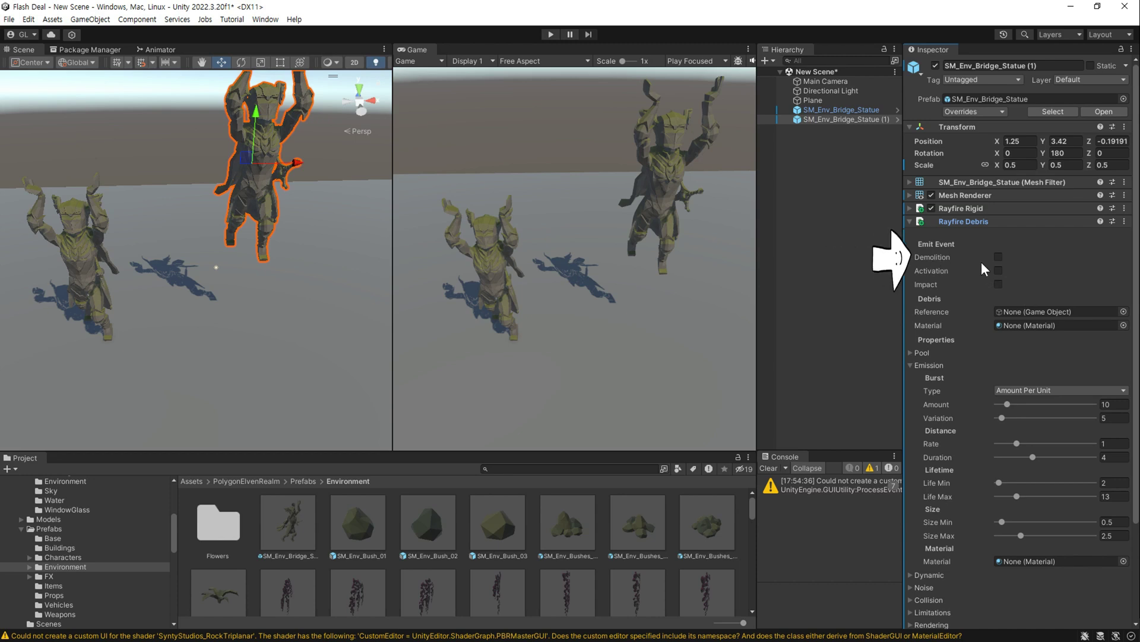
pyautogui.click(998, 257)
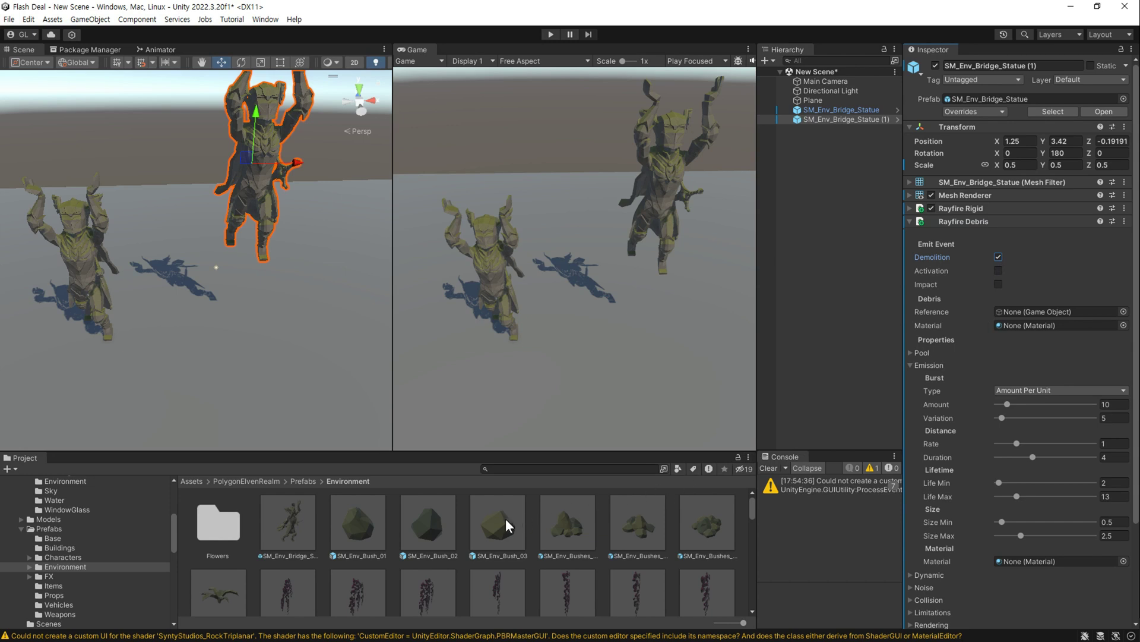
pyautogui.moveTo(501, 529)
pyautogui.mouseDown()
pyautogui.moveTo(784, 370)
pyautogui.moveTo(1017, 312)
pyautogui.mouseUp()
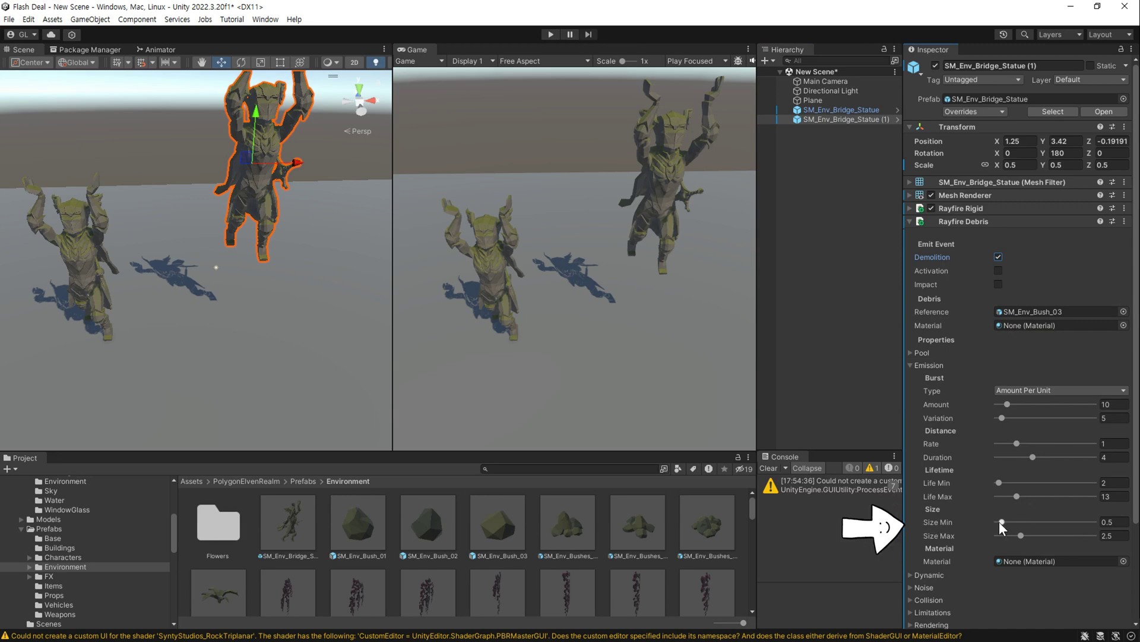
# Step: Set debris Size Min 0.1 and Max 0.2, and lower the statue to Position Y 0
pyautogui.moveTo(1002, 521); pyautogui.dragTo(989, 525)
pyautogui.write('0.1')
pyautogui.press('Tab')
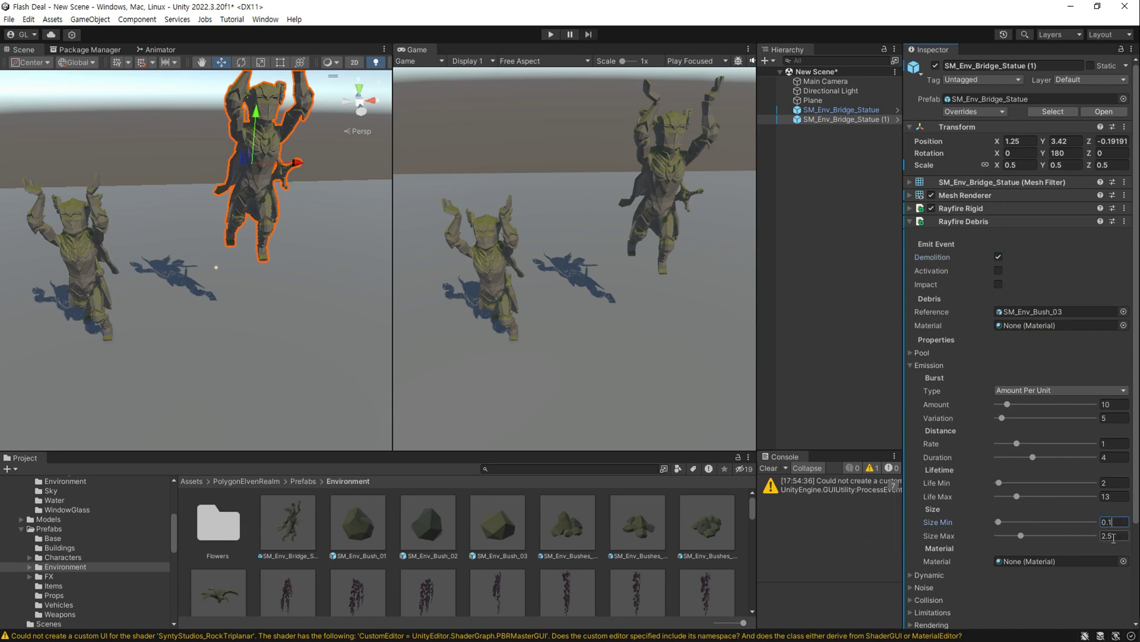
pyautogui.write('0.2')
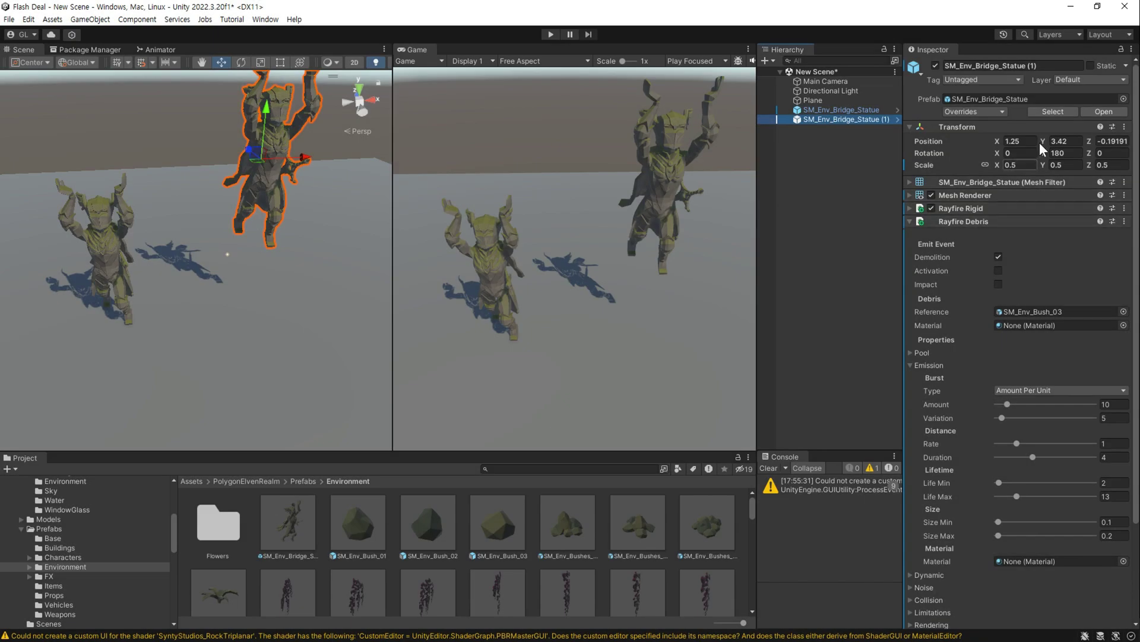
pyautogui.click(1063, 141)
pyautogui.write('0')
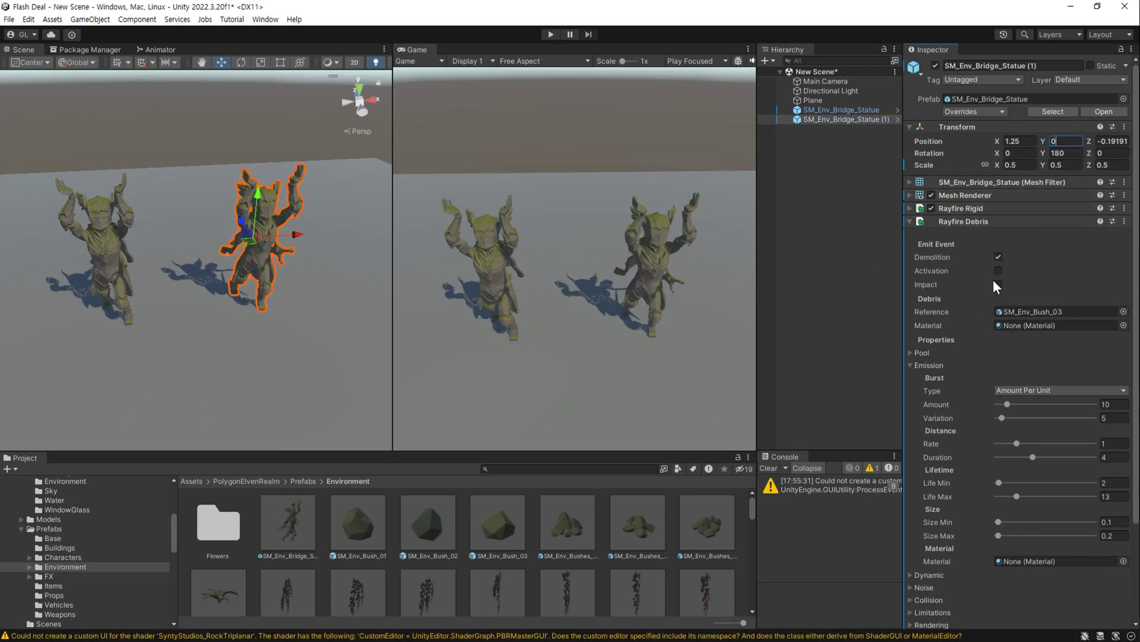
# Step: Change the Rayfire Rigid simulation type and switch debris emission from Demolition to Impact
pyautogui.click(935, 221)
pyautogui.click(910, 208)
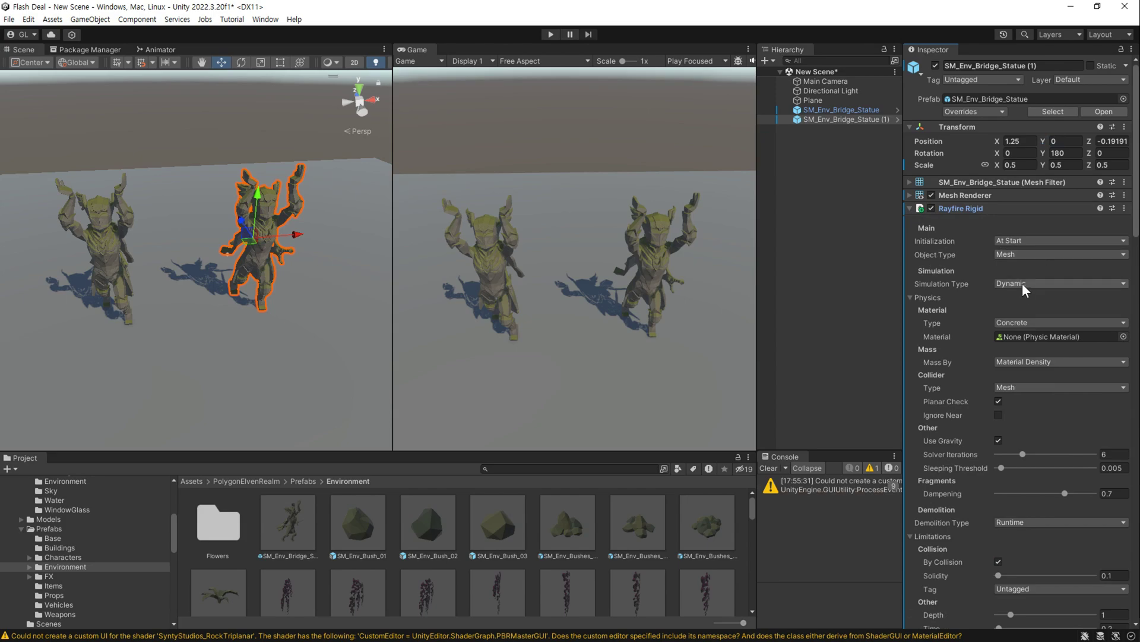
pyautogui.click(1022, 282)
pyautogui.click(1040, 347)
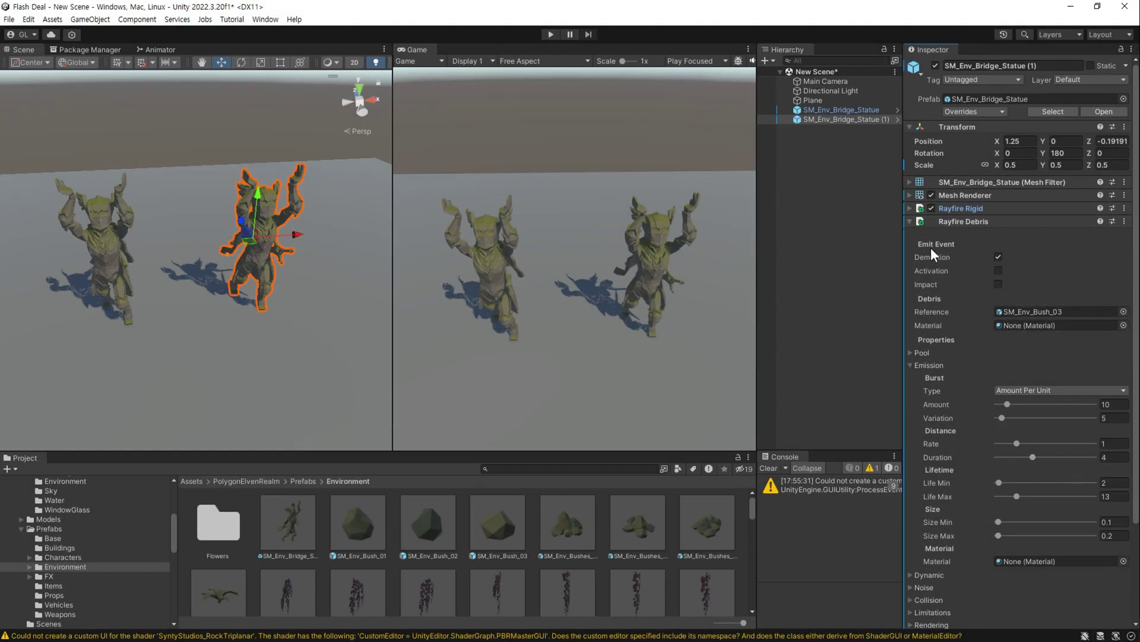
pyautogui.click(999, 257)
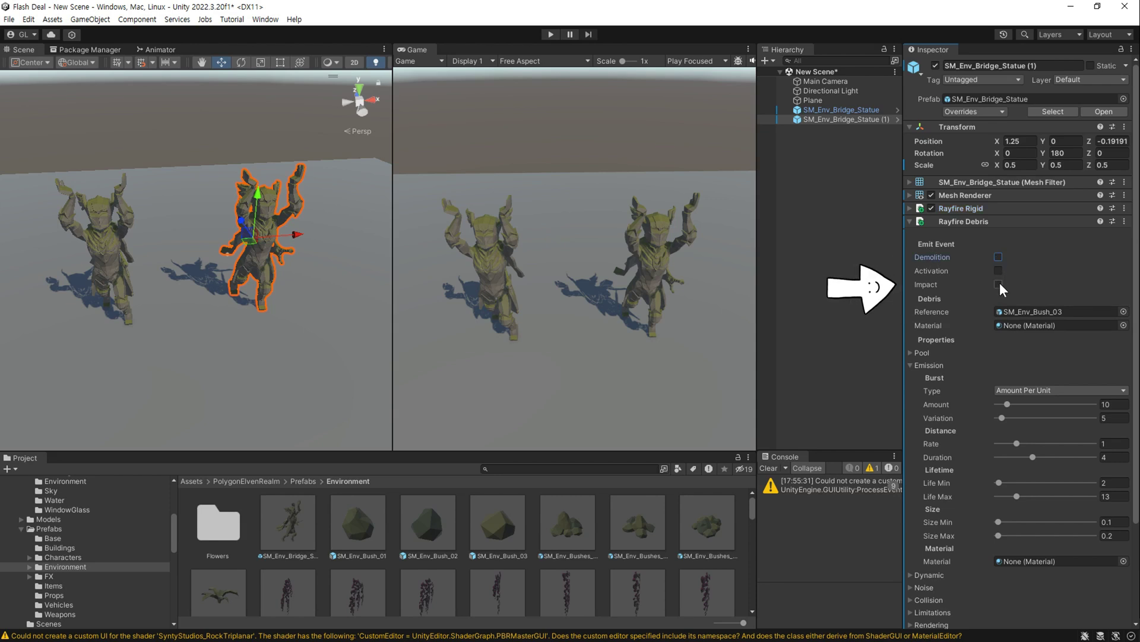
pyautogui.click(998, 284)
# Step: Create a sphere, reset its Transform, and position it in front of the statues
pyautogui.rightClick(814, 210)
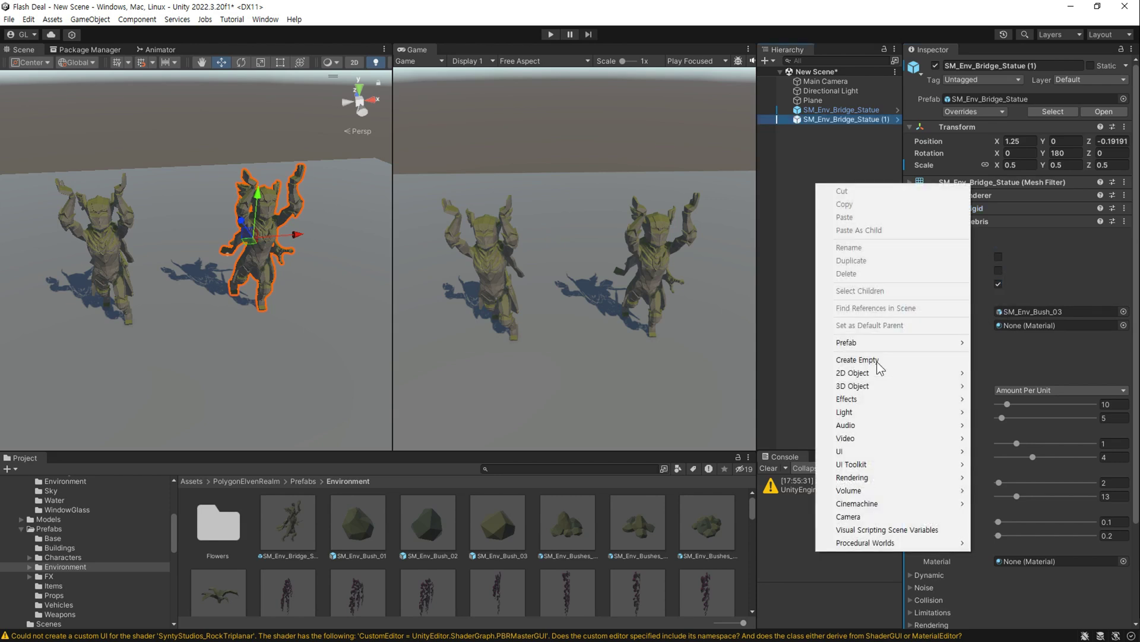
pyautogui.moveTo(861, 386)
pyautogui.click(1010, 410)
pyautogui.click(1132, 96)
pyautogui.click(1087, 116)
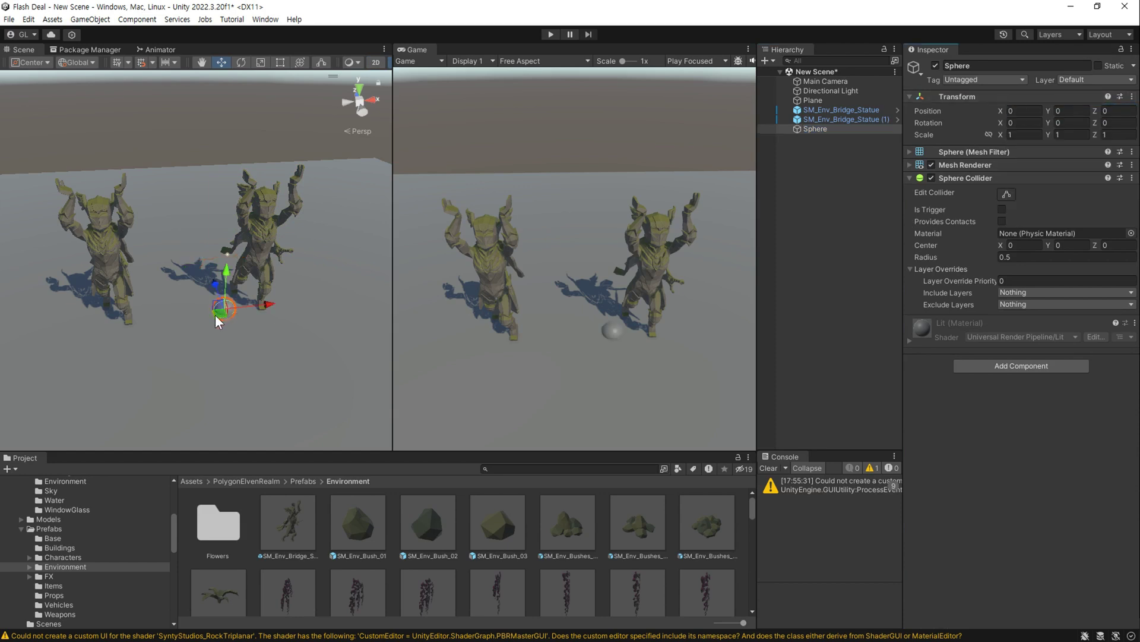
pyautogui.moveTo(232, 291); pyautogui.dragTo(299, 337)
pyautogui.click(910, 178)
# Step: Add a Rayfire Gun to the sphere aimed along the Z (Blue) axis
pyautogui.click(1004, 235)
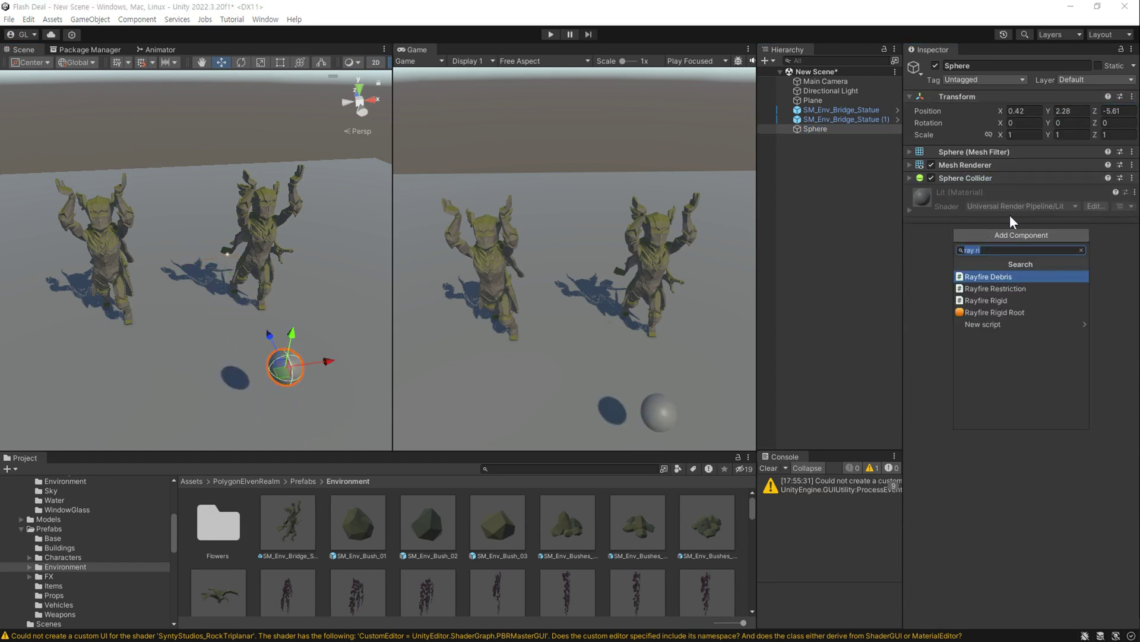
pyautogui.write('gun')
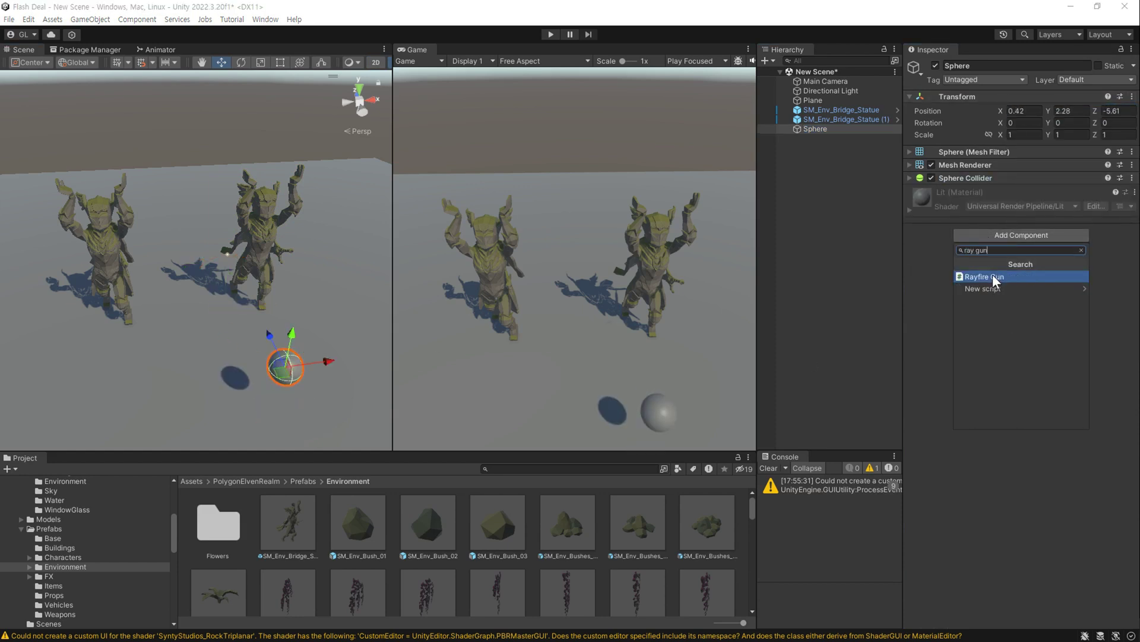
pyautogui.click(993, 276)
pyautogui.click(1034, 238)
pyautogui.click(1031, 277)
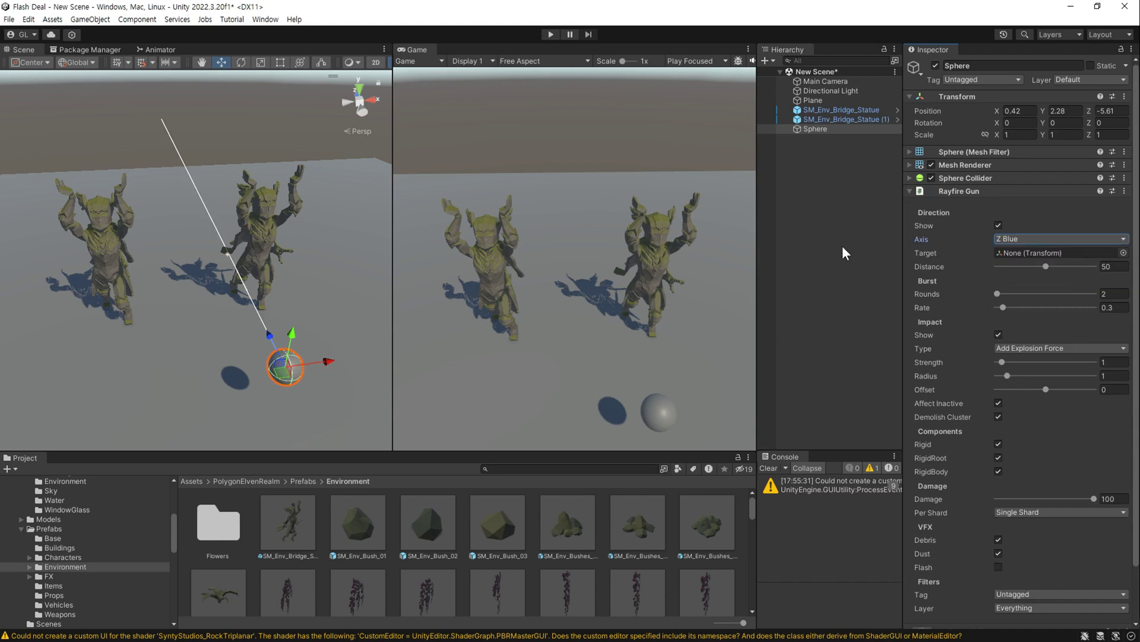
# Step: Enter Play mode and fire the gun at the statue to scatter debris
pyautogui.hotkey('ctrl', 'p')
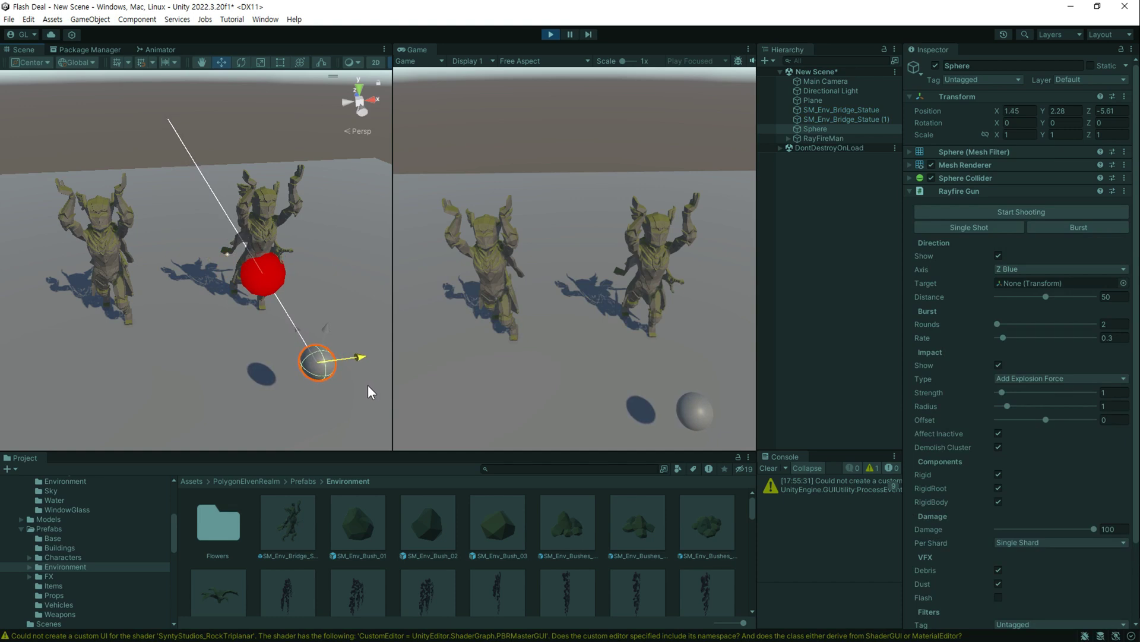
pyautogui.moveTo(369, 385); pyautogui.dragTo(366, 385)
pyautogui.click(1050, 214)
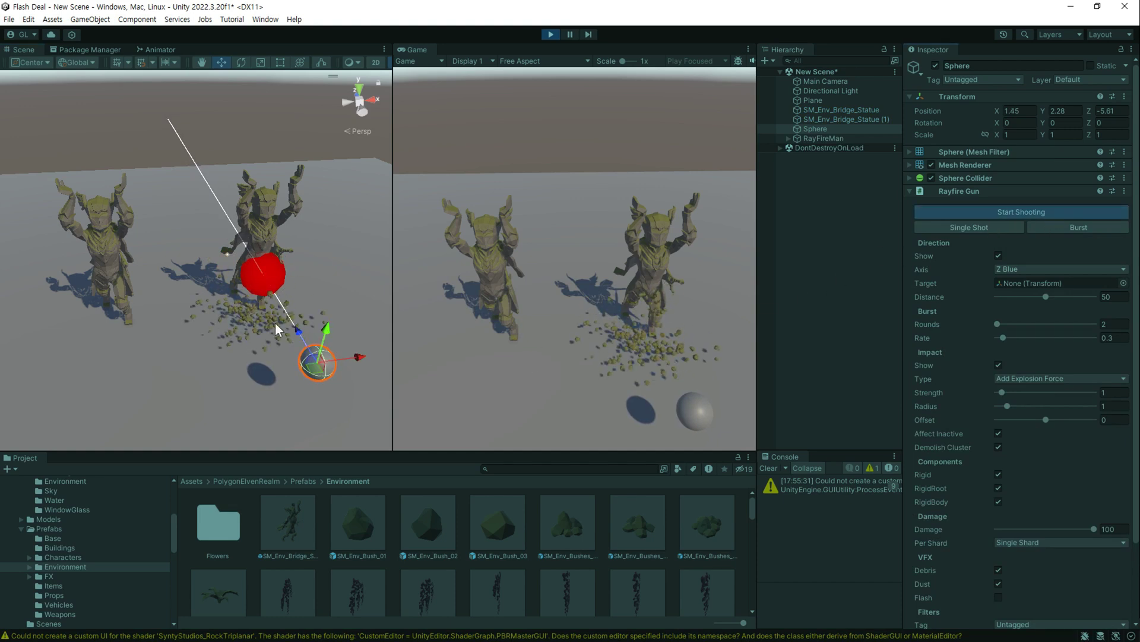
pyautogui.scroll(3, 309, 336)
pyautogui.scroll(3, 264, 306)
pyautogui.scroll(3, 200, 372)
pyautogui.scroll(-2, 200, 372)
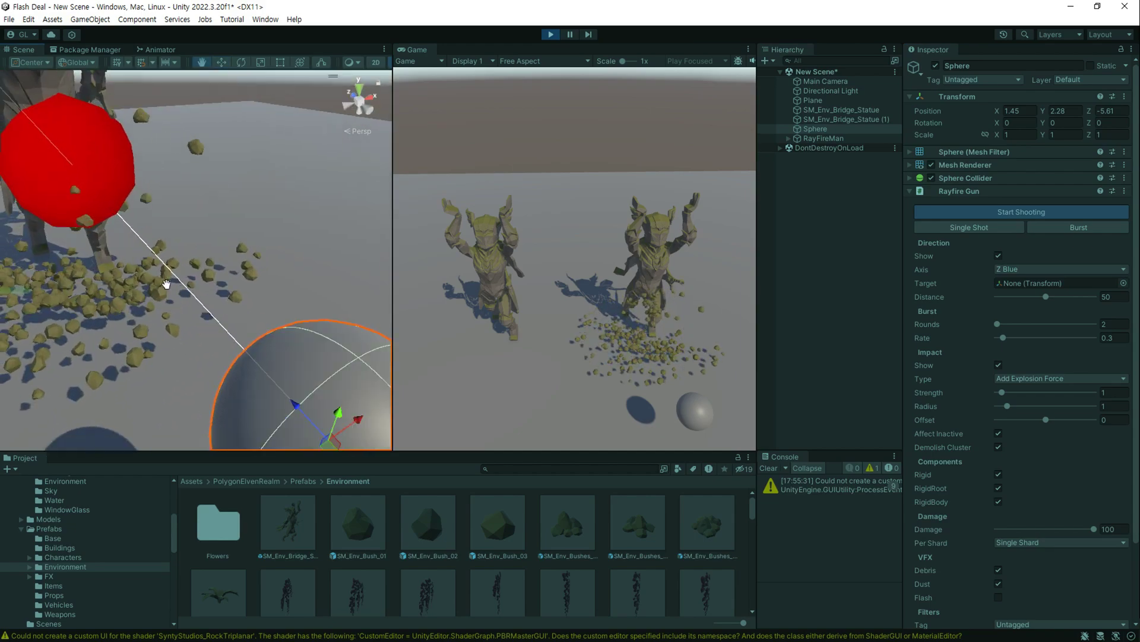
pyautogui.scroll(-3, 170, 287)
pyautogui.scroll(-3, 234, 316)
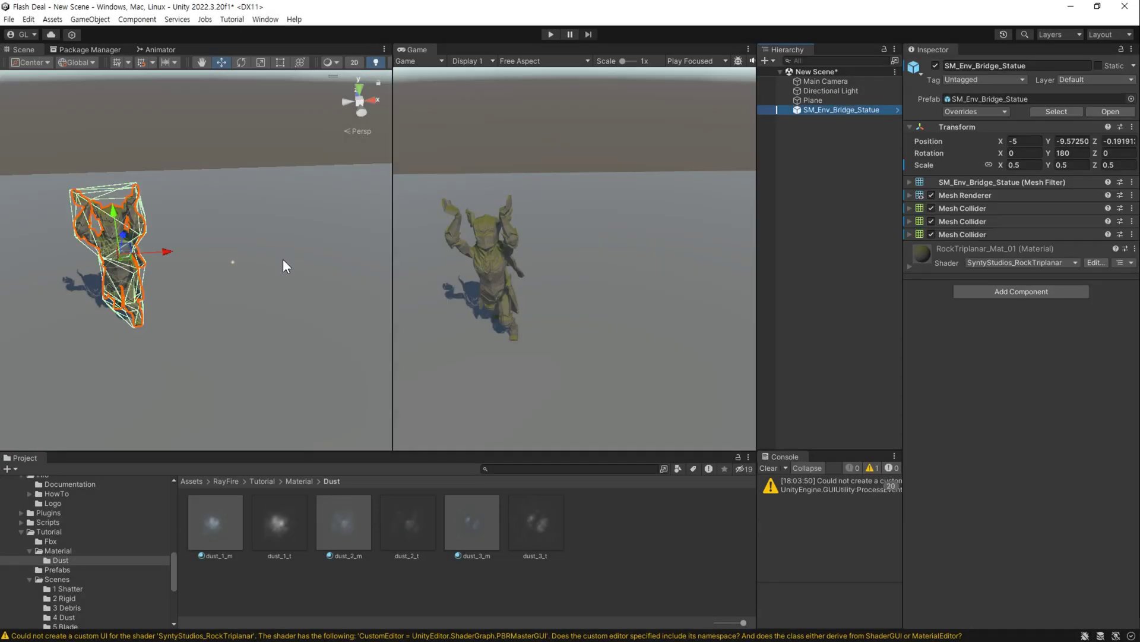
# Step: Add a Rayfire Rigid to SM_Env_Bridge_Statue (1), initializing At Start with Dynamic simulation
pyautogui.click(998, 292)
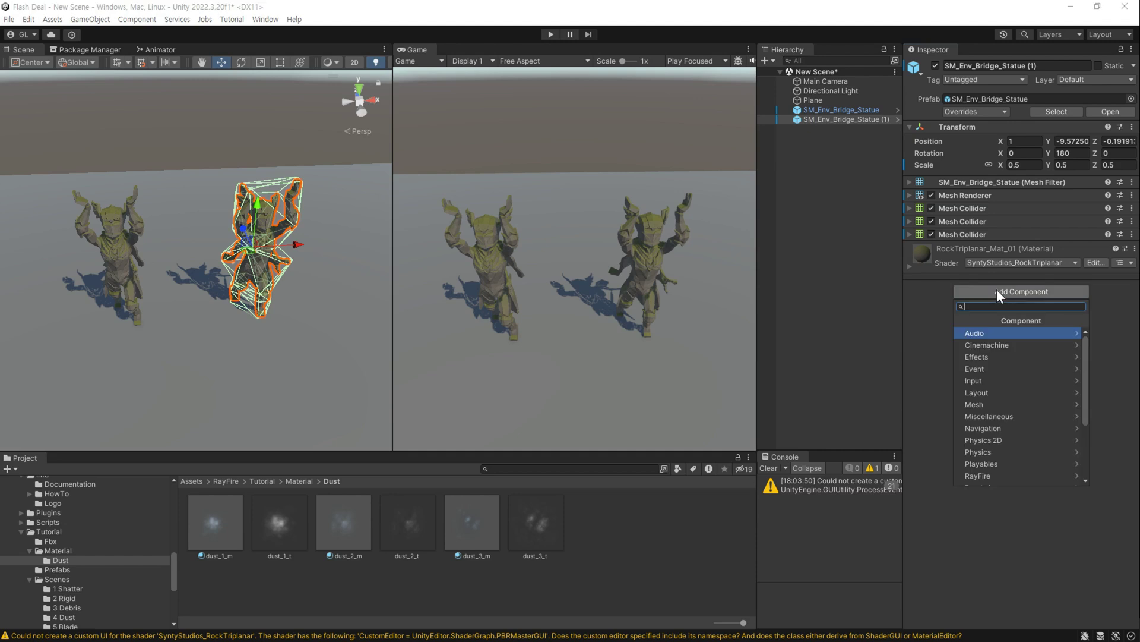
pyautogui.write('rayfire rigid')
pyautogui.press('Return')
pyautogui.click(1057, 279)
pyautogui.click(1022, 294)
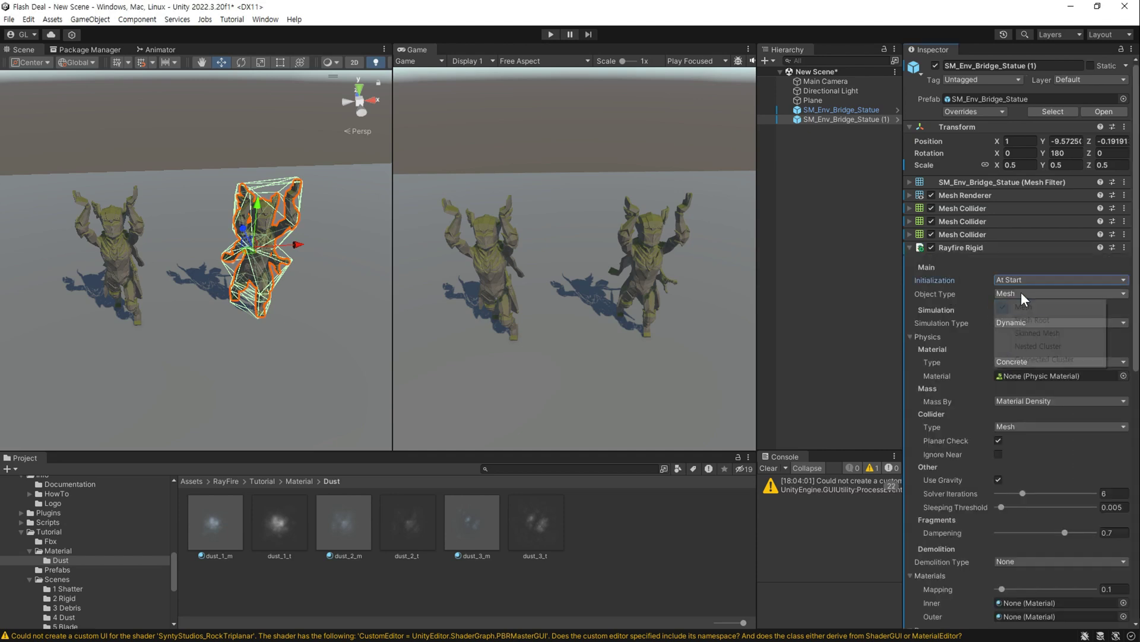
pyautogui.click(1058, 323)
pyautogui.press('Escape')
pyautogui.scroll(-5, 1021, 367)
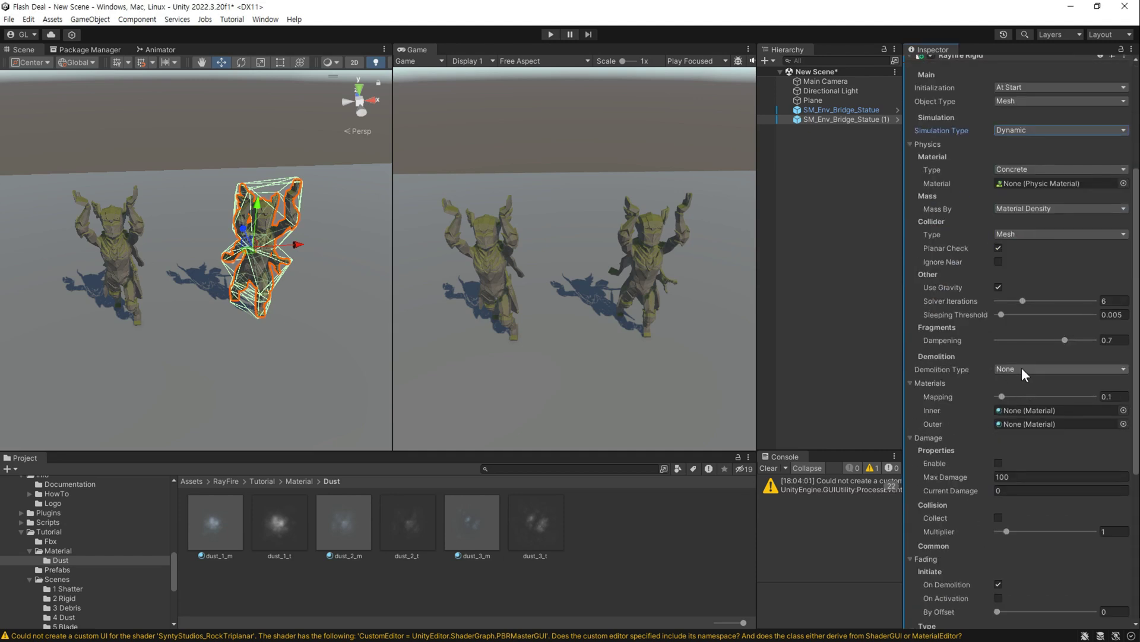
pyautogui.scroll(5, 965, 309)
# Step: Add a Rayfire Dust component set to emit on Demolition
pyautogui.click(986, 304)
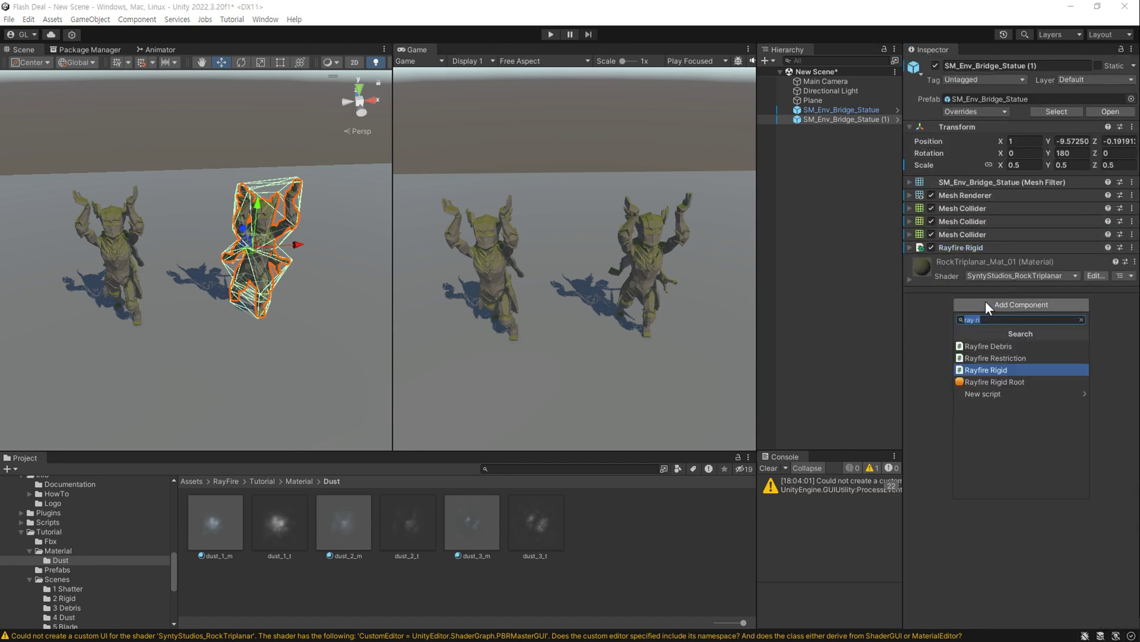
pyautogui.write('dust')
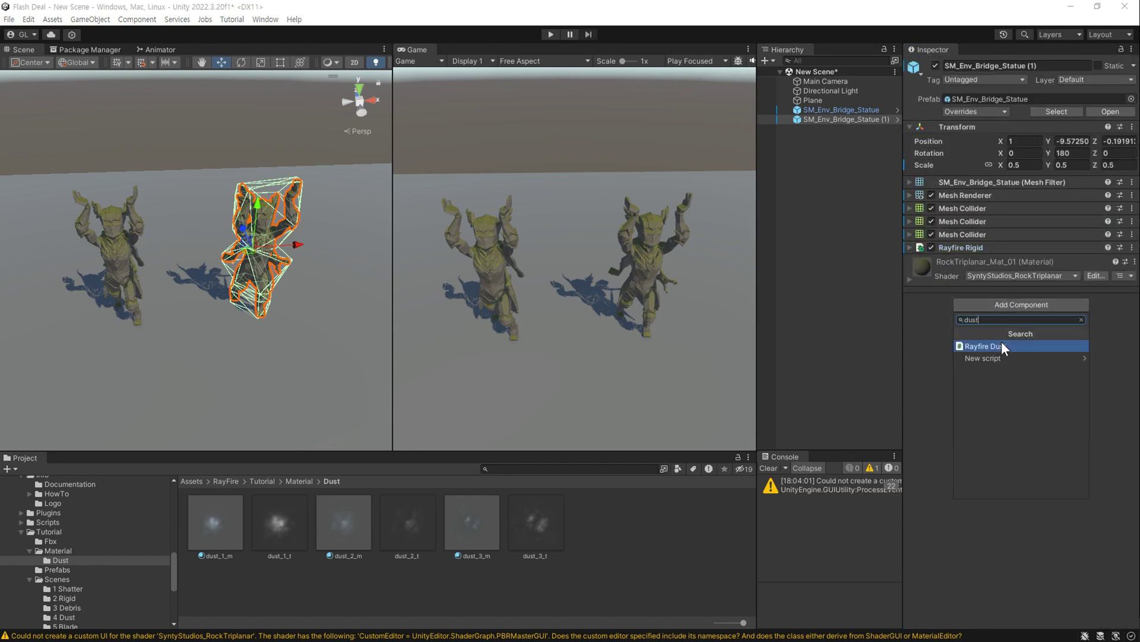
pyautogui.click(1002, 344)
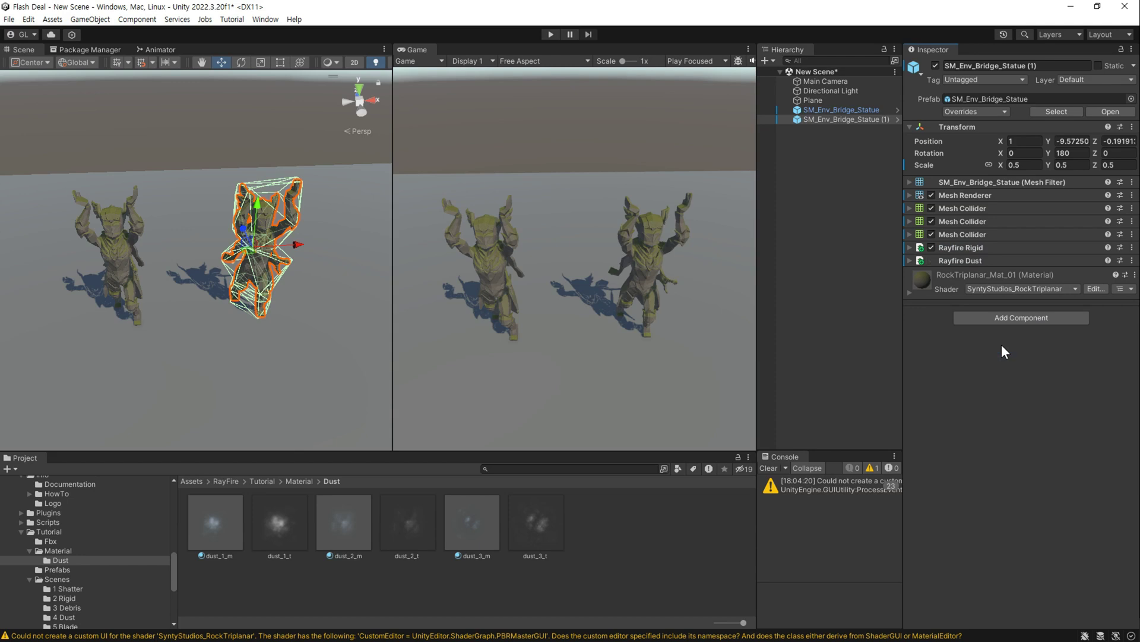
pyautogui.click(911, 259)
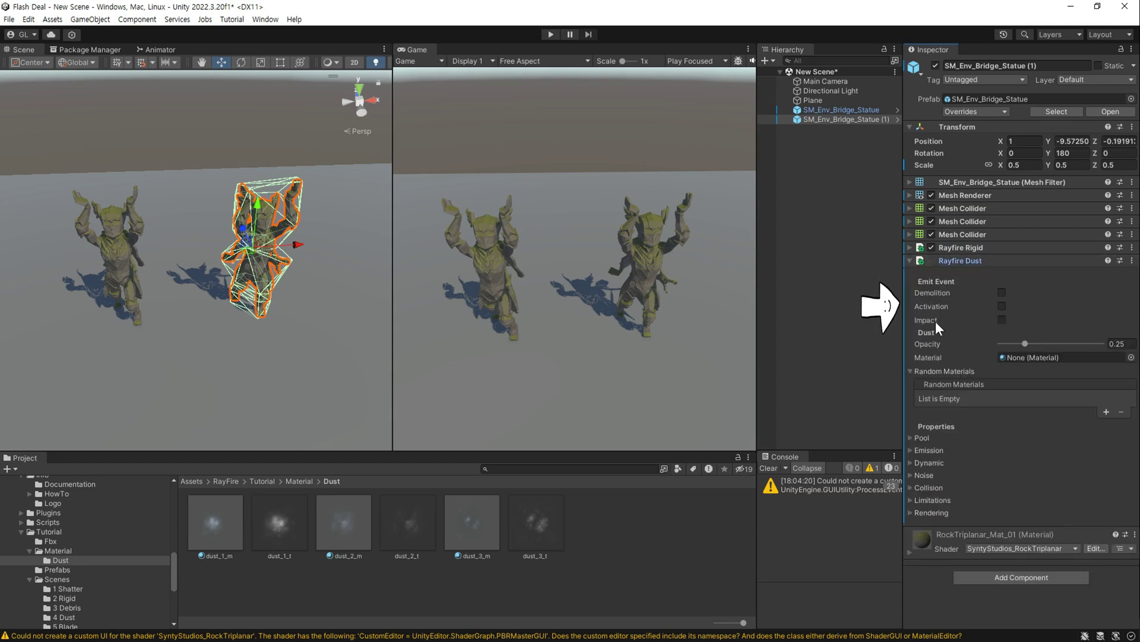
pyautogui.click(1000, 293)
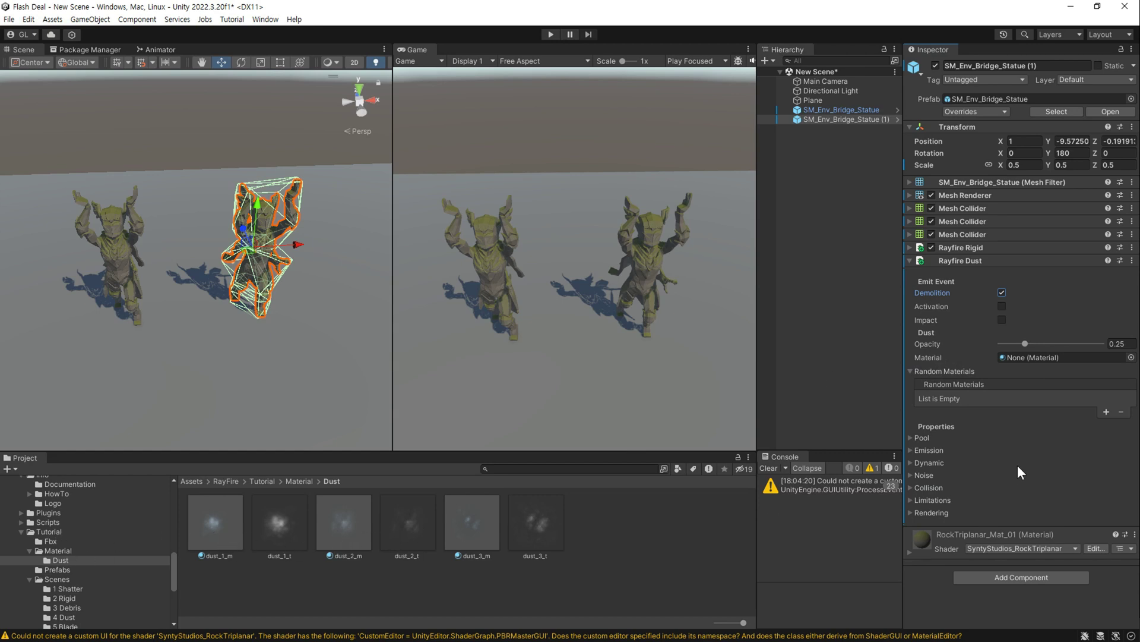
# Step: Add three Random Materials slots to Rayfire Dust and fill them with dust_1_m, dust_2_m and dust_3_m
pyautogui.click(1103, 412)
pyautogui.click(1103, 416)
pyautogui.click(1104, 426)
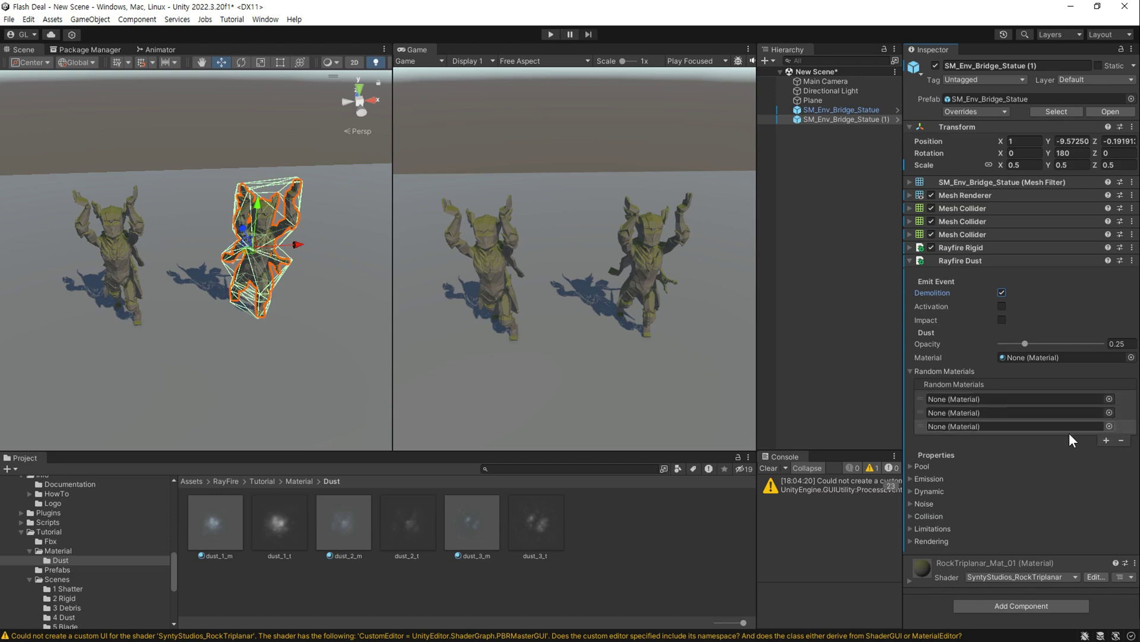
pyautogui.moveTo(215, 522)
pyautogui.mouseDown()
pyautogui.moveTo(762, 469)
pyautogui.moveTo(1010, 399)
pyautogui.mouseUp()
pyautogui.moveTo(343, 521); pyautogui.dragTo(1010, 413)
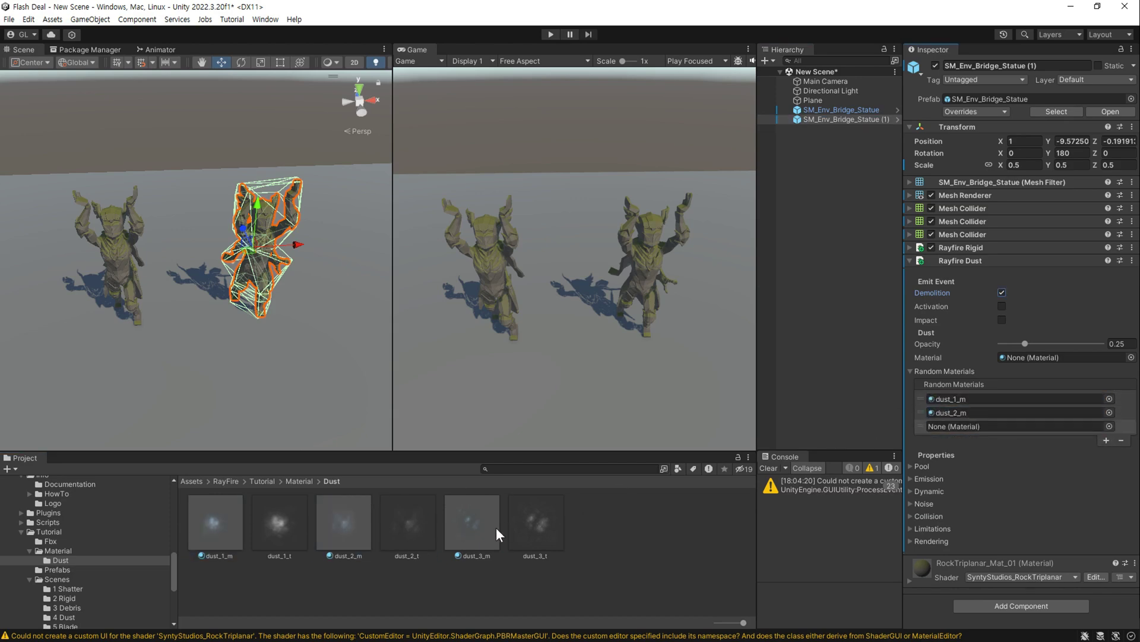
pyautogui.moveTo(496, 528); pyautogui.dragTo(981, 427)
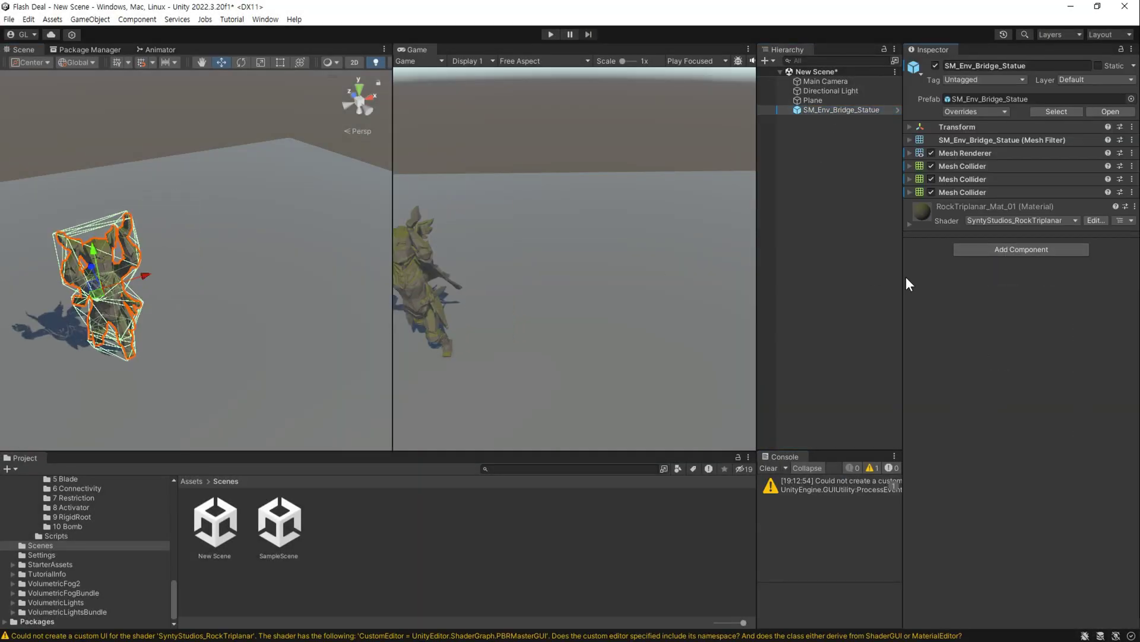
# Step: Add a Rayfire Shatter component to the statue and fragment it into Voronoi pieces
pyautogui.click(1015, 251)
pyautogui.write('ray s')
pyautogui.click(1006, 333)
pyautogui.click(1013, 226)
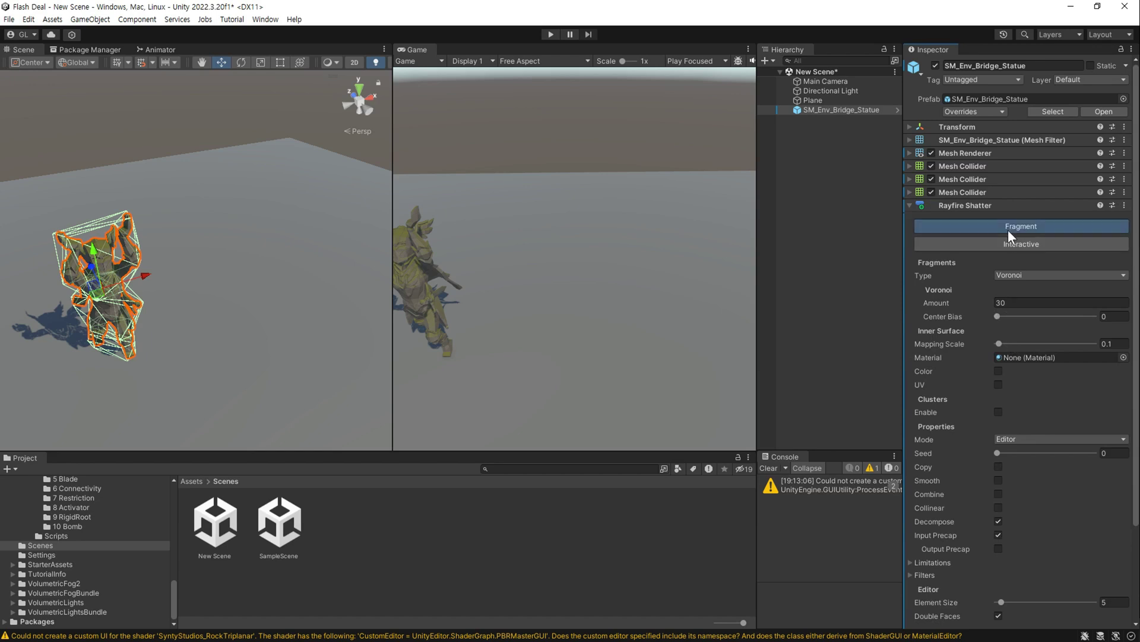
# Step: Give SM_Env_Bridge_Statue_root a Rayfire Rigid with Object Type Mesh Root and Kinematic simulation
pyautogui.click(843, 119)
pyautogui.click(1021, 115)
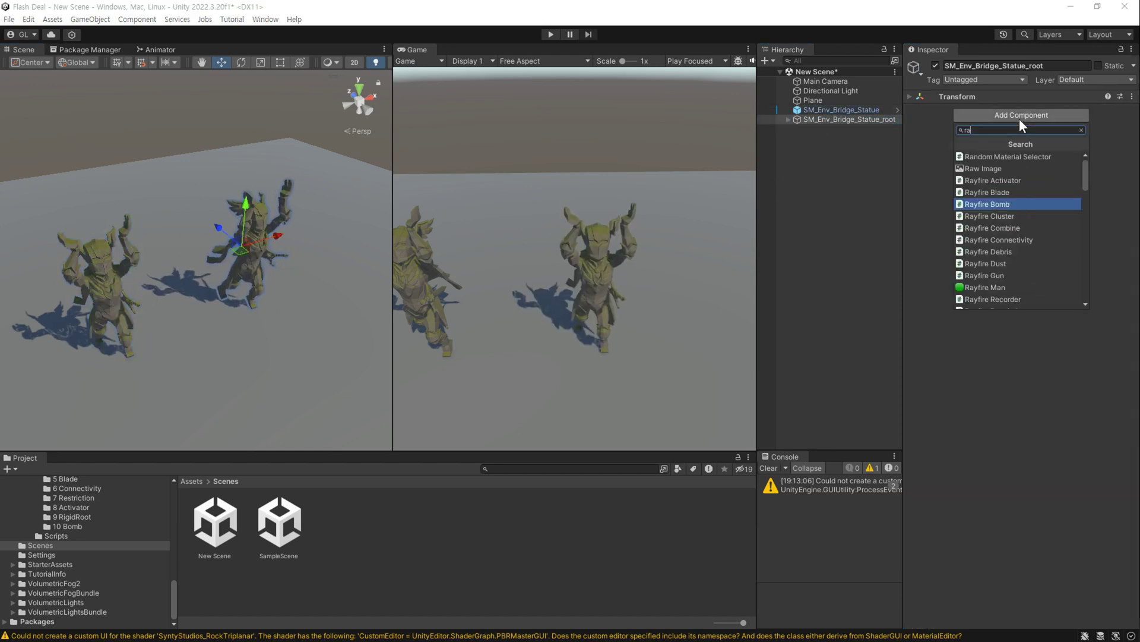
pyautogui.write('rig')
pyautogui.click(1021, 180)
pyautogui.click(1005, 153)
pyautogui.click(1003, 177)
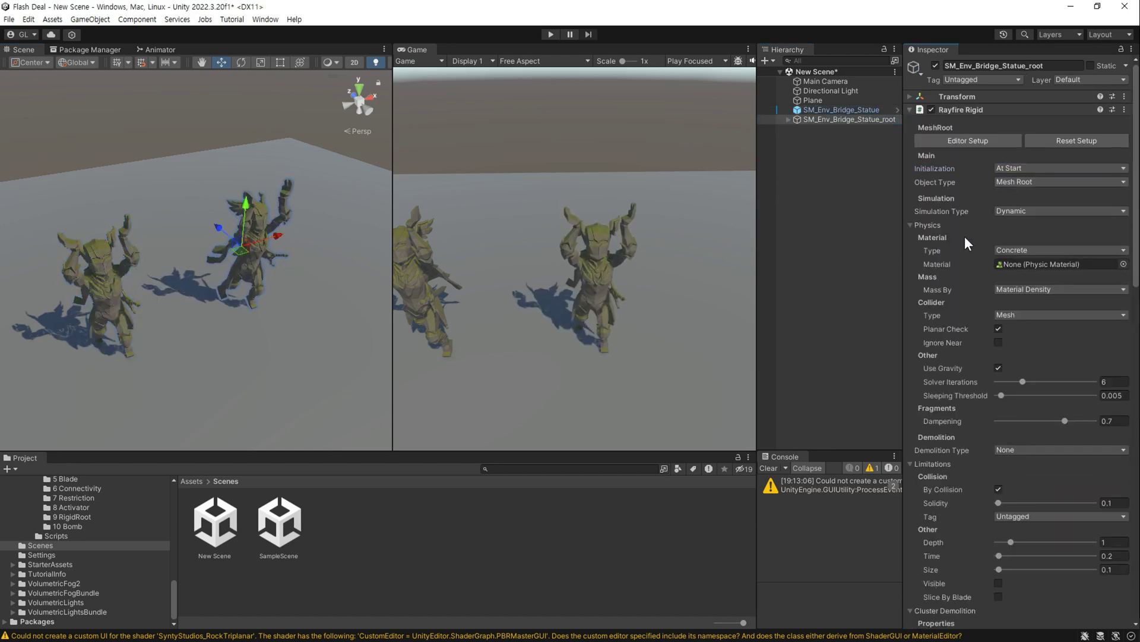
pyautogui.click(1011, 210)
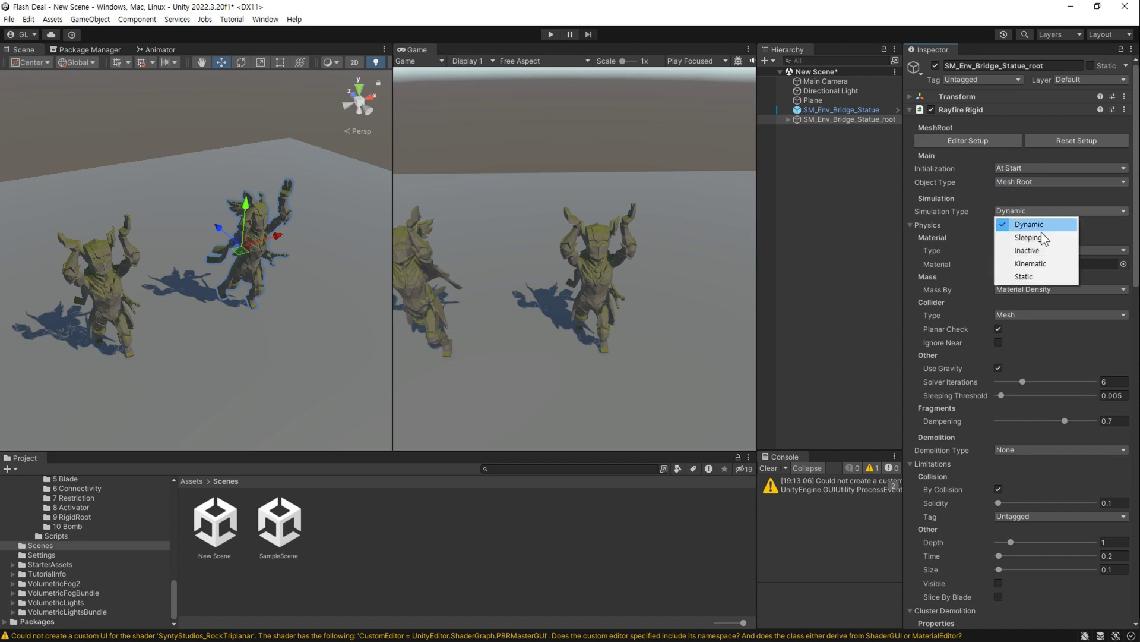
pyautogui.click(1052, 265)
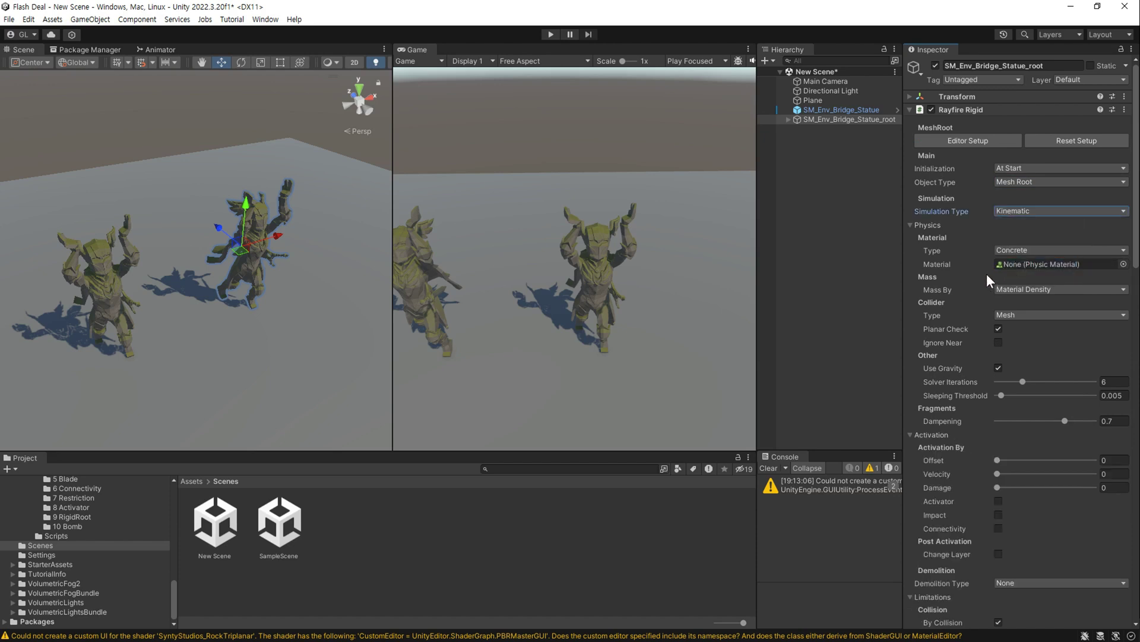
pyautogui.click(803, 174)
# Step: Create a 3D Sphere and move it right, beside the second statue
pyautogui.rightClick(812, 167)
pyautogui.moveTo(871, 350)
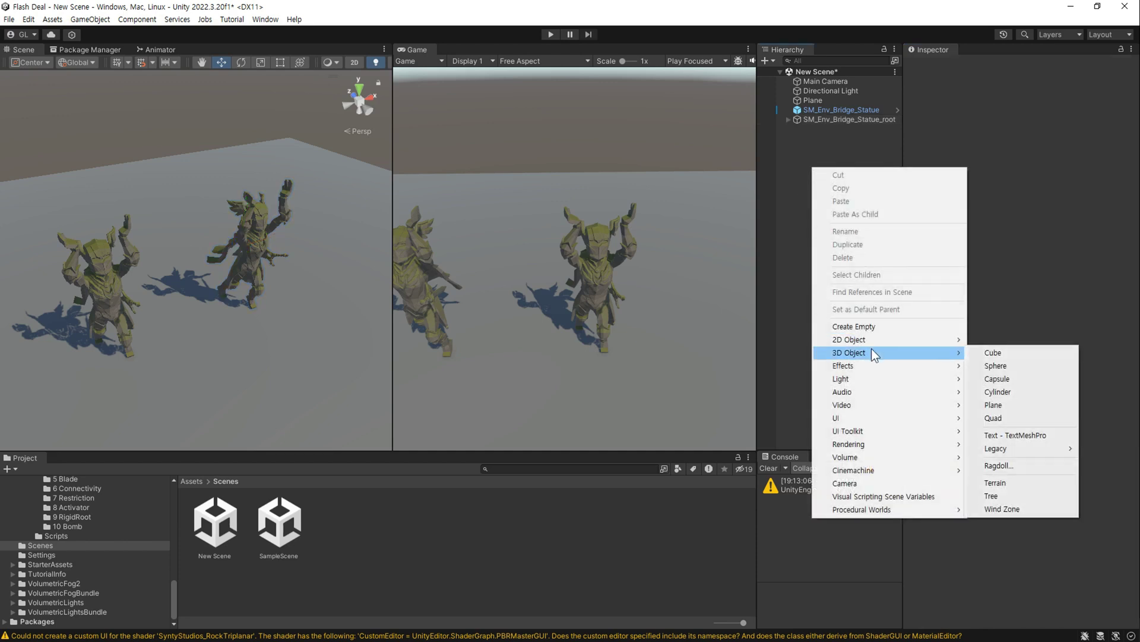
pyautogui.click(1014, 364)
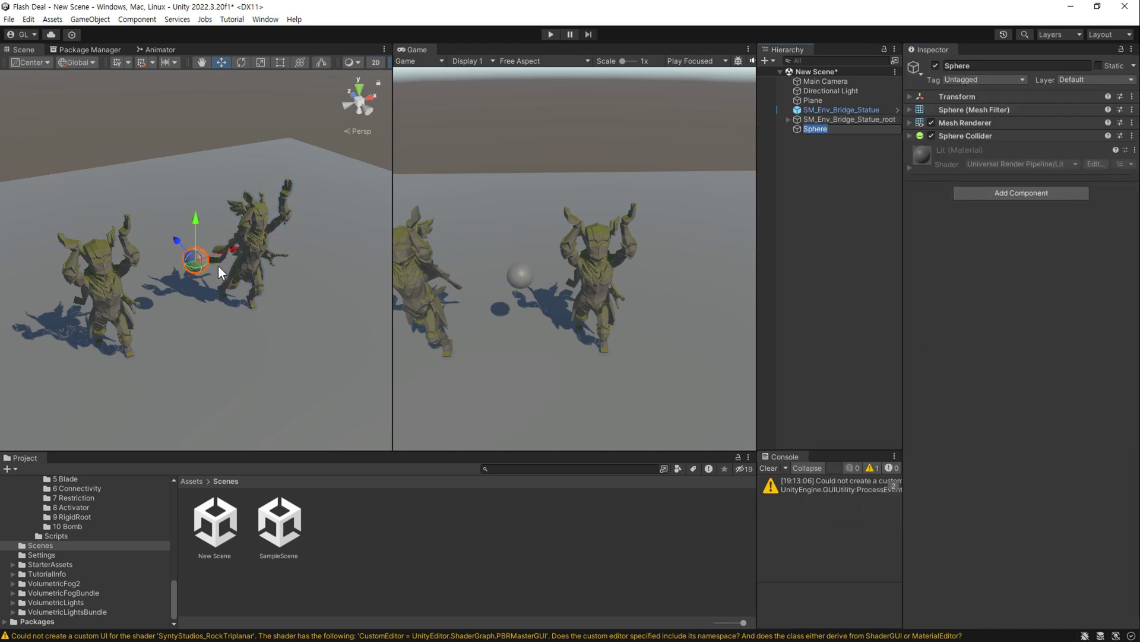
pyautogui.moveTo(219, 266); pyautogui.dragTo(327, 284)
# Step: Add a Rayfire Bomb component to the sphere with a Range of 4.79
pyautogui.click(1022, 192)
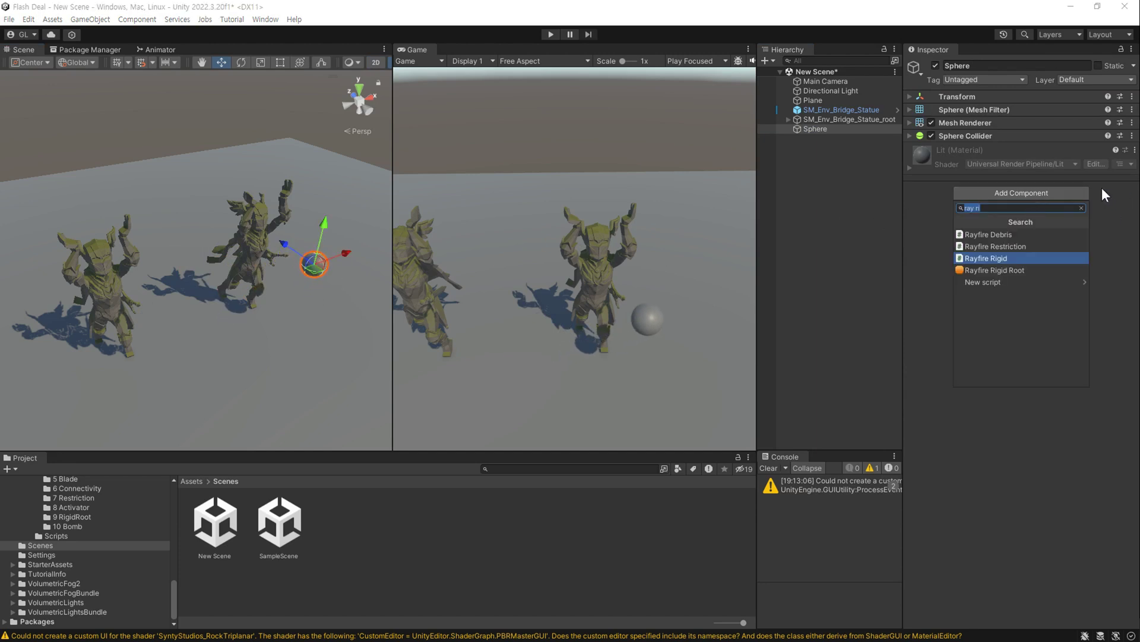
pyautogui.press('BackSpace')
pyautogui.press('BackSpace')
pyautogui.write('bom')
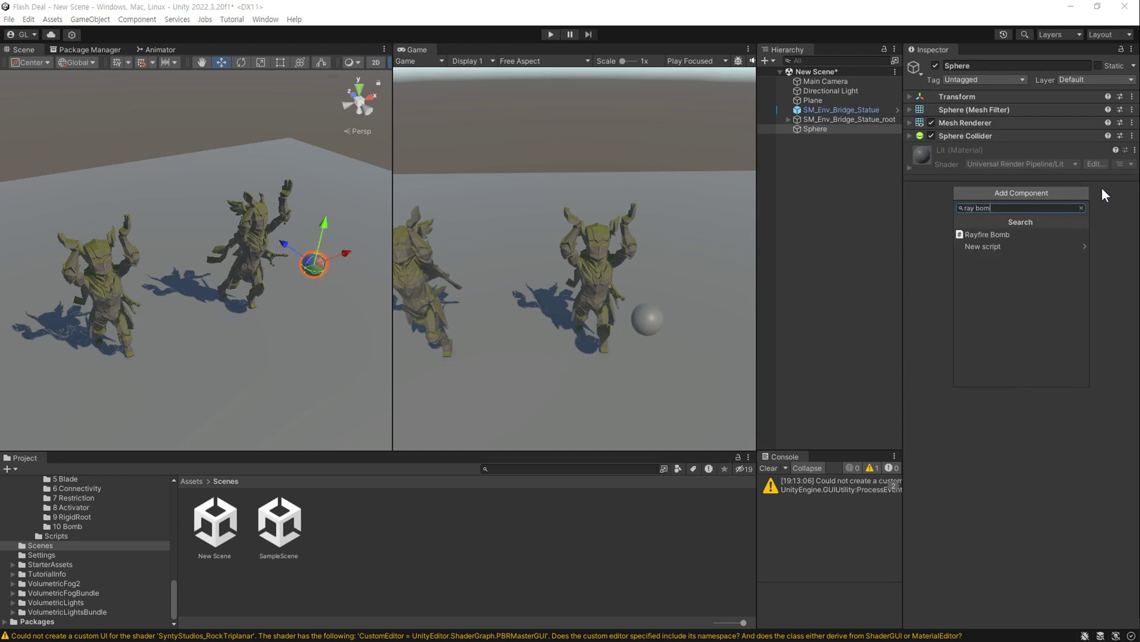
pyautogui.click(987, 235)
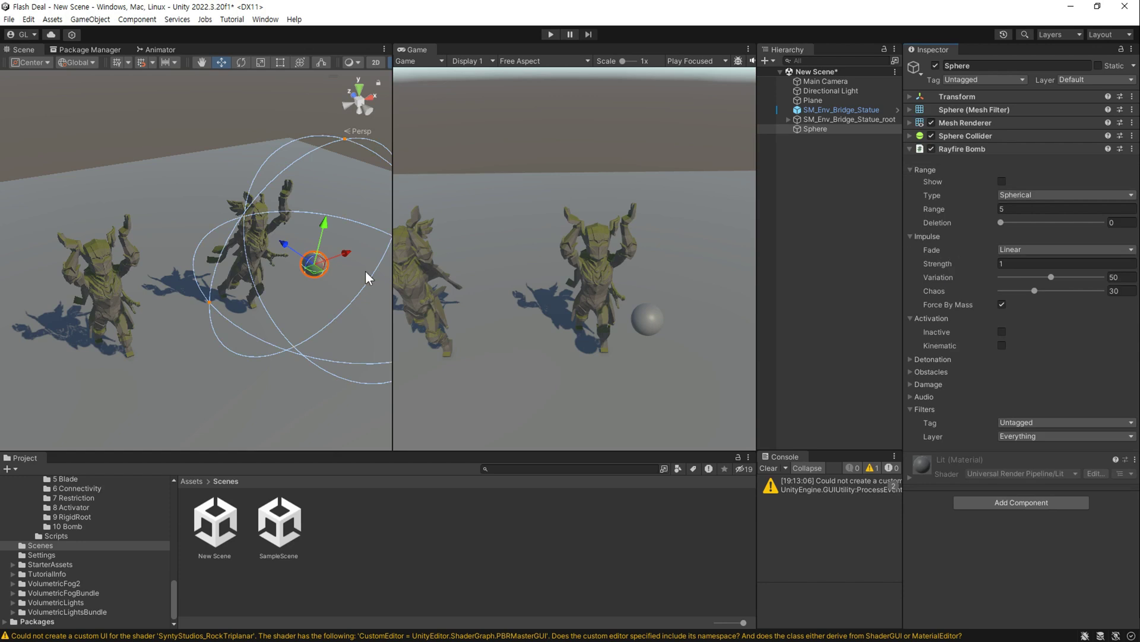
pyautogui.moveTo(934, 208)
pyautogui.mouseDown()
pyautogui.moveTo(1031, 230)
pyautogui.moveTo(939, 220)
pyautogui.mouseUp()
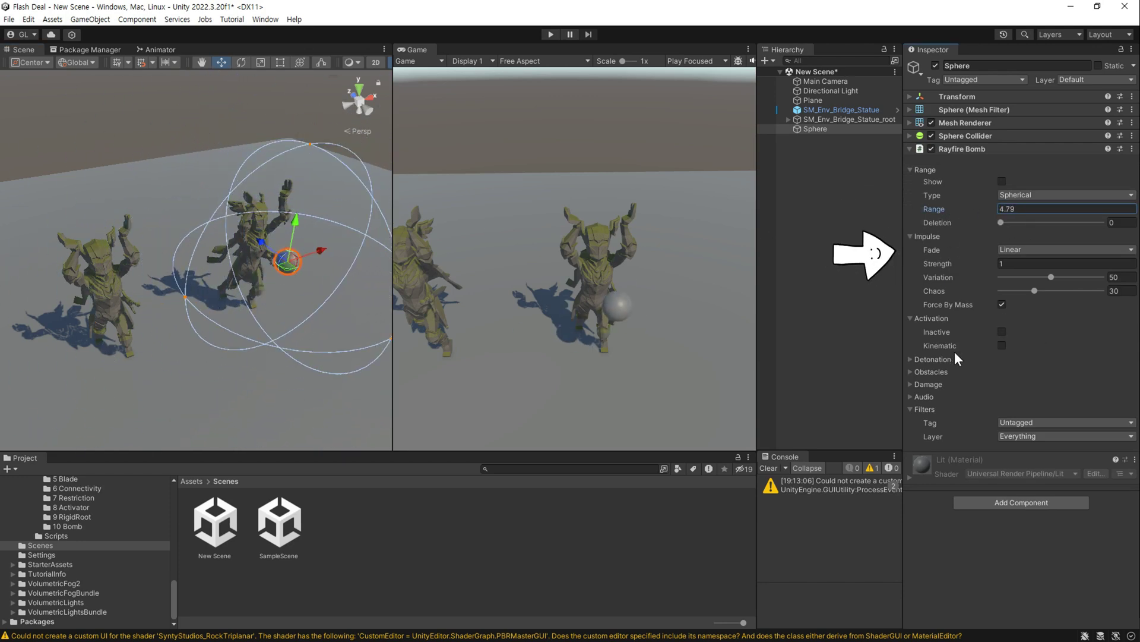
# Step: Enable Kinematic on the bomb, set Variation to about 55, then play and detonate it
pyautogui.click(1003, 345)
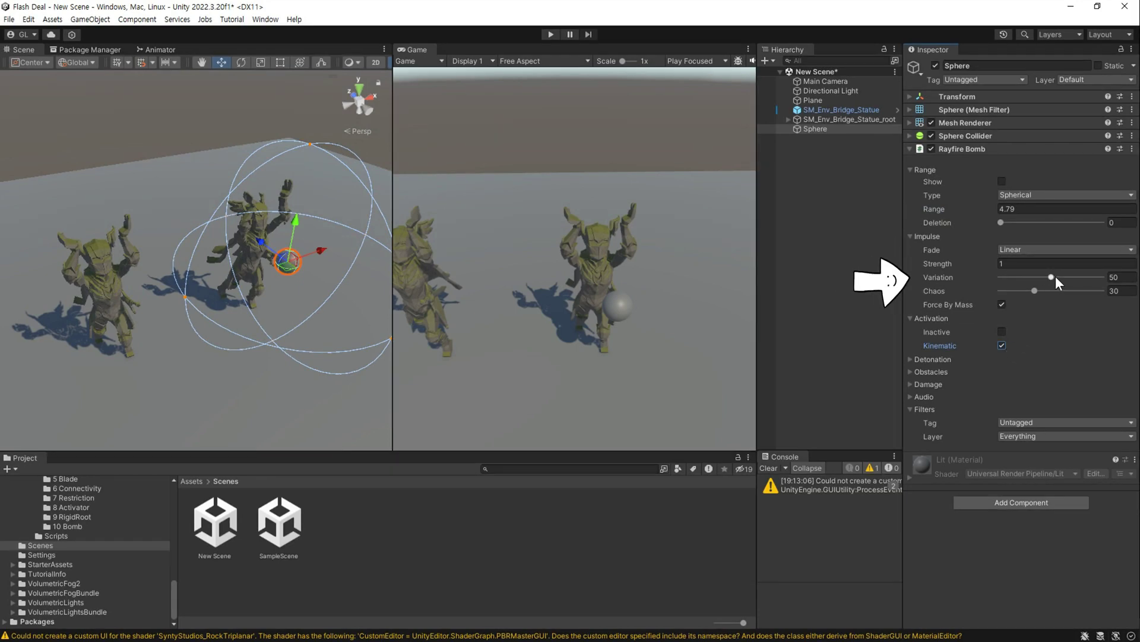
pyautogui.moveTo(1054, 277); pyautogui.dragTo(1053, 277)
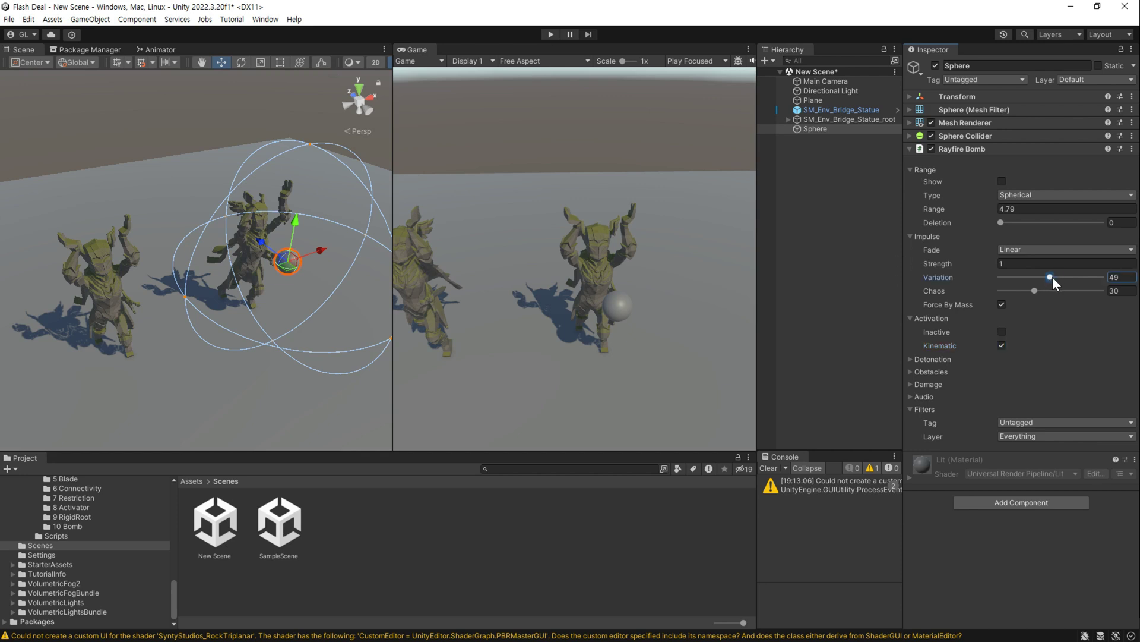
pyautogui.moveTo(1067, 277); pyautogui.dragTo(1042, 291)
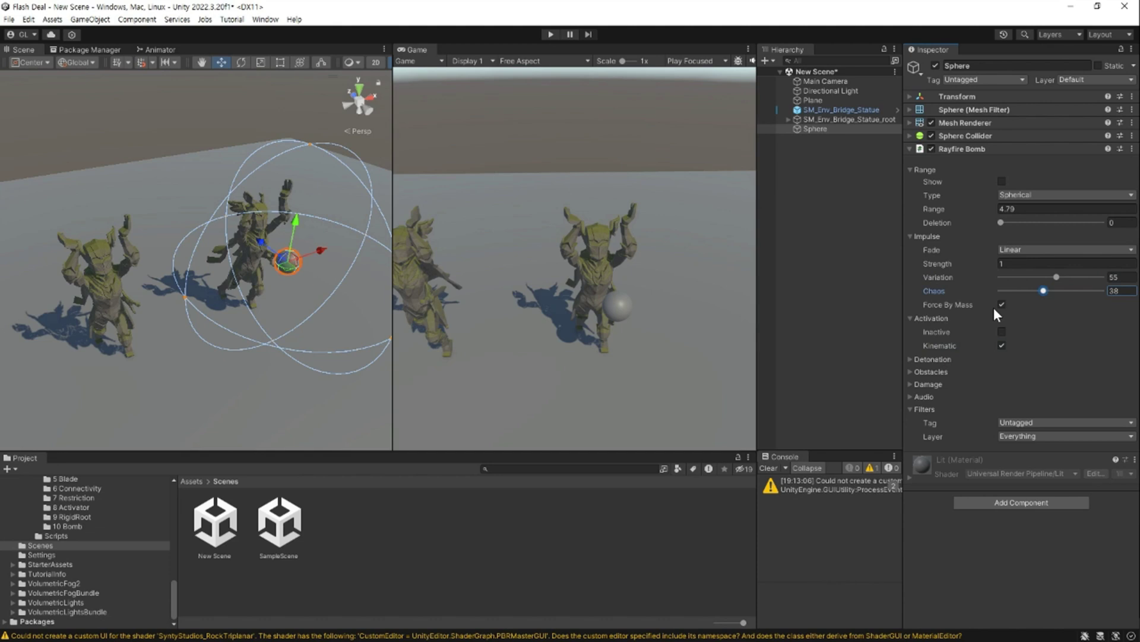
pyautogui.hotkey('ctrl', 'p')
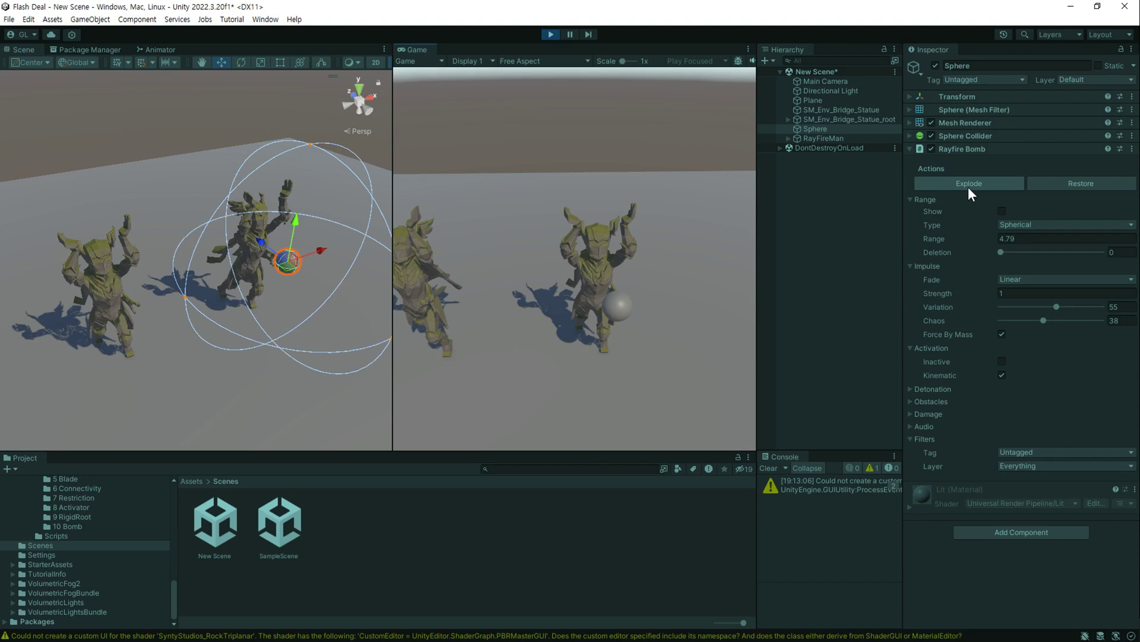
pyautogui.click(969, 186)
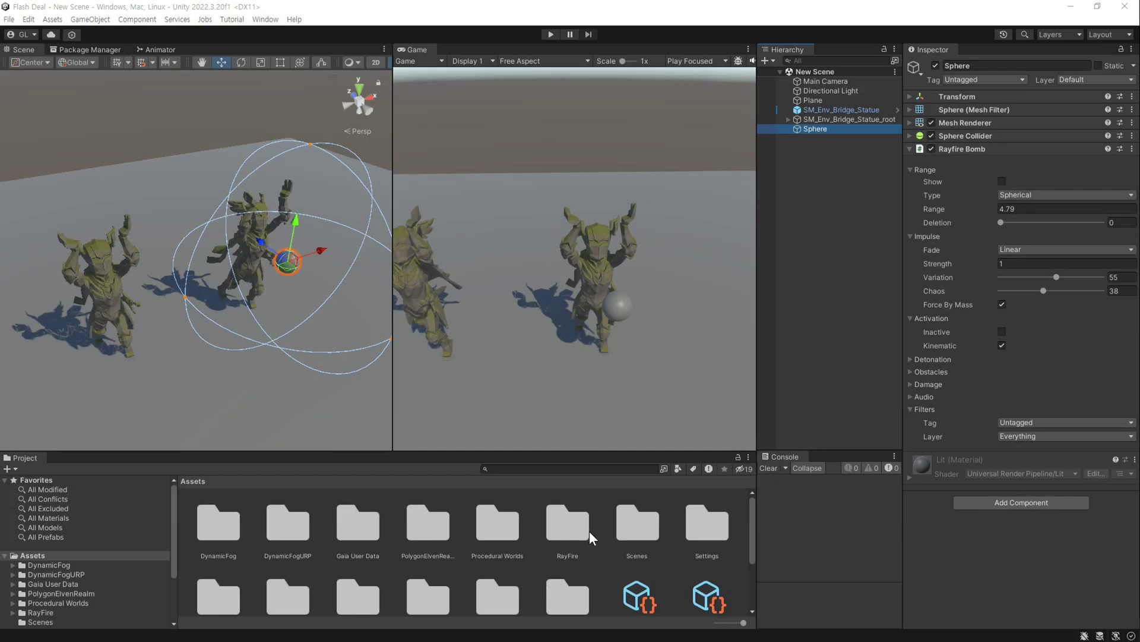
# Step: Create a new C# script in the Project panel named Test
pyautogui.scroll(-5, 594, 532)
pyautogui.rightClick(467, 567)
pyautogui.moveTo(584, 252)
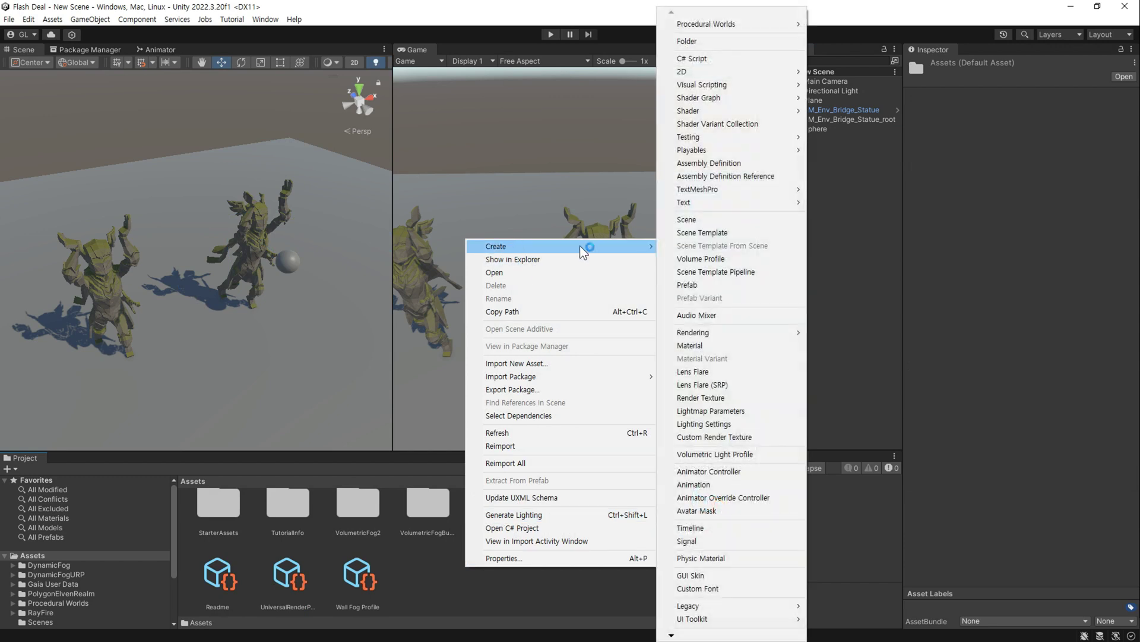
pyautogui.click(742, 58)
pyautogui.write('Test')
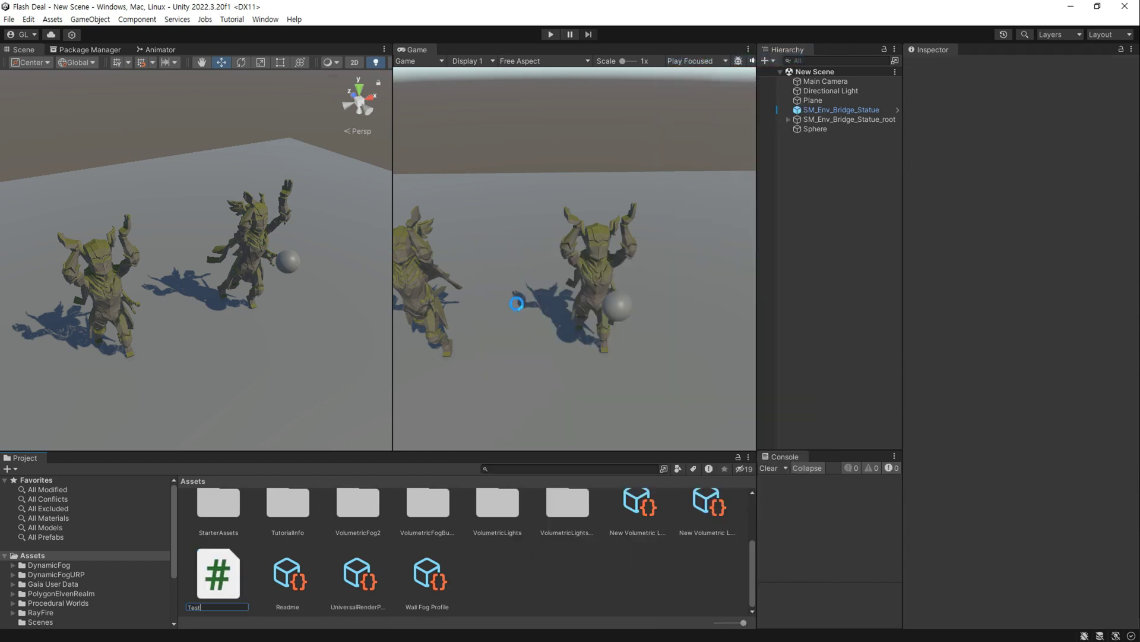
pyautogui.press('Return')
# Step: Attach the Test script to the Sphere and open the Rayfire Bomb script for editing
pyautogui.click(809, 130)
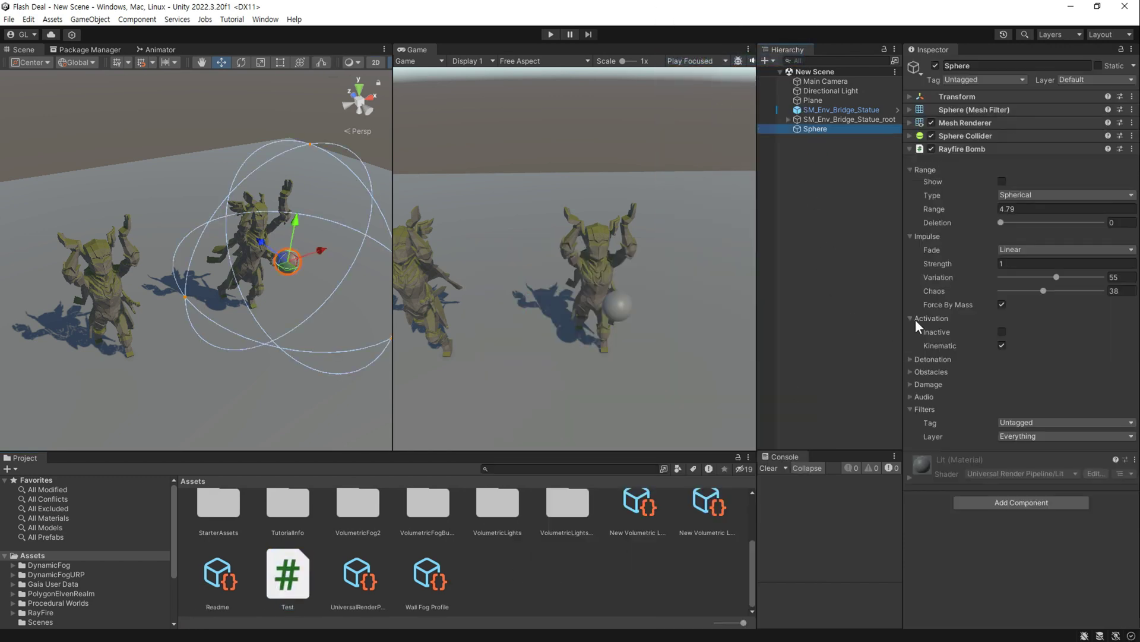
pyautogui.moveTo(288, 573); pyautogui.dragTo(988, 542)
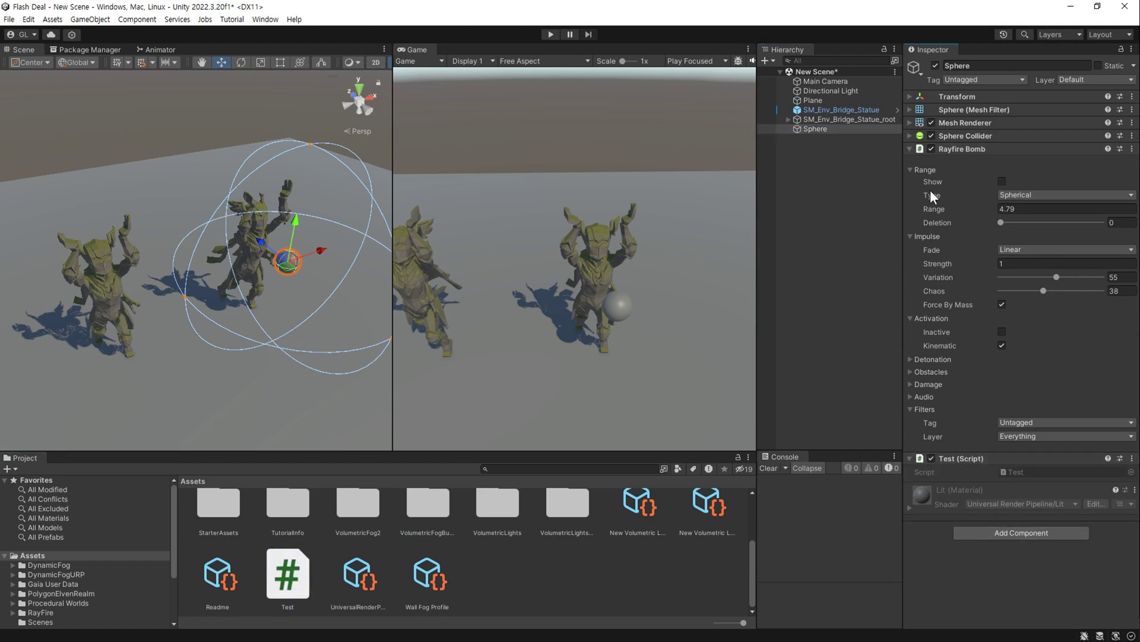
pyautogui.rightClick(954, 153)
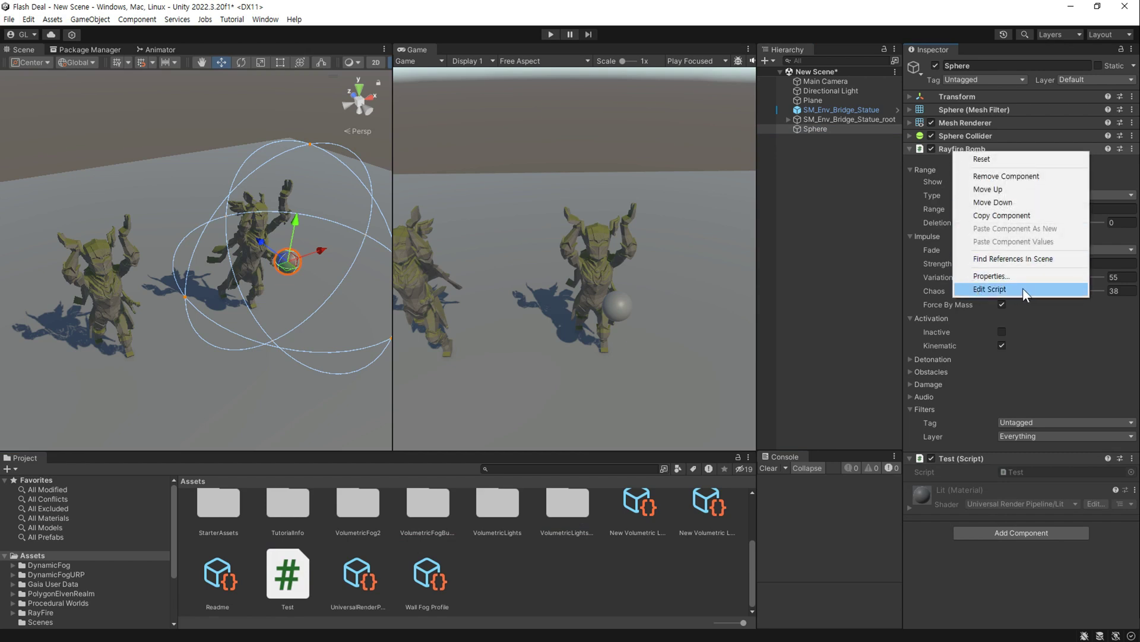
pyautogui.click(970, 561)
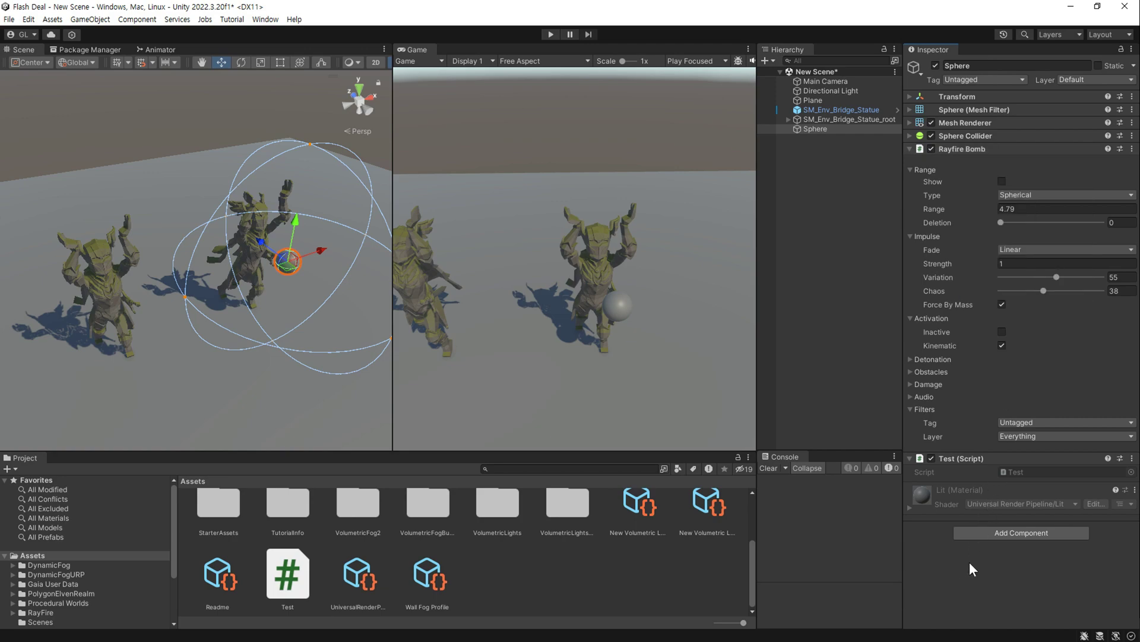
# Step: Inspect the Explode(float delayLoc) method and its uses of delayLoc in RayfireBomb.cs
pyautogui.scroll(-15, 464, 338)
pyautogui.scroll(-15, 463, 338)
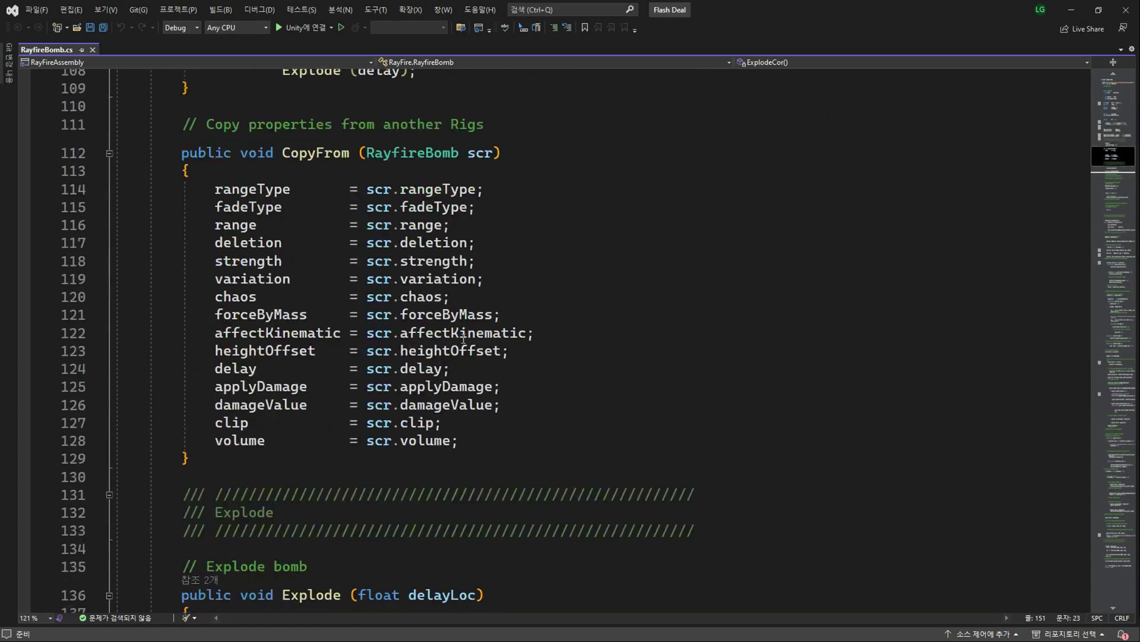
pyautogui.scroll(-8, 464, 338)
pyautogui.click(282, 218)
pyautogui.scroll(1, 432, 205)
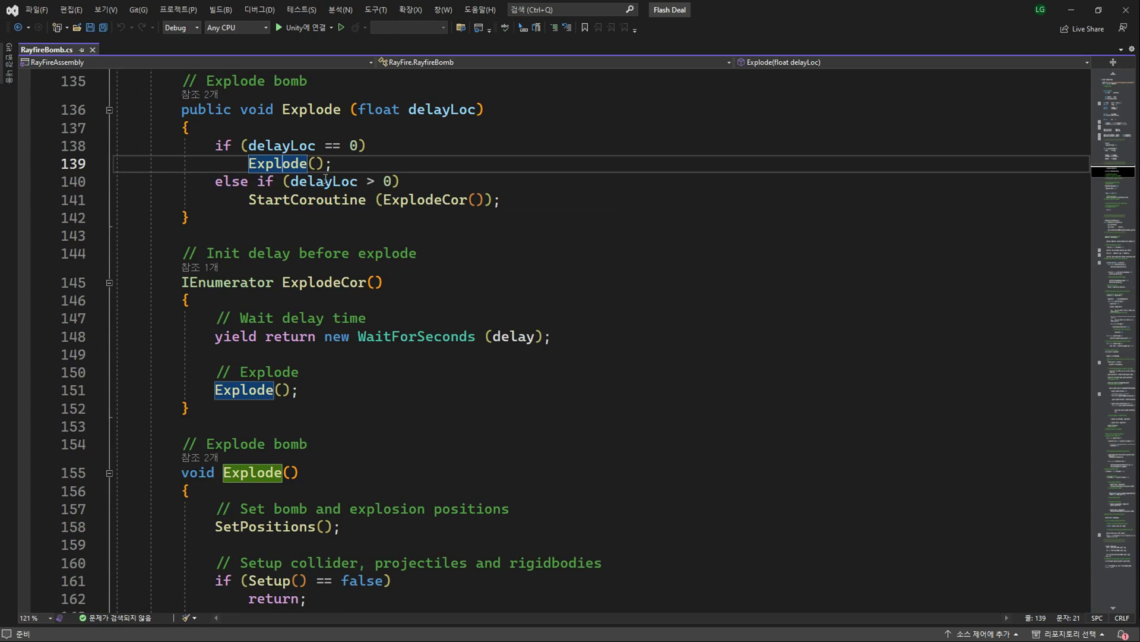
pyautogui.click(320, 186)
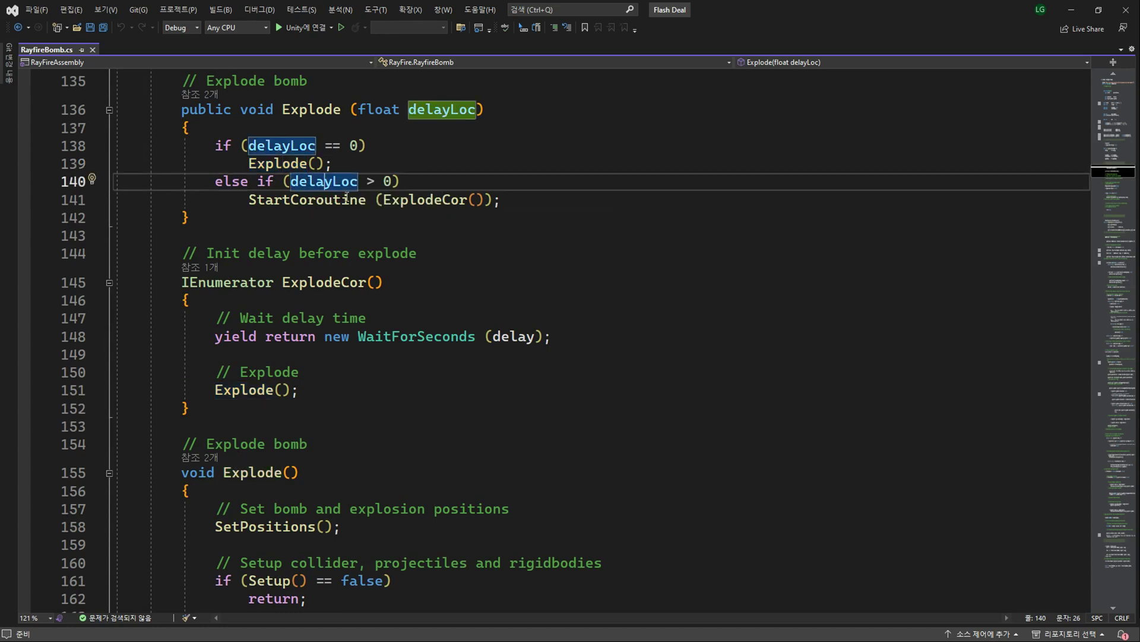
pyautogui.click(415, 200)
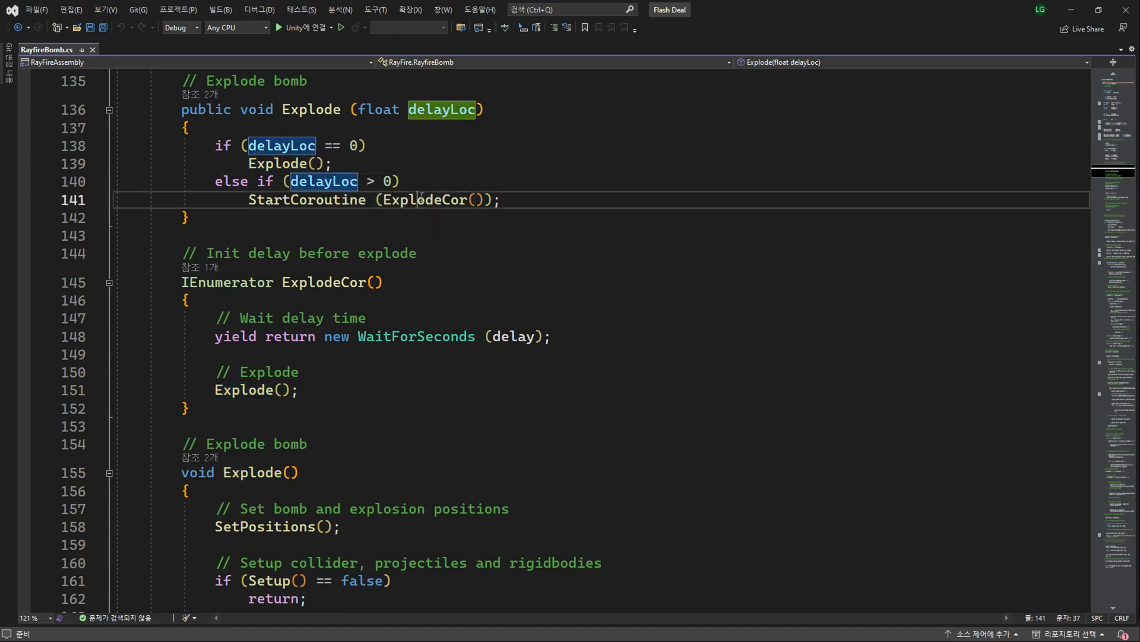
# Step: Follow ExplodeCor to the delay field's declaration on line 57, then return to Unity
pyautogui.click(325, 282)
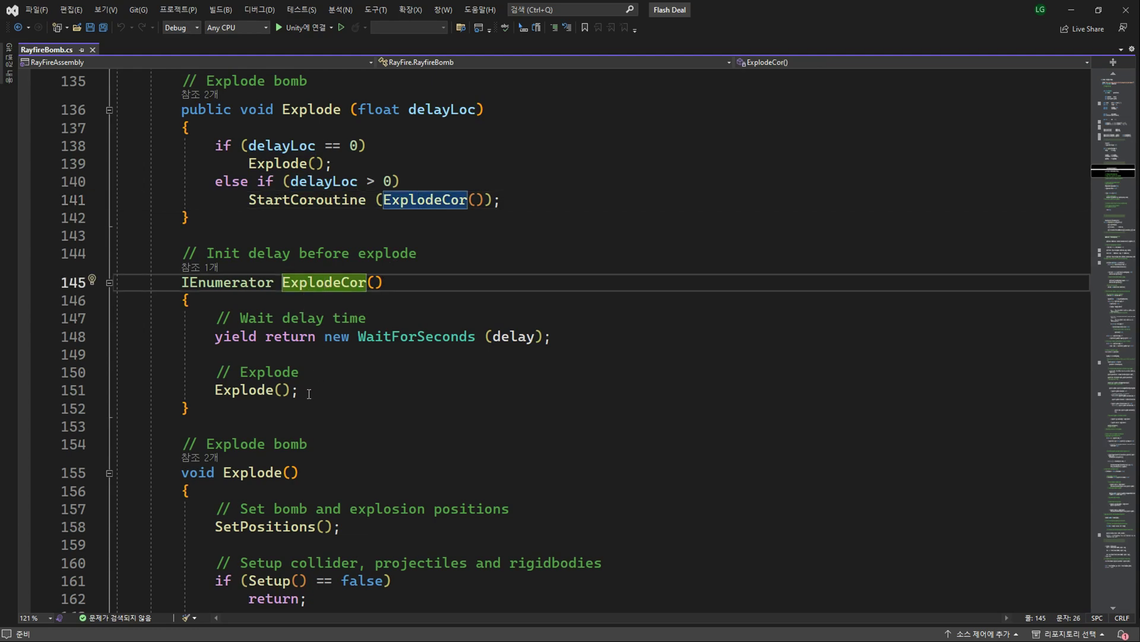
pyautogui.click(519, 336)
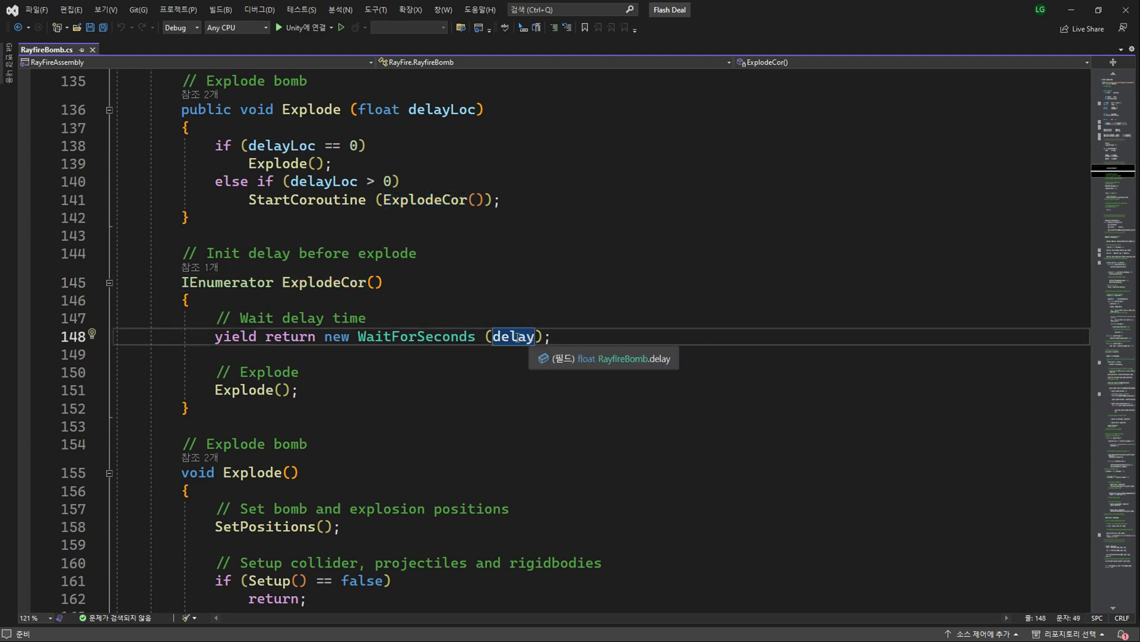
pyautogui.press('F12')
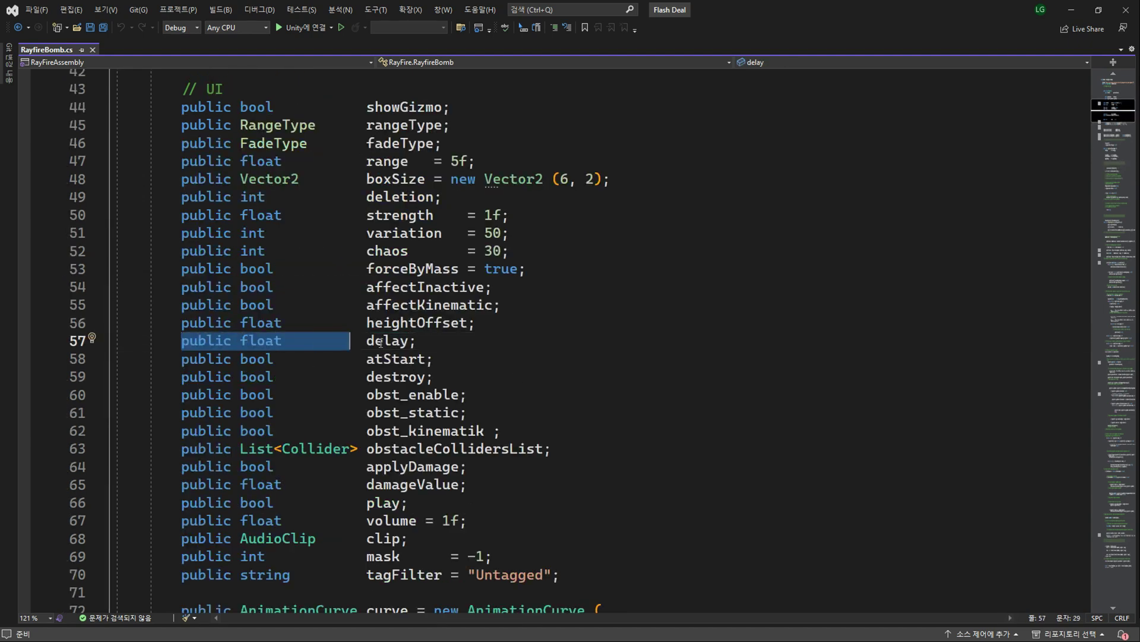
pyautogui.hotkey('alt', 'Tab')
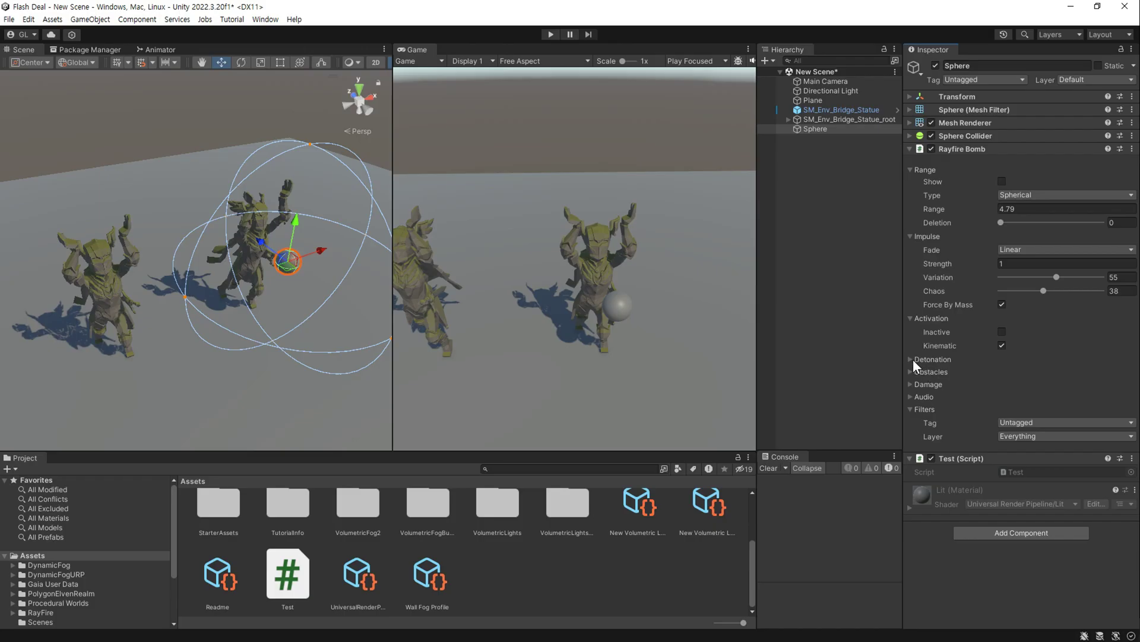
# Step: Expand the Detonation foldout on the Rayfire Bomb component
pyautogui.click(911, 359)
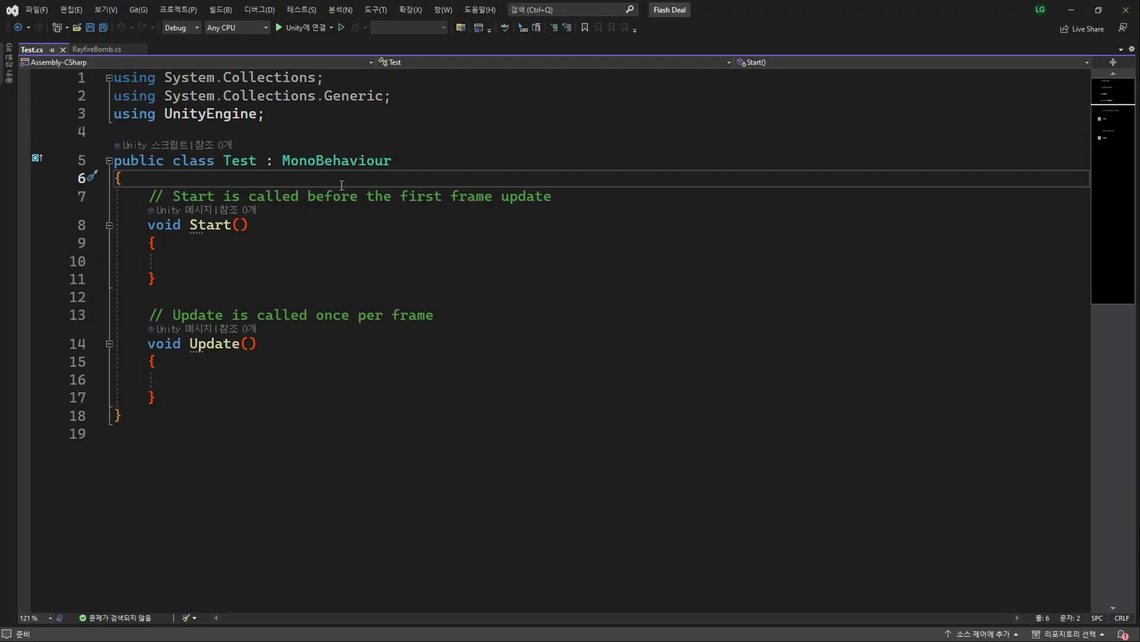
# Step: Declare 'private RayfireBomb bomb;' and assign it with GetComponent in Start
pyautogui.press('Return')
pyautogui.write('private ')
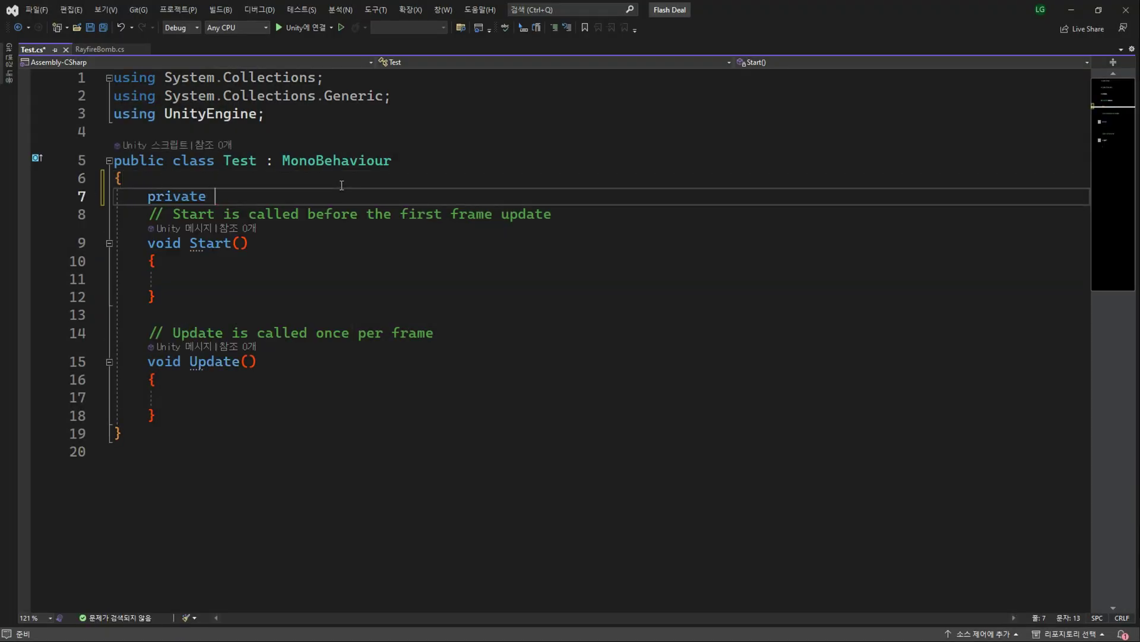
pyautogui.write('Ra')
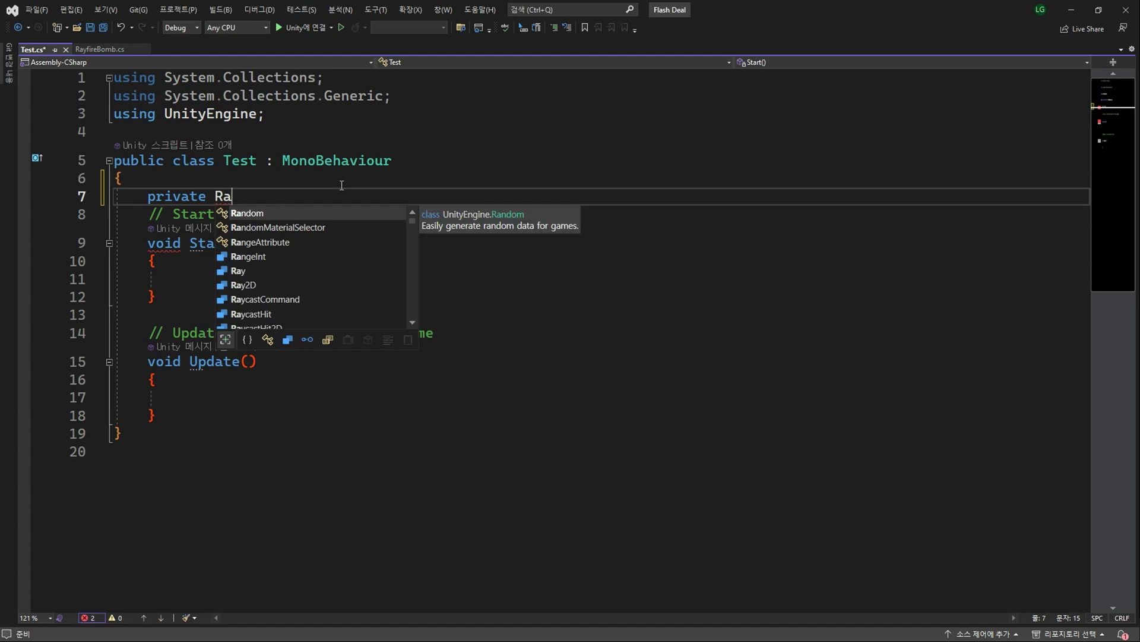
pyautogui.write('yfir')
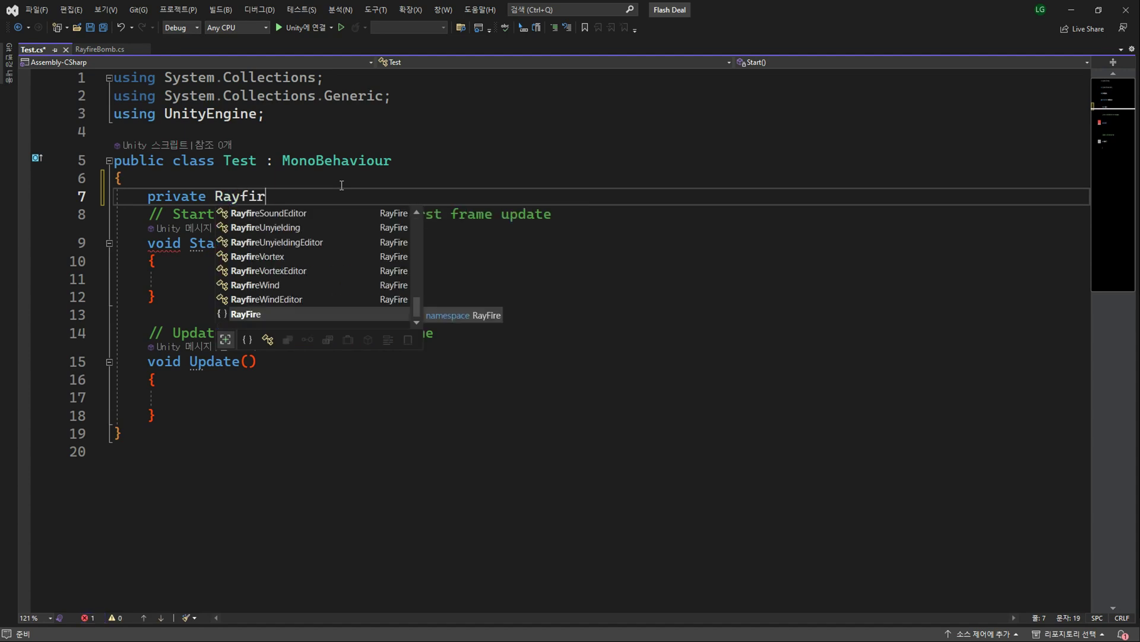
pyautogui.write('e')
pyautogui.press('Down')
pyautogui.press('Down')
pyautogui.press('Down')
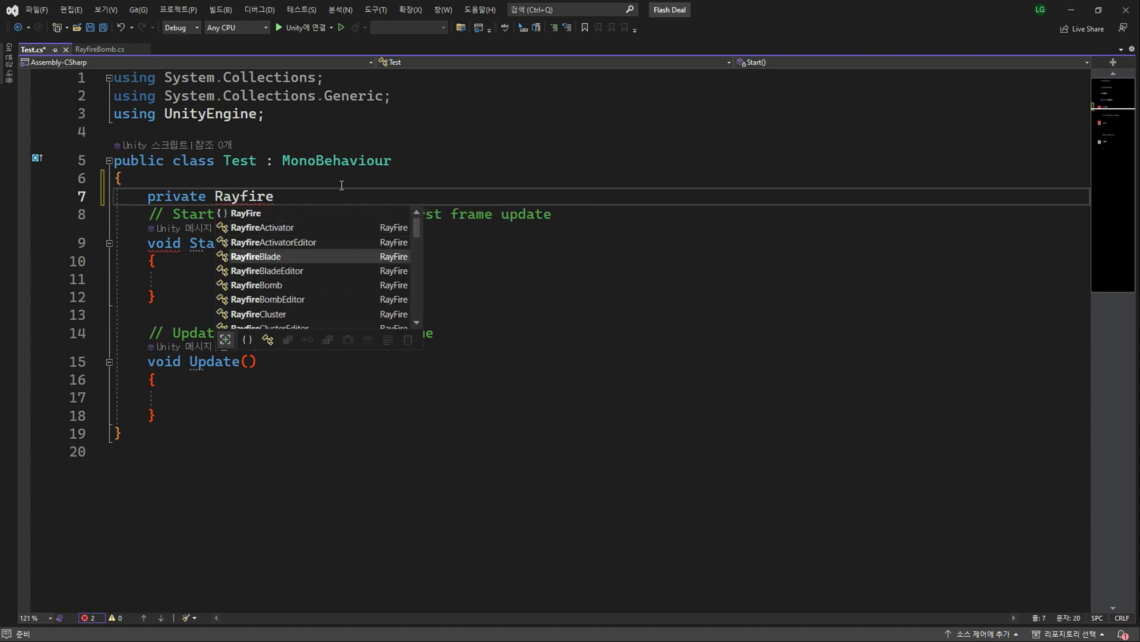
pyautogui.press('Tab')
pyautogui.write('bomb;')
pyautogui.press('Return')
pyautogui.press('Down')
pyautogui.press('Down')
pyautogui.press('Down')
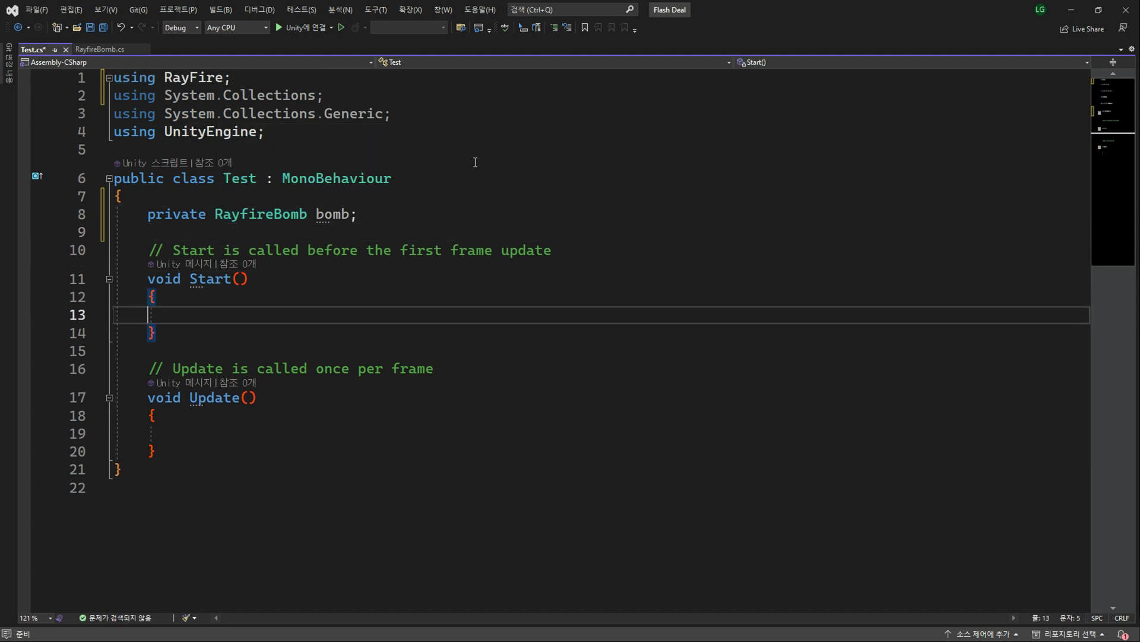
pyautogui.write('bom')
pyautogui.press('Tab')
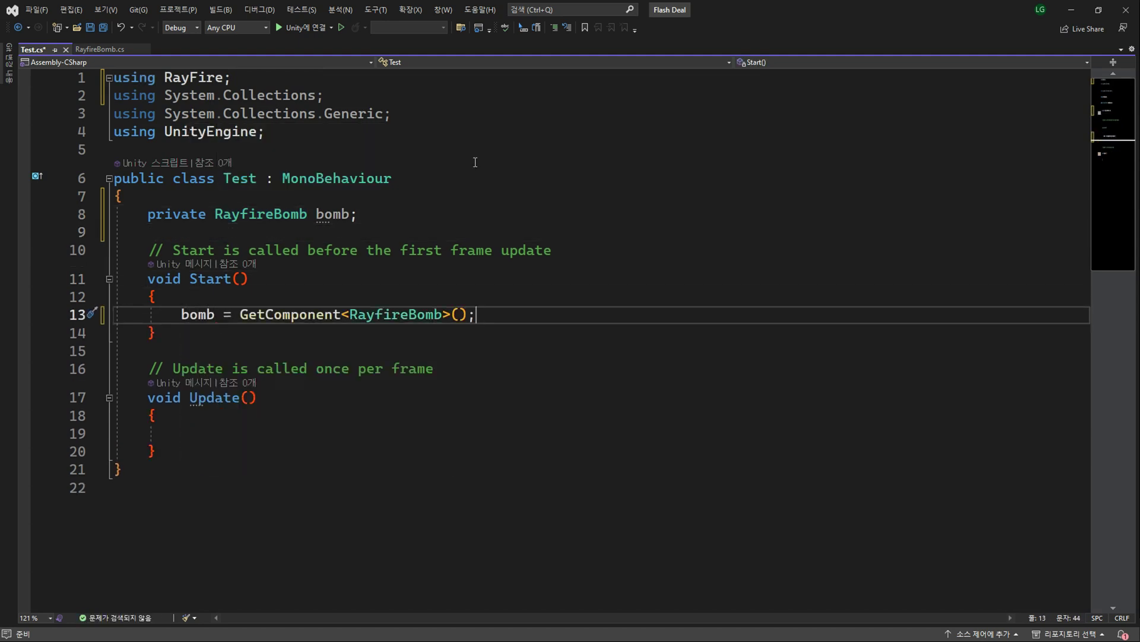
# Step: Add the field 'private float startTime = 3;'
pyautogui.press('Up')
pyautogui.press('Up')
pyautogui.press('Up')
pyautogui.press('Up')
pyautogui.press('Return')
pyautogui.press('Return')
pyautogui.write('pri')
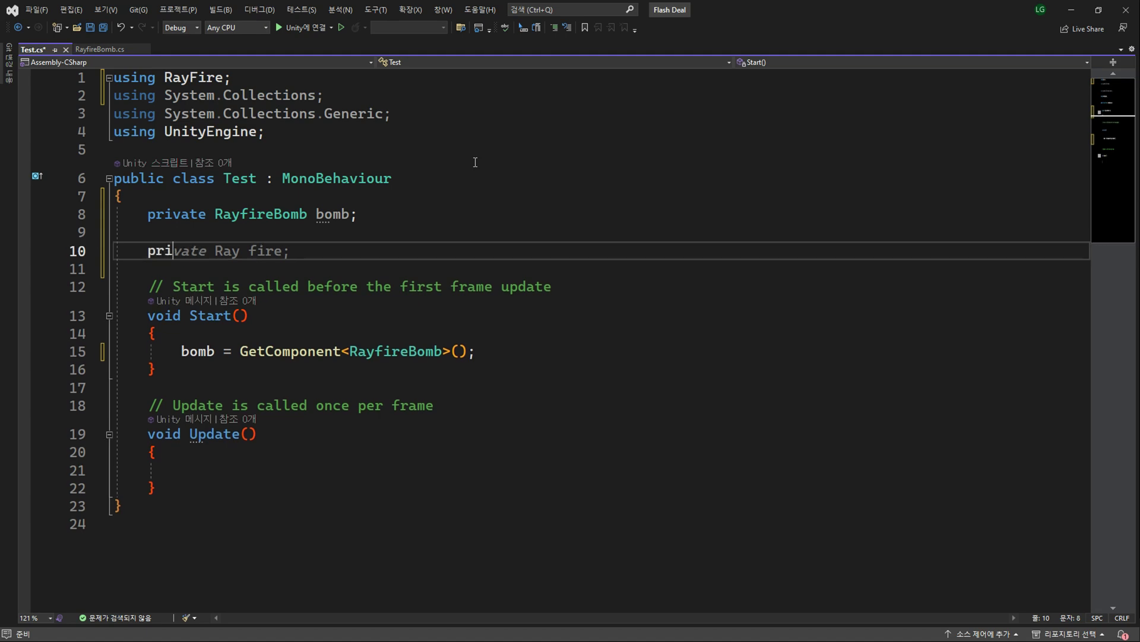
pyautogui.write('vate float ')
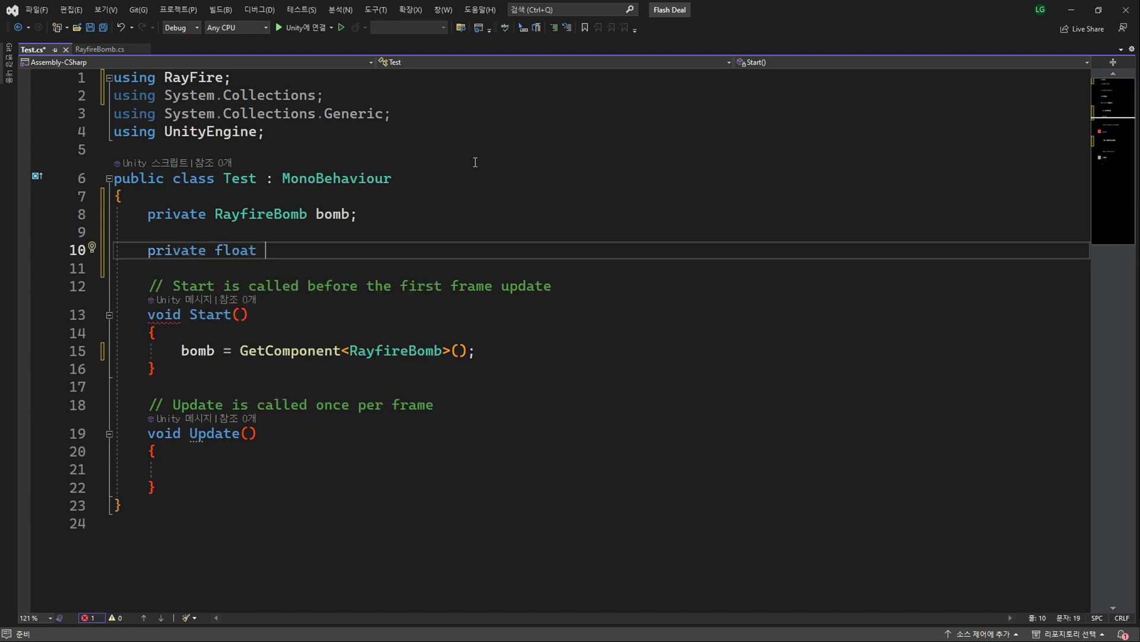
pyautogui.write('start')
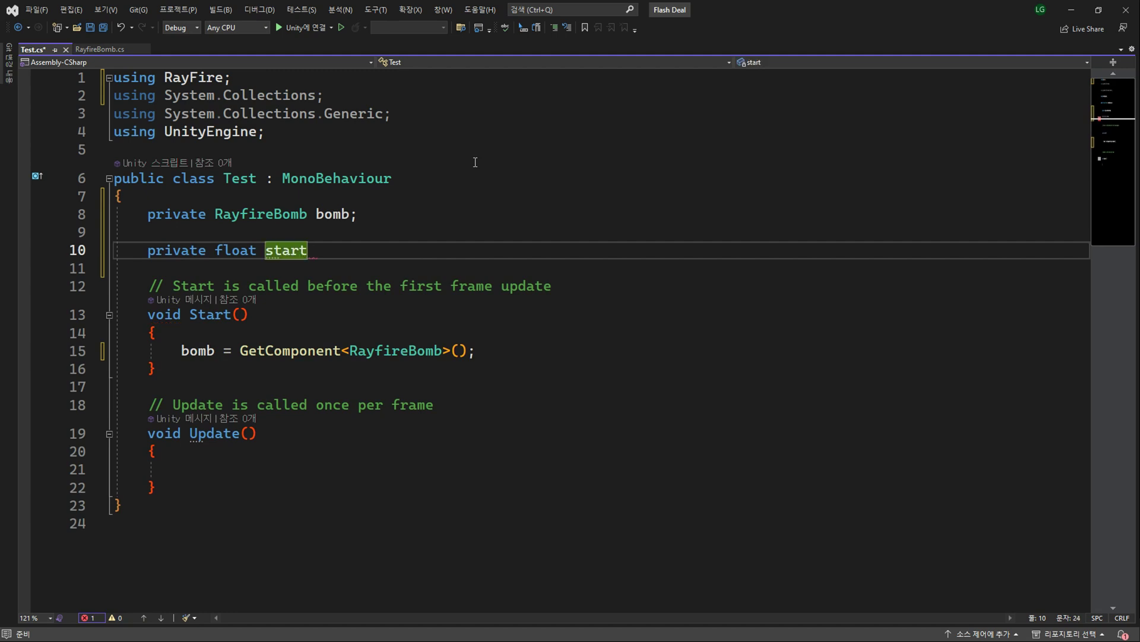
pyautogui.write('Time = ')
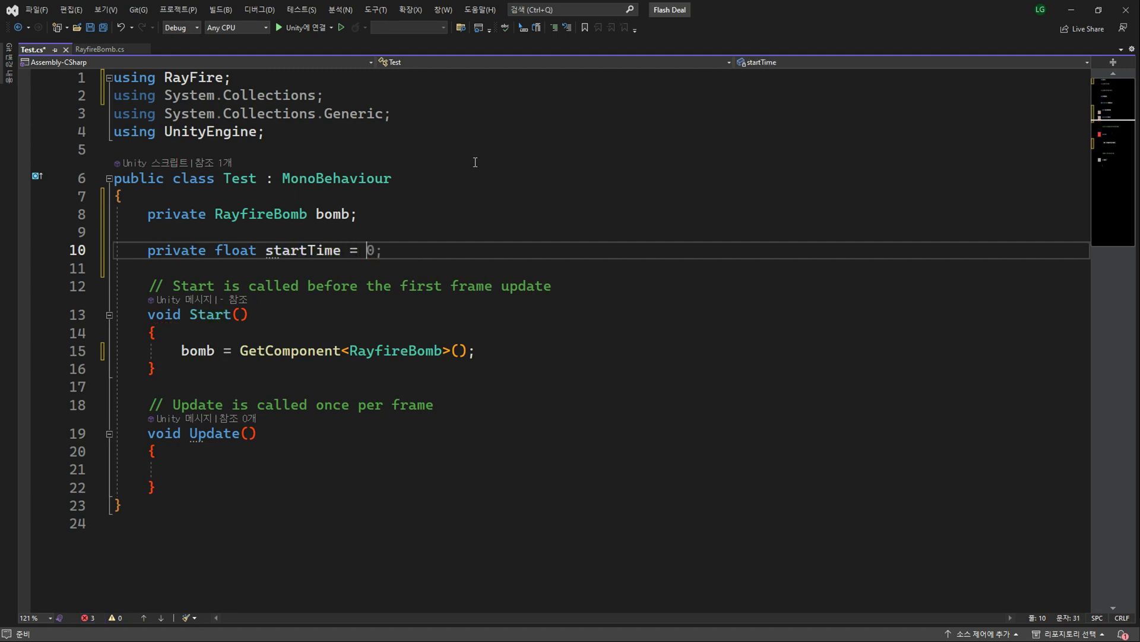
pyautogui.write('2;')
pyautogui.press('BackSpace')
pyautogui.press('BackSpace')
pyautogui.write('3;')
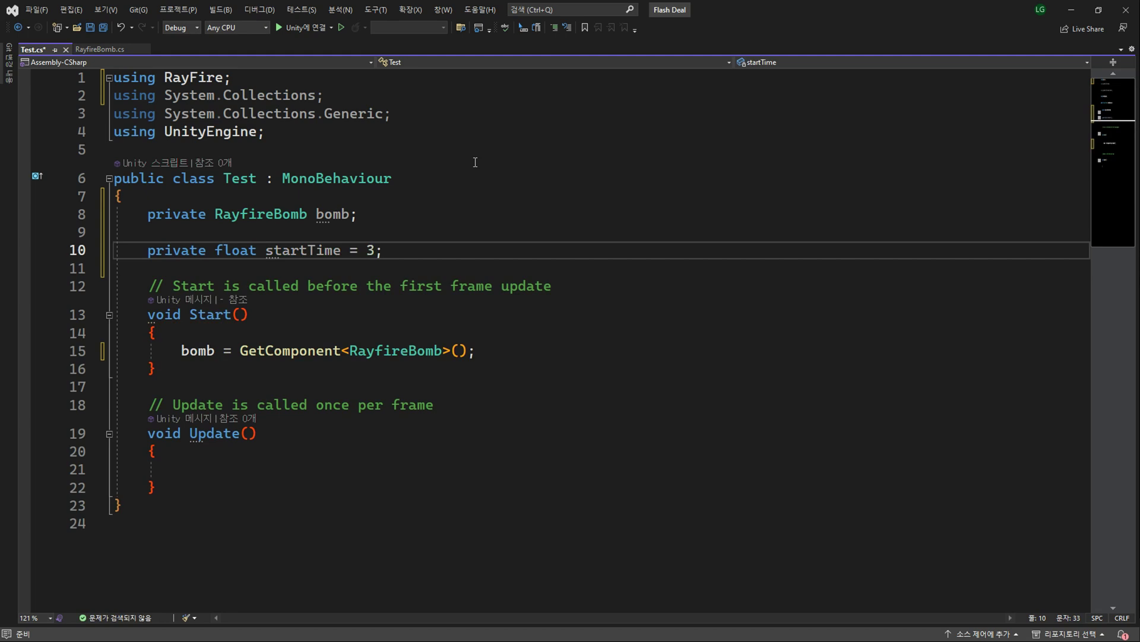
# Step: In Update, write 'if (startTime <= 0)' calling bomb.Explode(0)
pyautogui.press('Down')
pyautogui.press('Down')
pyautogui.press('Down')
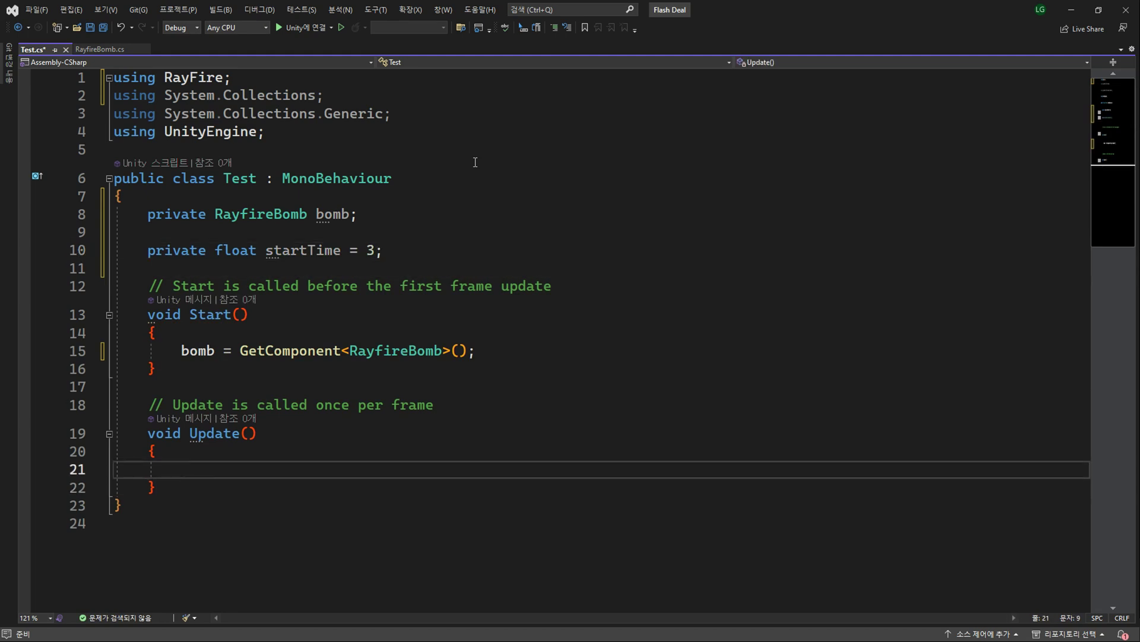
pyautogui.scroll(-2, 680, 349)
pyautogui.scroll(-2, 680, 349)
pyautogui.write('if(')
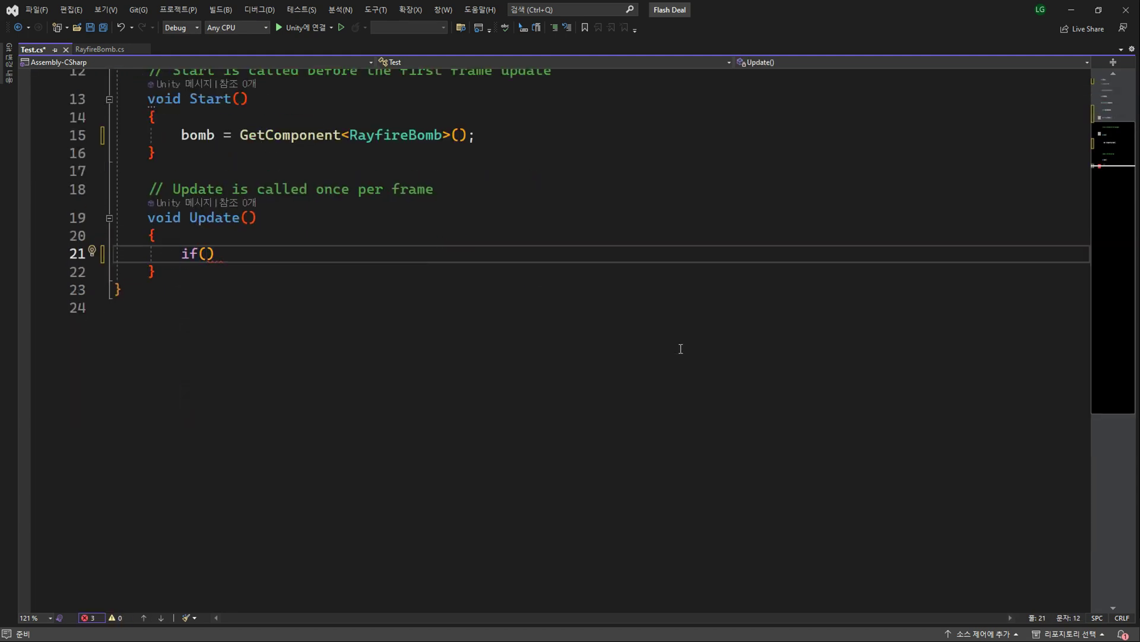
pyautogui.write('star')
pyautogui.press('Tab')
pyautogui.write('<')
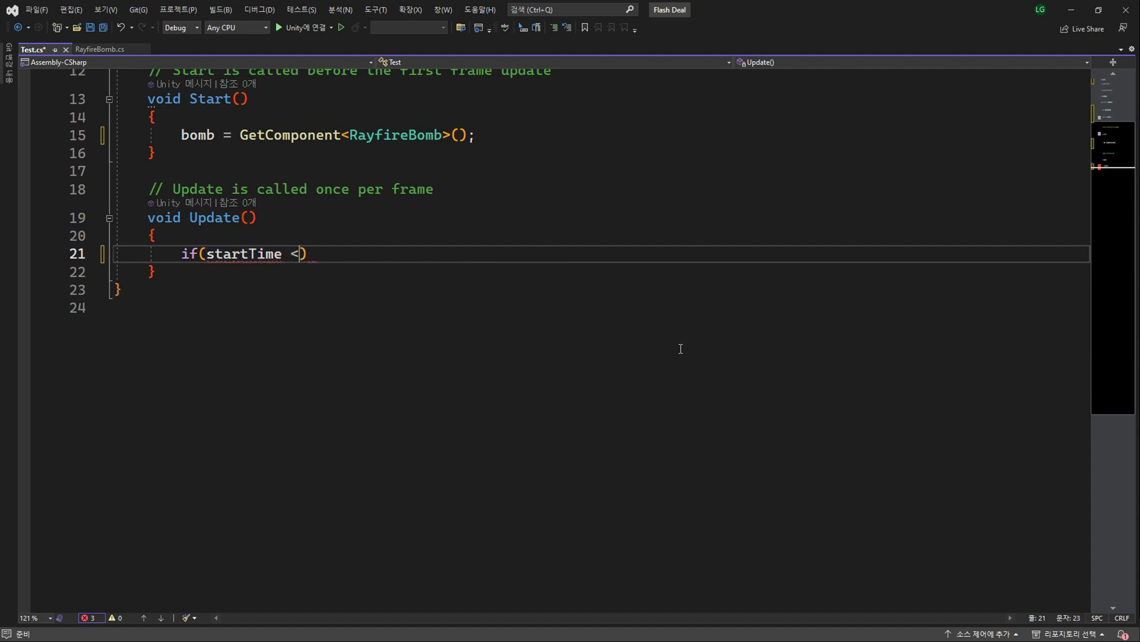
pyautogui.write('= 0)')
pyautogui.press('Return')
pyautogui.write('bomb.')
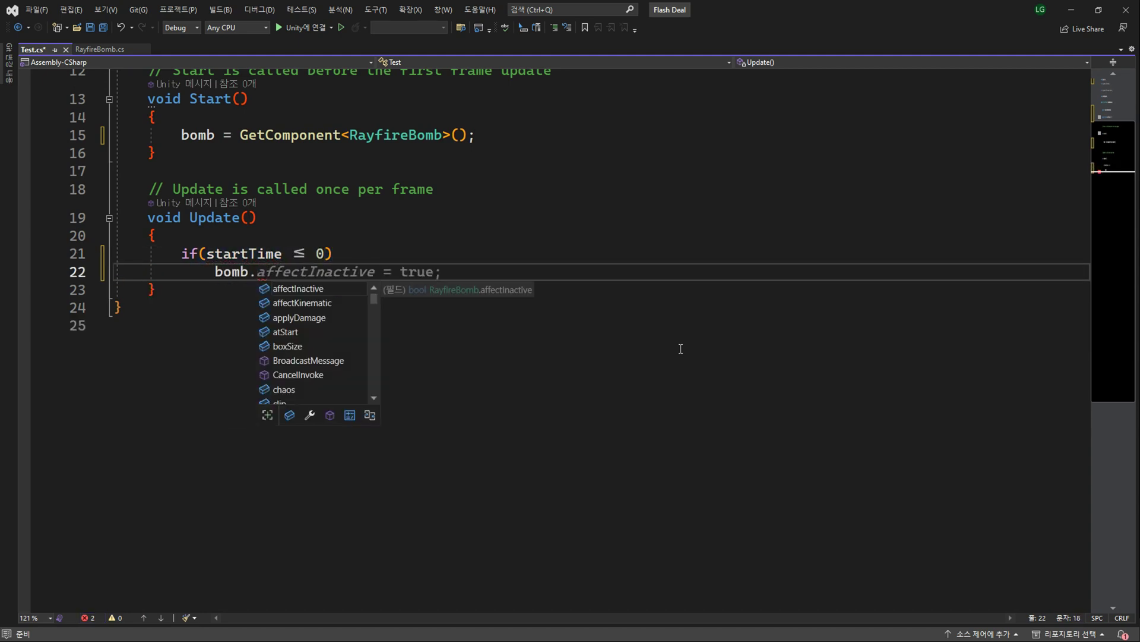
pyautogui.write('ex')
pyautogui.press('Down')
pyautogui.write('(0)')
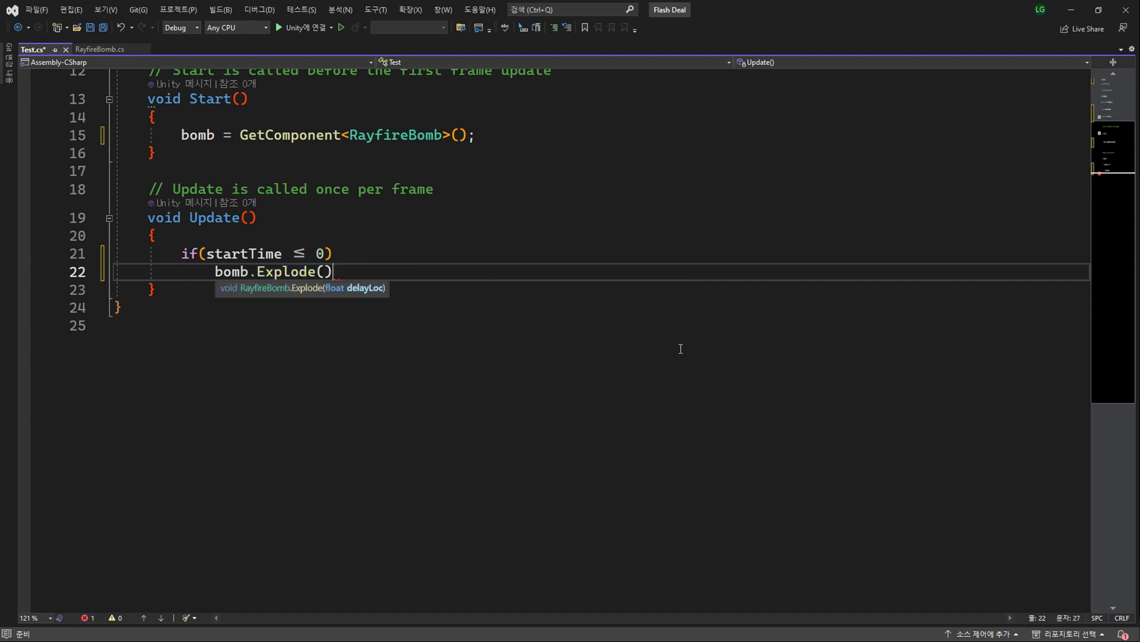
pyautogui.write(';')
pyautogui.press('Left')
pyautogui.press('Left')
pyautogui.write('0')
pyautogui.press('End')
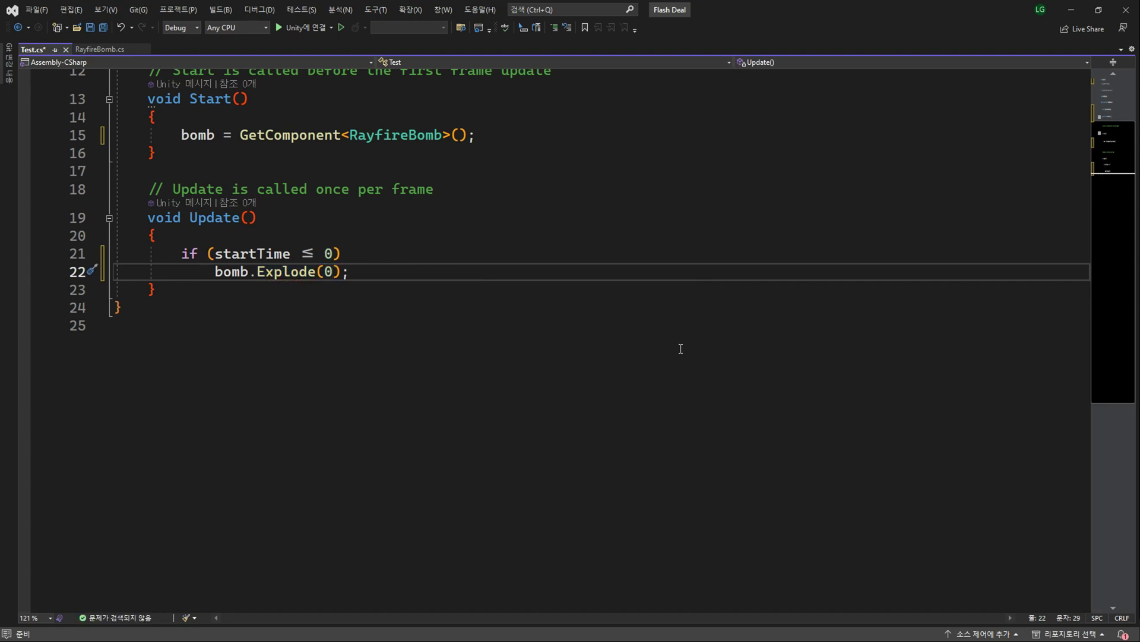
# Step: Add an else branch that counts down with 'startTime -= Time.deltaTime'
pyautogui.press('Return')
pyautogui.press('Return')
pyautogui.write('ed')
pyautogui.press('BackSpace')
pyautogui.press('BackSpace')
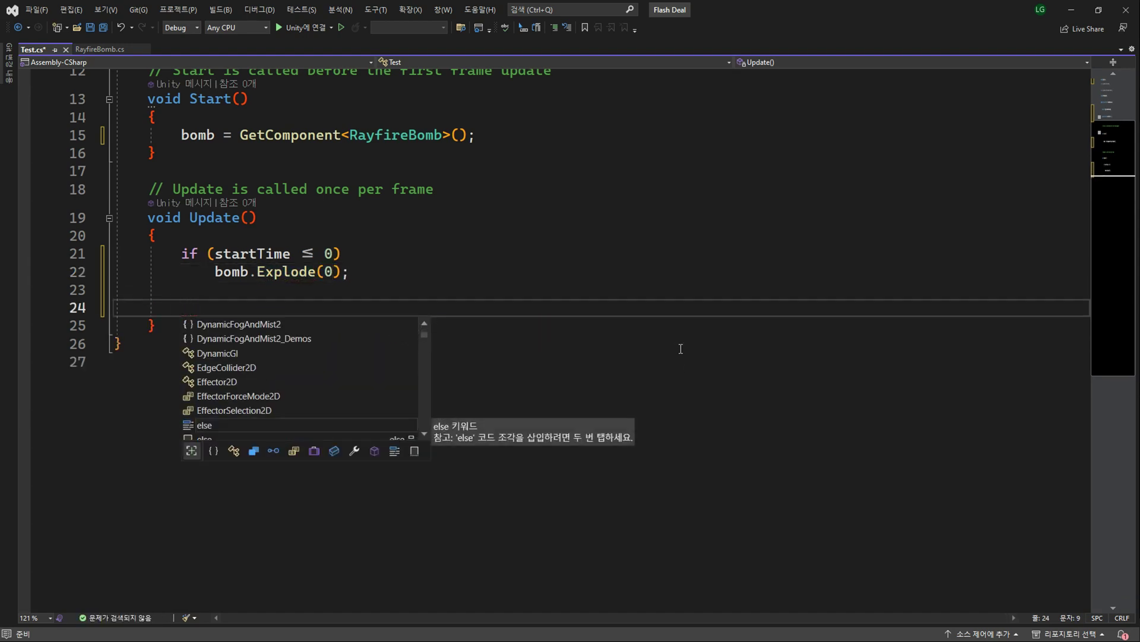
pyautogui.press('Escape')
pyautogui.press('Up')
pyautogui.press('Up')
pyautogui.press('End')
pyautogui.press('Return')
pyautogui.write('else')
pyautogui.press('Return')
pyautogui.write('{')
pyautogui.press('Return')
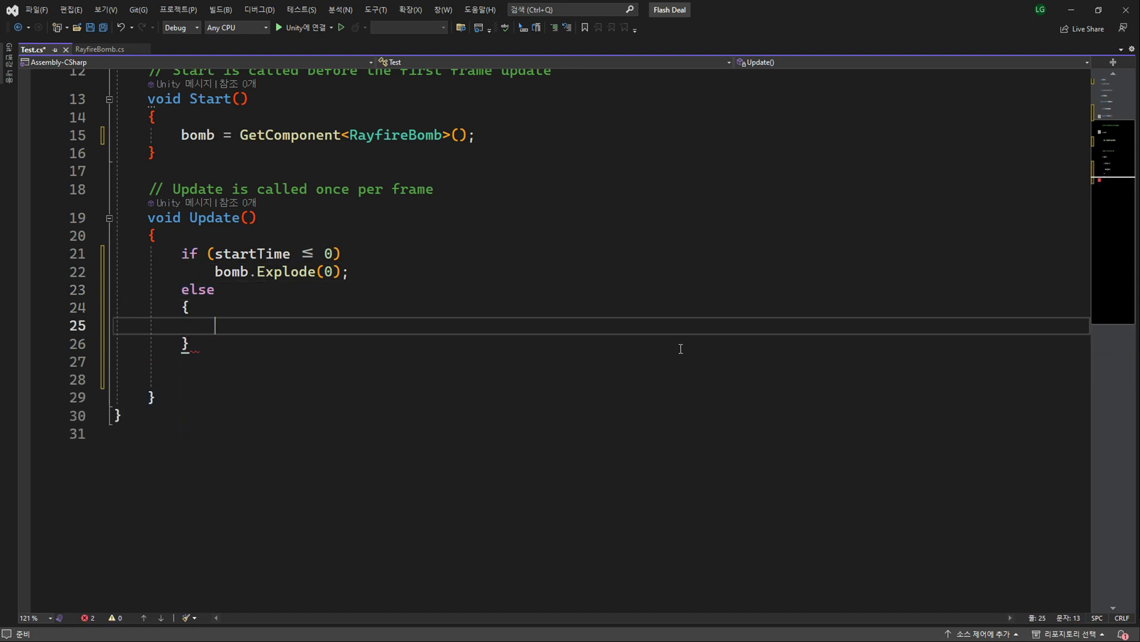
pyautogui.write('startTime -=')
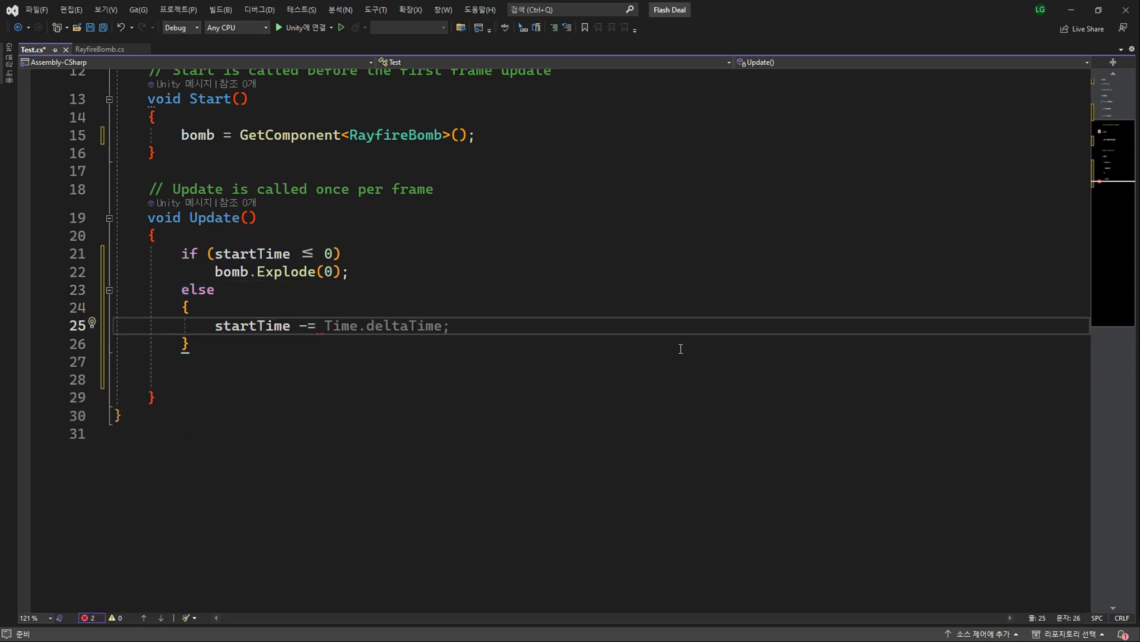
pyautogui.press('Tab')
# Step: Wrap the bomb.Explode(0) line in braces under the if
pyautogui.press('Up')
pyautogui.press('Up')
pyautogui.press('Up')
pyautogui.press('Return')
pyautogui.write('{')
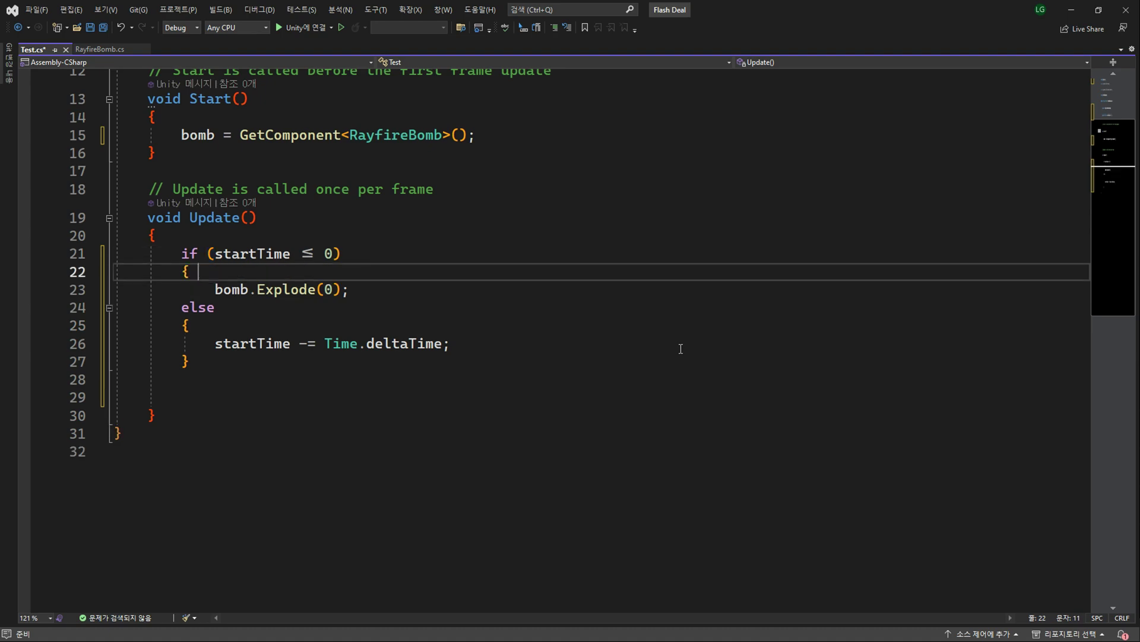
pyautogui.press('Down')
pyautogui.press('End')
pyautogui.press('Return')
pyautogui.write('}')
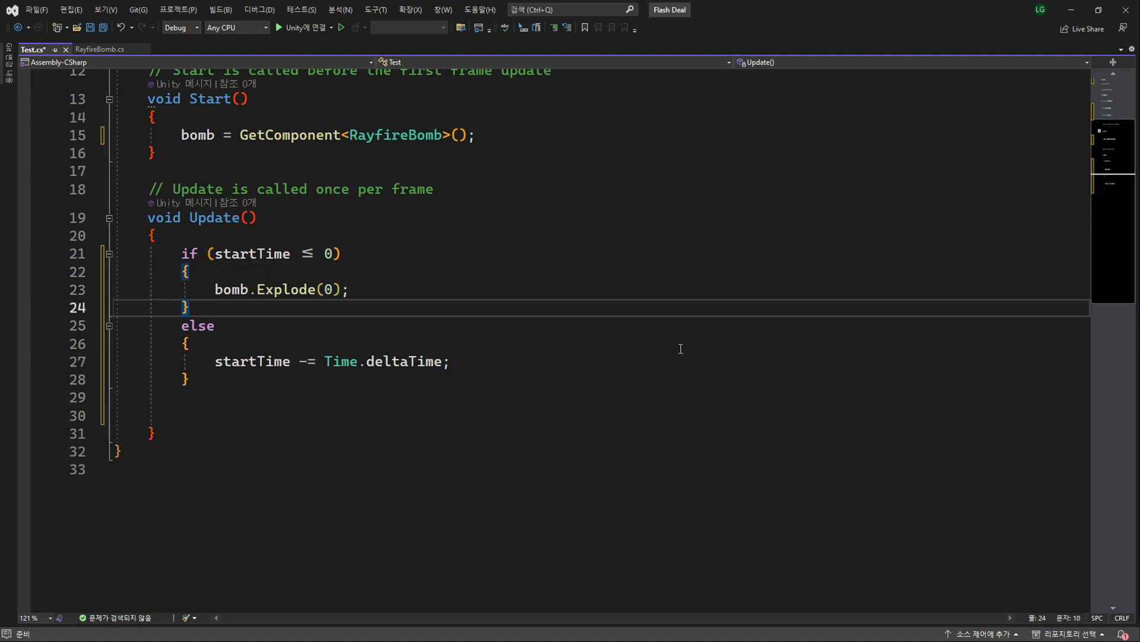